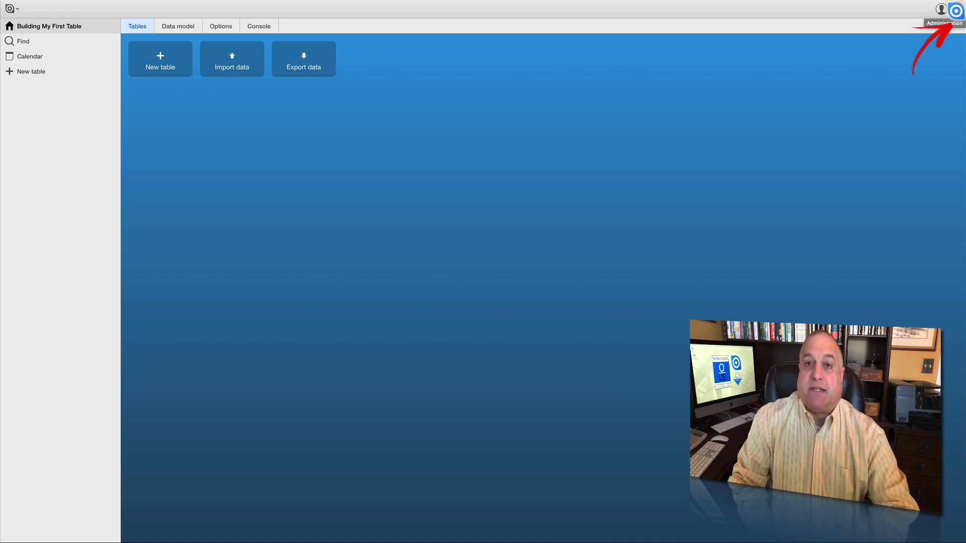
# - Turn administration mode off and back on
pyautogui.click(955, 10)
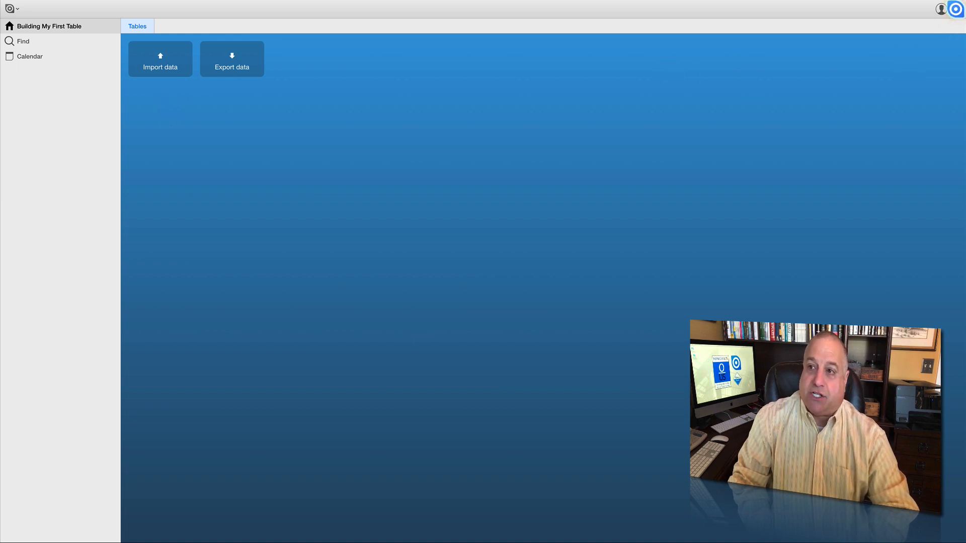
pyautogui.click(953, 12)
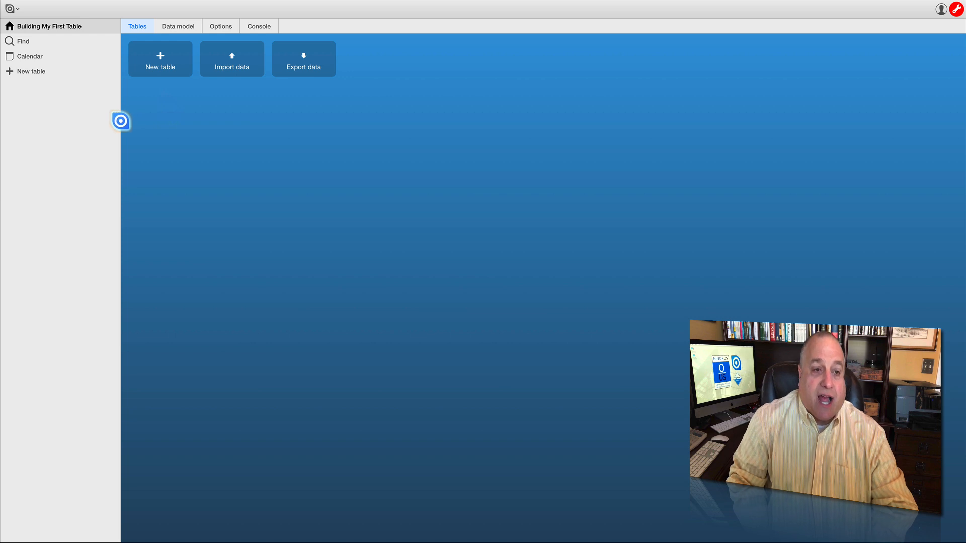
# - Collapse the sidebar and restore it, twice in a row
pyautogui.moveTo(120, 121); pyautogui.dragTo(15, 133)
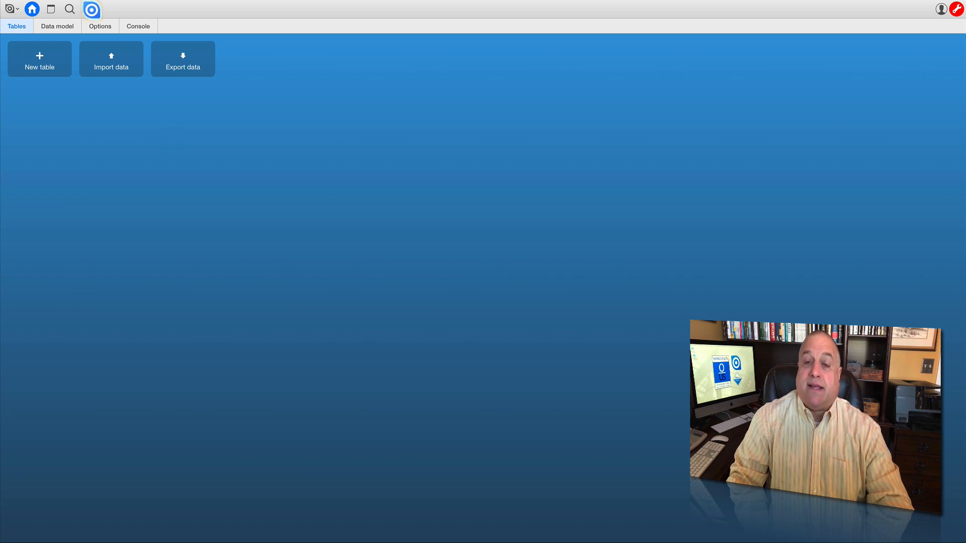
pyautogui.click(90, 9)
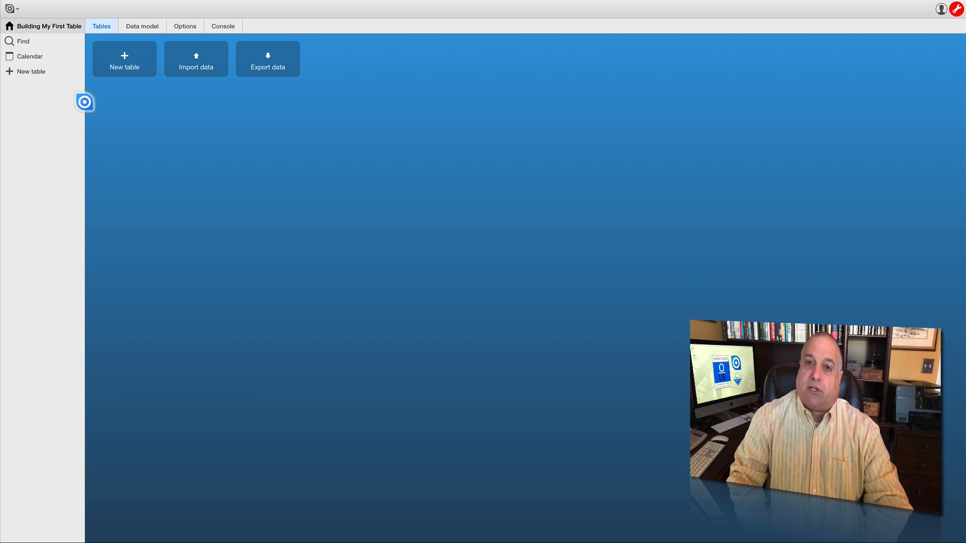
pyautogui.moveTo(84, 103); pyautogui.dragTo(1, 106)
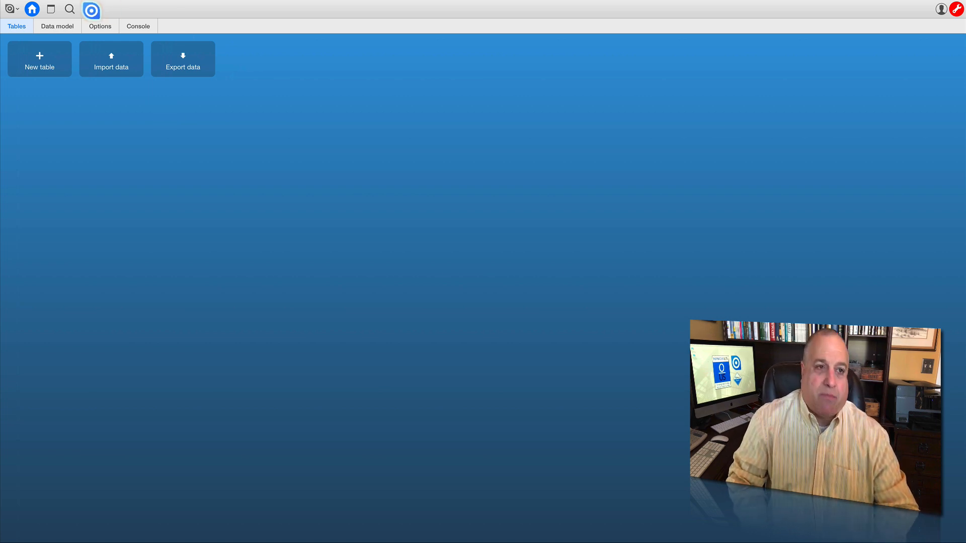
pyautogui.click(89, 9)
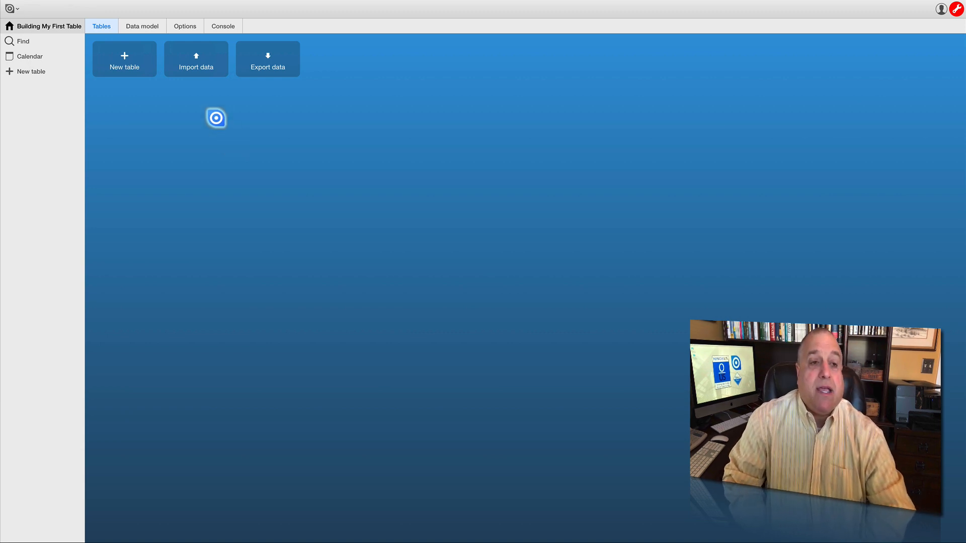
# - Create a new table named Employees and give it the group-of-people icon
pyautogui.click(123, 60)
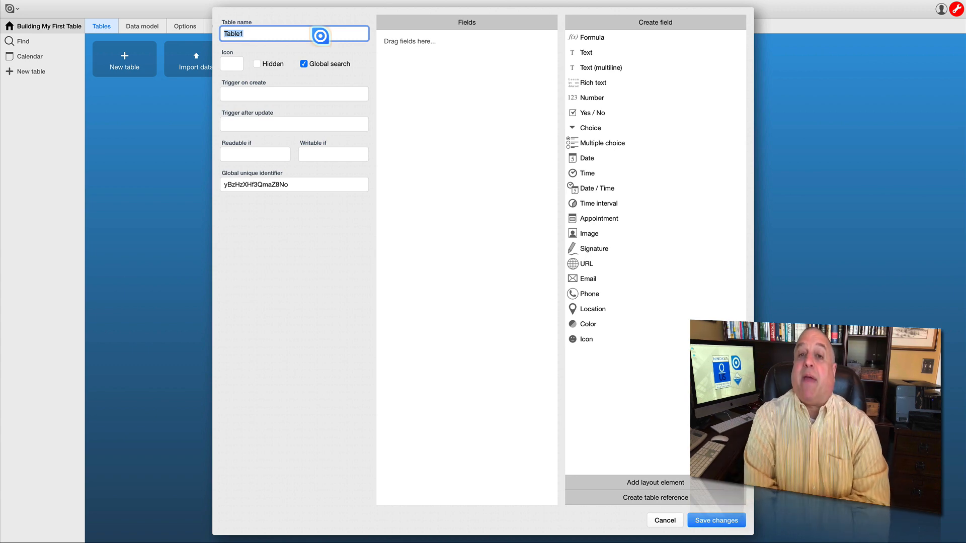
pyautogui.write('Employees')
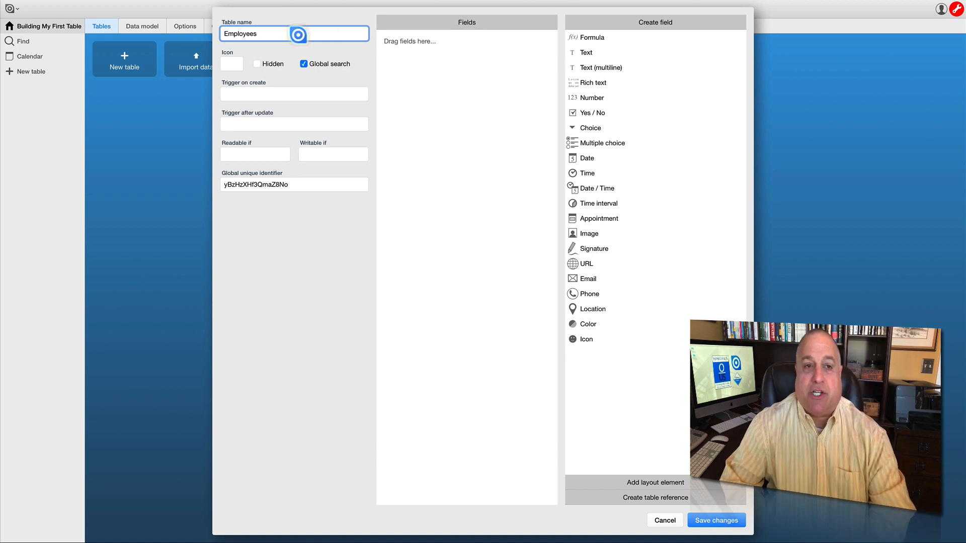
pyautogui.moveTo(297, 32); pyautogui.dragTo(230, 64)
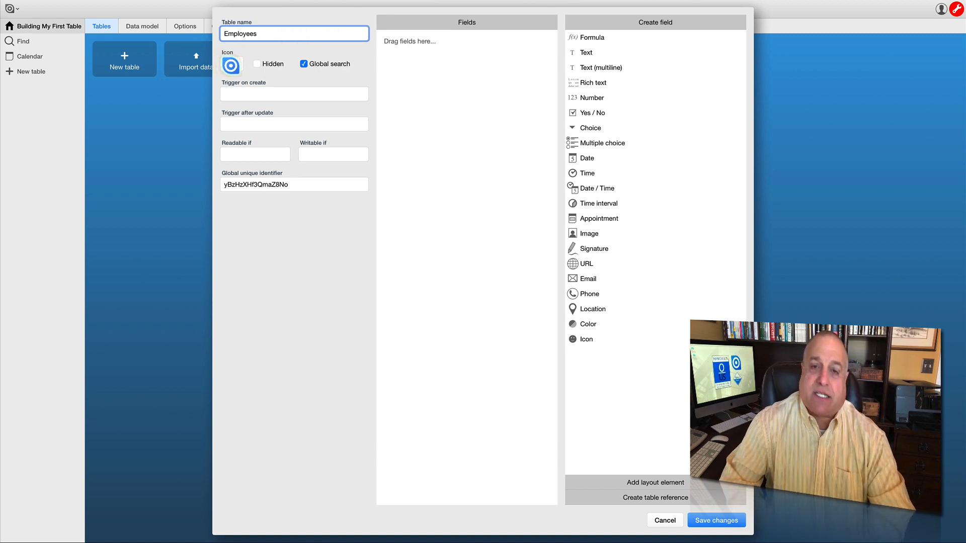
pyautogui.click(231, 66)
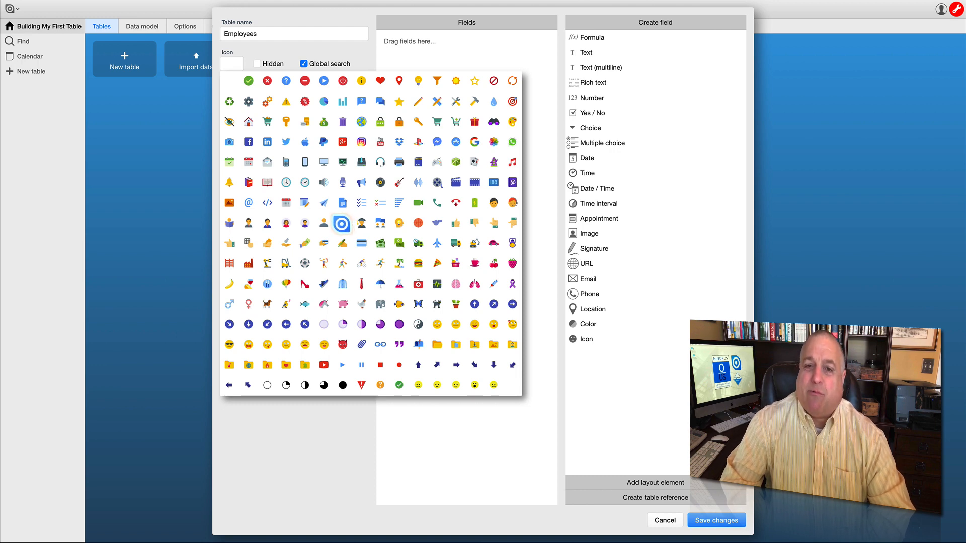
pyautogui.click(340, 223)
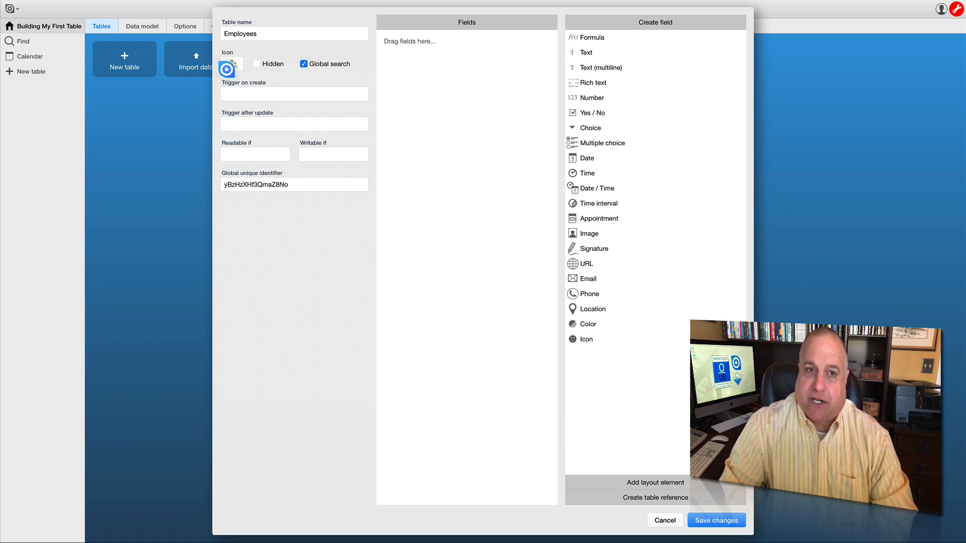
# - Switch the Employees table's Global search option off and back on
pyautogui.click(257, 64)
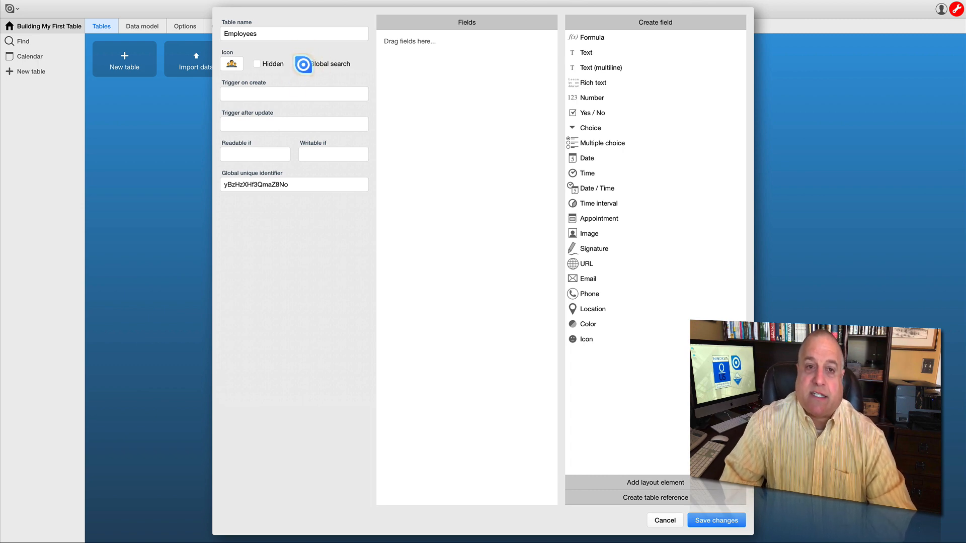
pyautogui.click(304, 65)
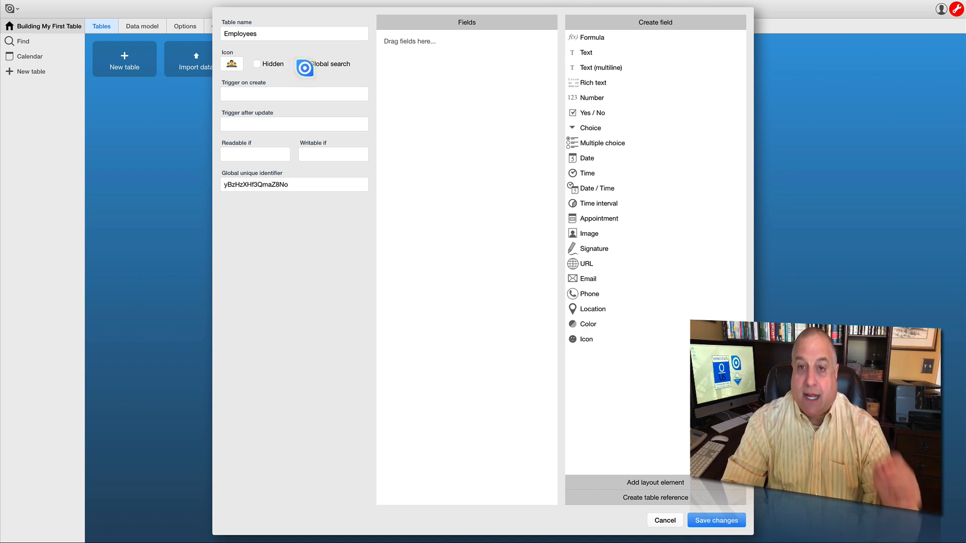
pyautogui.click(303, 64)
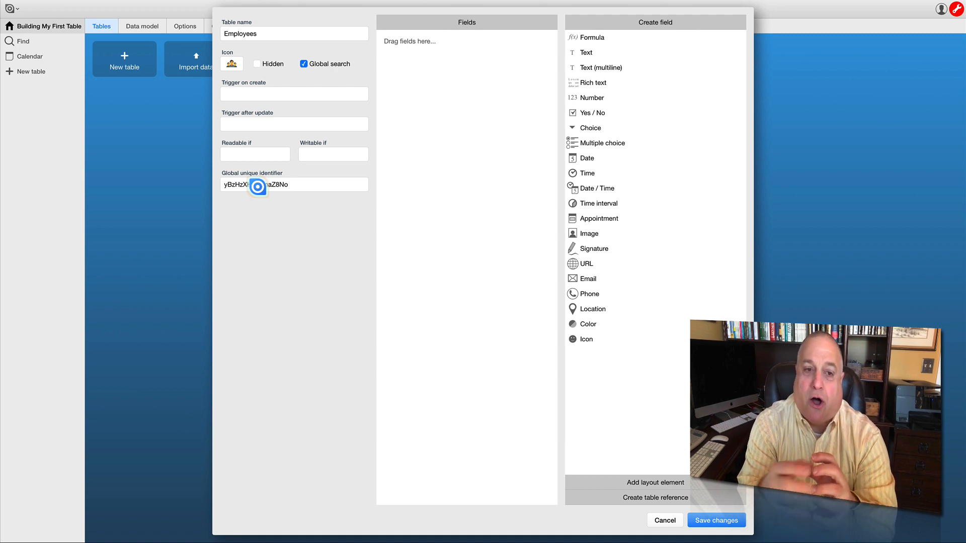
pyautogui.doubleClick(290, 186)
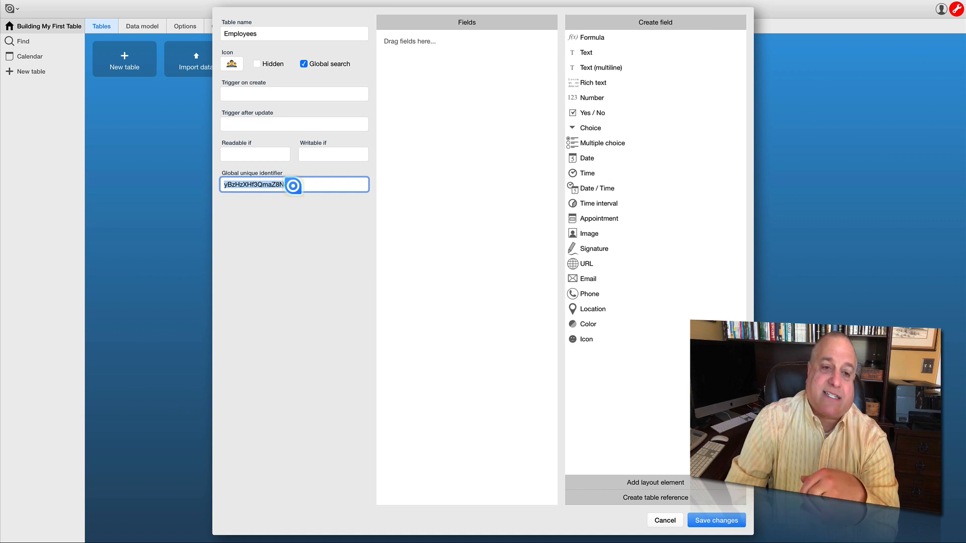
pyautogui.click(294, 185)
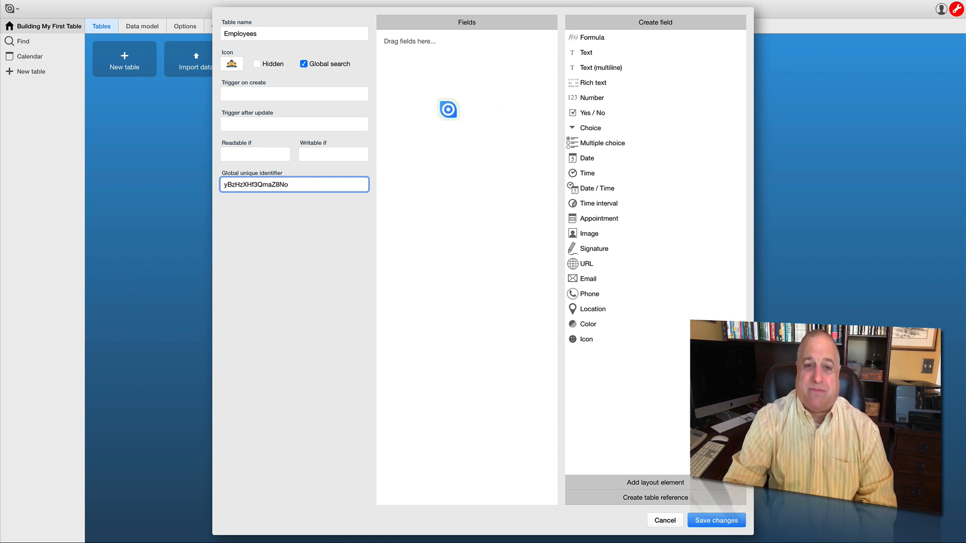
pyautogui.click(447, 108)
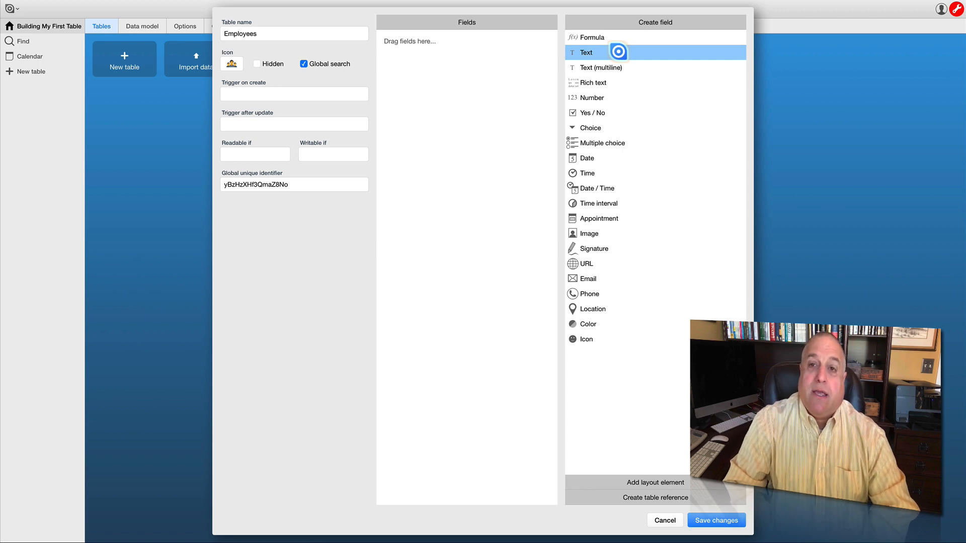
# - Add four Text fields to the Employees table
pyautogui.moveTo(618, 52); pyautogui.dragTo(430, 52)
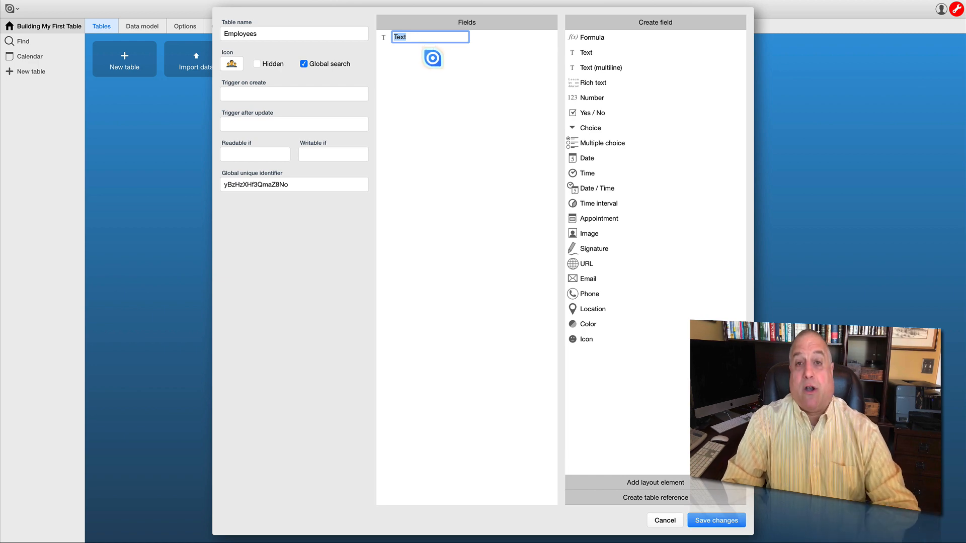
pyautogui.moveTo(577, 52); pyautogui.dragTo(427, 65)
pyautogui.moveTo(574, 52); pyautogui.dragTo(401, 93)
pyautogui.moveTo(572, 53); pyautogui.dragTo(396, 100)
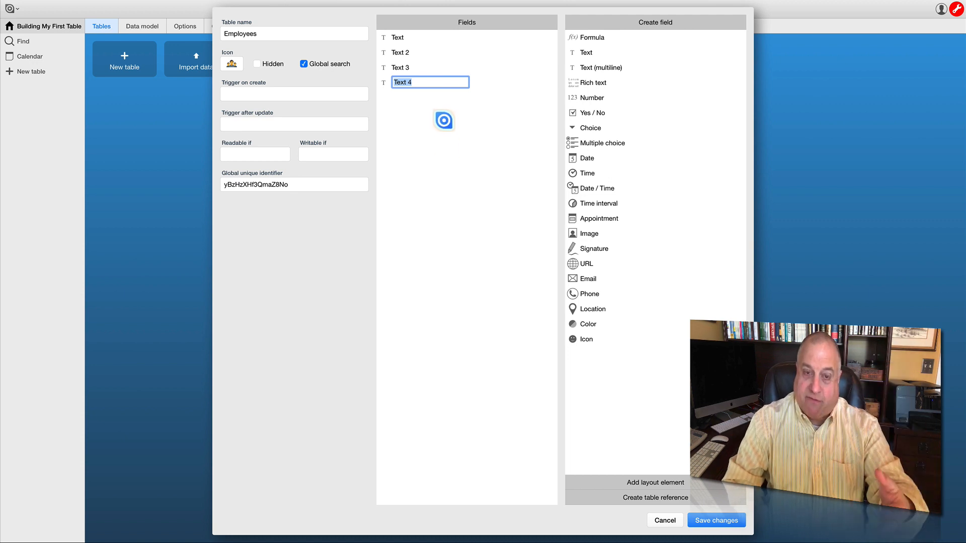
pyautogui.click(588, 54)
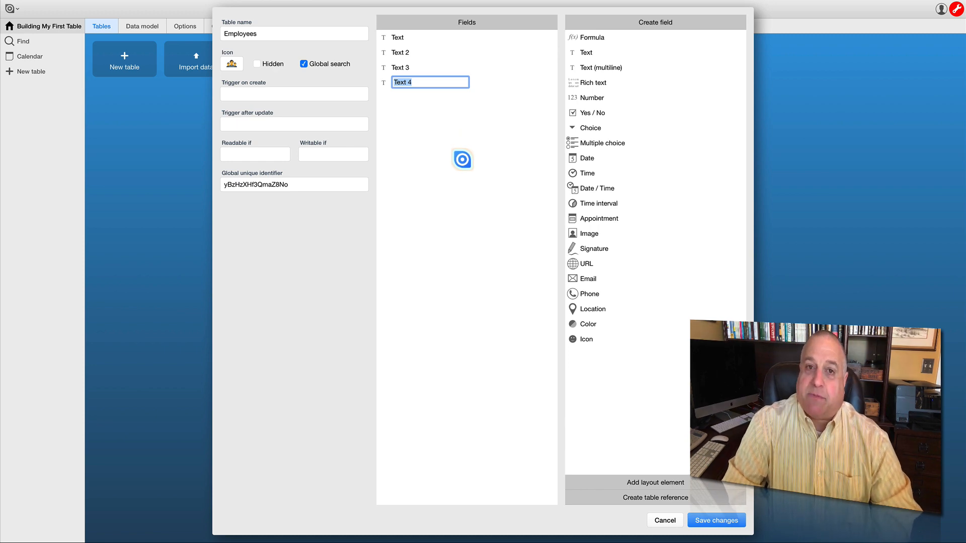
# - Rename the first text field as Last Name
pyautogui.click(398, 38)
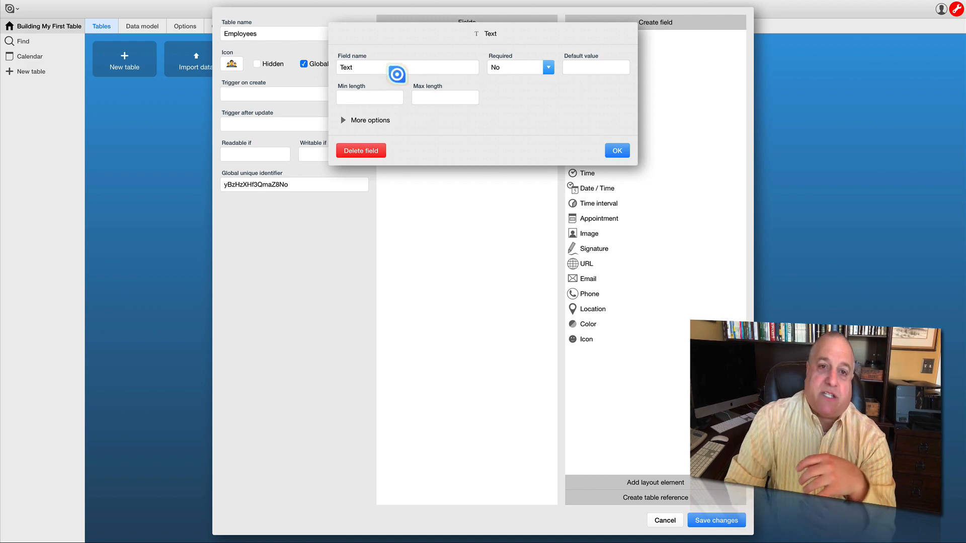
pyautogui.click(361, 69)
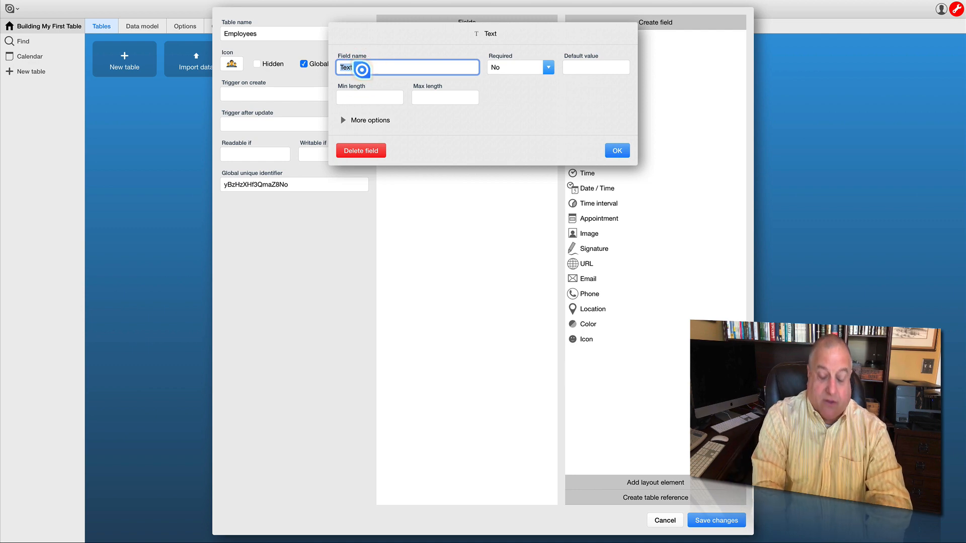
pyautogui.write('Last N')
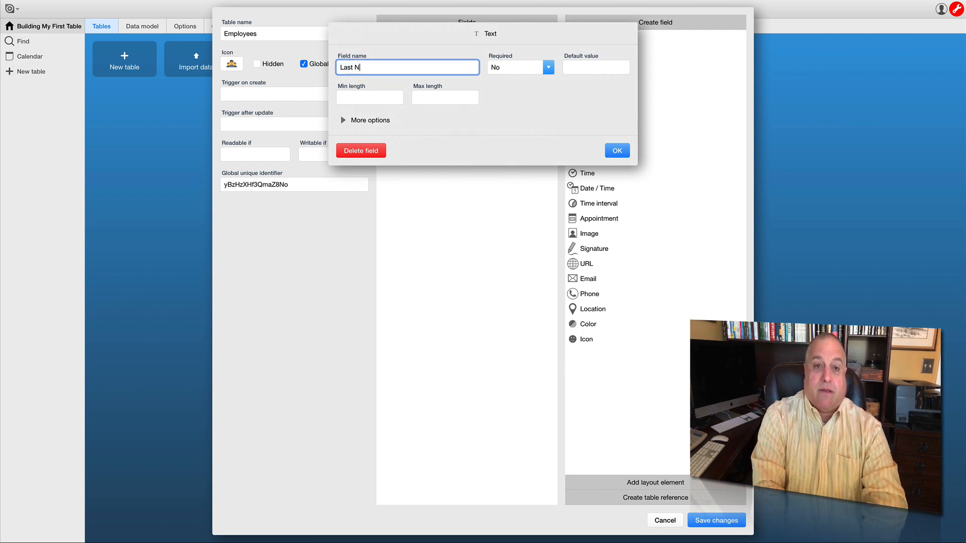
pyautogui.write('ame')
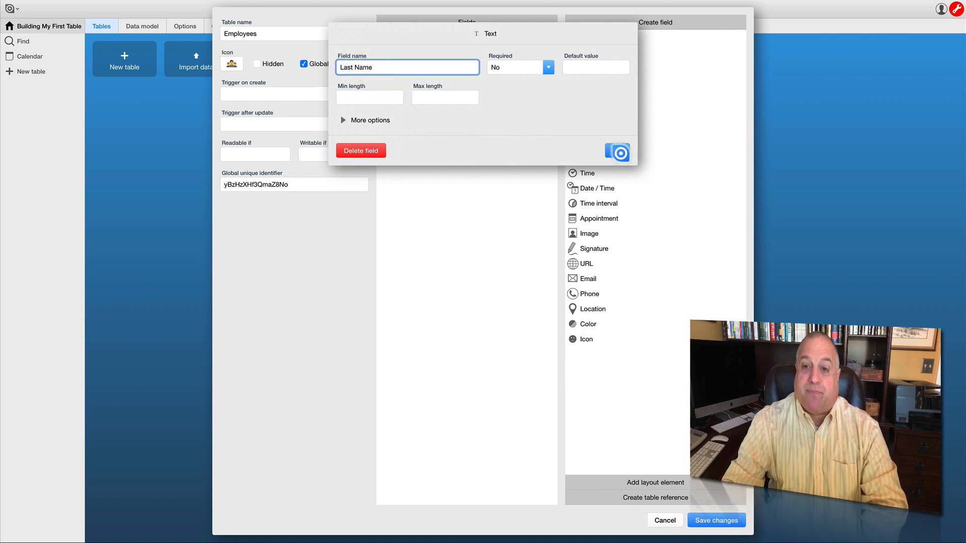
pyautogui.click(617, 151)
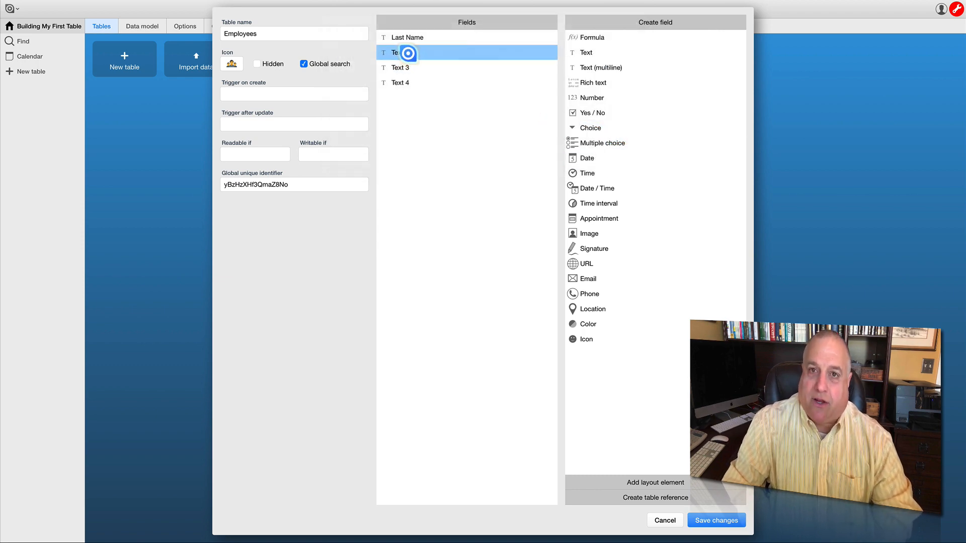
# - Rename the second text field, Text 2, as First Name
pyautogui.click(406, 53)
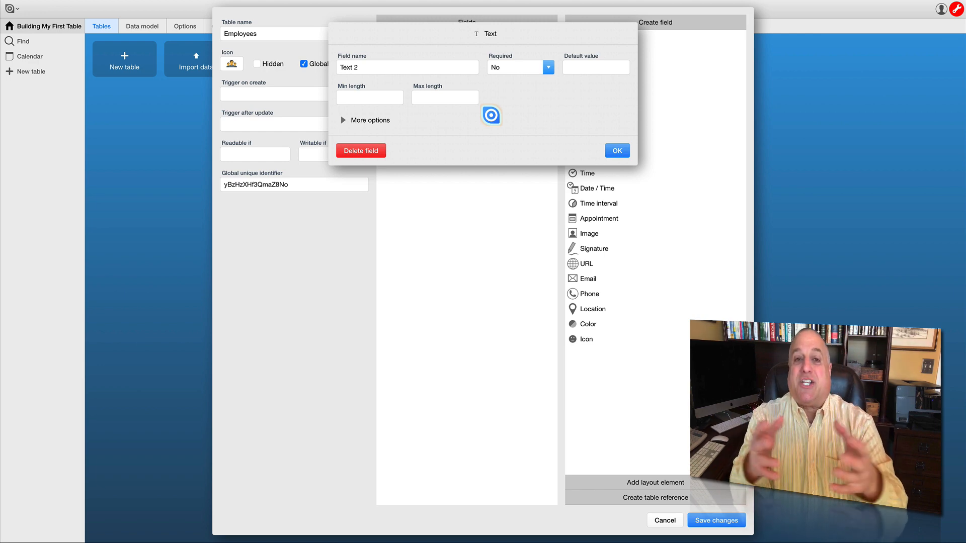
pyautogui.click(368, 67)
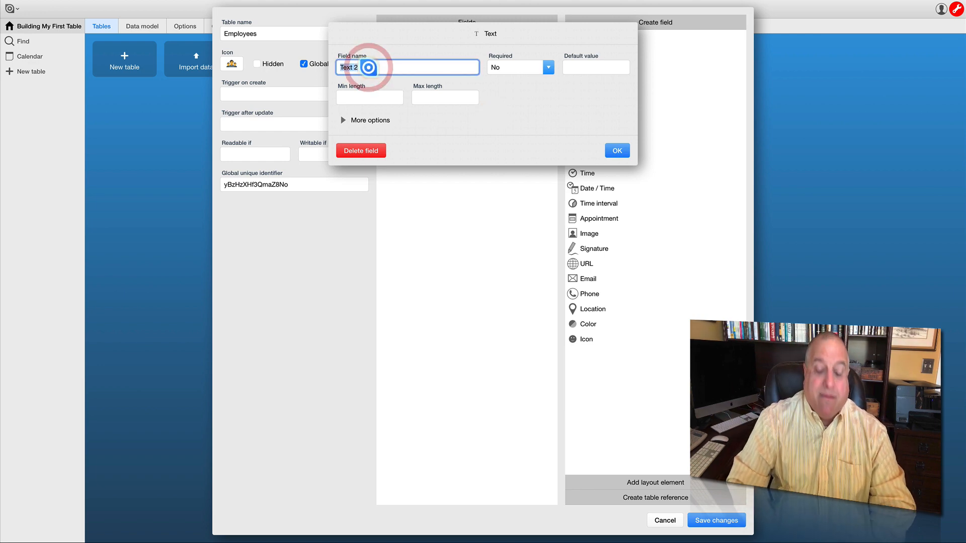
pyautogui.write('F')
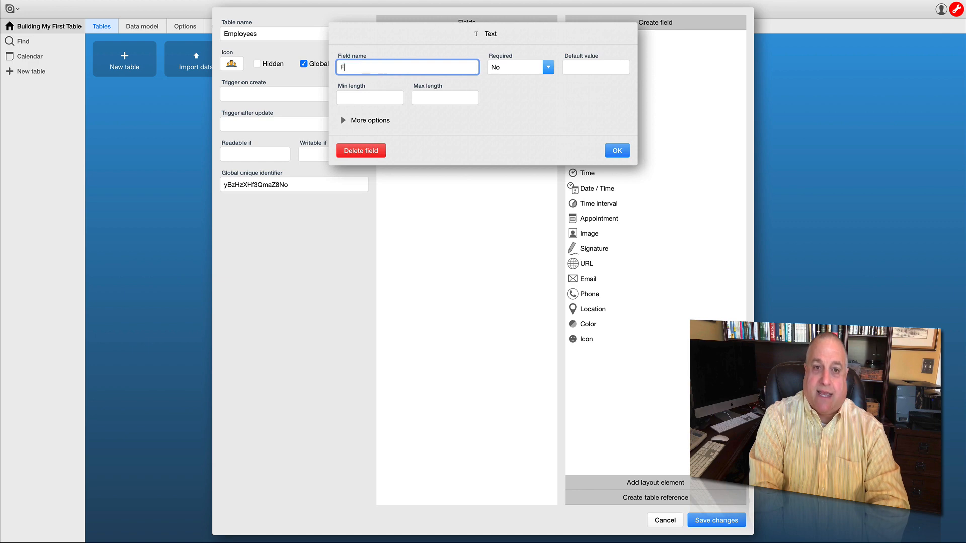
pyautogui.write('irst Name')
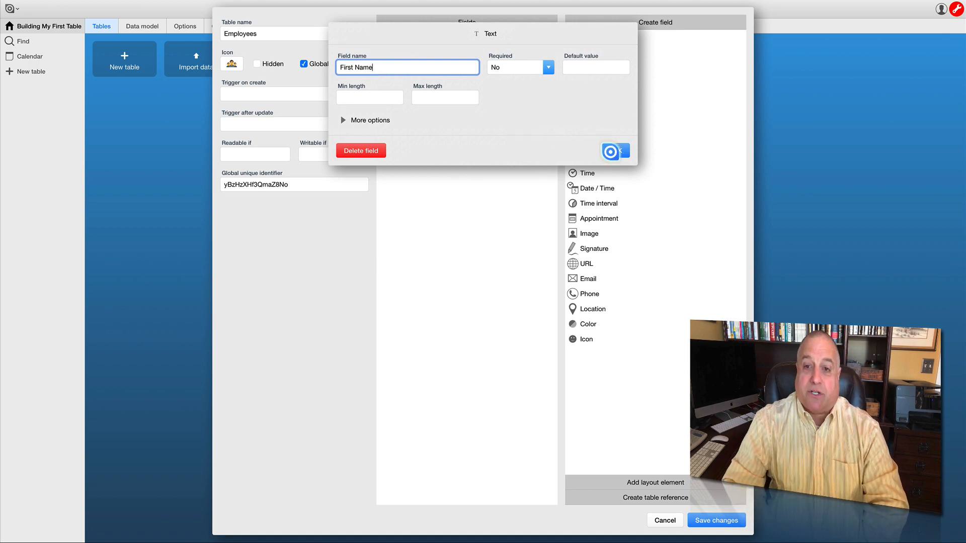
pyautogui.click(615, 151)
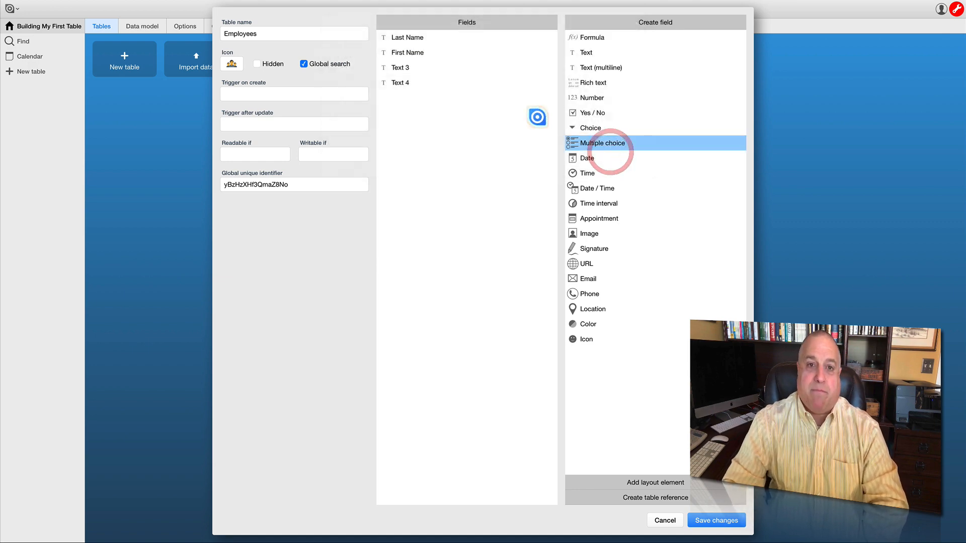
# - Rename the third text field, Text 3, as Middle Name
pyautogui.click(410, 68)
pyautogui.click(375, 67)
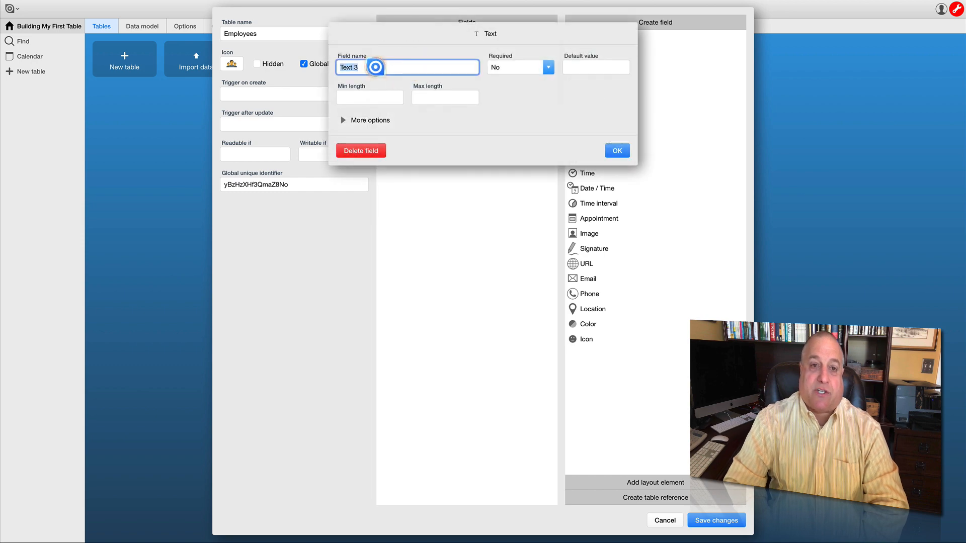
pyautogui.write('Middle Name')
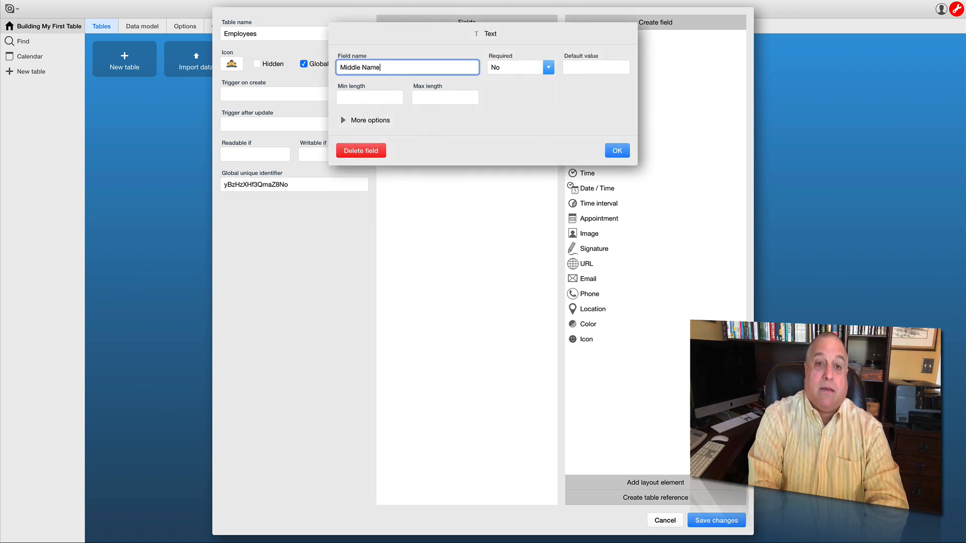
pyautogui.click(613, 148)
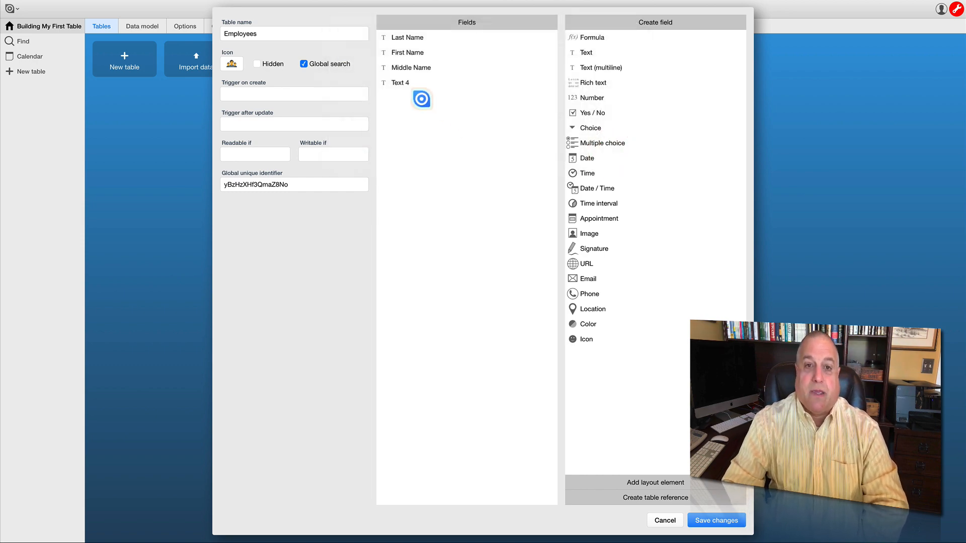
# - Rename the fourth text field, Text 4, as Nickname and save the Employees table
pyautogui.click(399, 83)
pyautogui.click(364, 68)
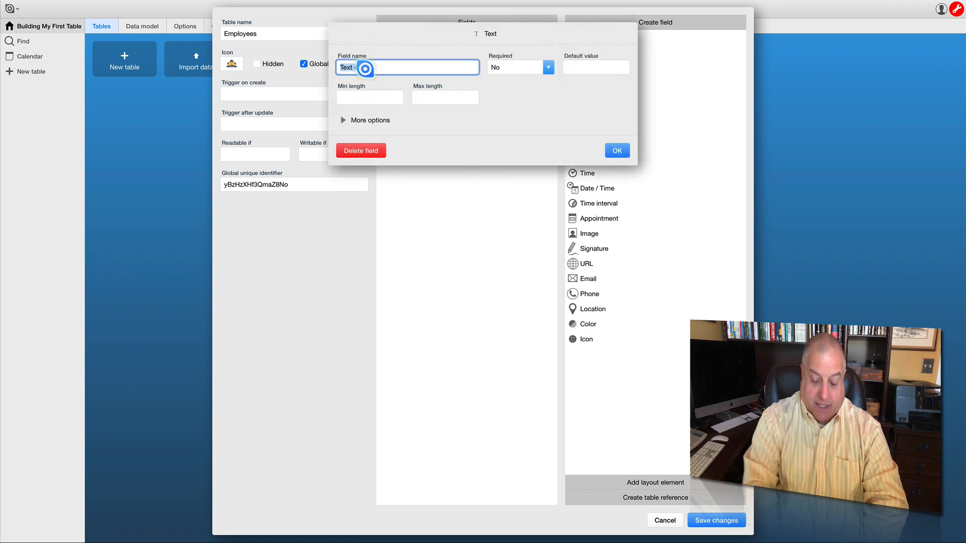
pyautogui.write('Nickname3')
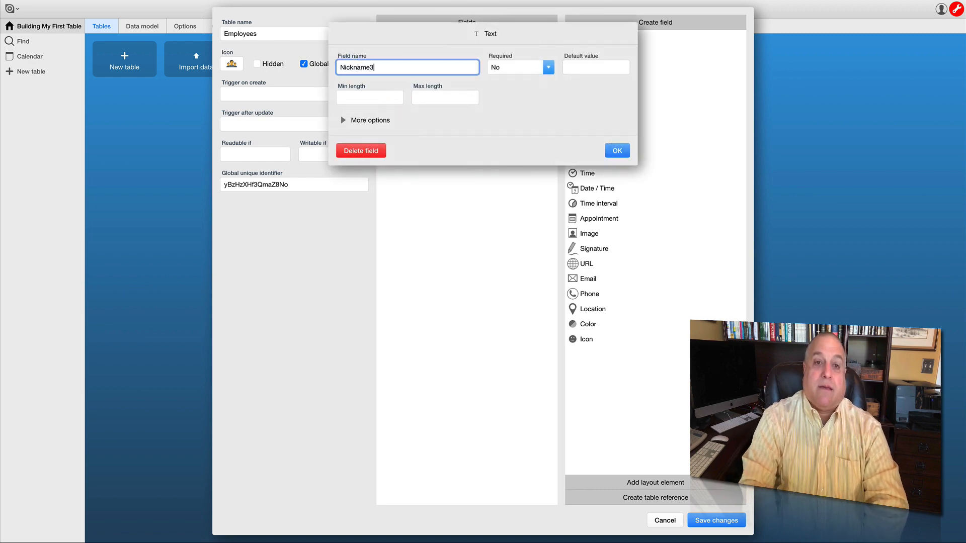
pyautogui.press('BackSpace')
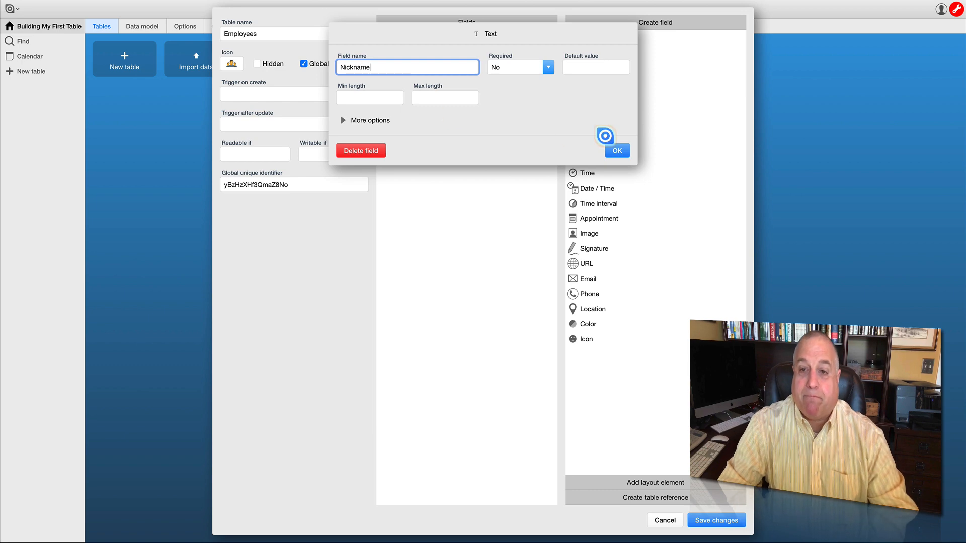
pyautogui.click(610, 152)
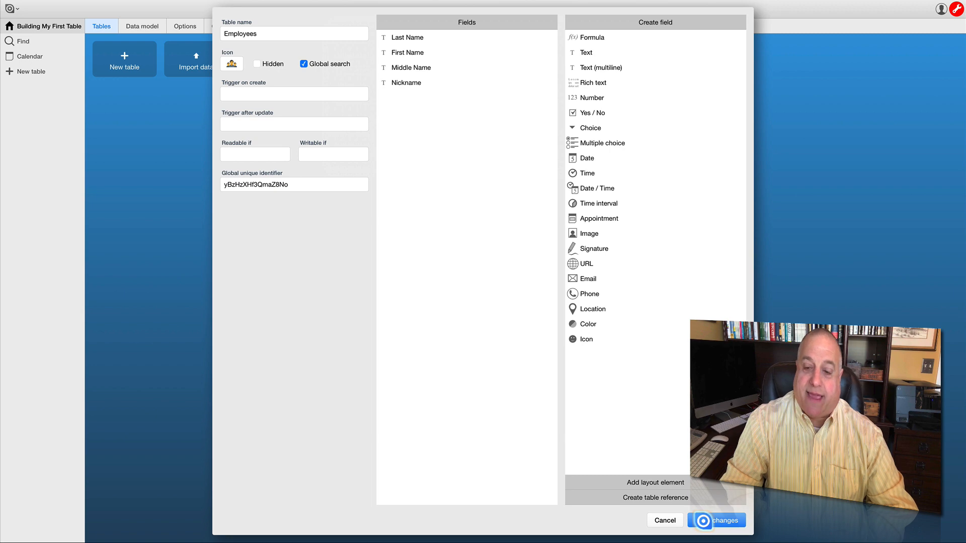
pyautogui.click(703, 521)
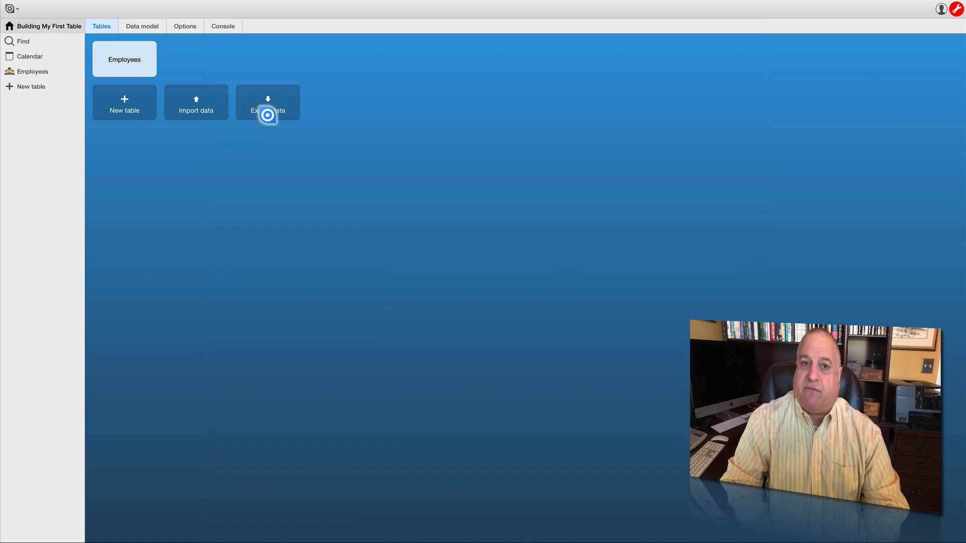
# - Open the saved Employees table to view its record list
pyautogui.click(131, 59)
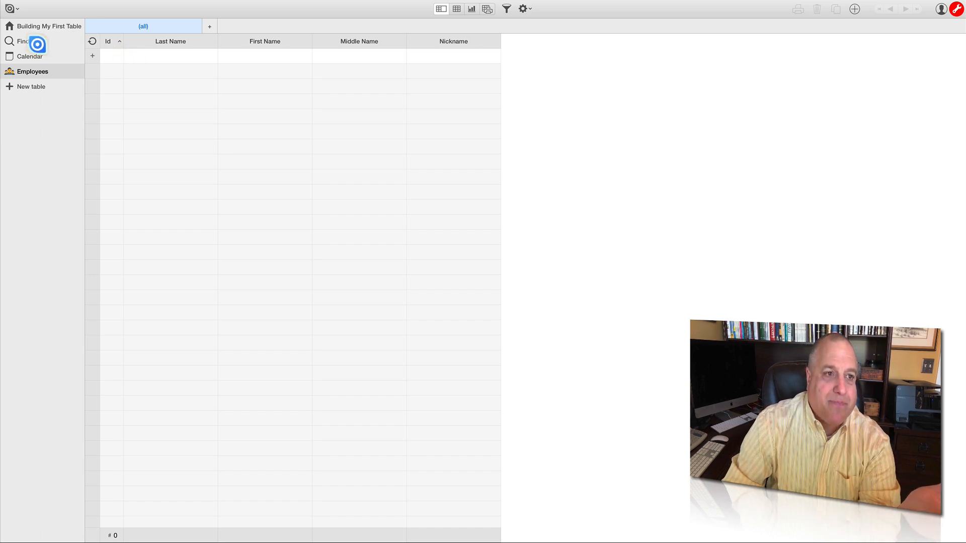
pyautogui.click(11, 28)
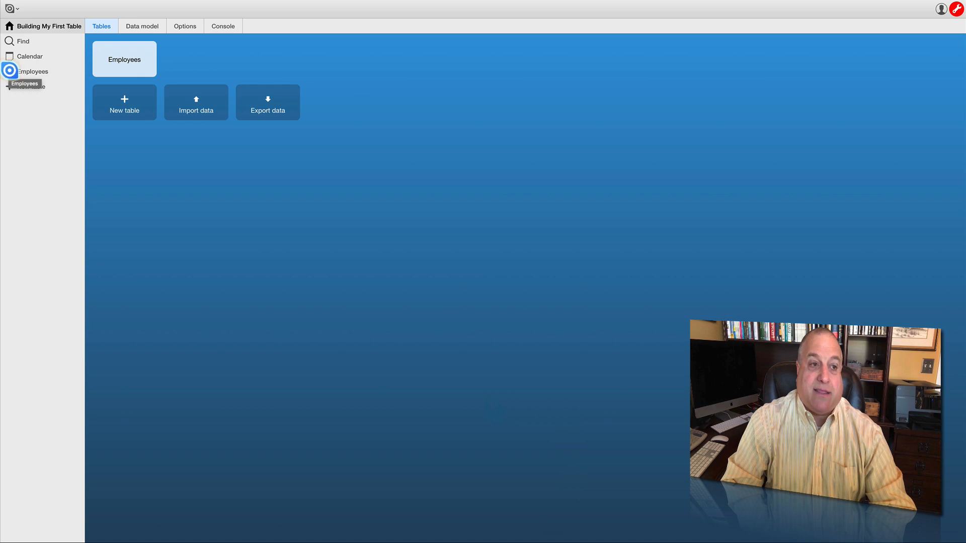
pyautogui.click(124, 59)
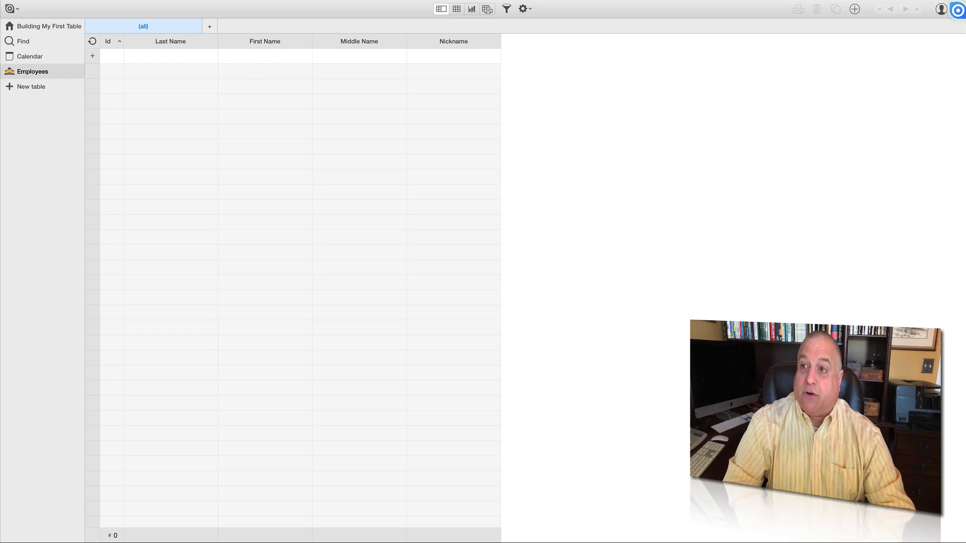
pyautogui.click(956, 9)
pyautogui.click(956, 9)
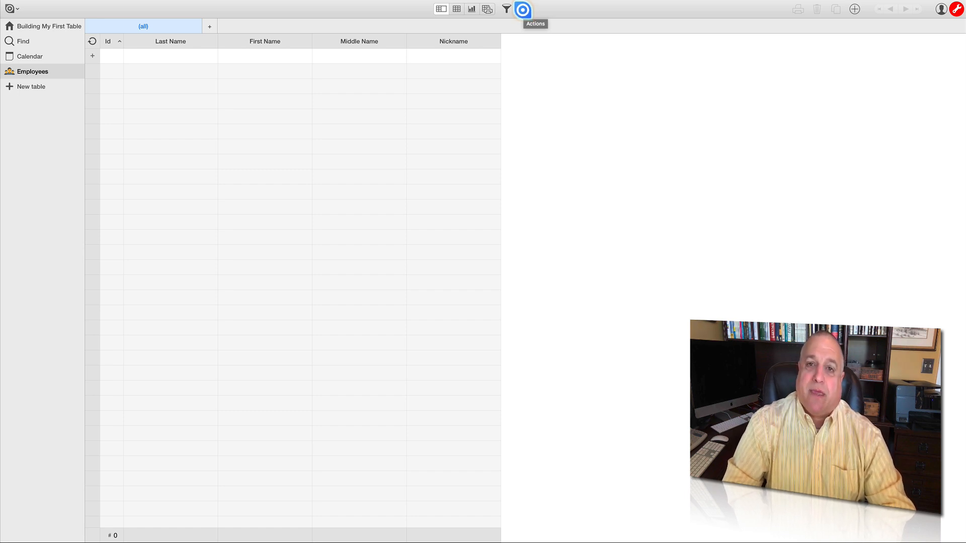
# - Edit the Employees table's fields and add a multiline text field named Employee Information below Nickname
pyautogui.click(522, 9)
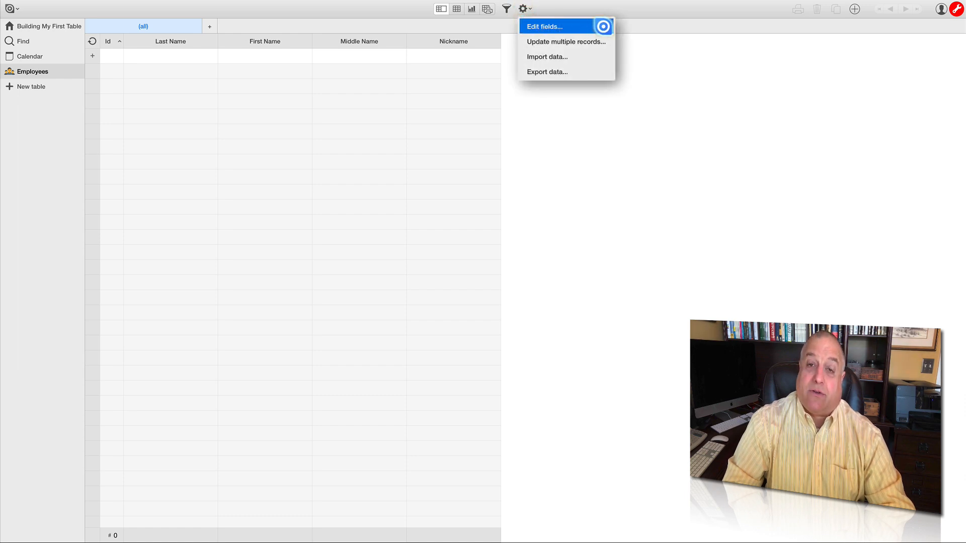
pyautogui.click(602, 26)
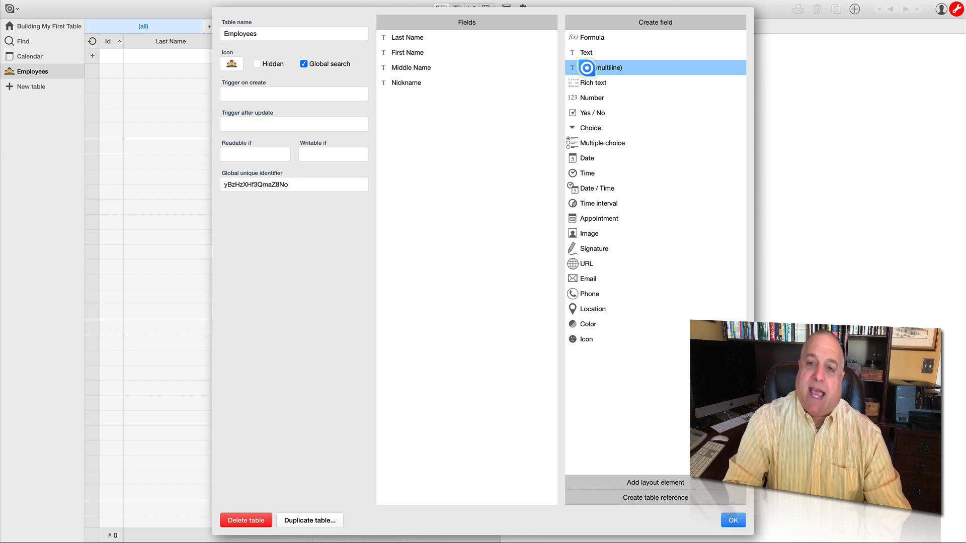
pyautogui.moveTo(587, 68); pyautogui.dragTo(402, 106)
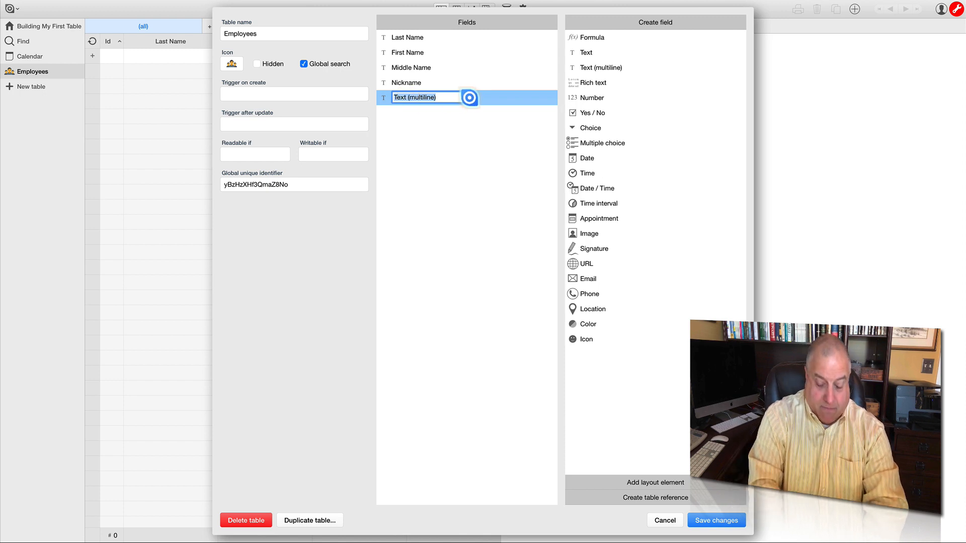
pyautogui.write('Empl')
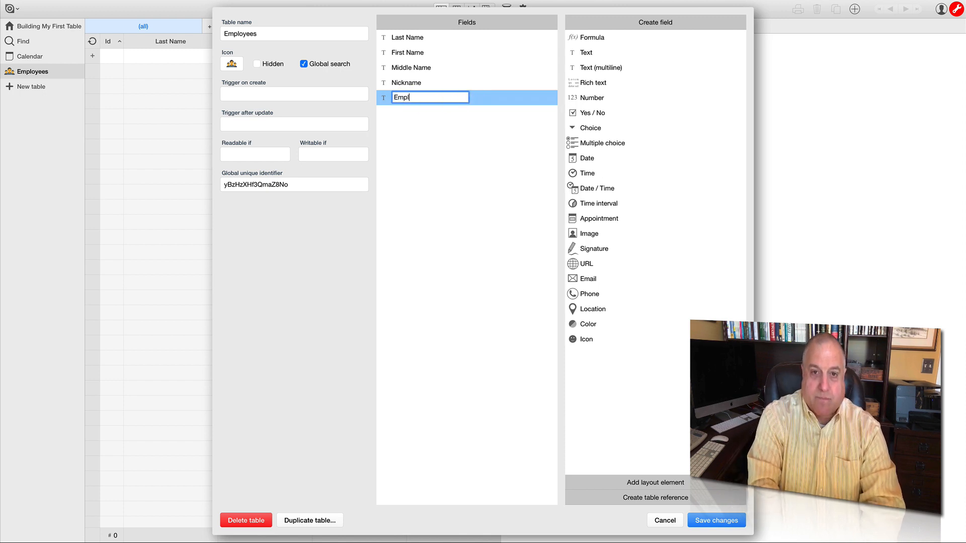
pyautogui.write('oyee Information')
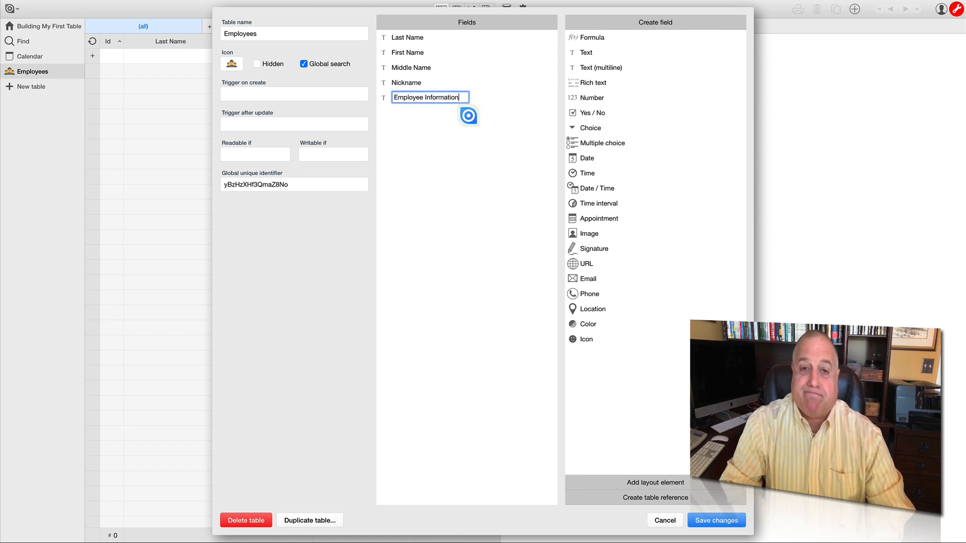
pyautogui.click(459, 120)
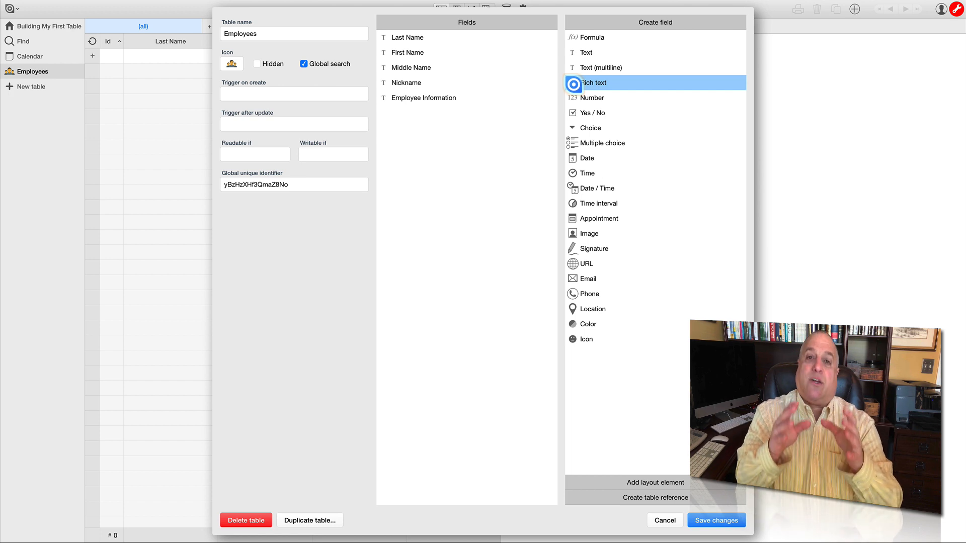
# - Add a Rich text field named Job Description below Employee Information
pyautogui.moveTo(573, 84); pyautogui.dragTo(411, 129)
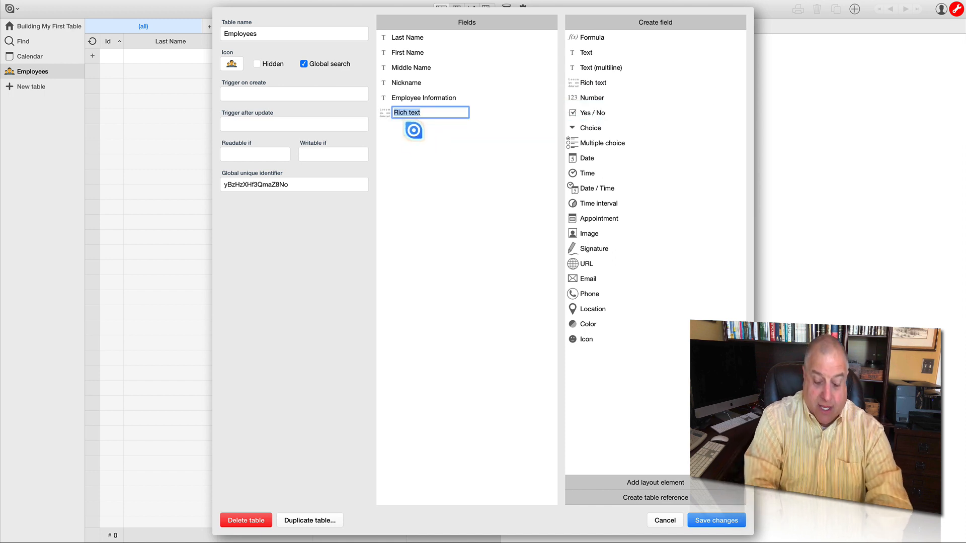
pyautogui.write('Job ')
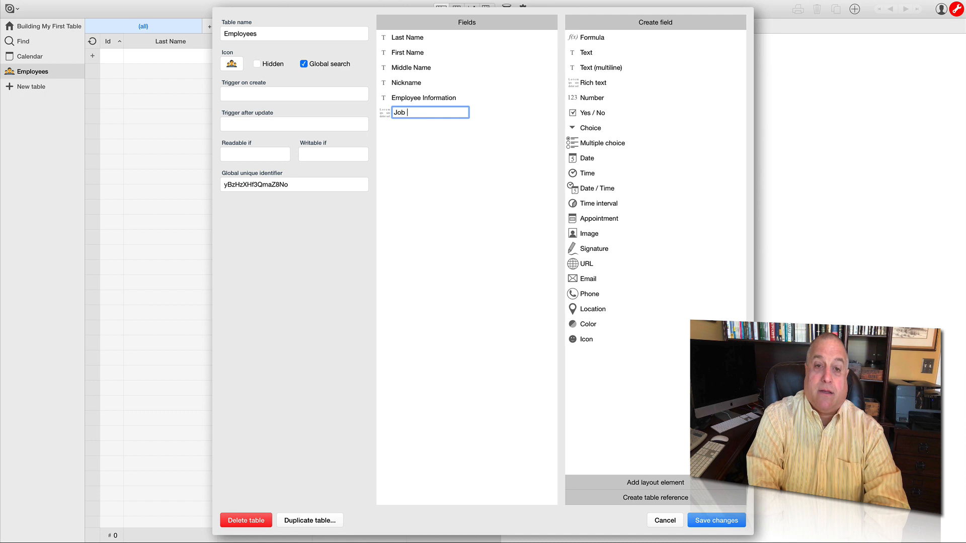
pyautogui.write('Description')
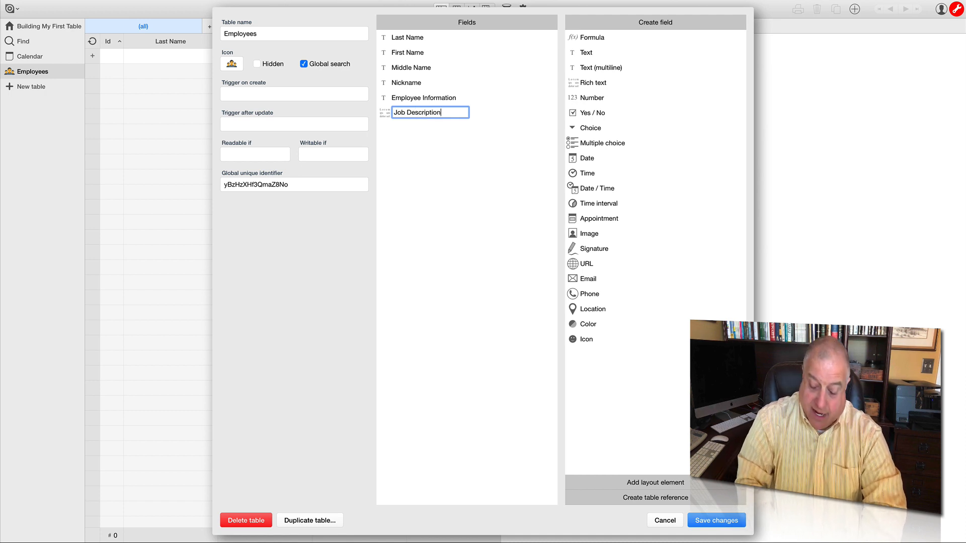
pyautogui.press('Return')
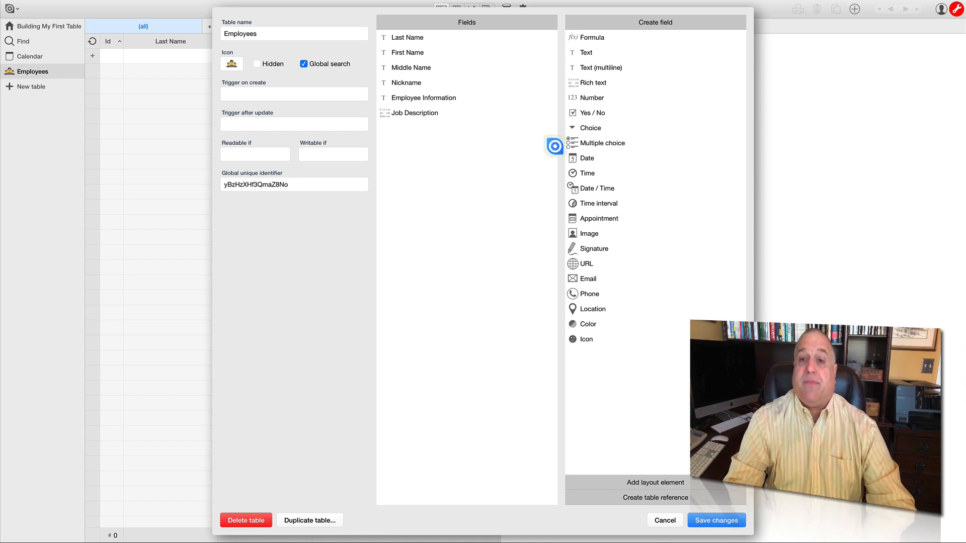
# - Add a Number field named Employee Number above Last Name and save the table changes
pyautogui.click(574, 98)
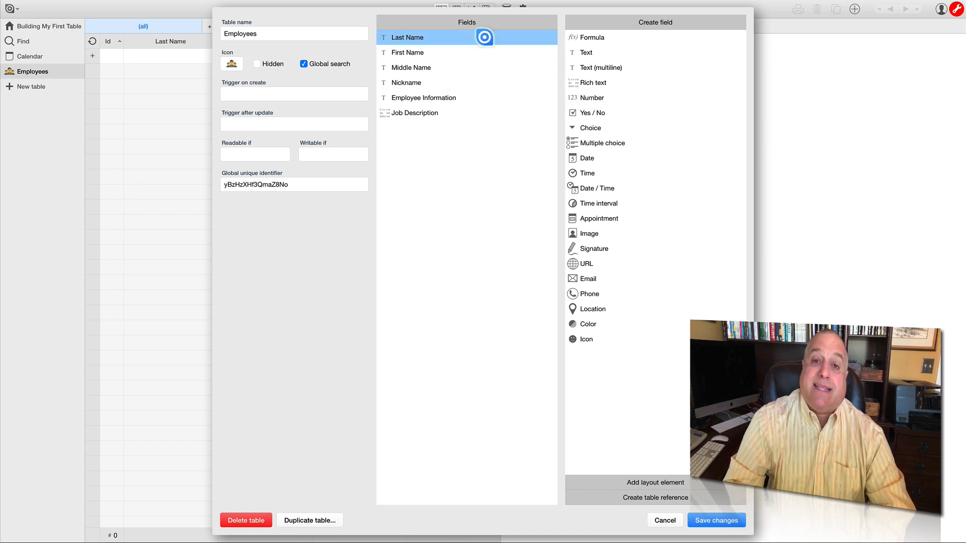
pyautogui.click(466, 107)
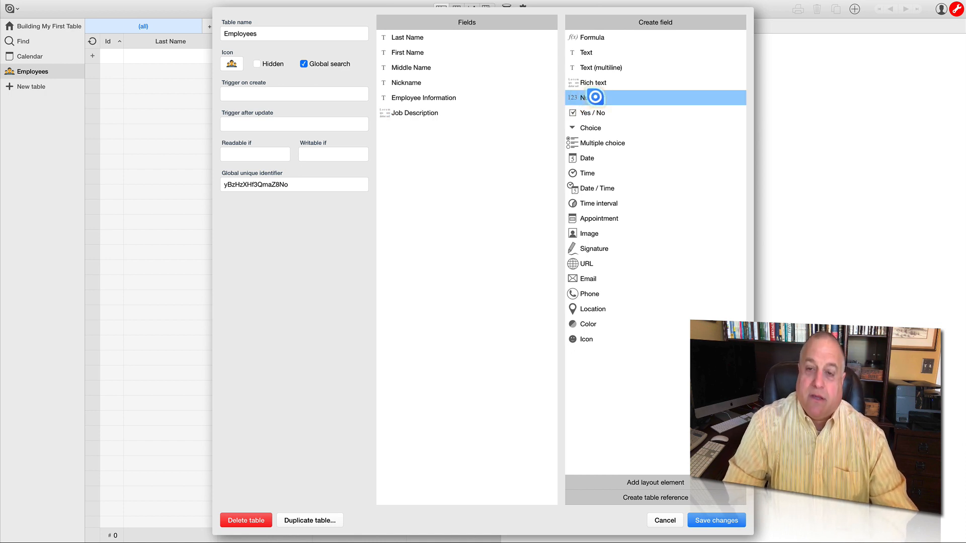
pyautogui.moveTo(595, 97); pyautogui.dragTo(405, 37)
pyautogui.click(405, 36)
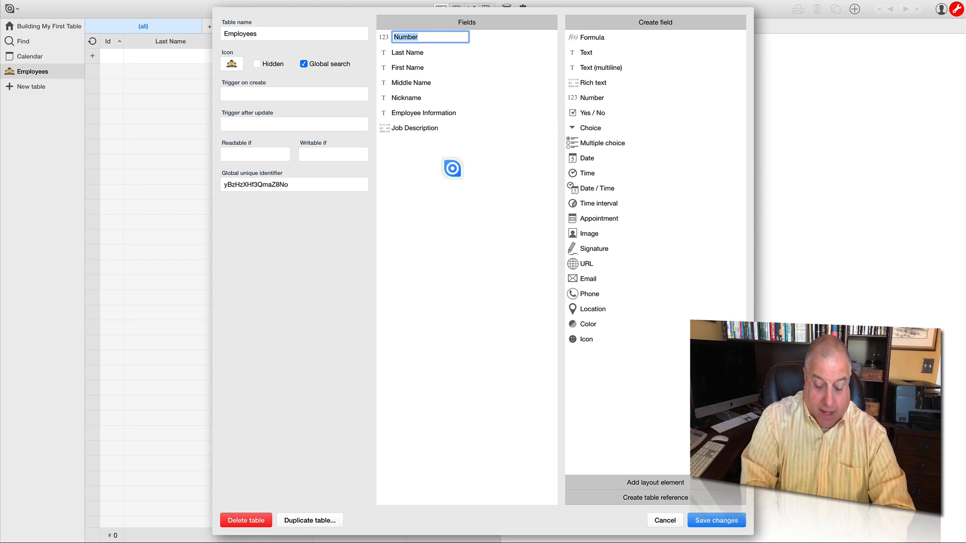
pyautogui.write('Empl')
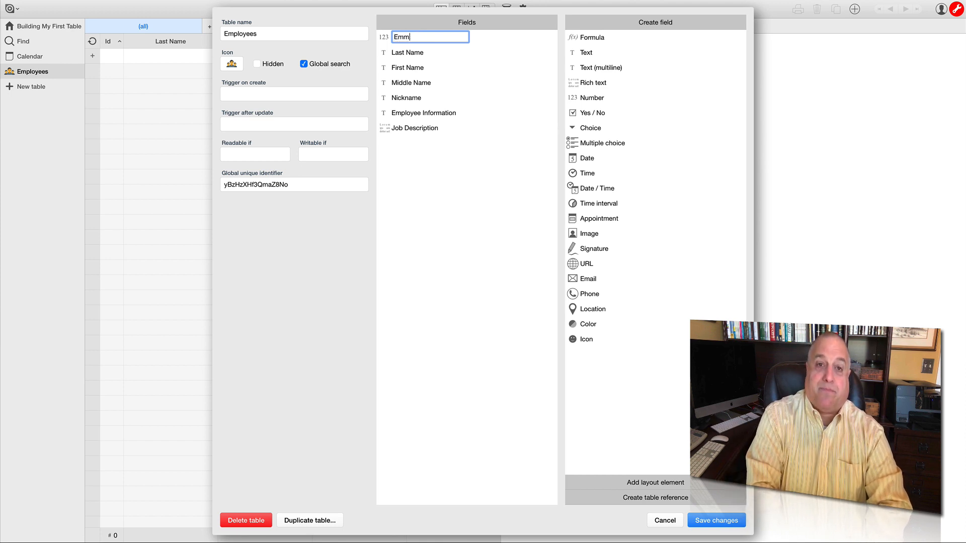
pyautogui.write('oyee Number')
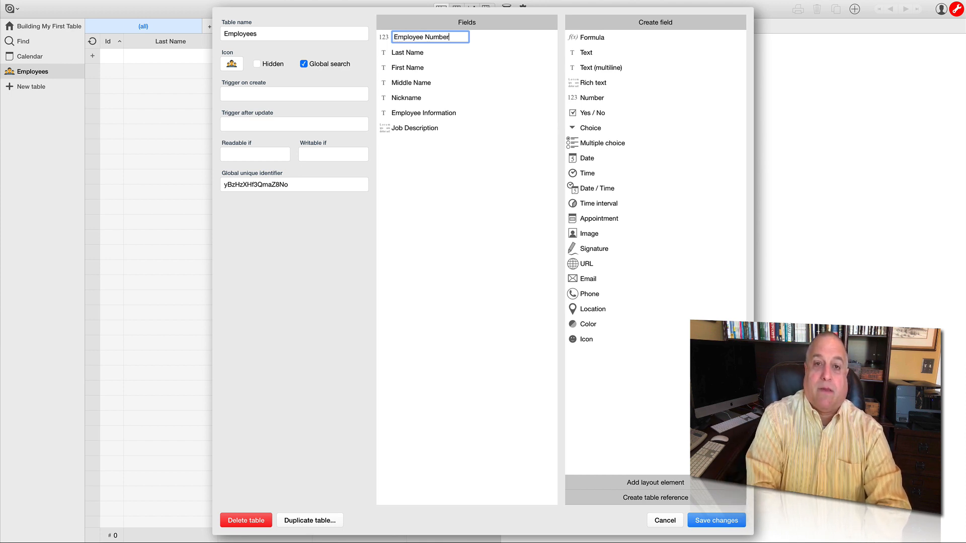
pyautogui.press('Return')
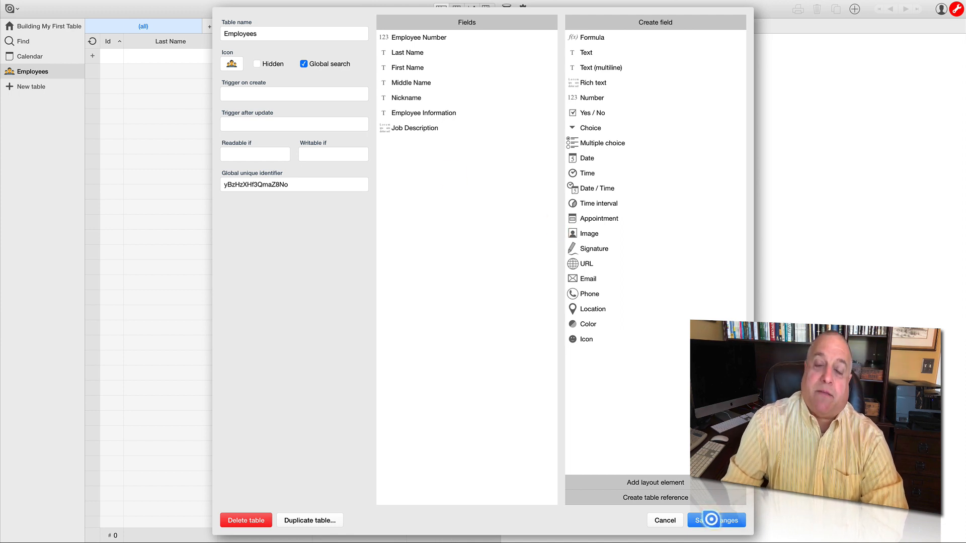
pyautogui.click(711, 519)
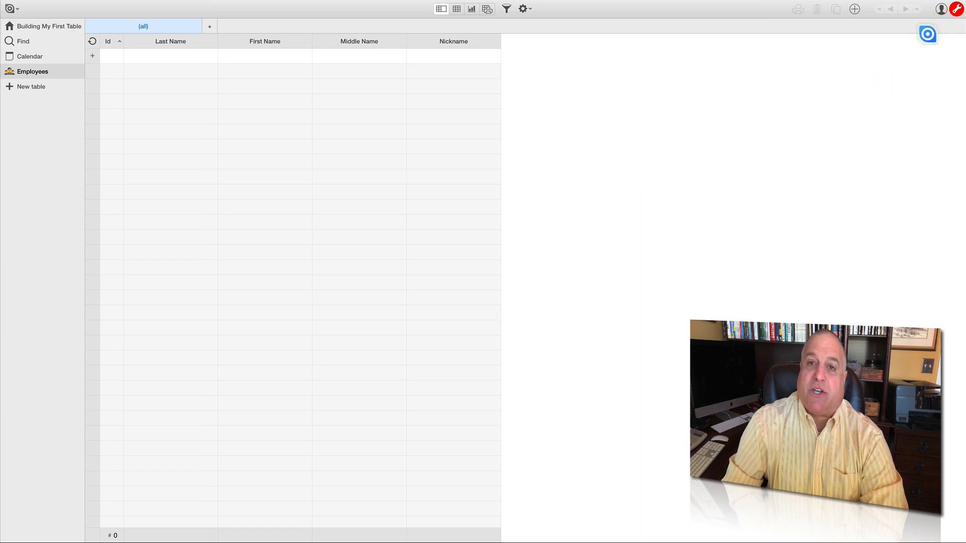
# - Edit the Employees table's fields again and add a Choice field named Employee Type below Job Description
pyautogui.click(524, 9)
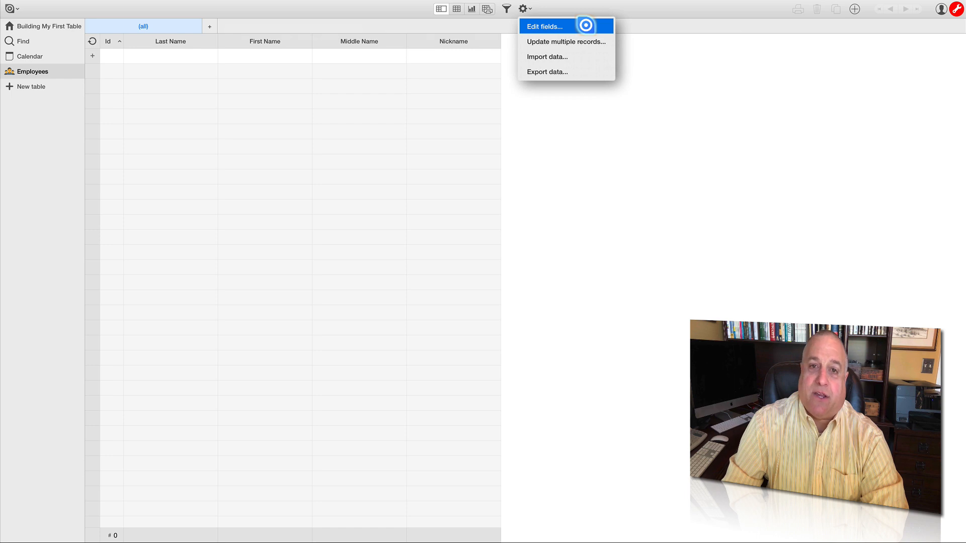
pyautogui.click(585, 25)
pyautogui.click(502, 130)
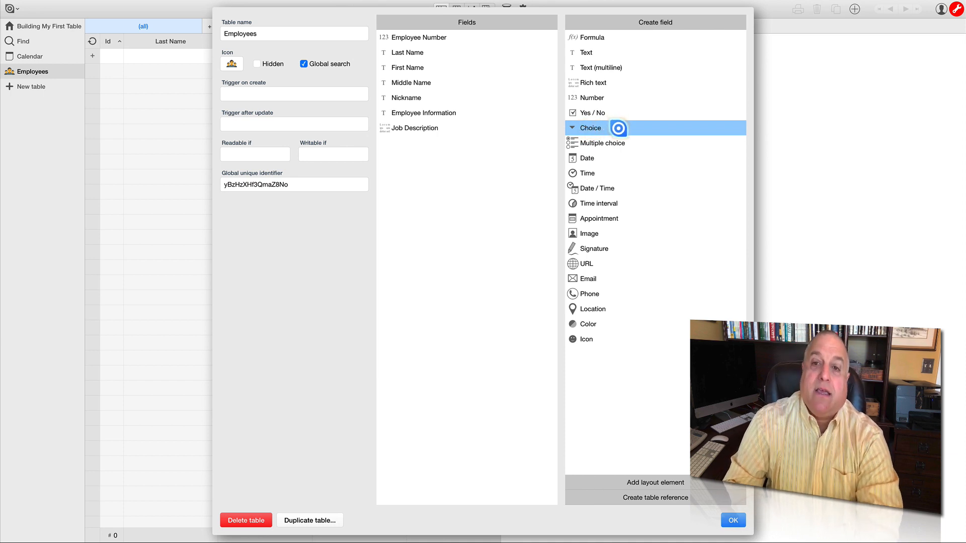
pyautogui.moveTo(618, 128); pyautogui.dragTo(435, 164)
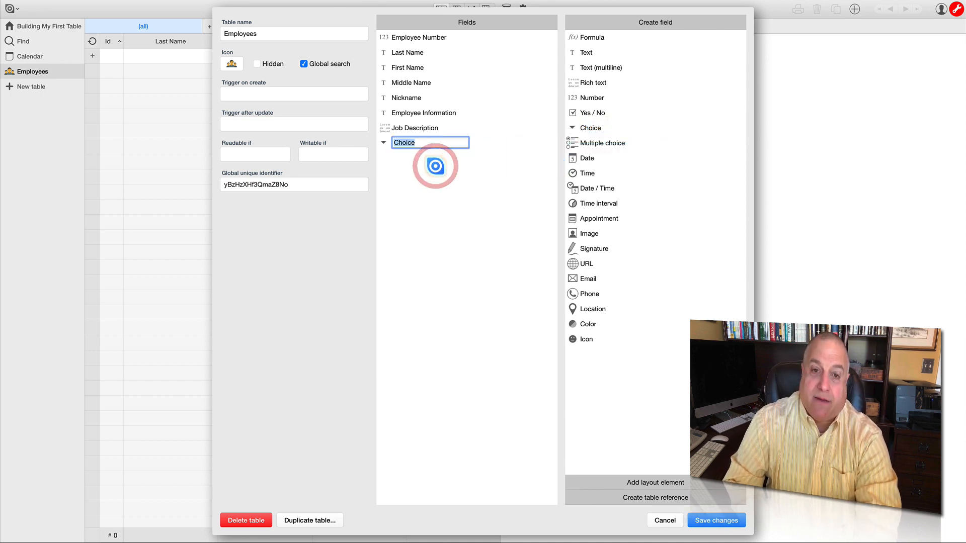
pyautogui.write('E')
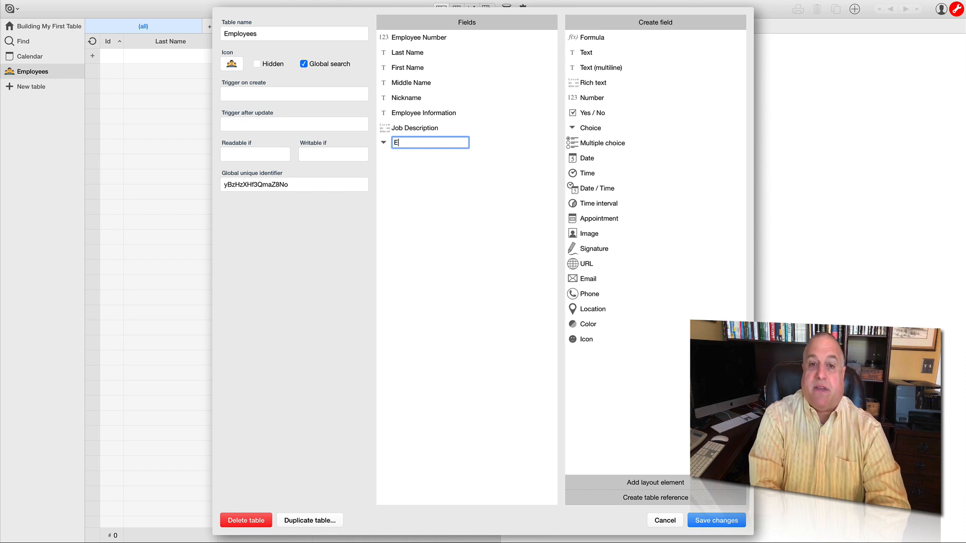
pyautogui.write('mployee Type')
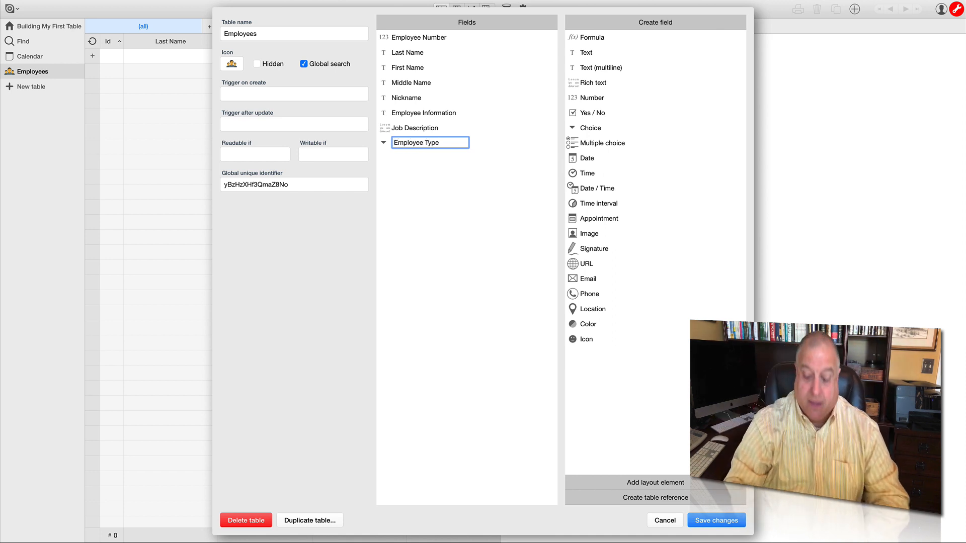
pyautogui.press('Return')
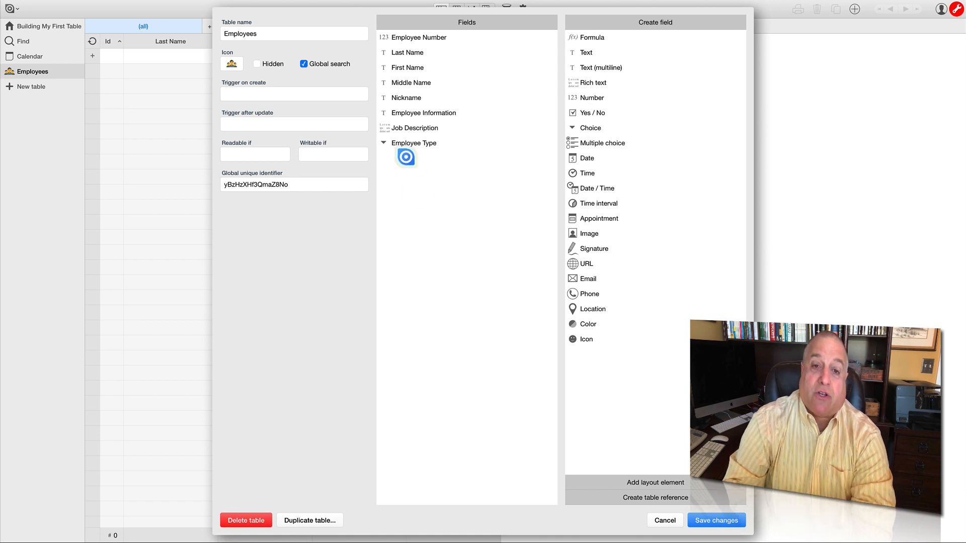
# - Make the Employee Type choice field required by setting Required to Yes
pyautogui.click(405, 143)
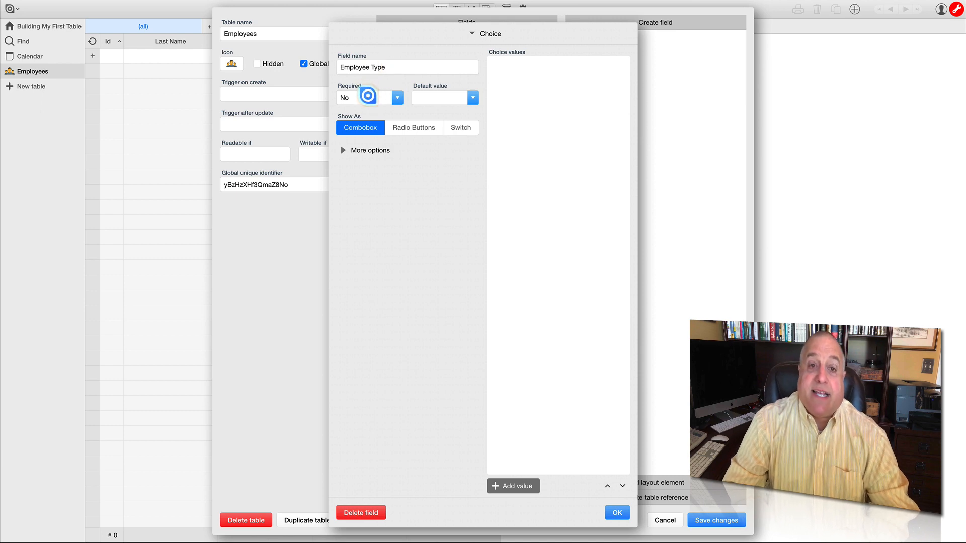
pyautogui.click(397, 98)
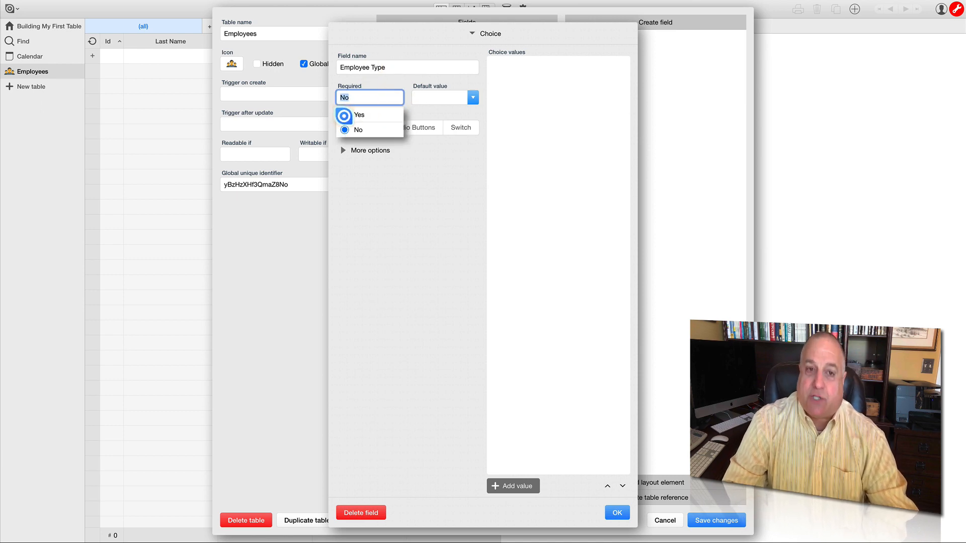
pyautogui.click(344, 116)
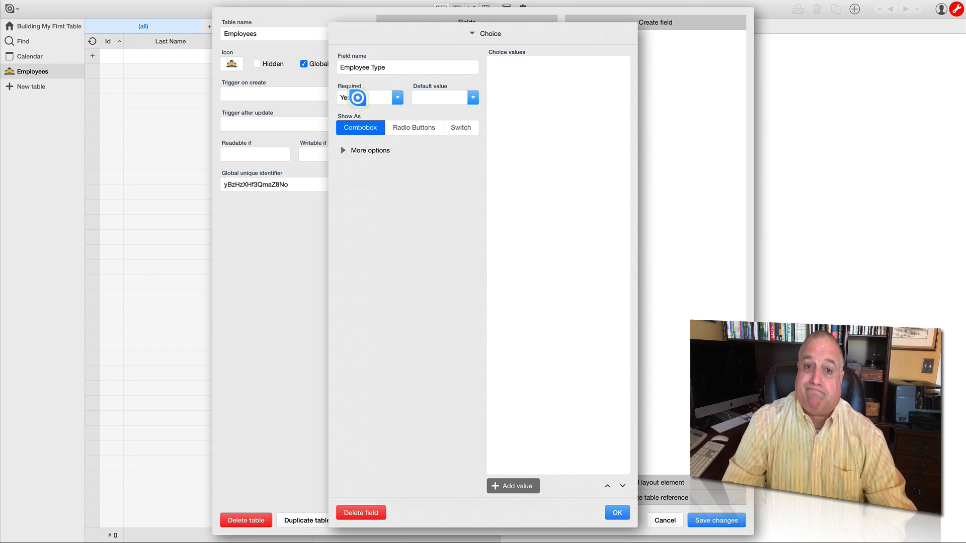
pyautogui.click(472, 98)
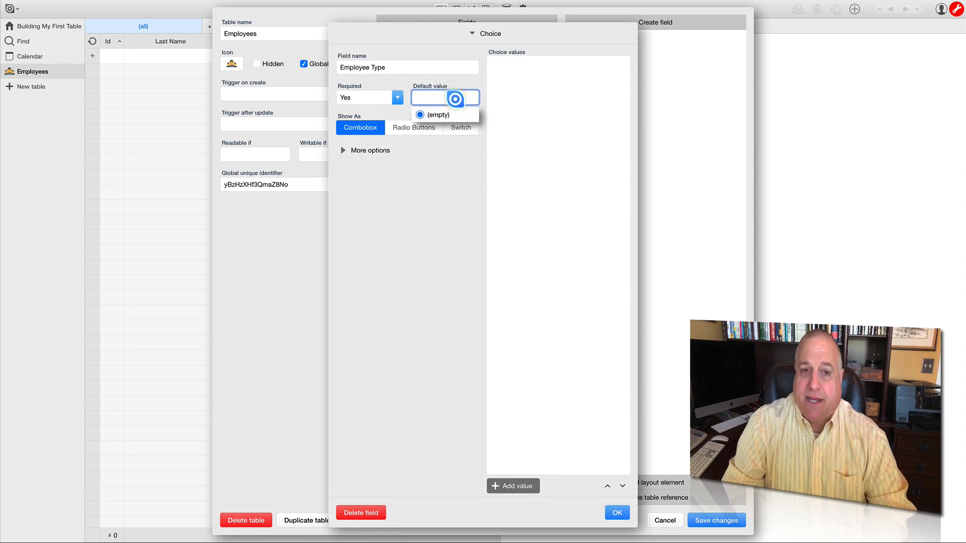
pyautogui.click(426, 184)
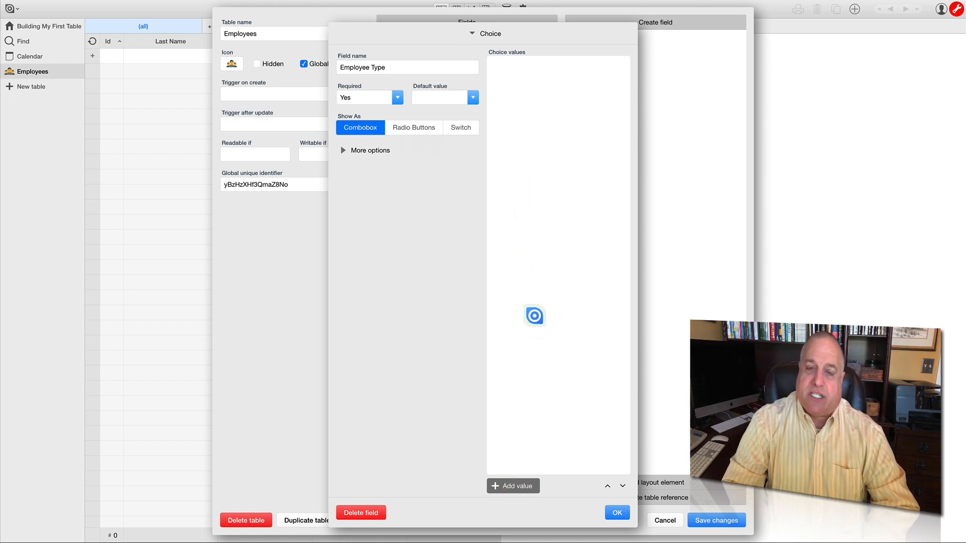
# - Add a choice value named Full Time to the Employee Type field
pyautogui.click(522, 487)
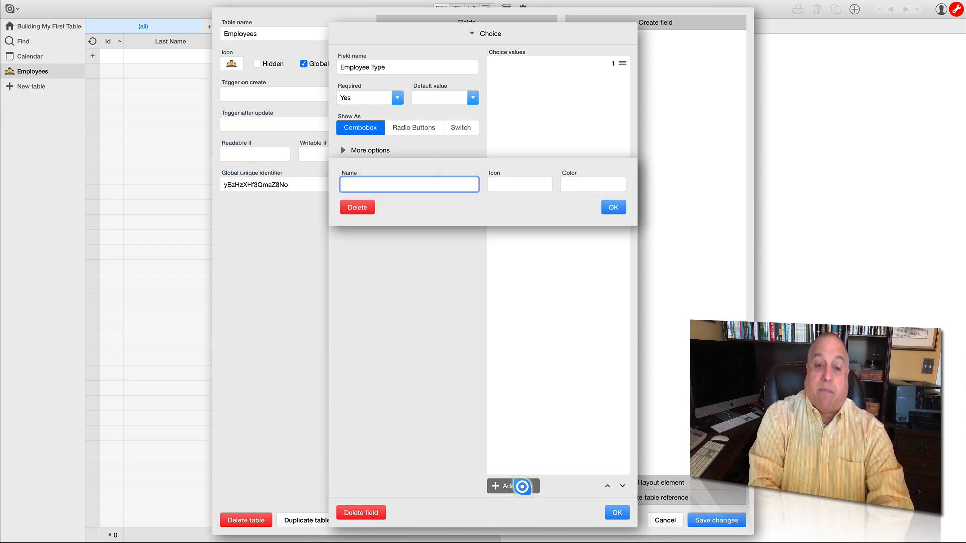
pyautogui.write('Full Time')
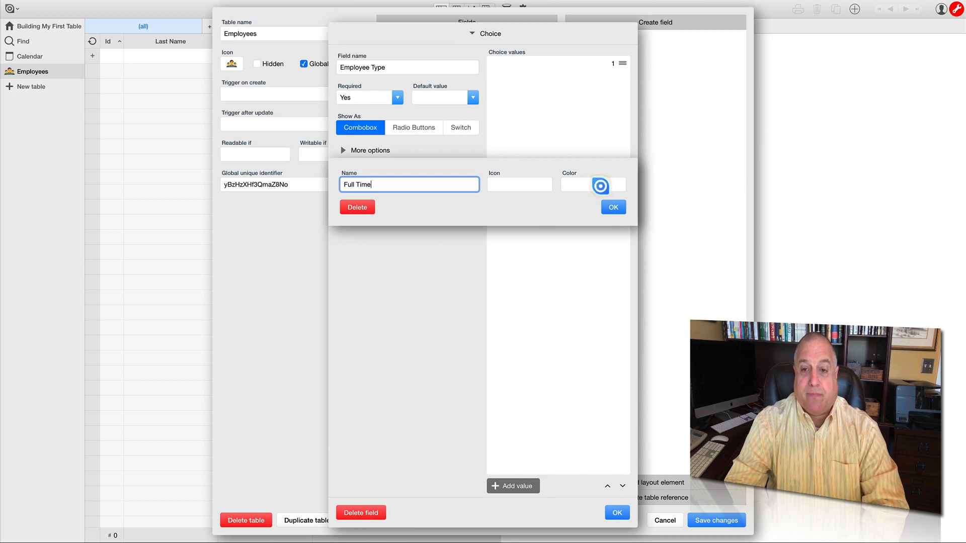
pyautogui.click(614, 206)
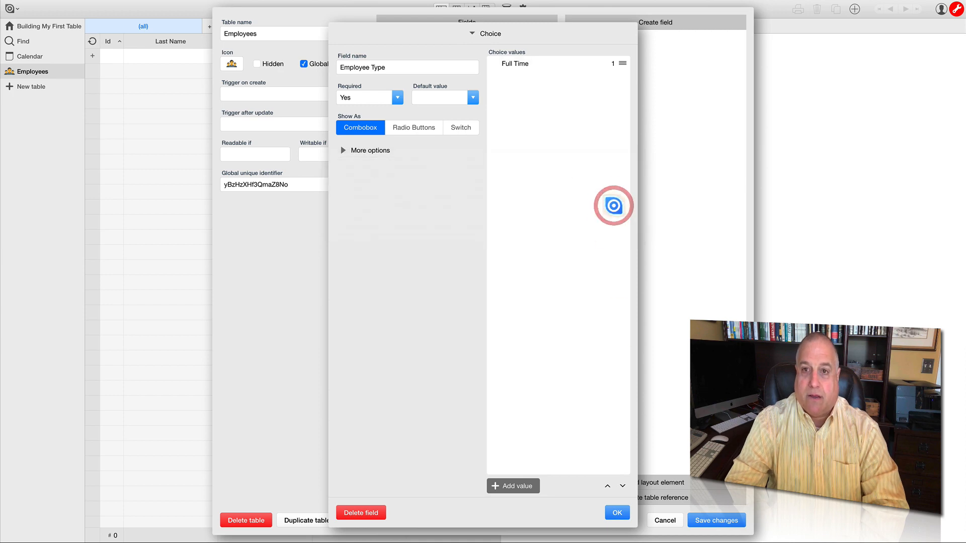
# - Add a second choice value named Part Time to the Employee Type field
pyautogui.click(501, 485)
pyautogui.write('Part Tim')
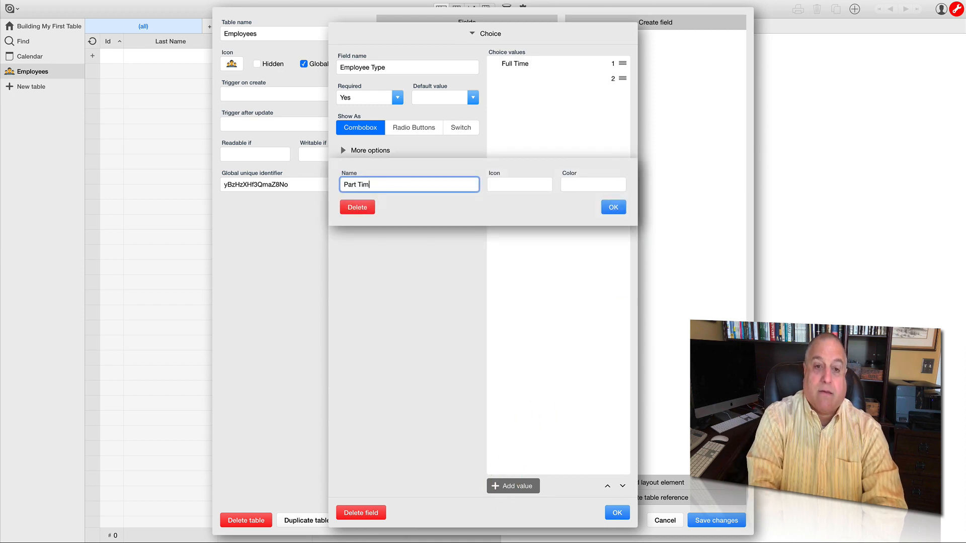
pyautogui.write('e')
pyautogui.click(609, 207)
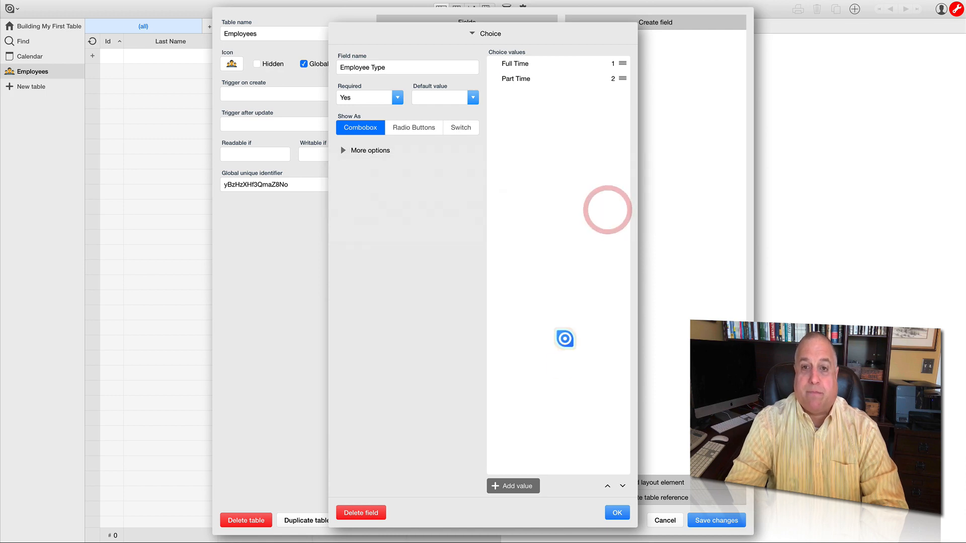
# - Add a third choice value named Intern to the Employee Type field
pyautogui.click(515, 485)
pyautogui.write('Intern')
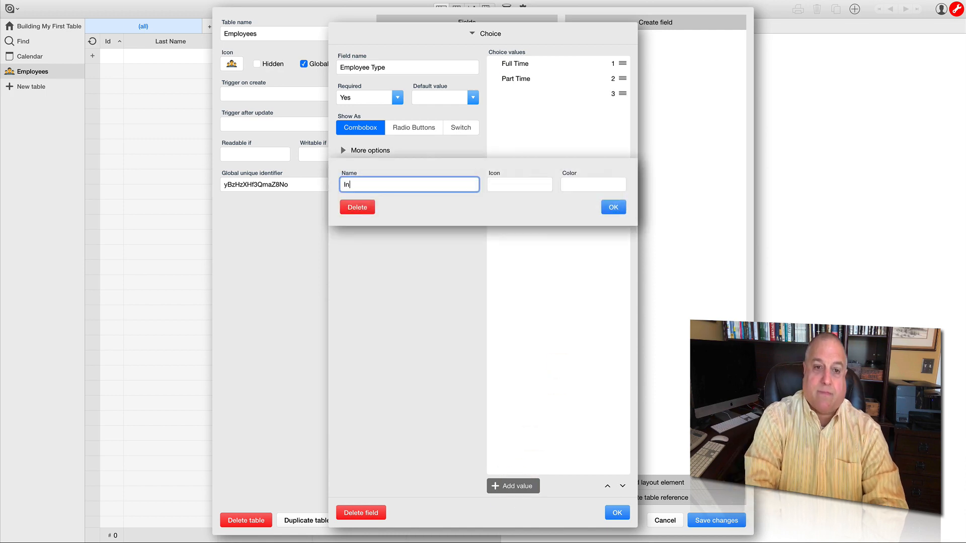
pyautogui.click(611, 207)
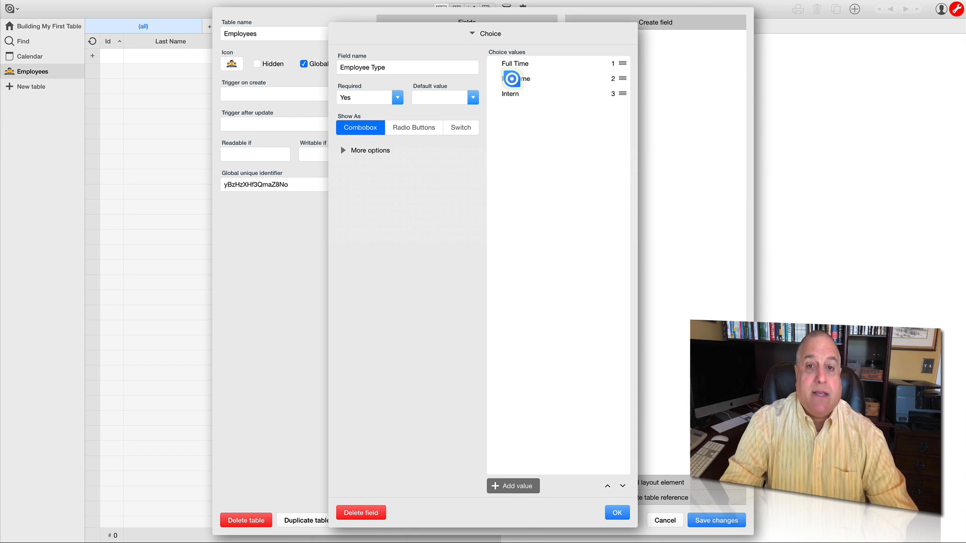
# - Rename the Part Time choice value to Part-Time and give it the half-filled black circle icon
pyautogui.click(511, 79)
pyautogui.click(358, 182)
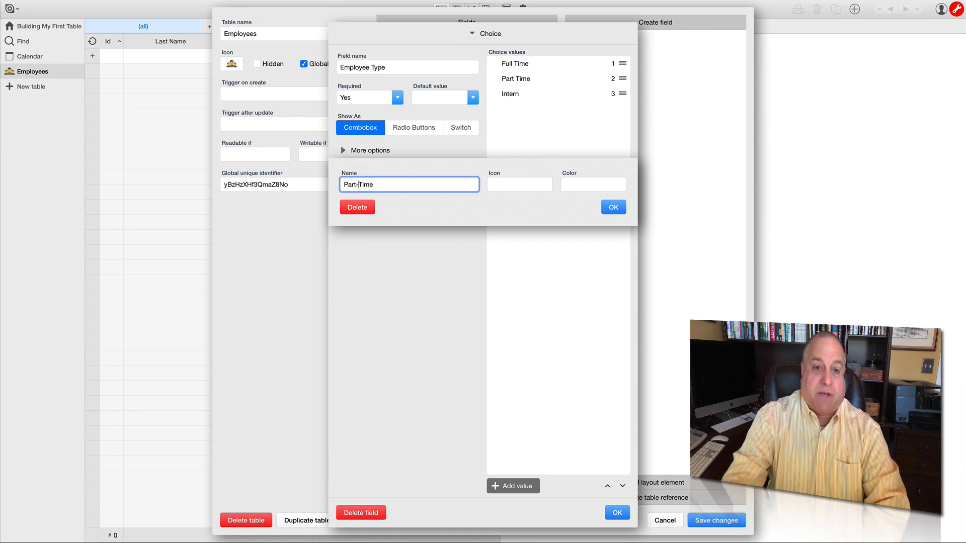
pyautogui.write('-')
pyautogui.click(613, 208)
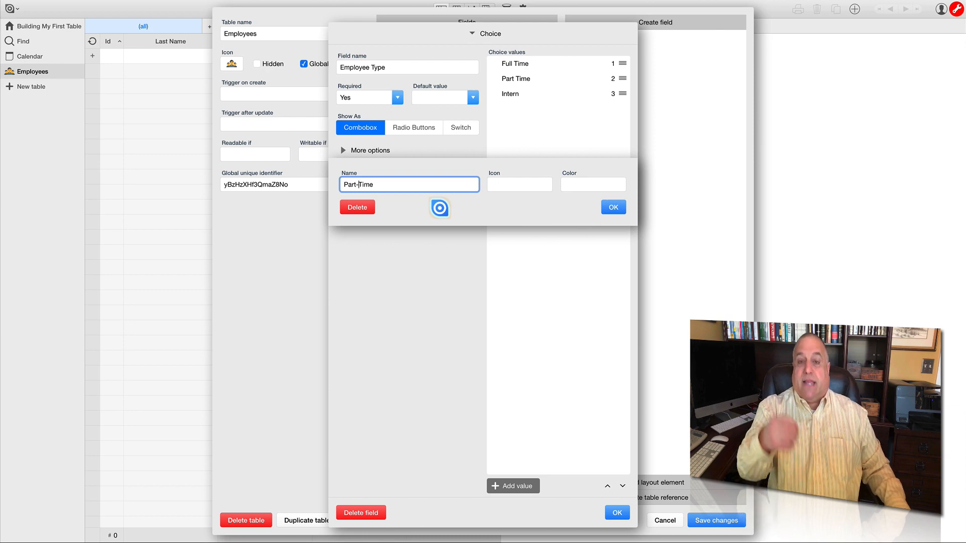
pyautogui.click(501, 184)
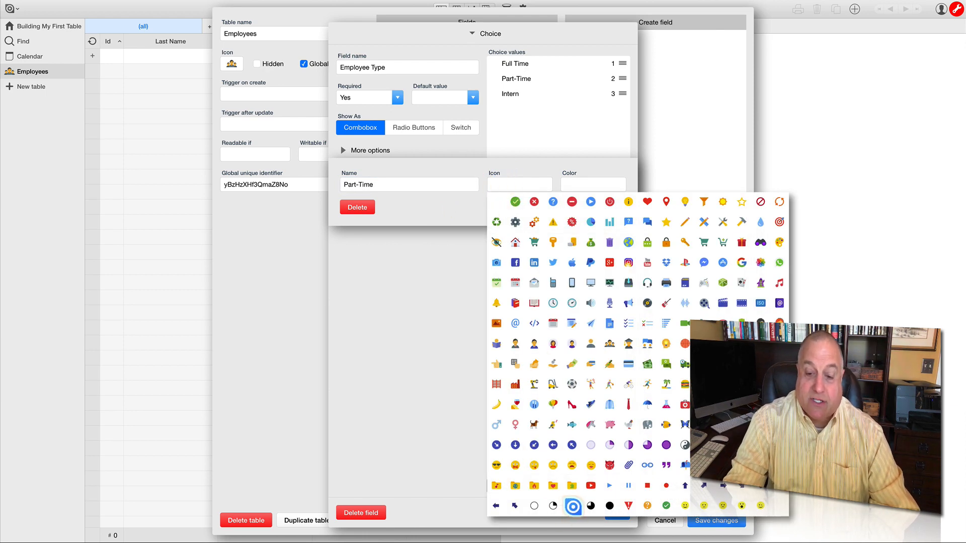
pyautogui.click(572, 506)
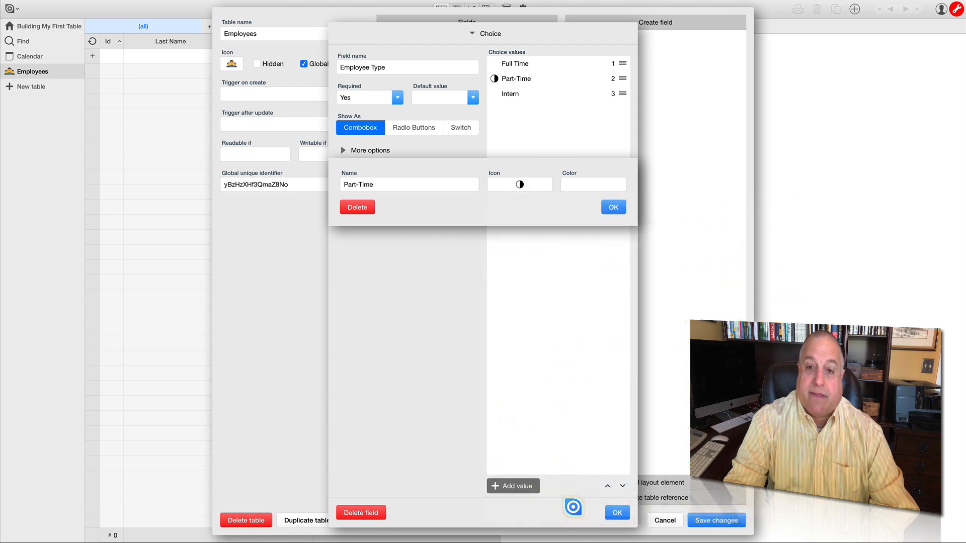
# - Set the Part-Time choice value's color to the turquoise green preset and confirm the value
pyautogui.click(584, 184)
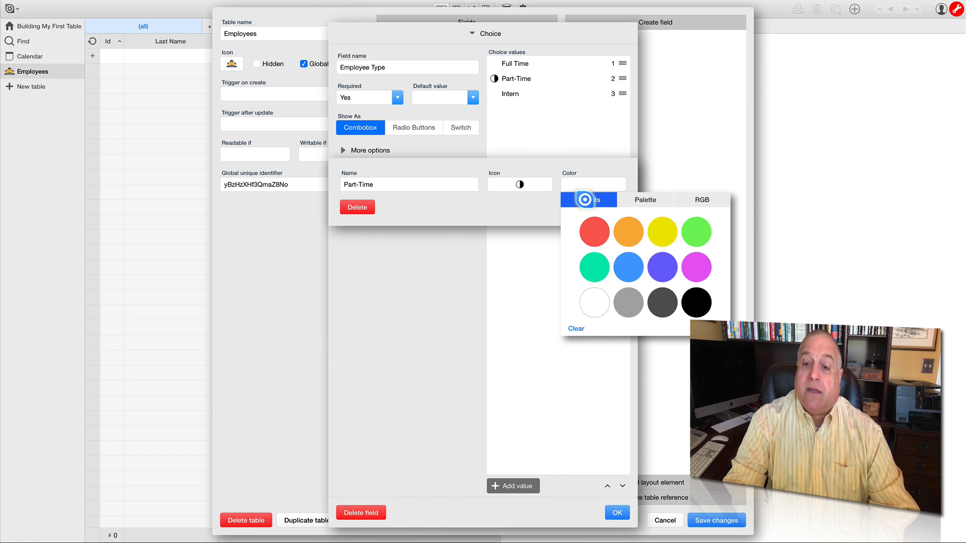
pyautogui.click(629, 204)
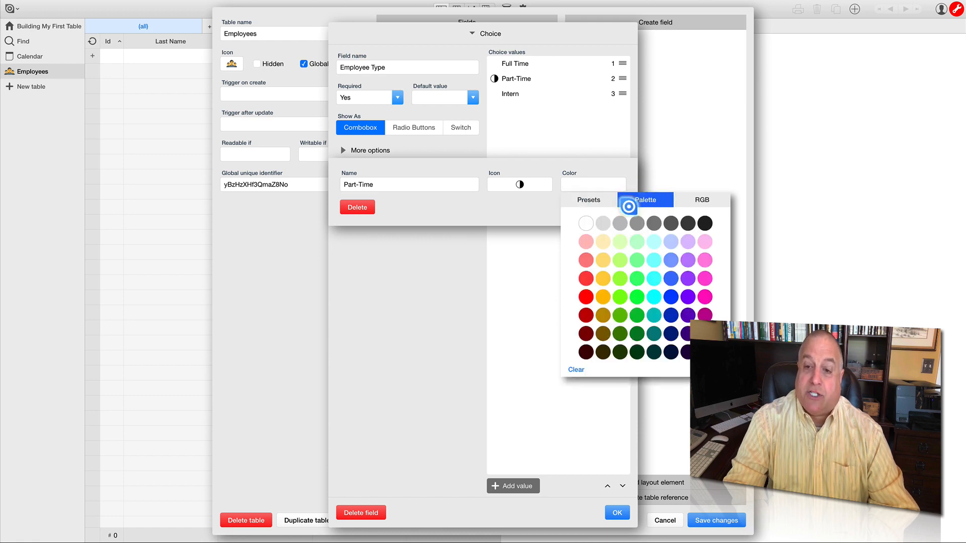
pyautogui.click(704, 200)
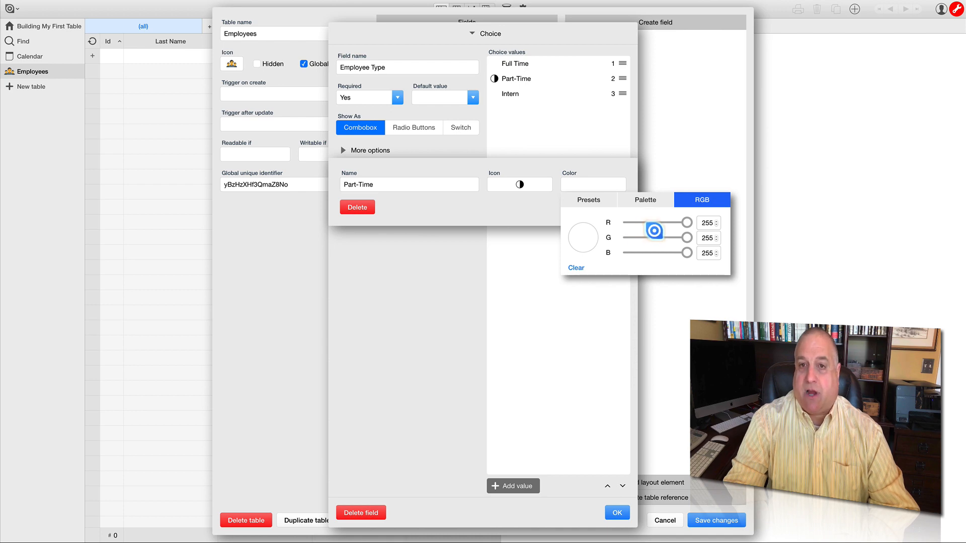
pyautogui.click(592, 200)
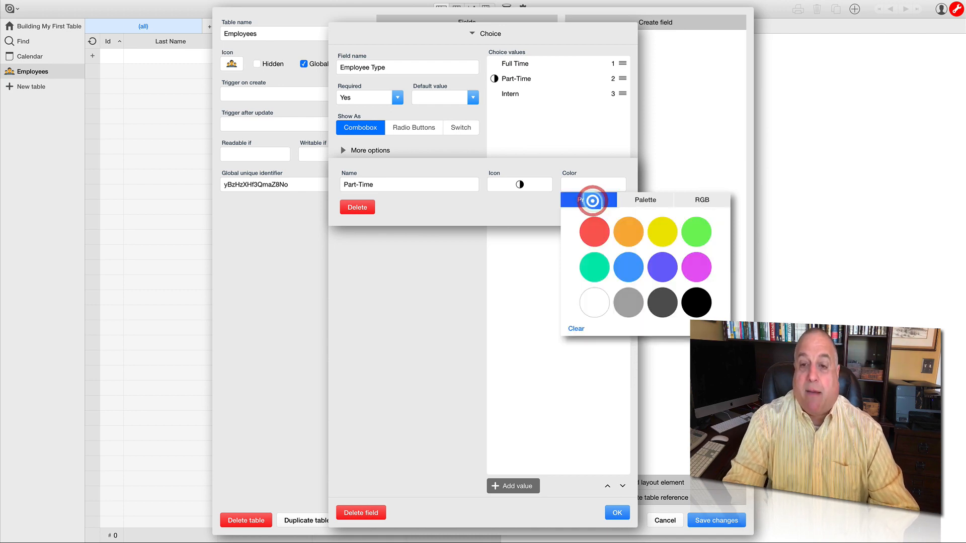
pyautogui.click(594, 267)
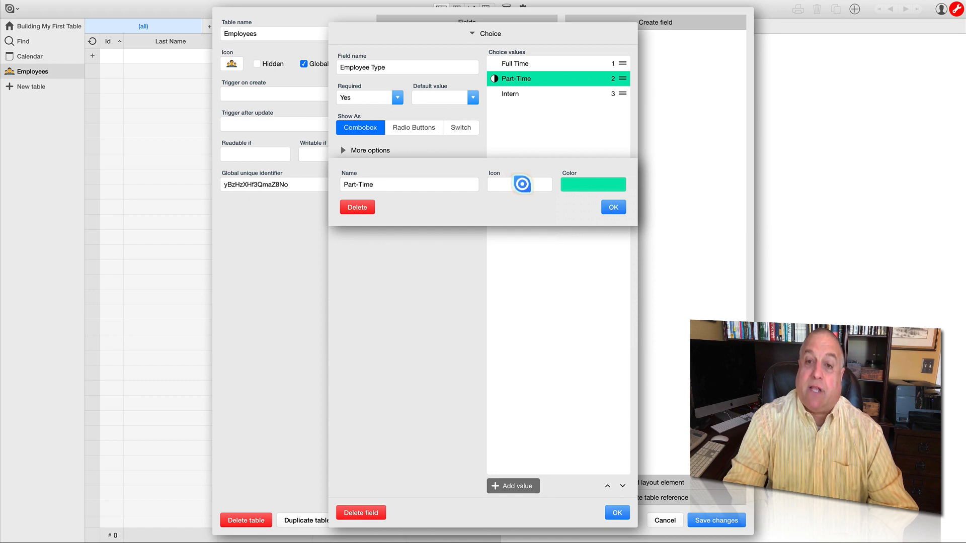
pyautogui.click(612, 207)
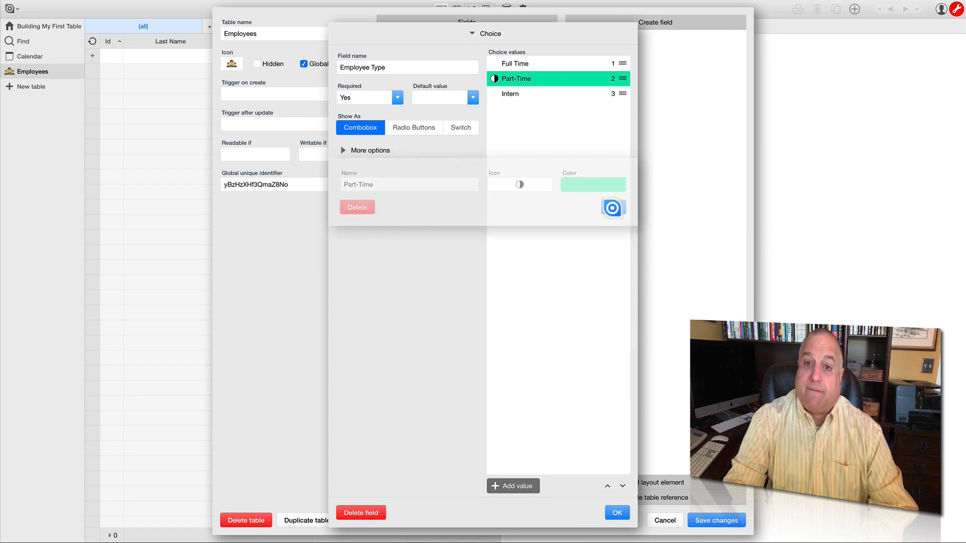
# - Give the Full Time choice value the solid black circle icon and the yellow preset color
pyautogui.click(509, 62)
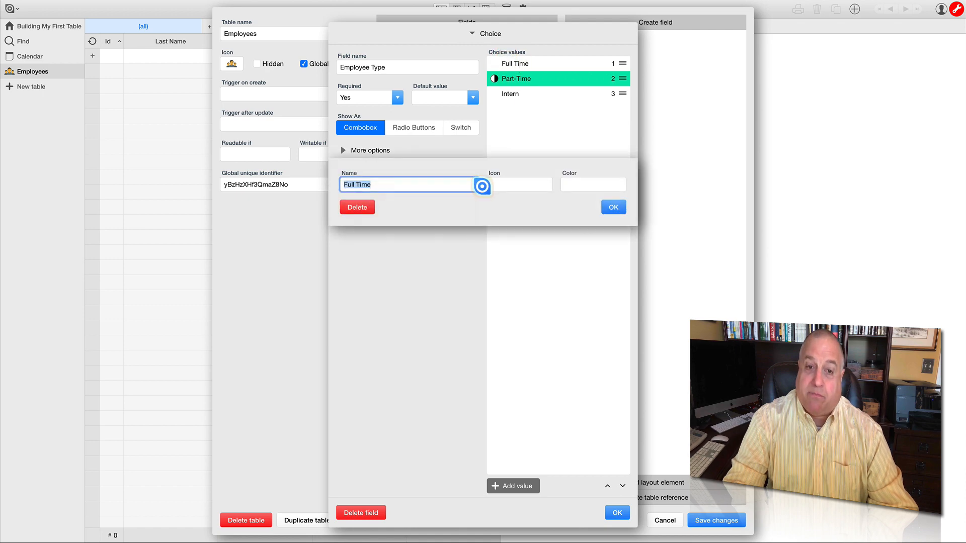
pyautogui.click(507, 185)
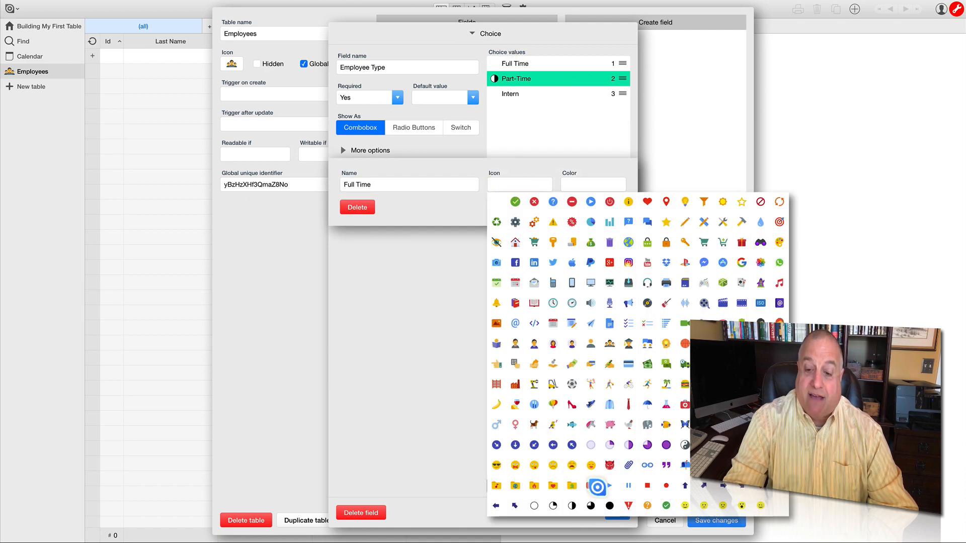
pyautogui.click(610, 506)
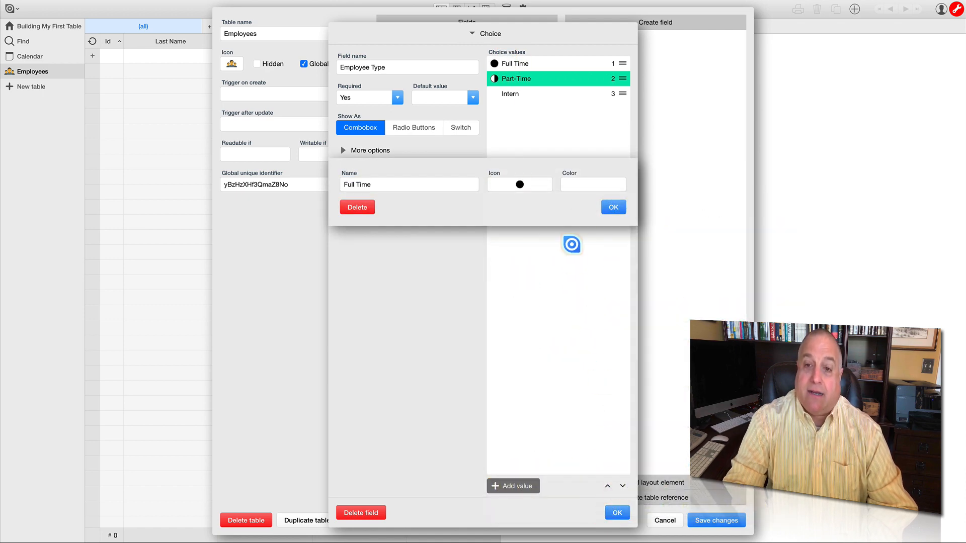
pyautogui.click(583, 186)
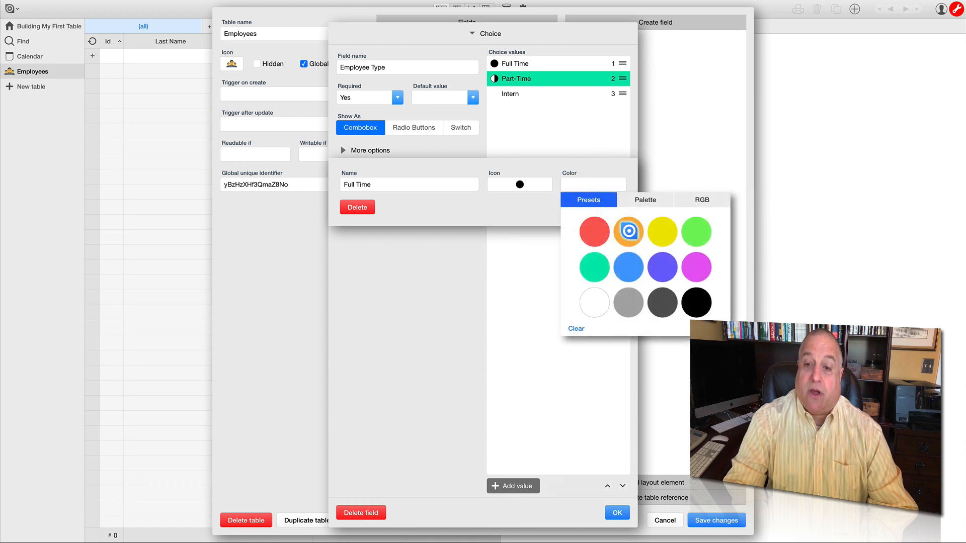
pyautogui.click(661, 231)
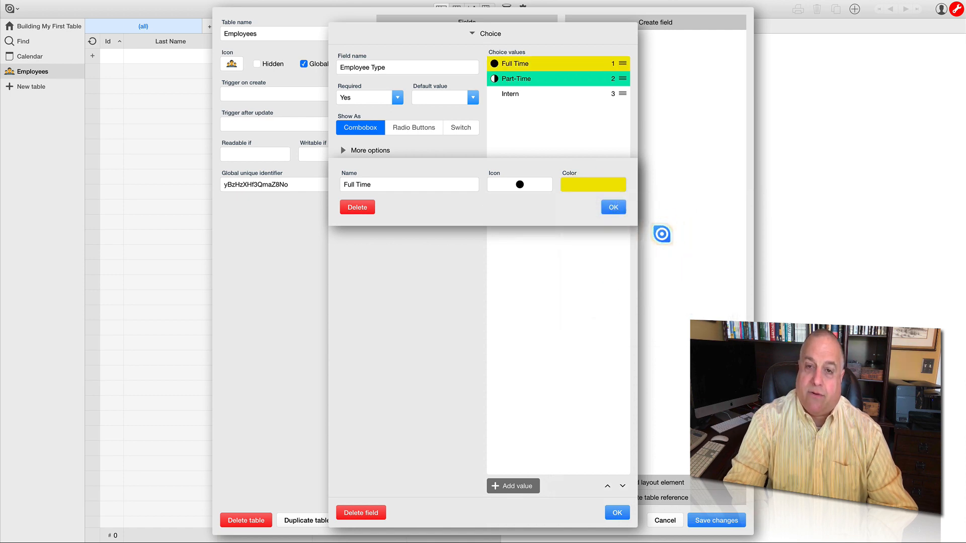
pyautogui.click(613, 207)
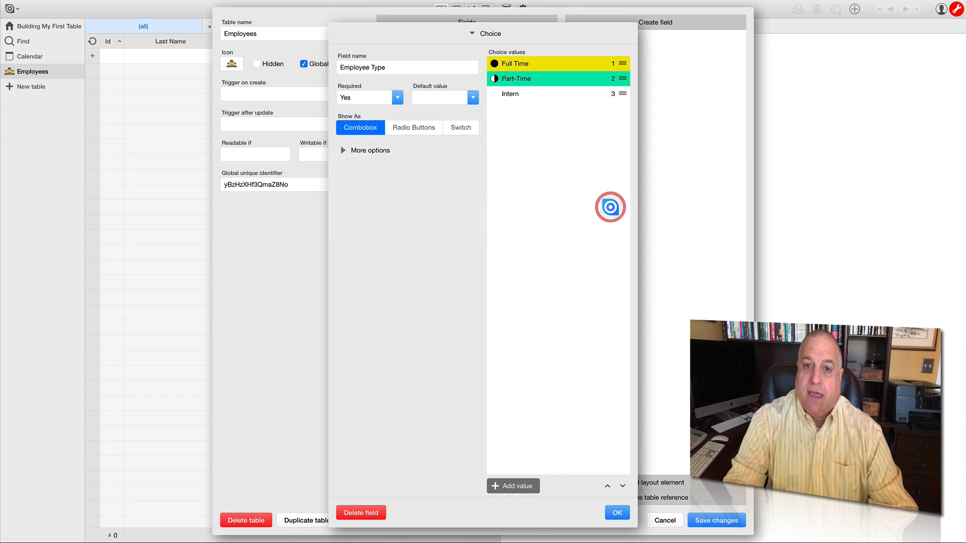
# - Give the Intern choice value the quarter-filled circle icon and the light blue preset color
pyautogui.click(508, 94)
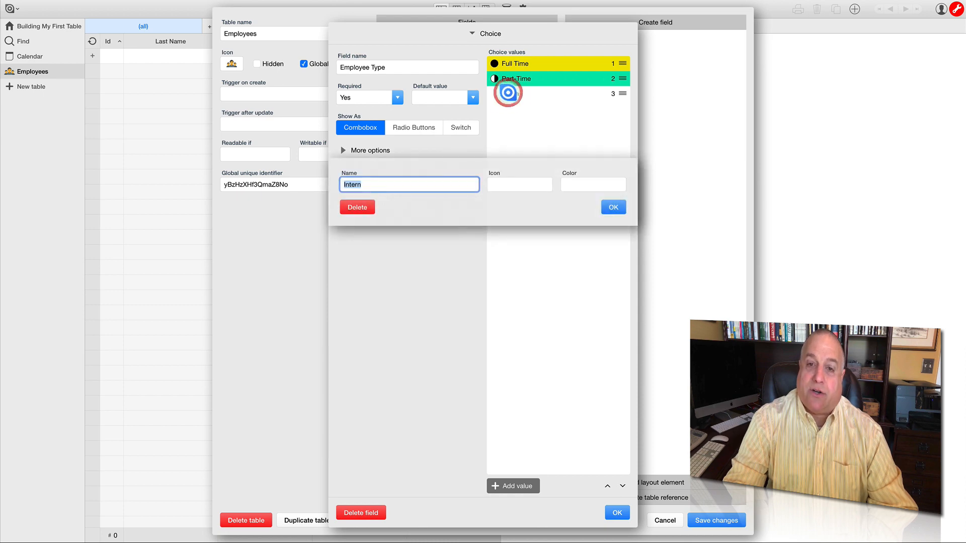
pyautogui.click(507, 183)
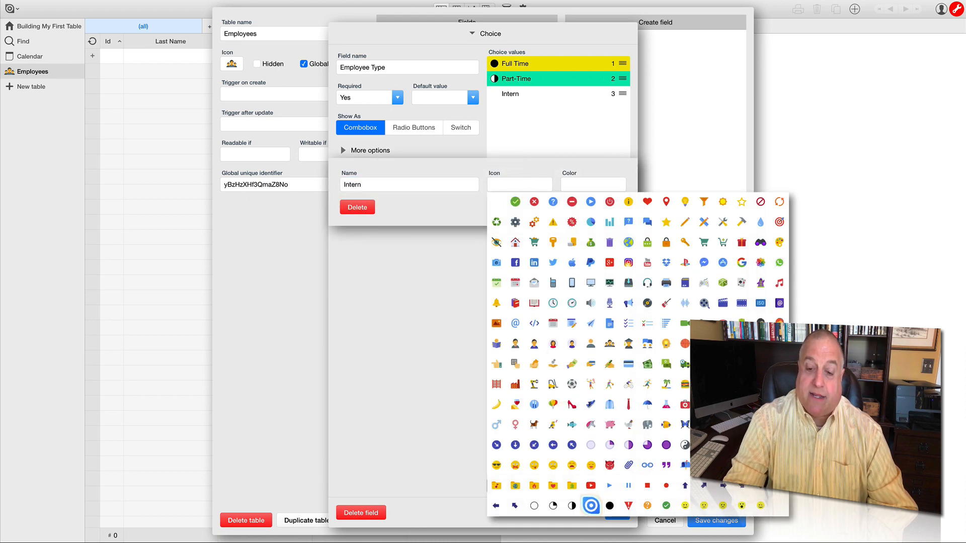
pyautogui.click(553, 505)
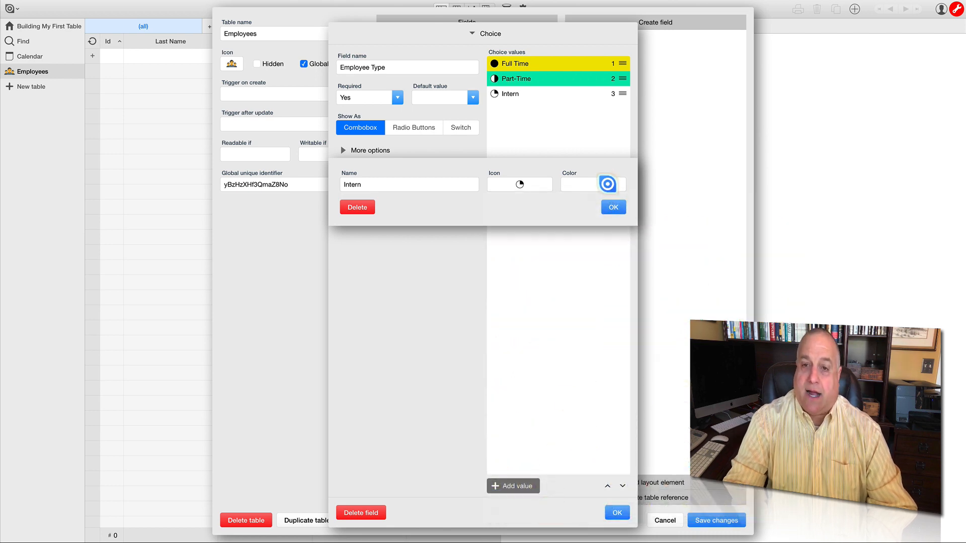
pyautogui.click(583, 187)
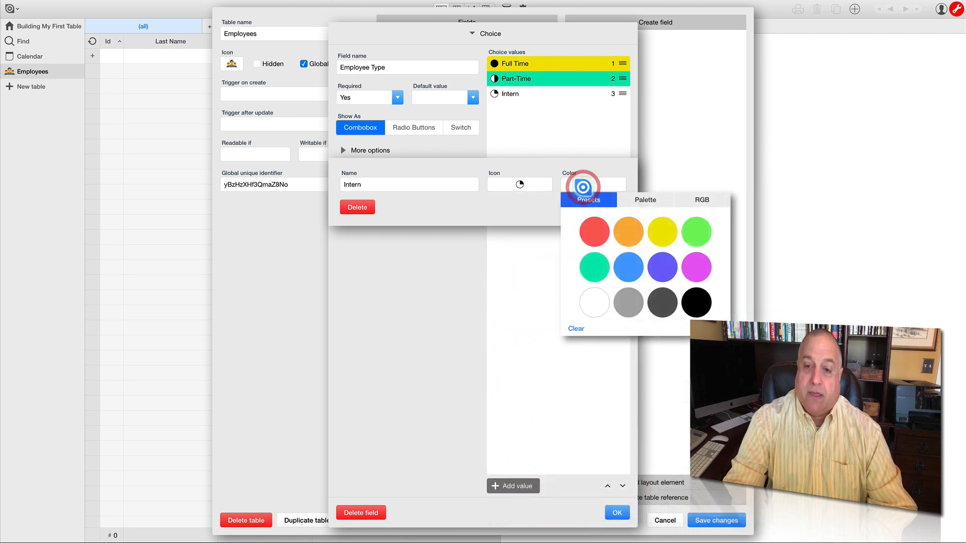
pyautogui.click(625, 271)
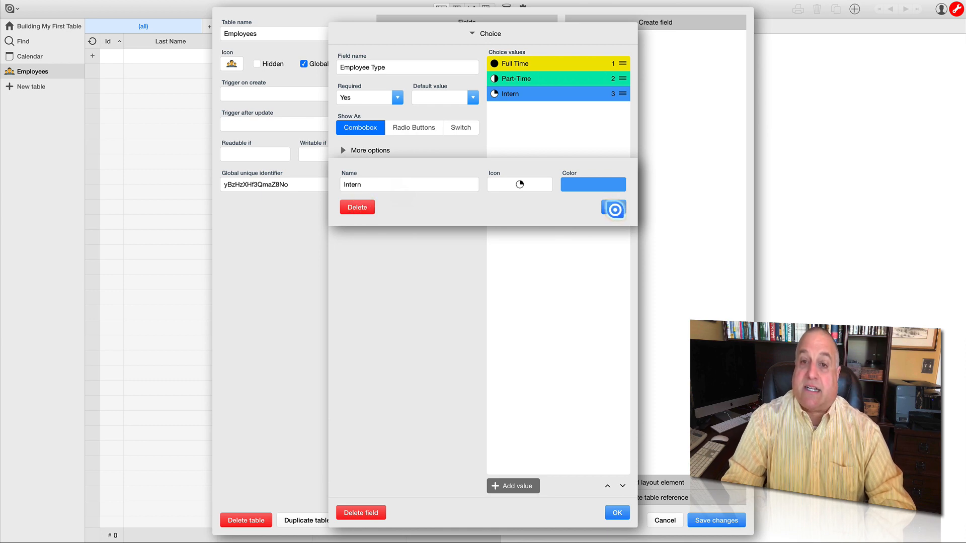
pyautogui.click(615, 209)
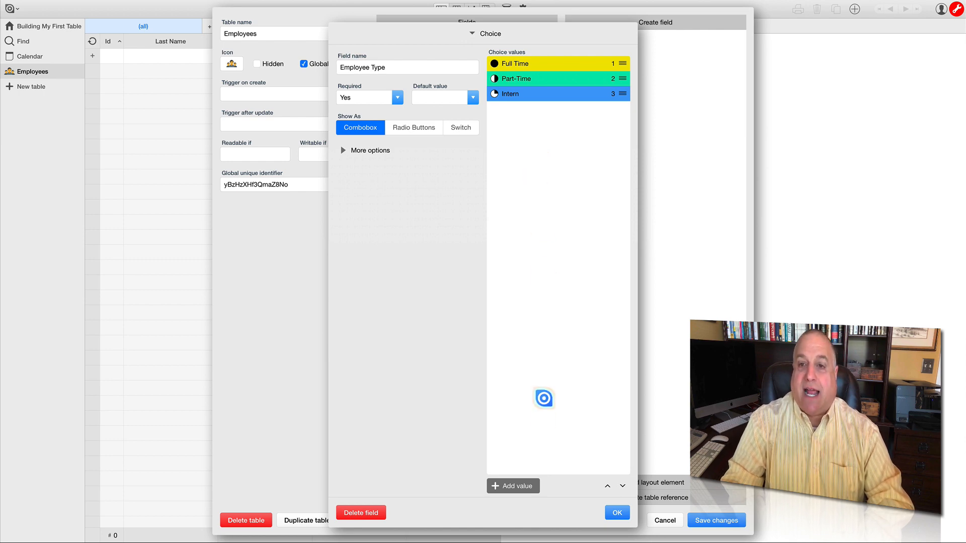
# - Add a fourth choice value named Night Shift to the Employee Type field, without an icon or color
pyautogui.click(525, 487)
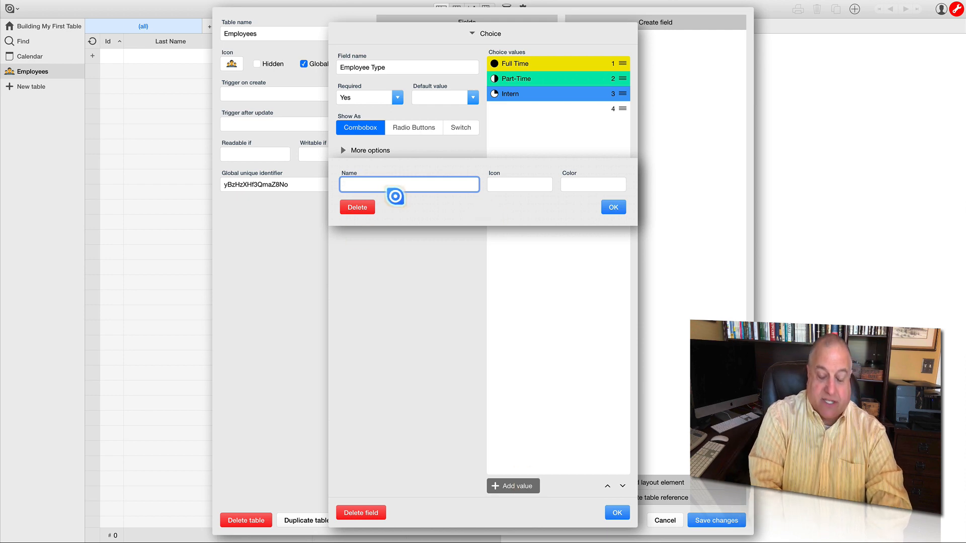
pyautogui.write('Night Shift')
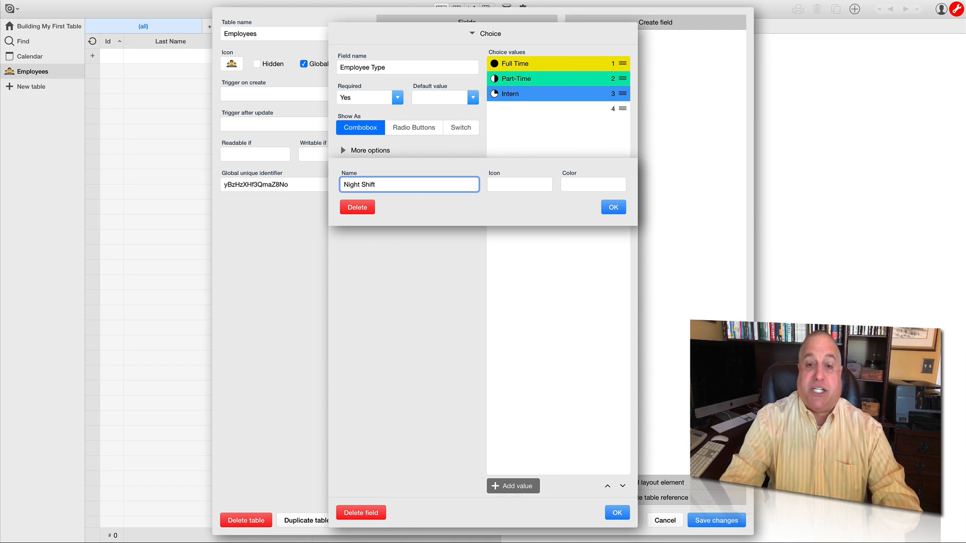
pyautogui.click(613, 206)
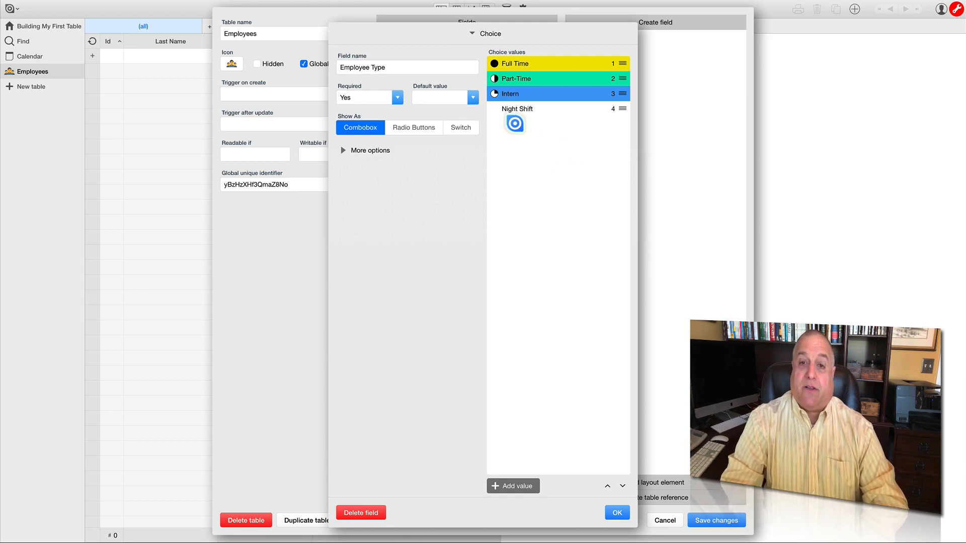
# - Delete the Night Shift choice value from the Employee Type field and confirm the deletion
pyautogui.click(515, 108)
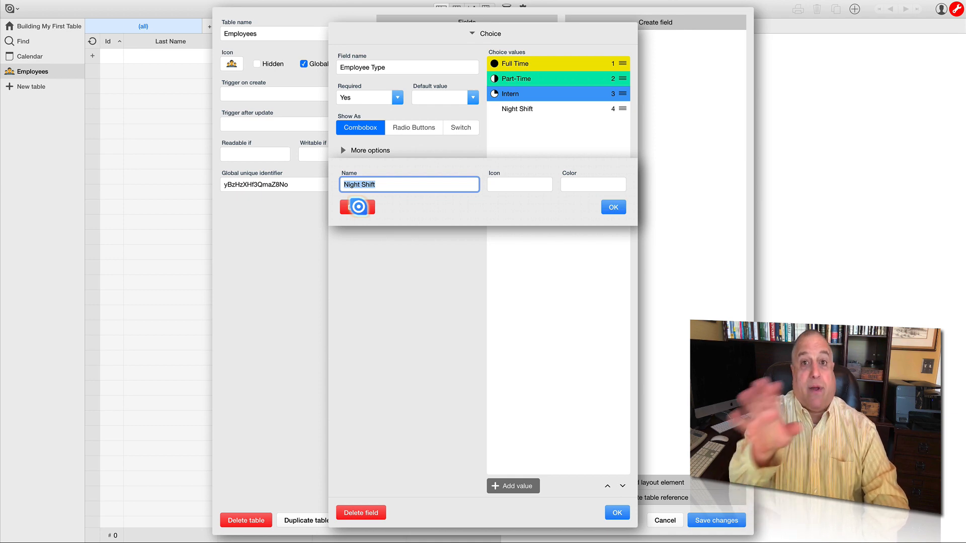
pyautogui.click(357, 207)
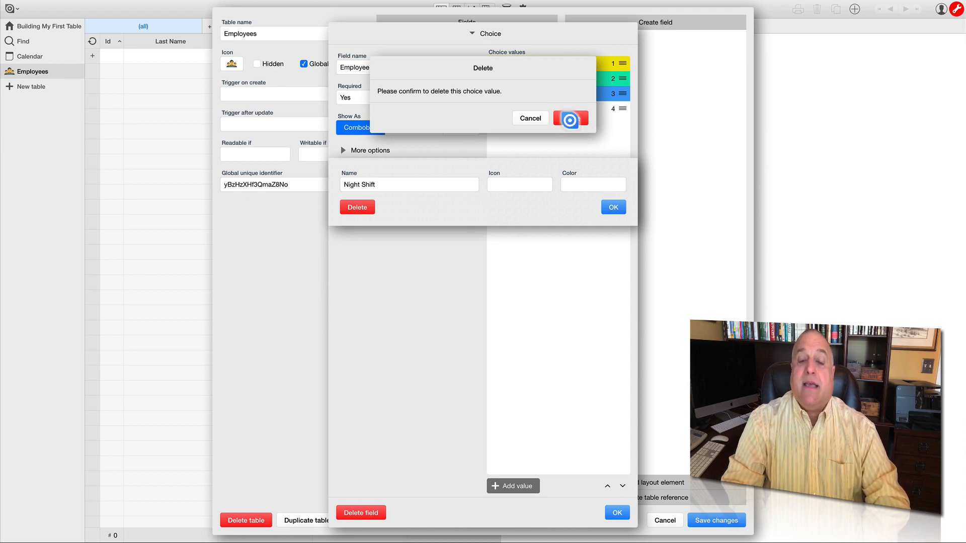
pyautogui.click(570, 119)
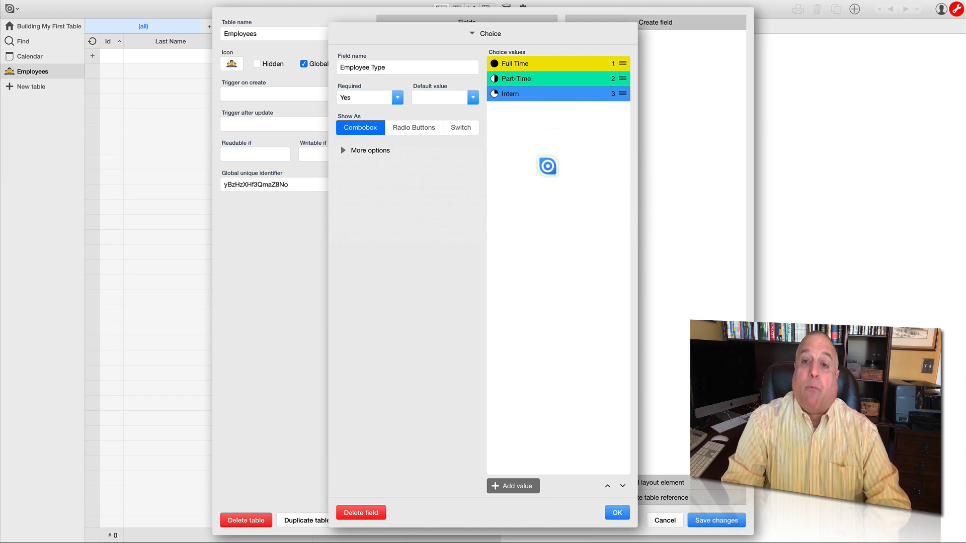
# - Add a choice value named Student Apprentice to the Employee Type field and give it the empty circle icon
pyautogui.click(517, 487)
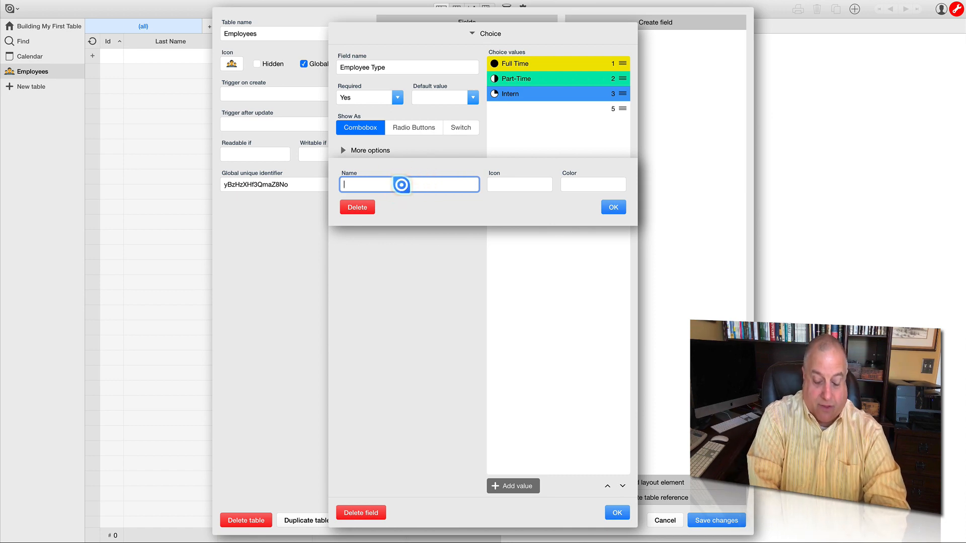
pyautogui.write('Student Ap')
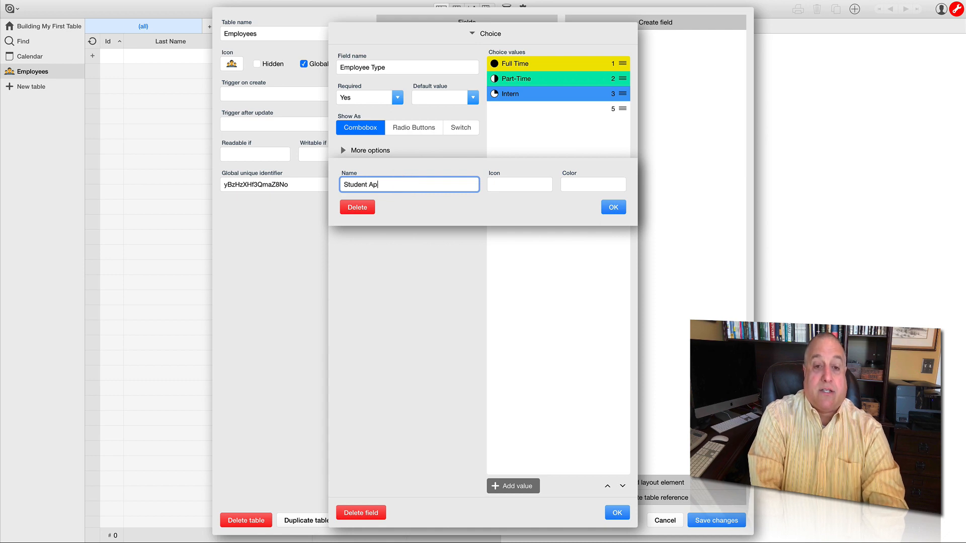
pyautogui.write('prentice')
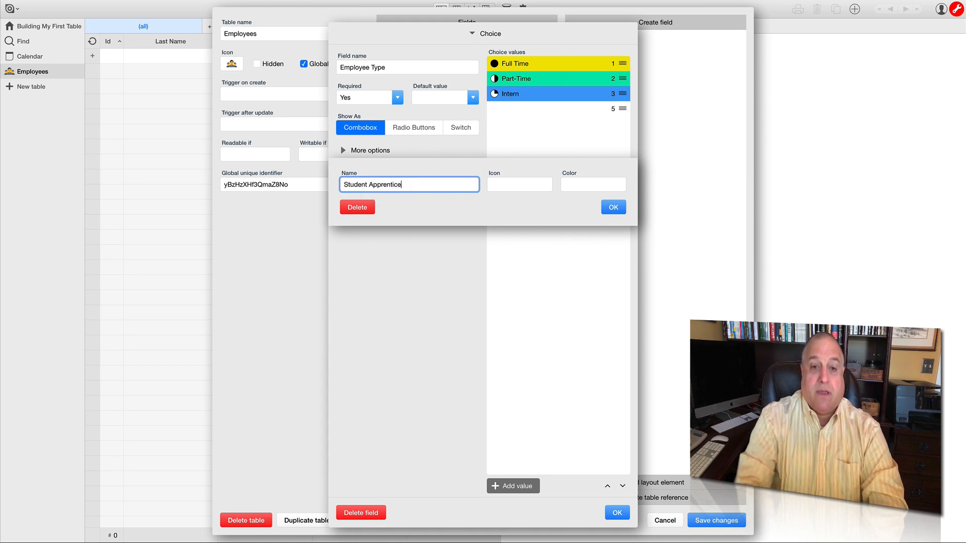
pyautogui.click(496, 186)
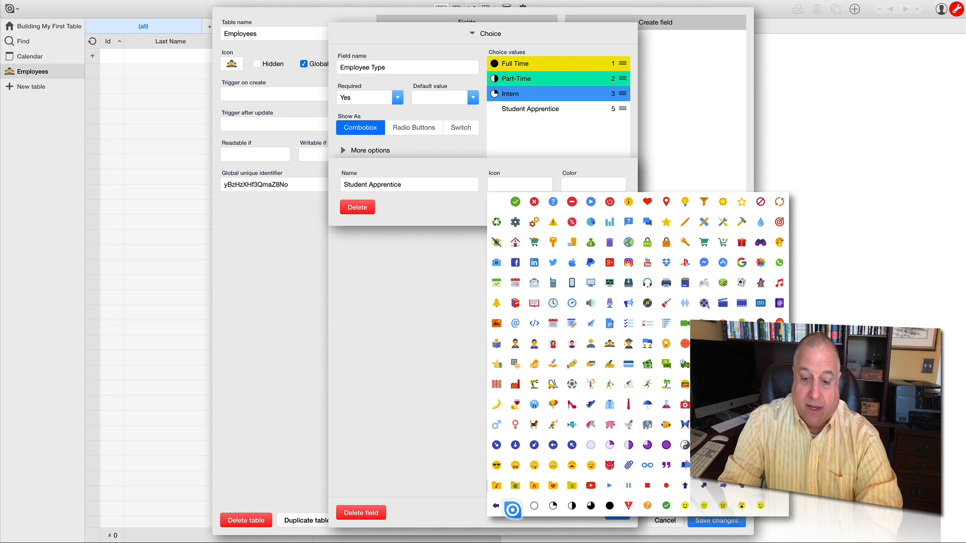
pyautogui.click(534, 505)
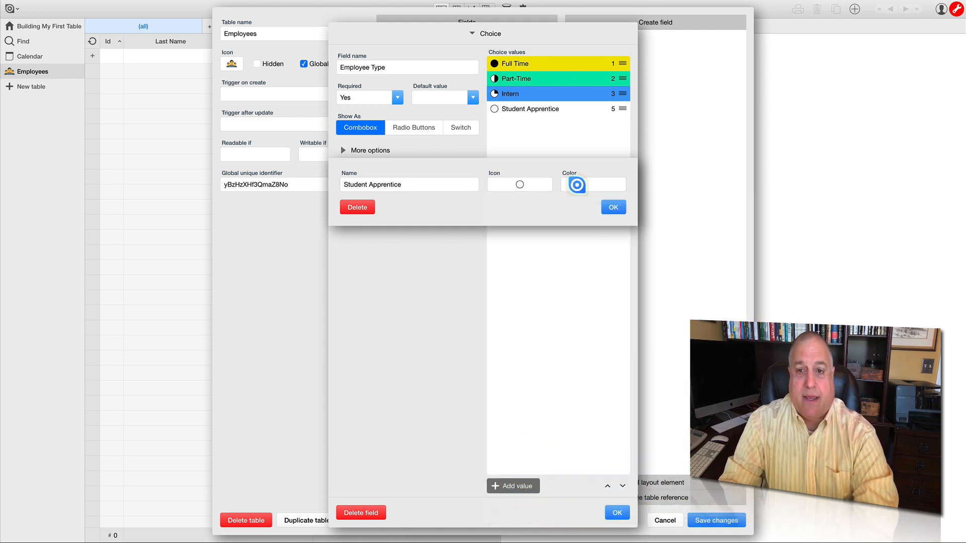
# - Try the gray preset color on the Student Apprentice value, replace it with the orange preset, and confirm the value
pyautogui.click(576, 185)
pyautogui.click(622, 308)
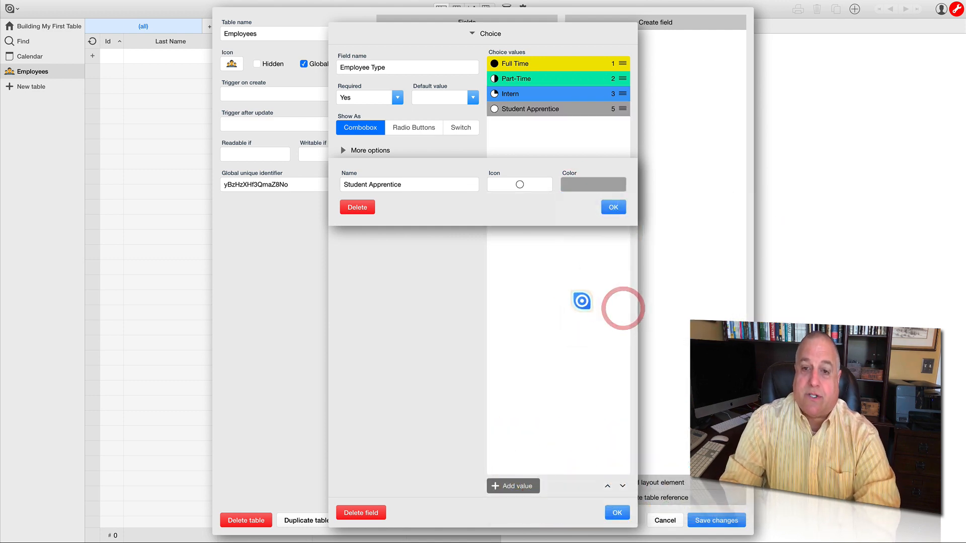
pyautogui.click(596, 183)
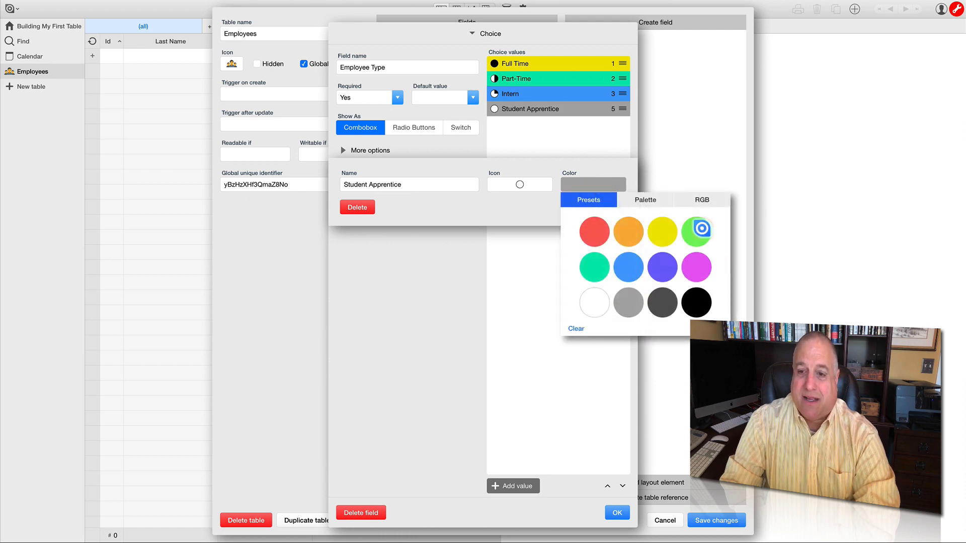
pyautogui.click(628, 230)
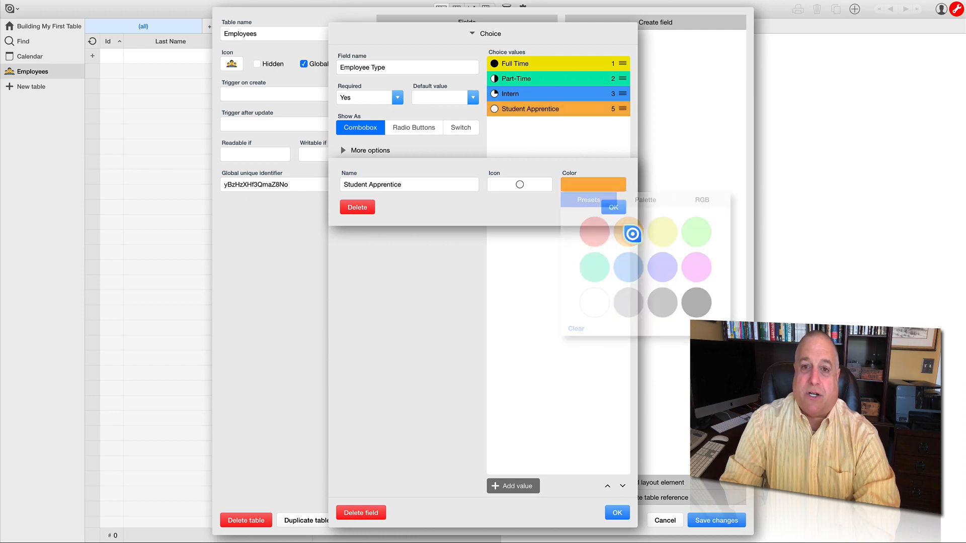
pyautogui.click(611, 207)
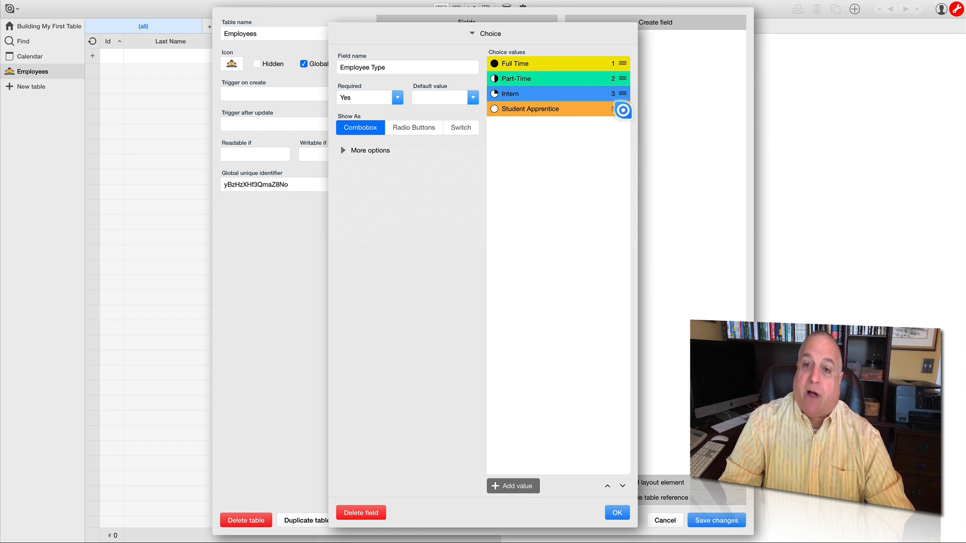
# - Reorder the choice values to Student Apprentice, Intern, Part-Time, Full Time
pyautogui.moveTo(622, 110); pyautogui.dragTo(621, 62)
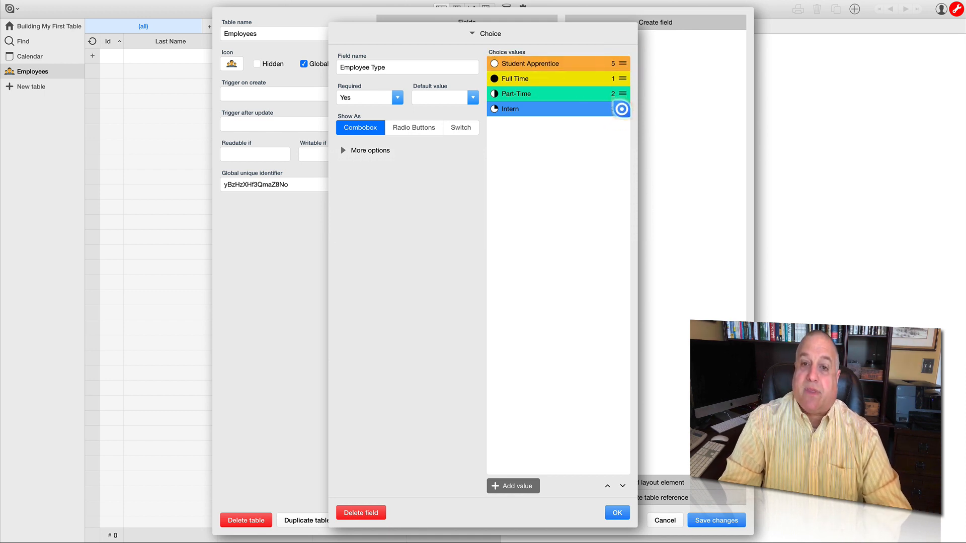
pyautogui.moveTo(622, 108); pyautogui.dragTo(618, 77)
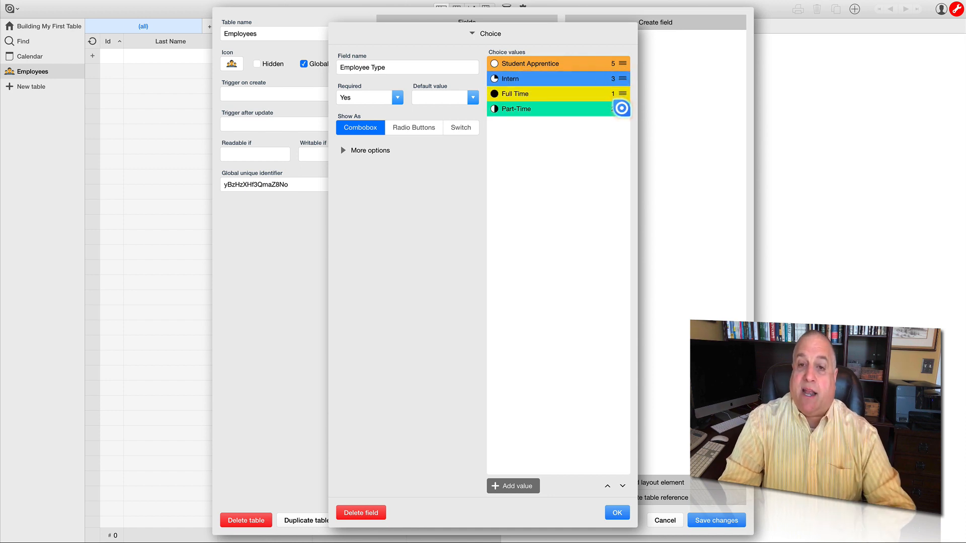
pyautogui.moveTo(622, 108)
pyautogui.mouseDown()
pyautogui.moveTo(619, 62)
pyautogui.moveTo(618, 93)
pyautogui.mouseUp()
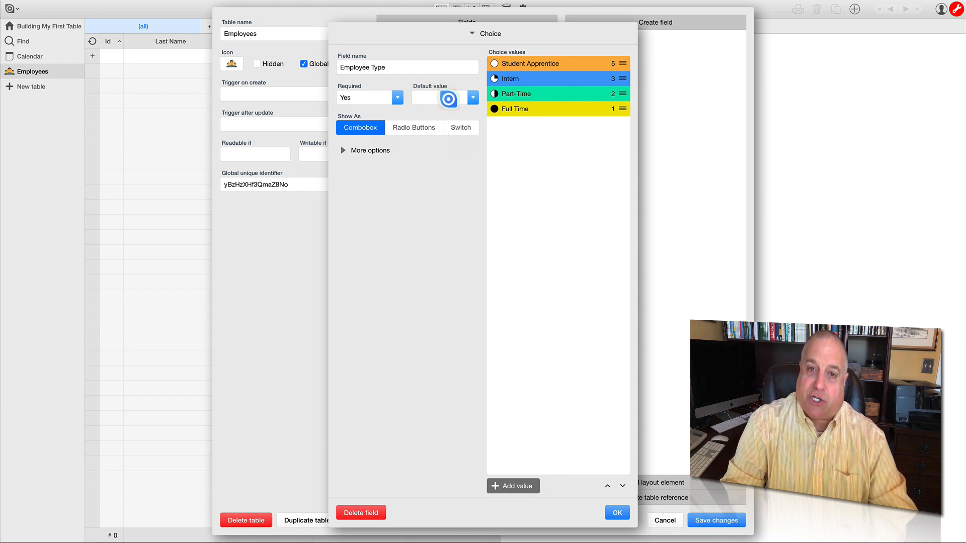
# - Review the default value options available for the Employee Type field without choosing one
pyautogui.click(473, 99)
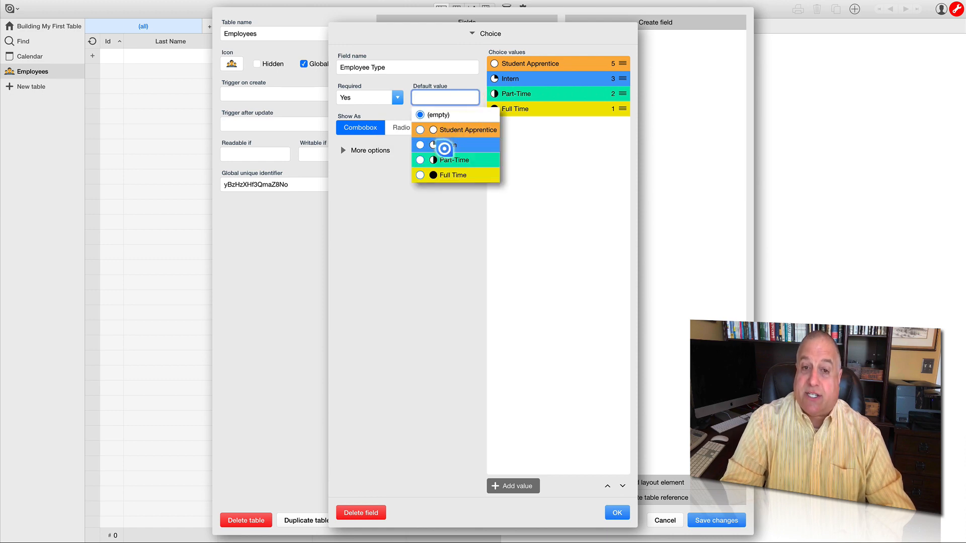
pyautogui.click(383, 187)
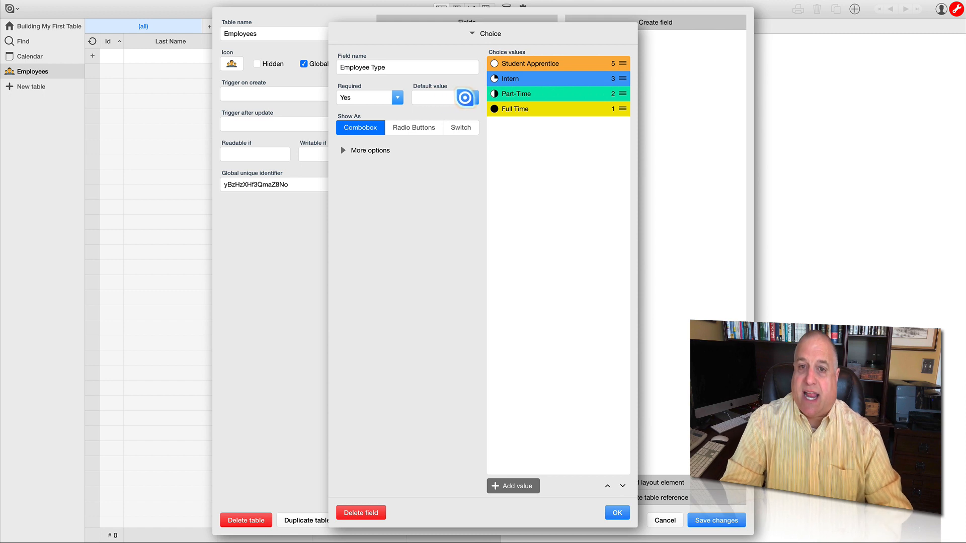
pyautogui.click(473, 97)
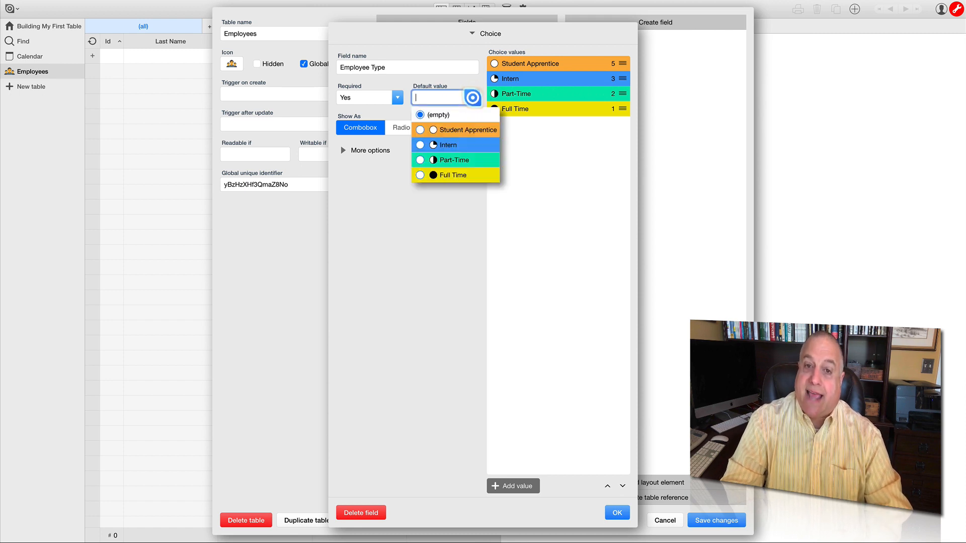
pyautogui.click(371, 185)
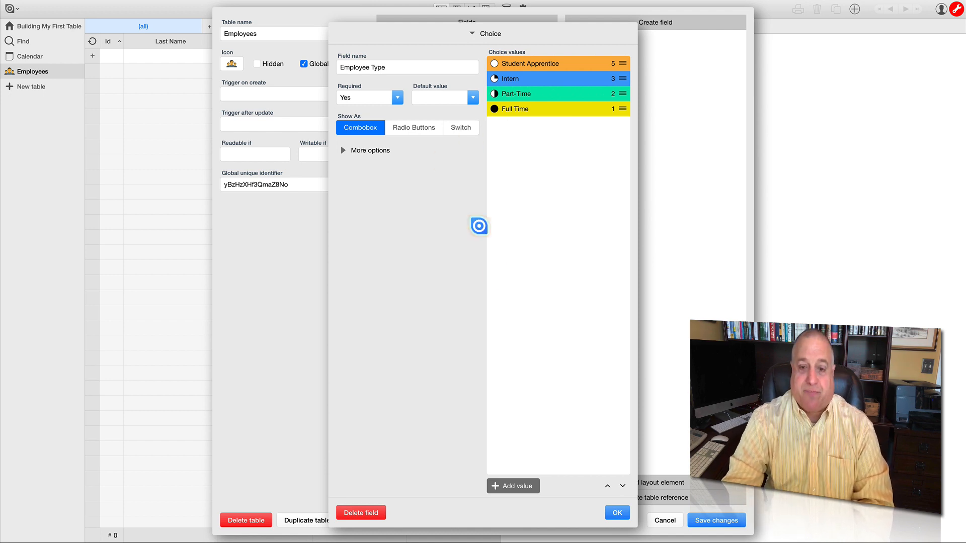
# - Confirm the Employee Type field, save the Employees table changes, and create a new employee record
pyautogui.click(613, 511)
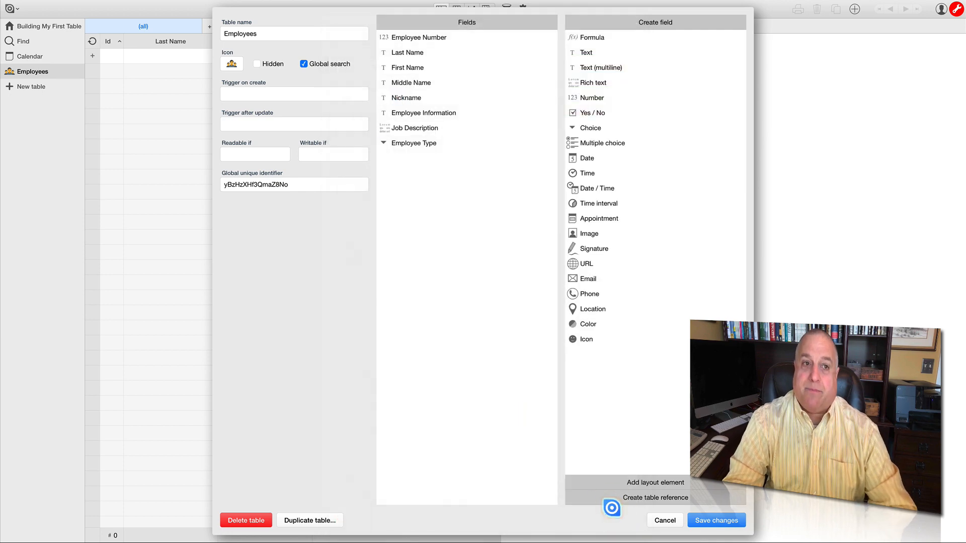
pyautogui.click(696, 521)
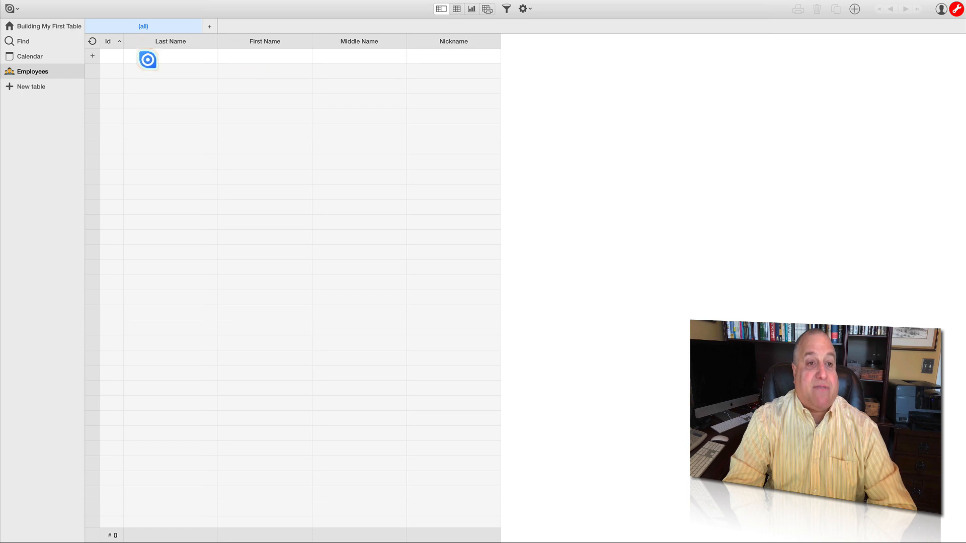
pyautogui.click(94, 56)
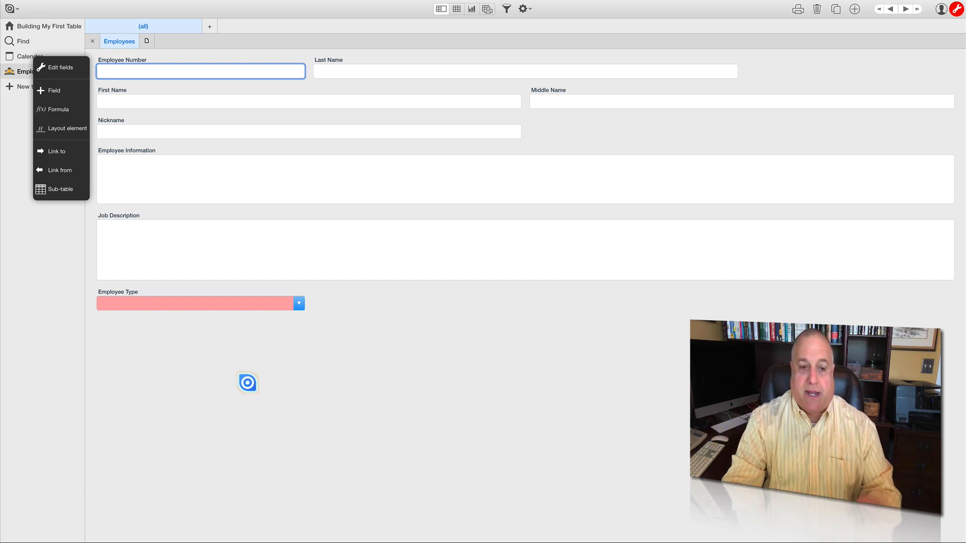
# - Try Student Apprentice, Intern and Part-Time as the new record's Employee Type, and finish by choosing Intern
pyautogui.moveTo(173, 291)
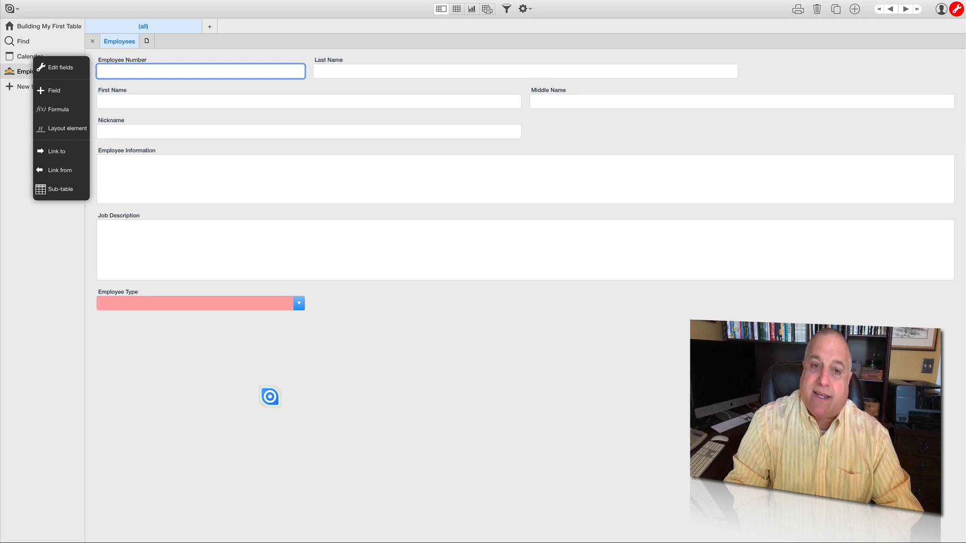
pyautogui.moveTo(240, 310)
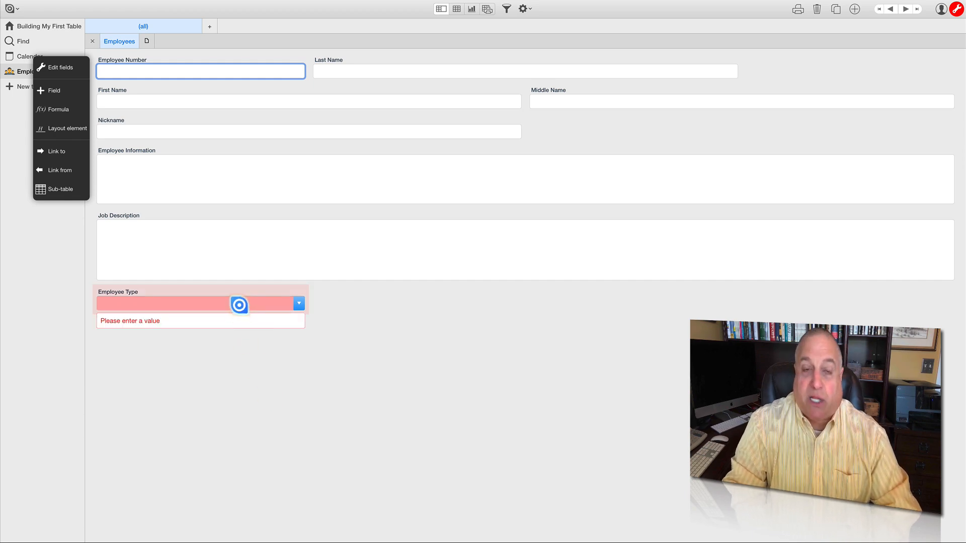
pyautogui.click(300, 304)
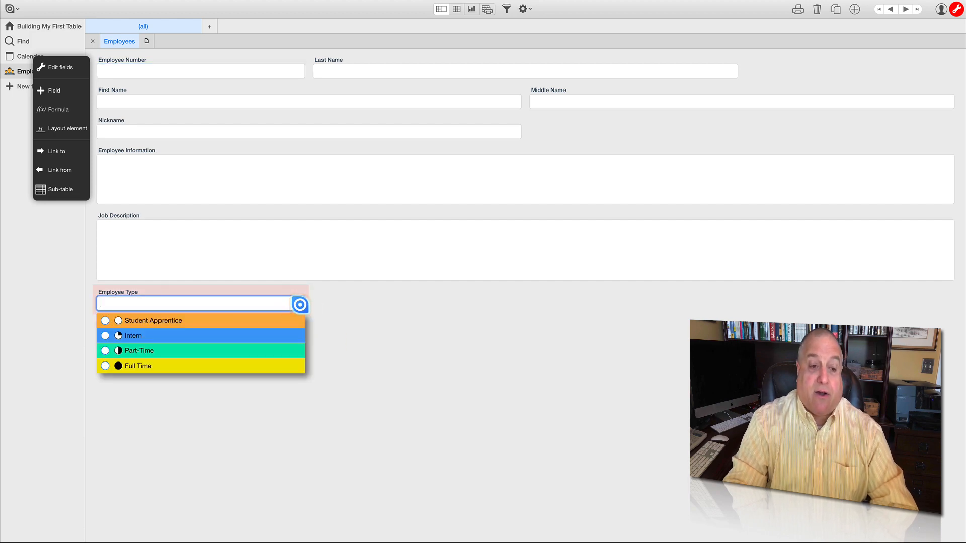
pyautogui.click(289, 320)
pyautogui.click(301, 305)
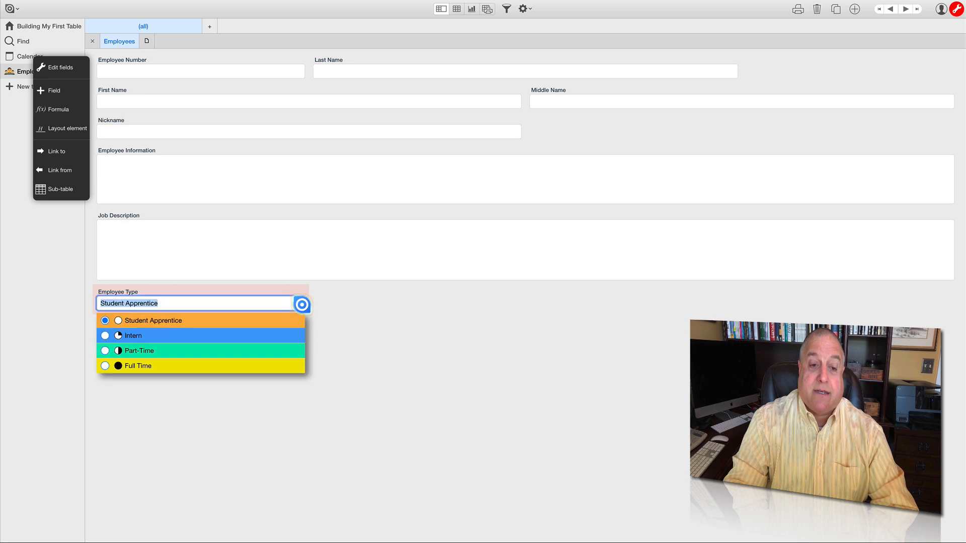
pyautogui.click(285, 336)
pyautogui.click(300, 305)
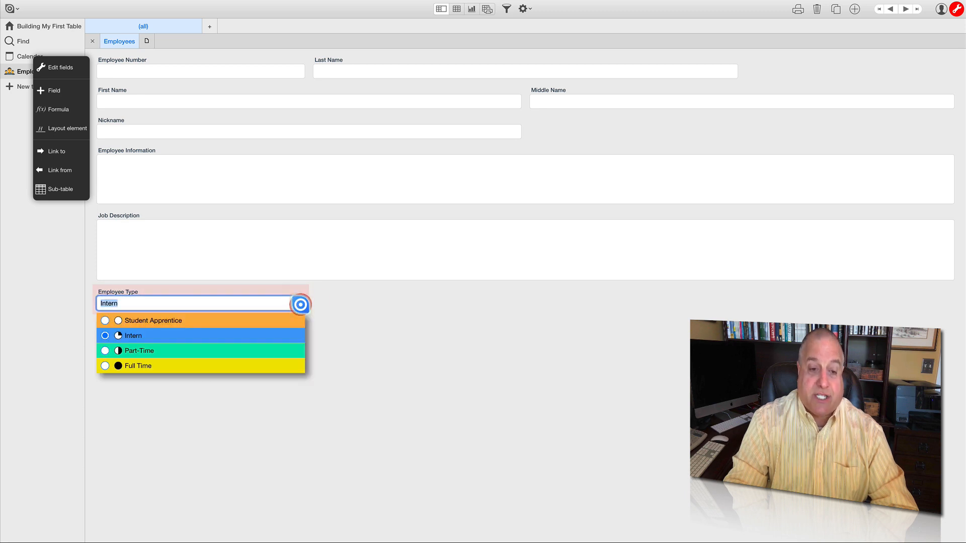
pyautogui.click(282, 351)
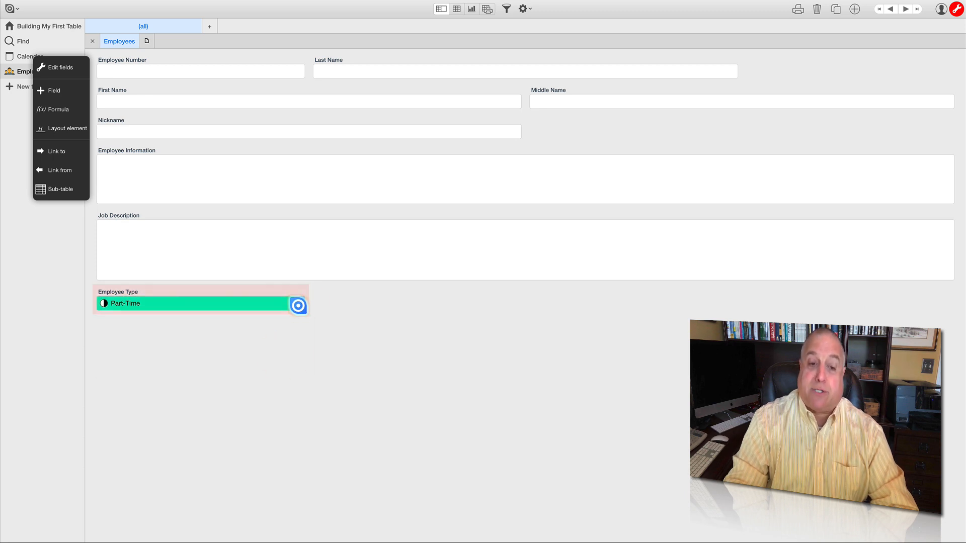
pyautogui.click(297, 305)
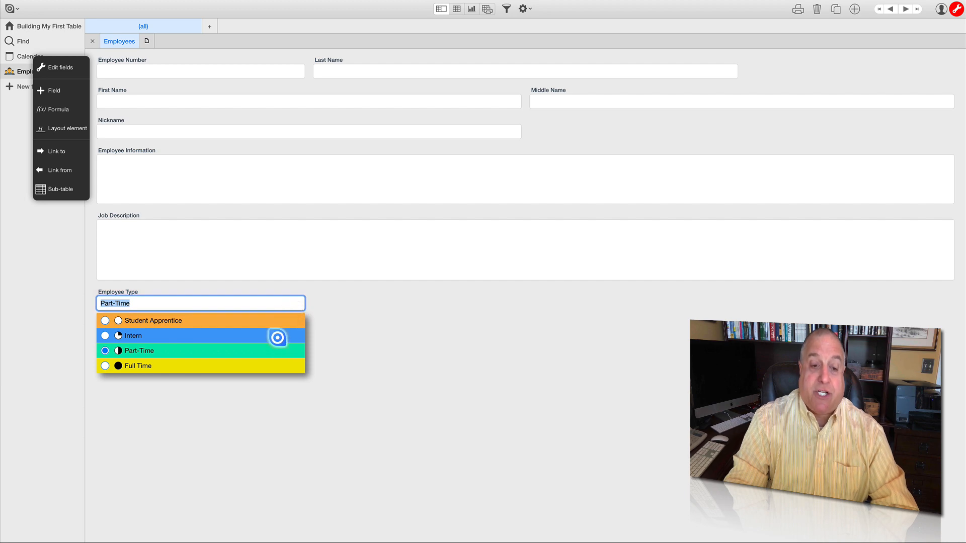
pyautogui.click(277, 337)
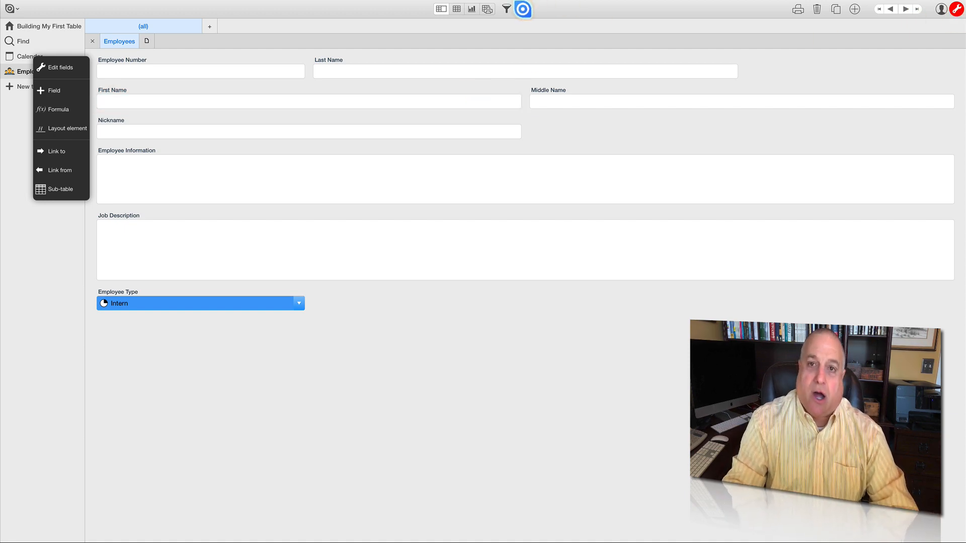
# - Reopen the table's field settings and set the Employee Type field to show as radio buttons, confirming the field
pyautogui.click(522, 10)
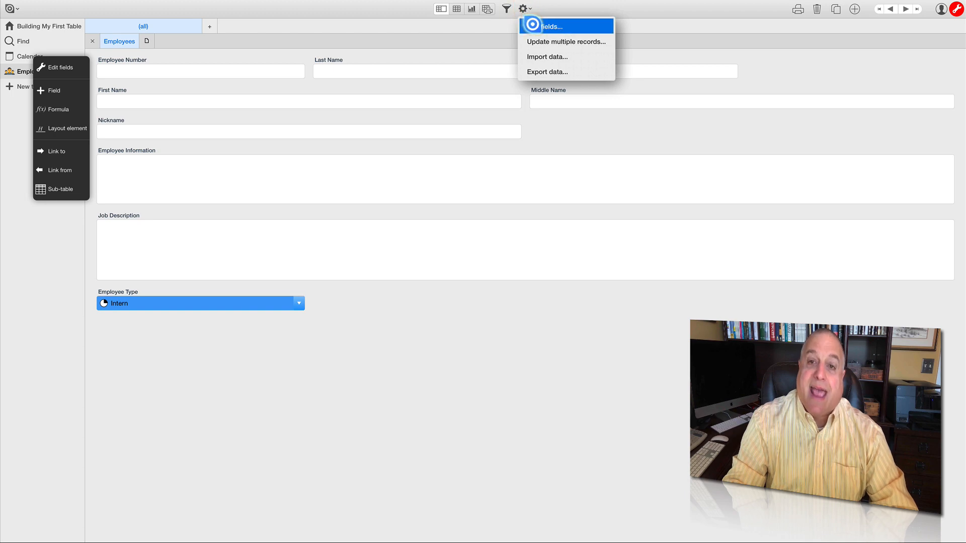
pyautogui.click(532, 25)
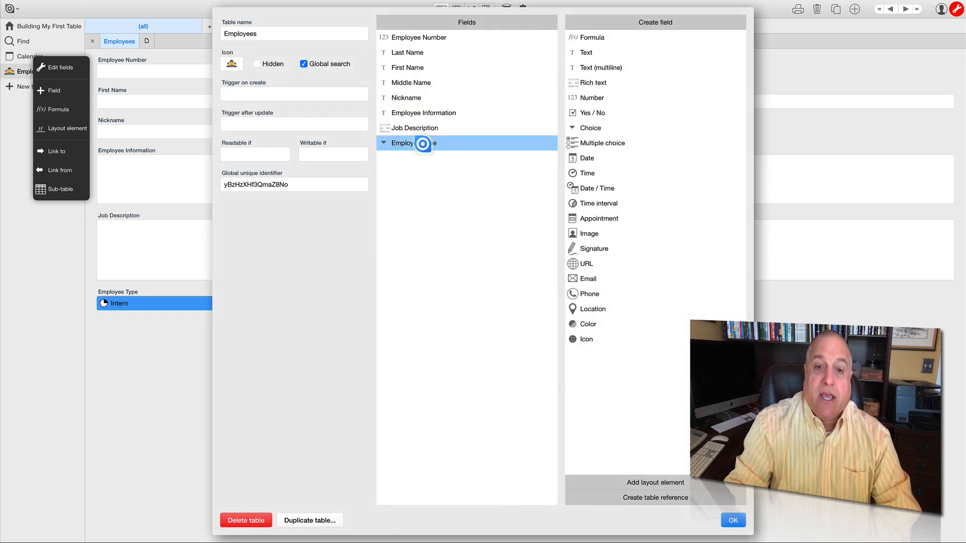
pyautogui.click(422, 144)
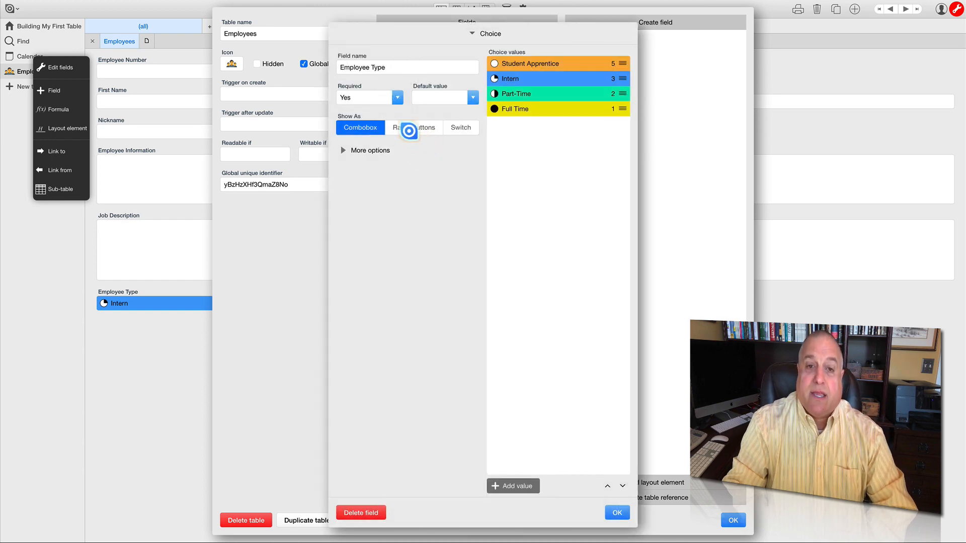
pyautogui.click(407, 128)
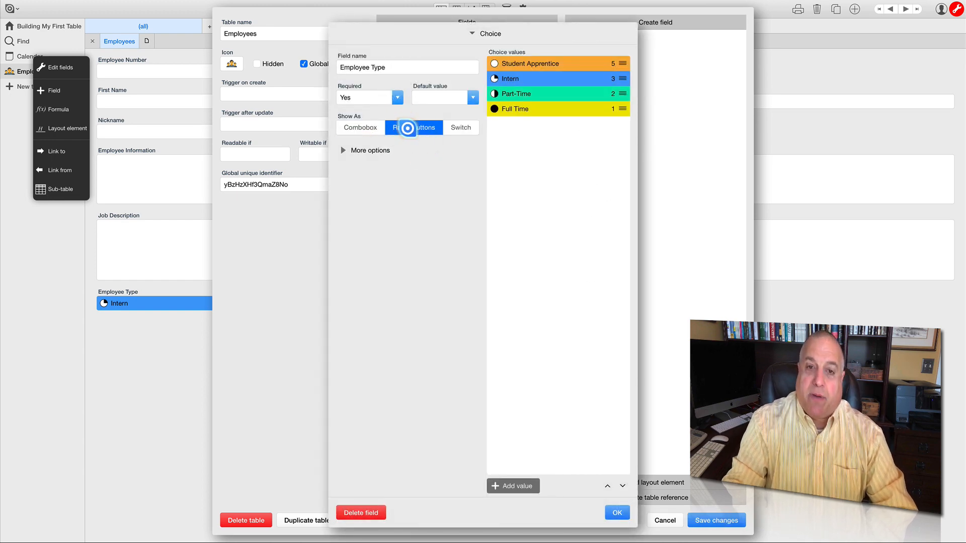
pyautogui.click(613, 518)
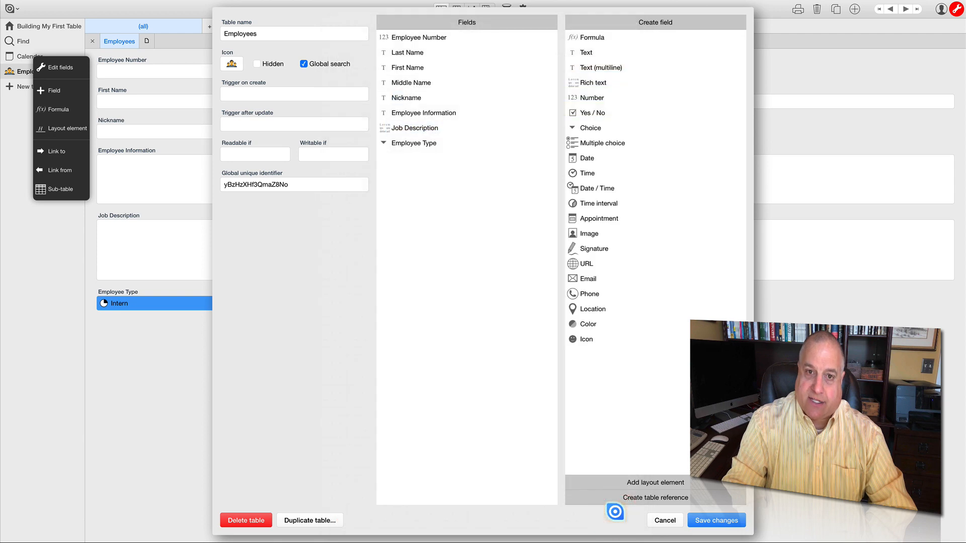
# - Save the Employees table changes and try the Employee Type radio buttons on the record, finishing with Intern
pyautogui.click(699, 518)
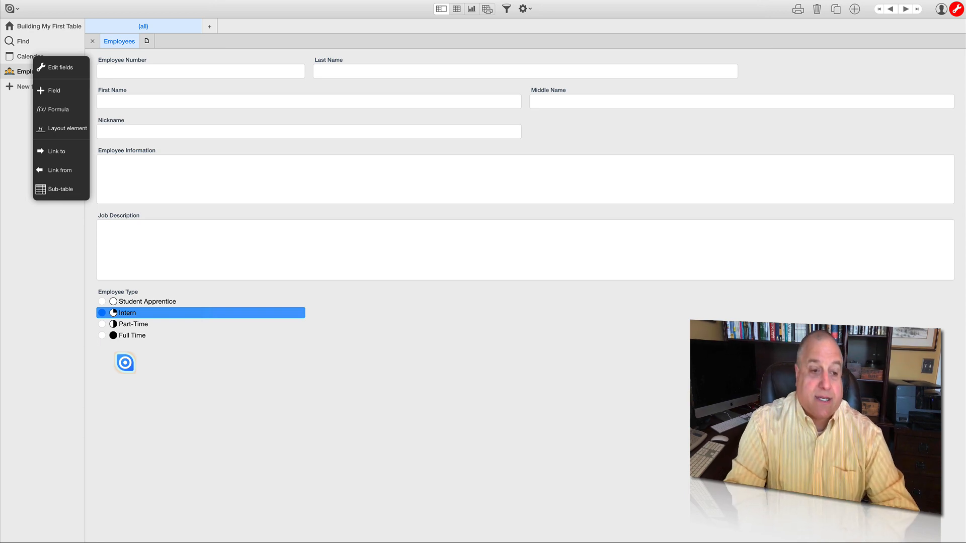
pyautogui.click(101, 302)
pyautogui.click(101, 314)
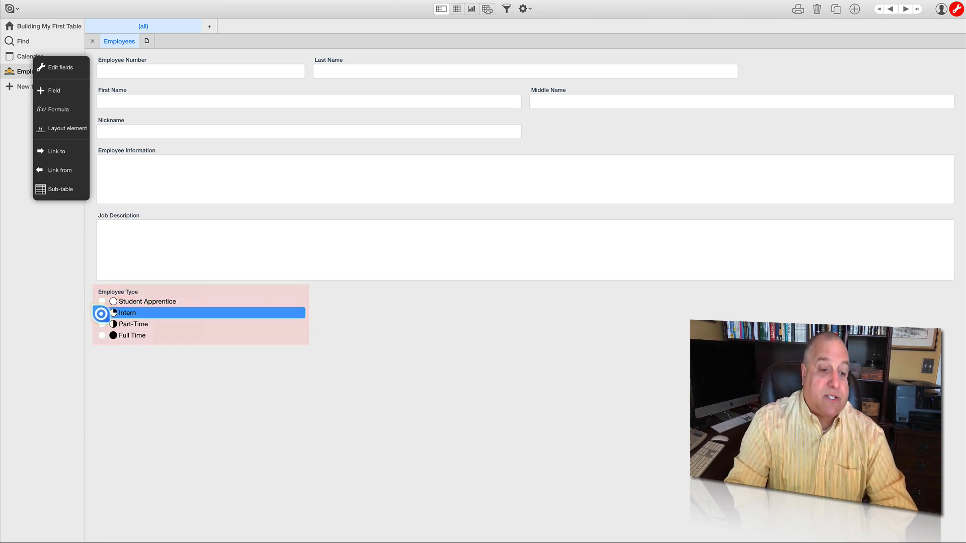
pyautogui.click(101, 323)
pyautogui.click(101, 333)
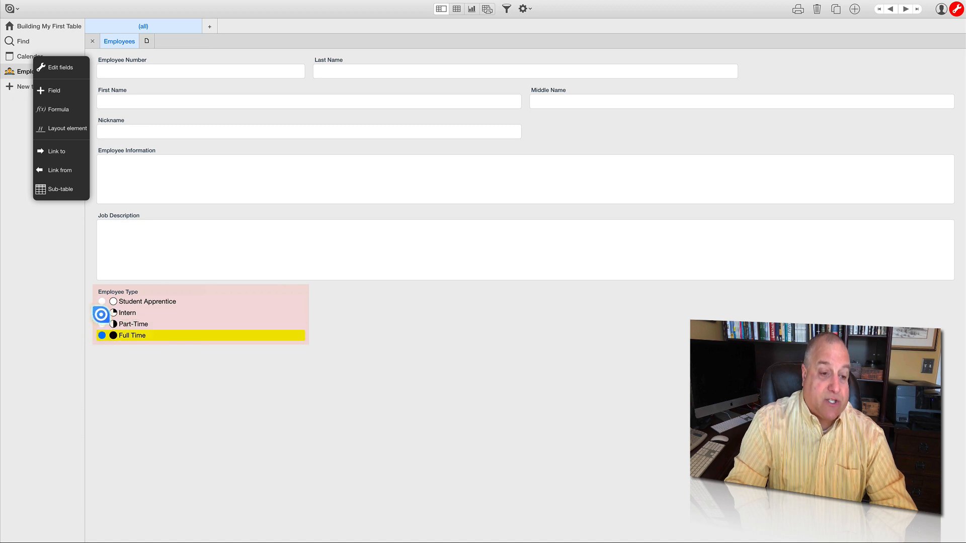
pyautogui.click(100, 314)
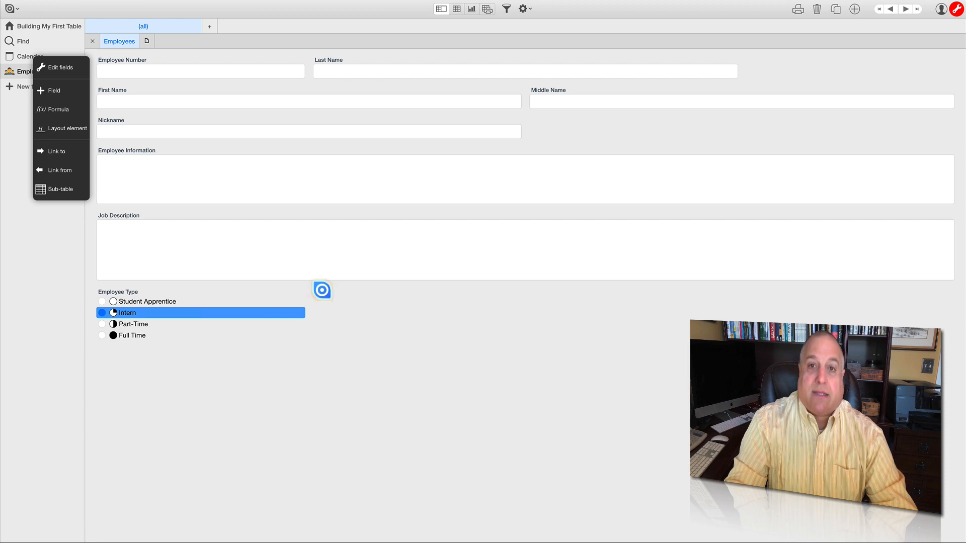
# - Set the Employee Type field to show as a switch and save the Employees table changes
pyautogui.click(523, 8)
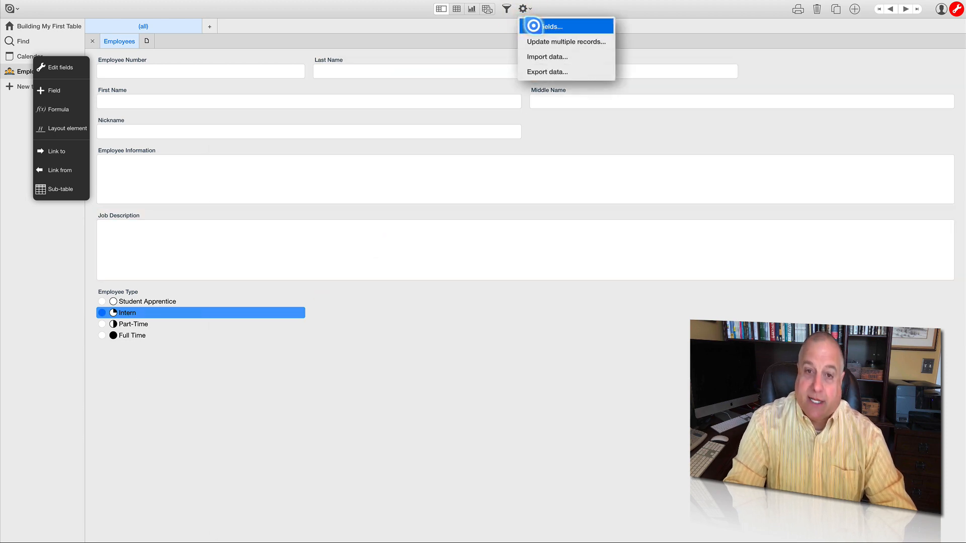
pyautogui.click(532, 26)
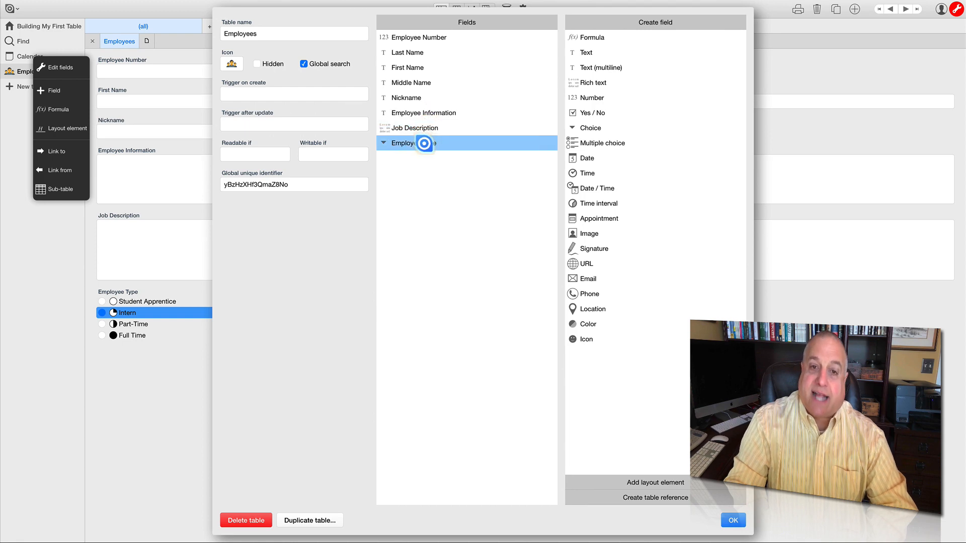
pyautogui.click(424, 144)
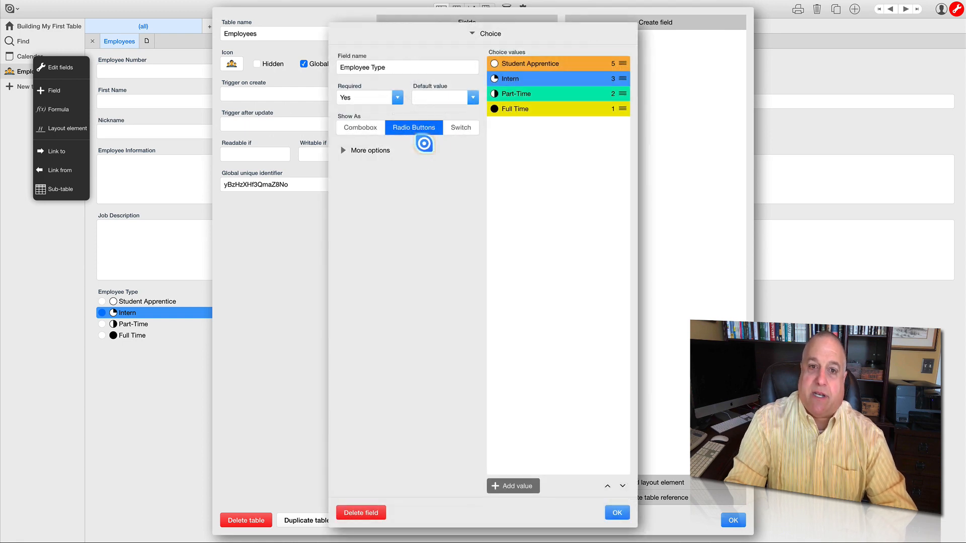
pyautogui.click(458, 127)
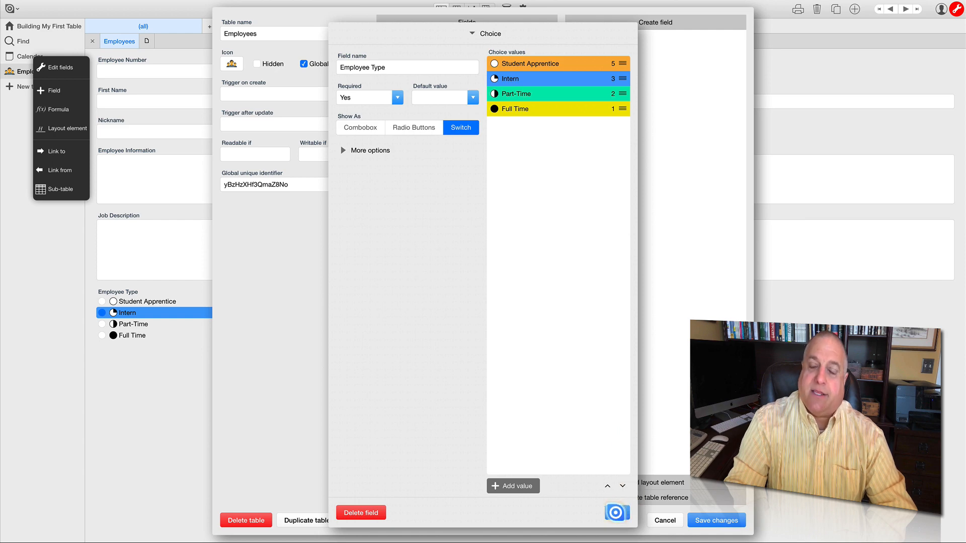
pyautogui.click(615, 513)
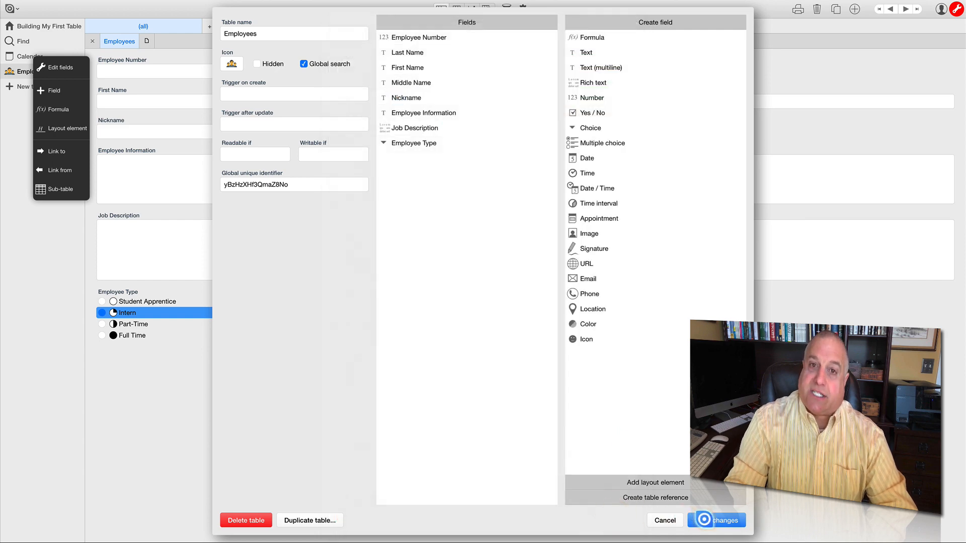
pyautogui.click(703, 520)
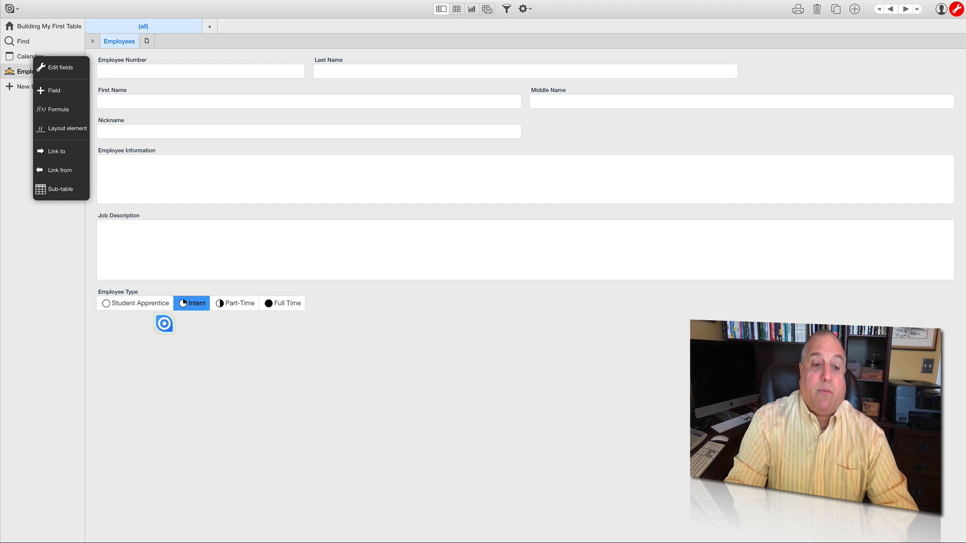
# - Try each Employee Type switch option on the record and finish by choosing Full Time
pyautogui.click(147, 303)
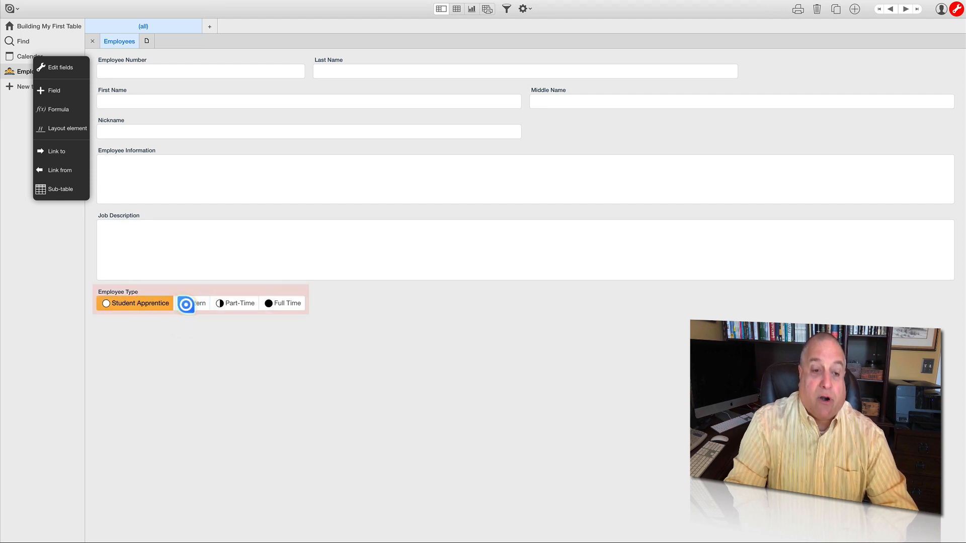
pyautogui.click(186, 304)
pyautogui.click(232, 304)
pyautogui.click(283, 304)
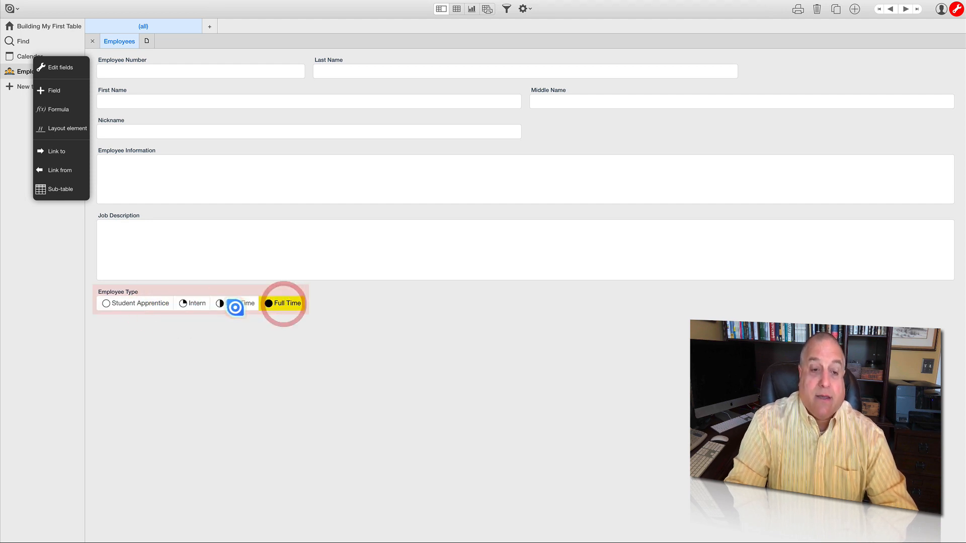
pyautogui.click(233, 304)
pyautogui.click(190, 304)
pyautogui.click(150, 304)
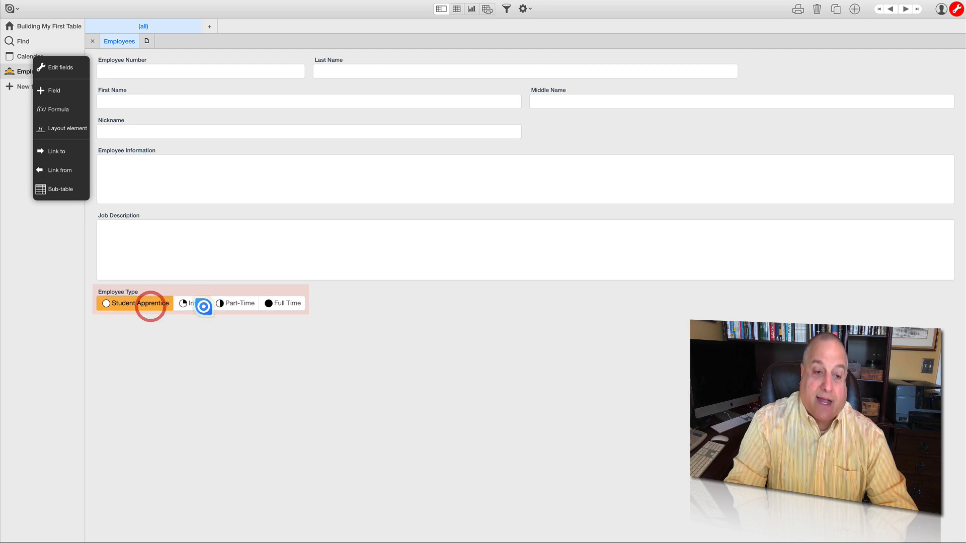
pyautogui.click(228, 303)
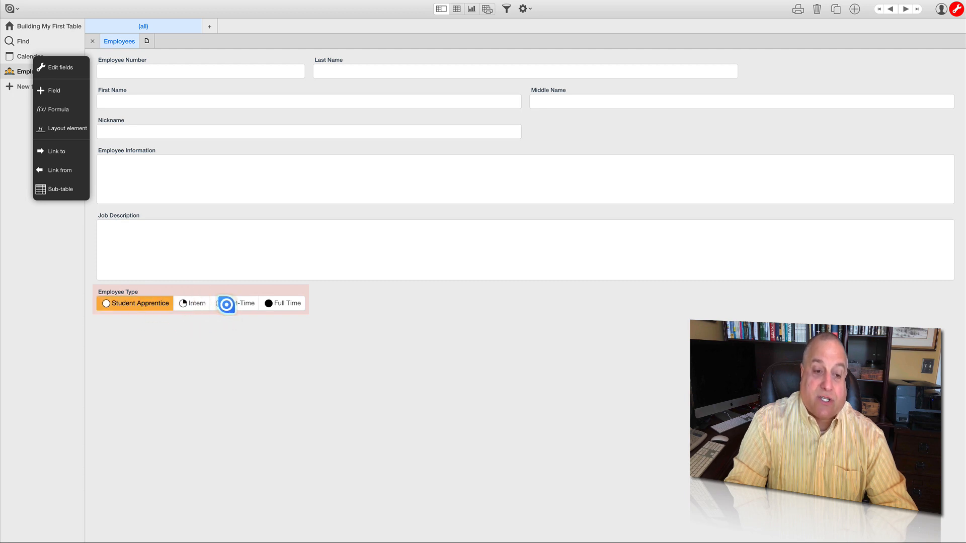
pyautogui.click(276, 305)
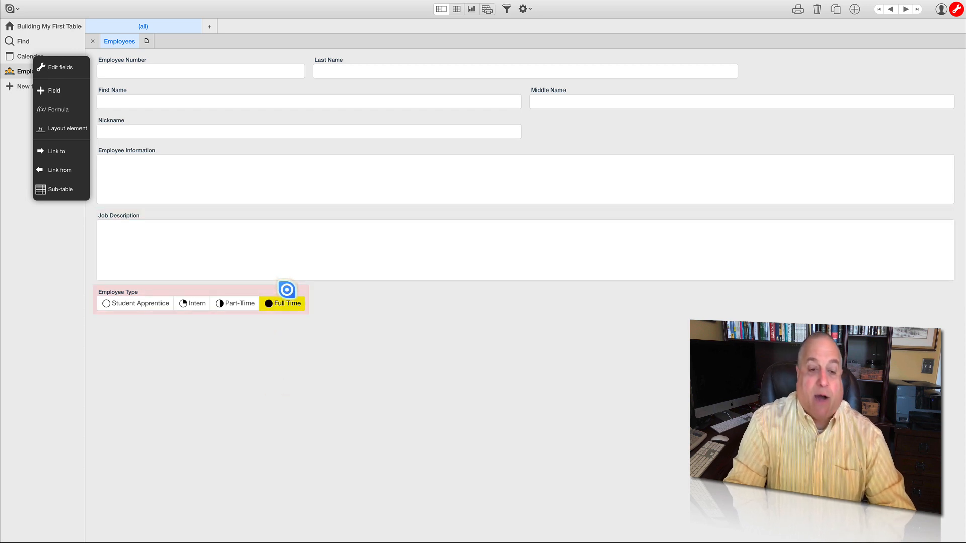
# - Widen the Employee Type field on the form to match the First Name field's width and save the layout change
pyautogui.click(287, 289)
pyautogui.moveTo(308, 299); pyautogui.dragTo(515, 309)
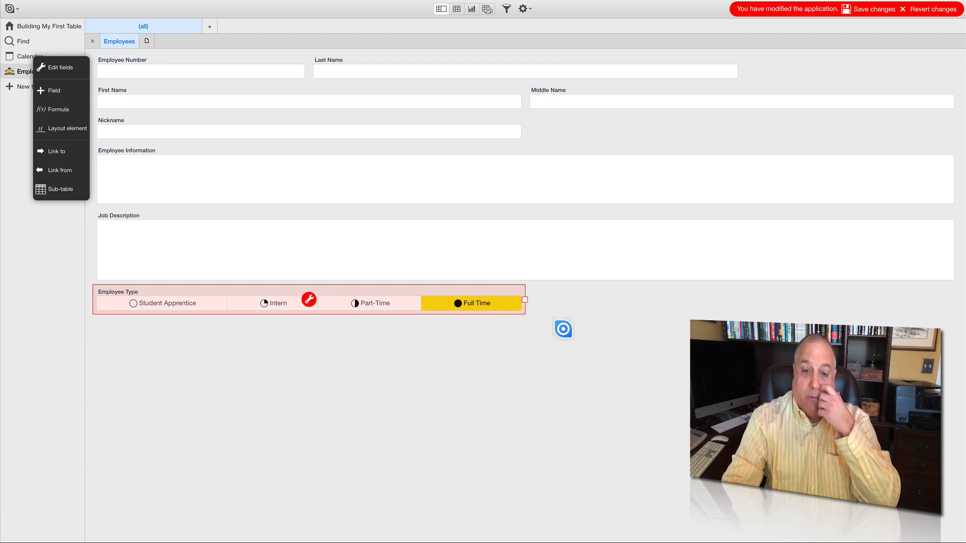
pyautogui.click(857, 9)
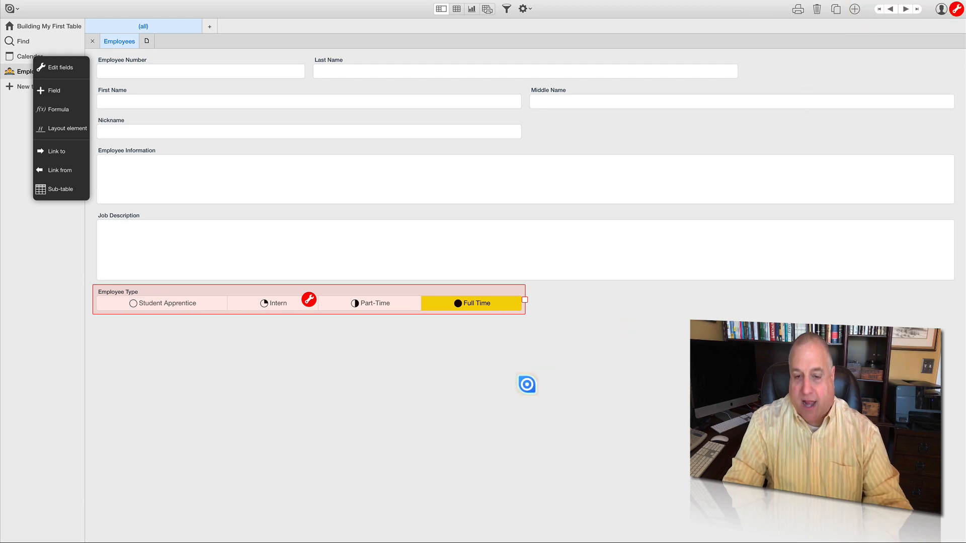
pyautogui.click(522, 385)
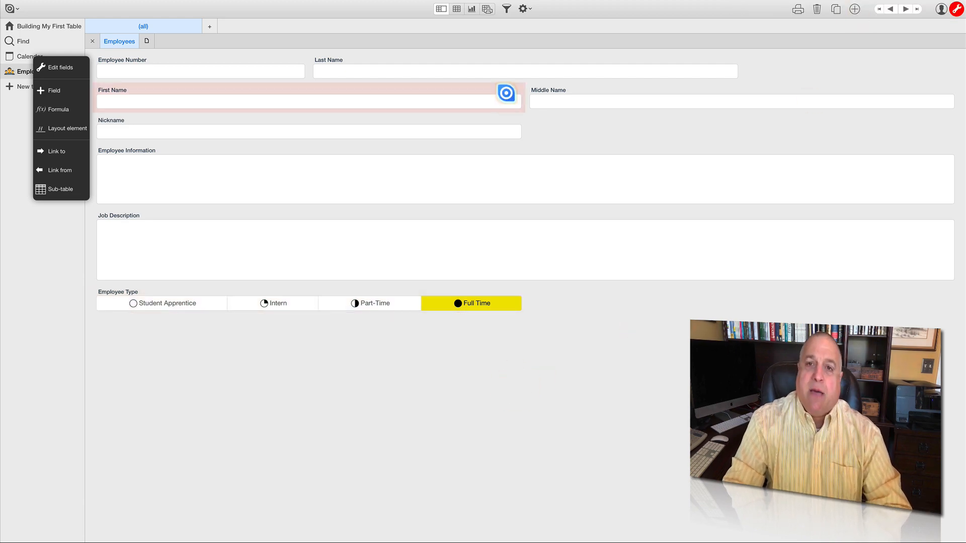
# - Review the Employee Type field's choice settings and close the table settings without changing anything
pyautogui.click(522, 9)
pyautogui.click(523, 26)
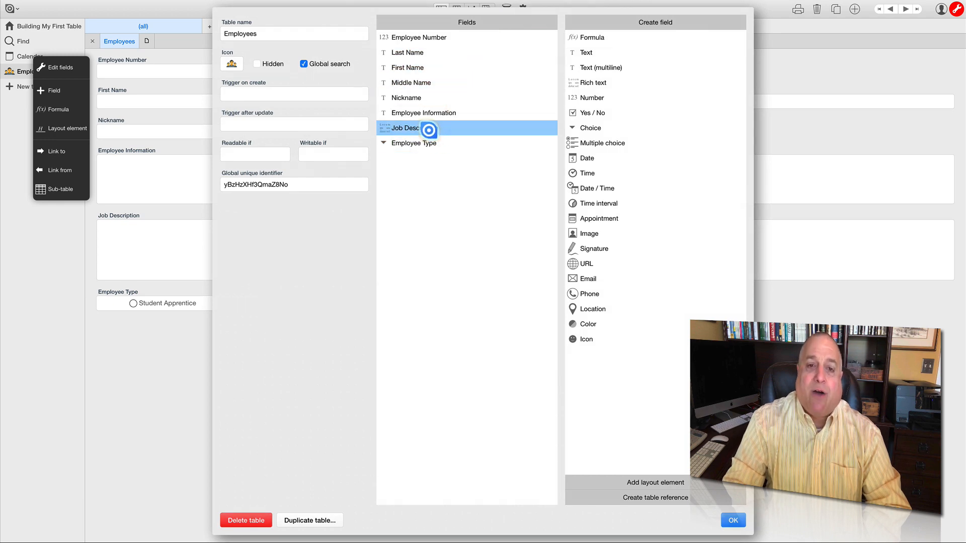
pyautogui.click(425, 145)
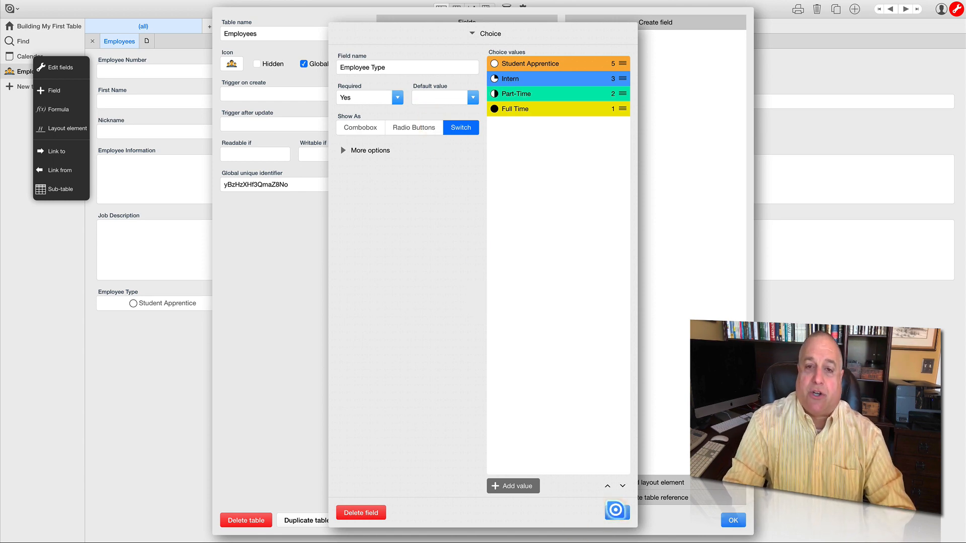
pyautogui.click(617, 511)
pyautogui.click(732, 521)
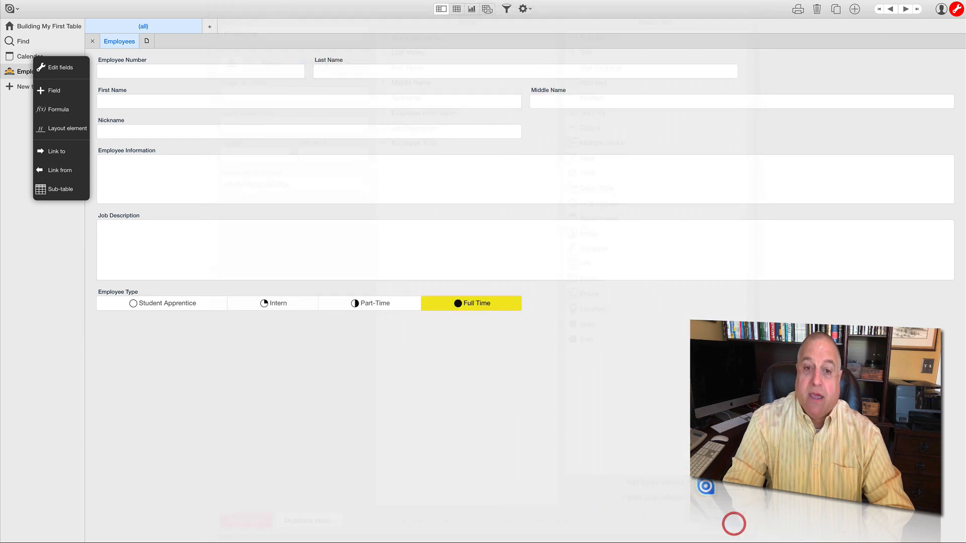
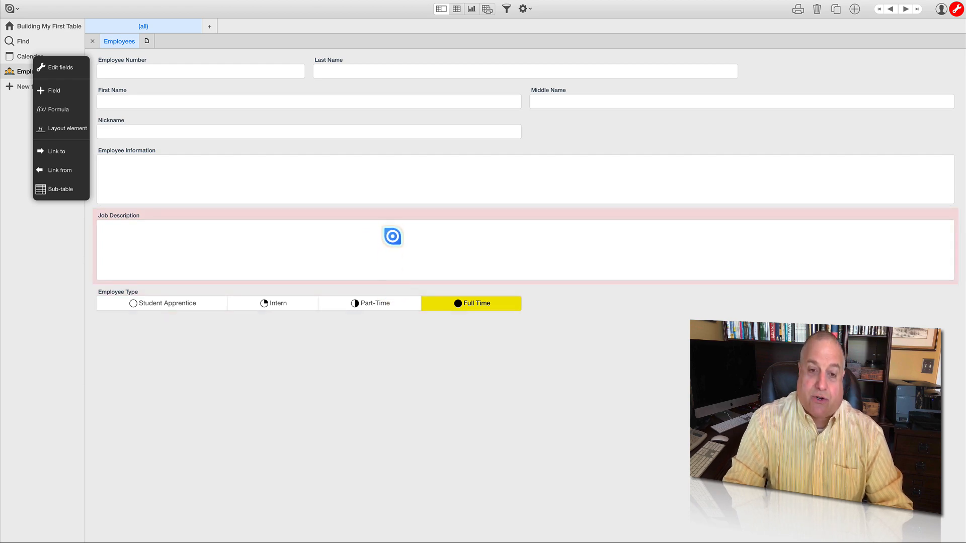
# - Select individual form fields from Nickname to Employee Type, and review the Employee Type field's settings directly from the layout
pyautogui.click(380, 291)
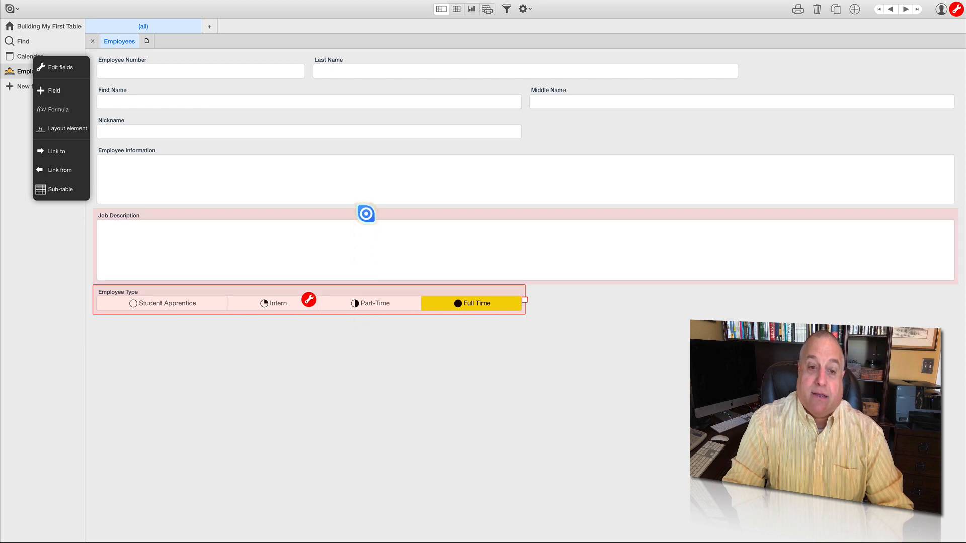
pyautogui.click(367, 216)
pyautogui.click(367, 147)
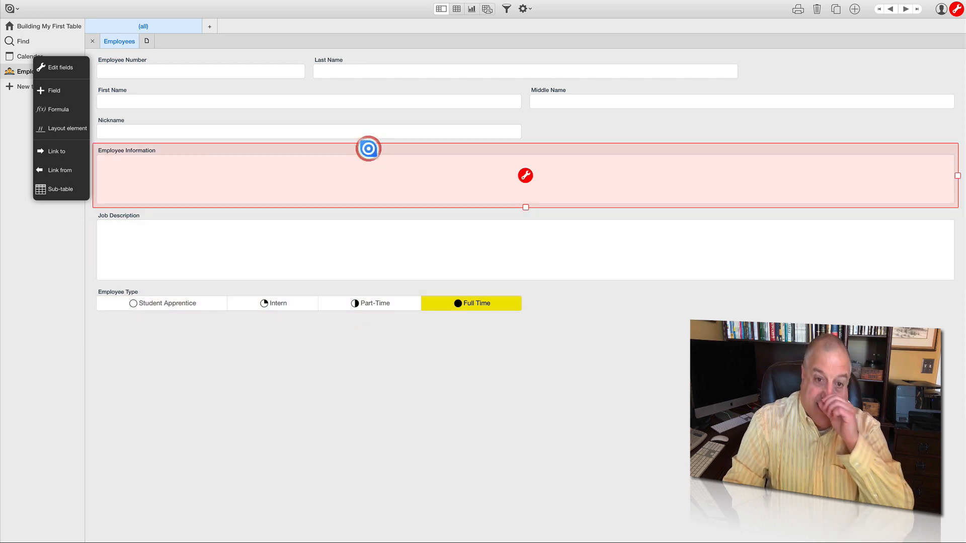
pyautogui.click(366, 117)
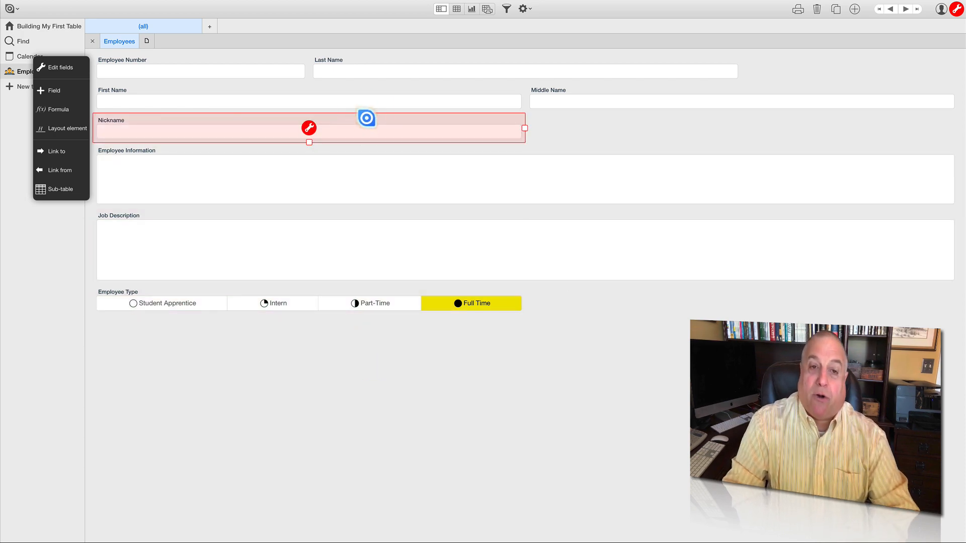
pyautogui.click(361, 150)
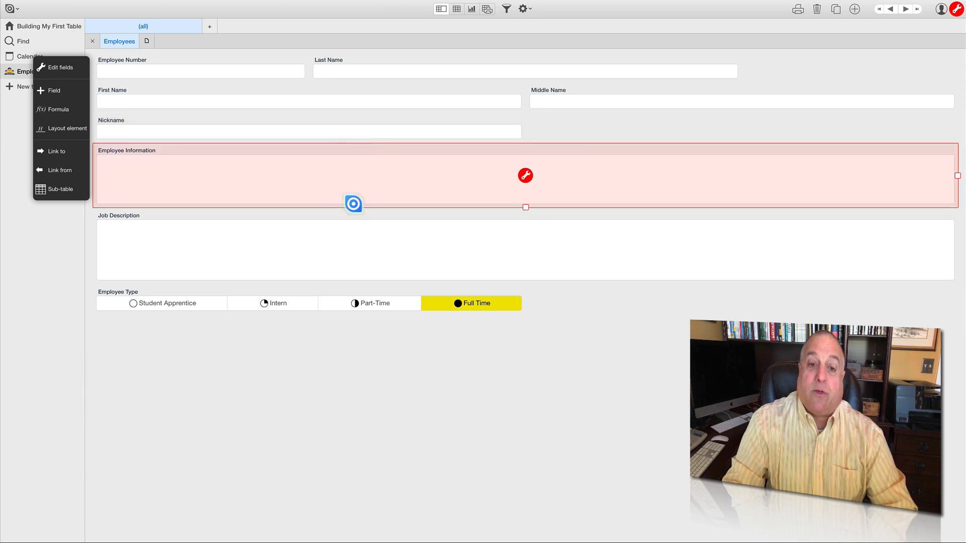
pyautogui.click(352, 214)
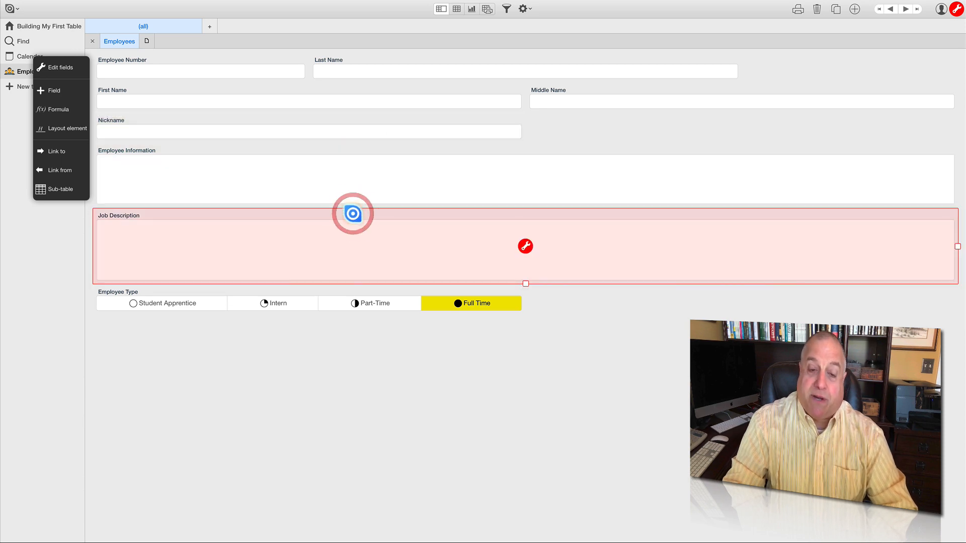
pyautogui.click(345, 293)
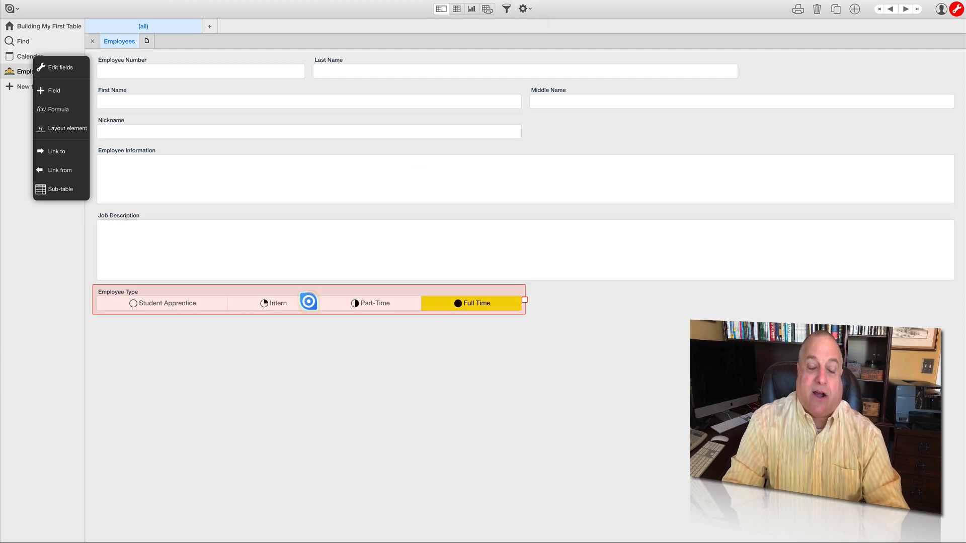
pyautogui.click(308, 301)
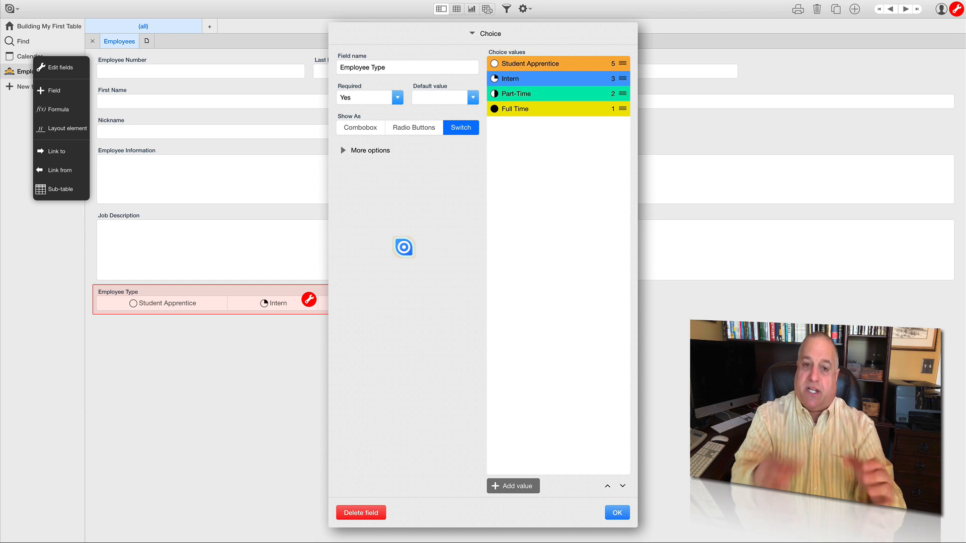
pyautogui.click(619, 512)
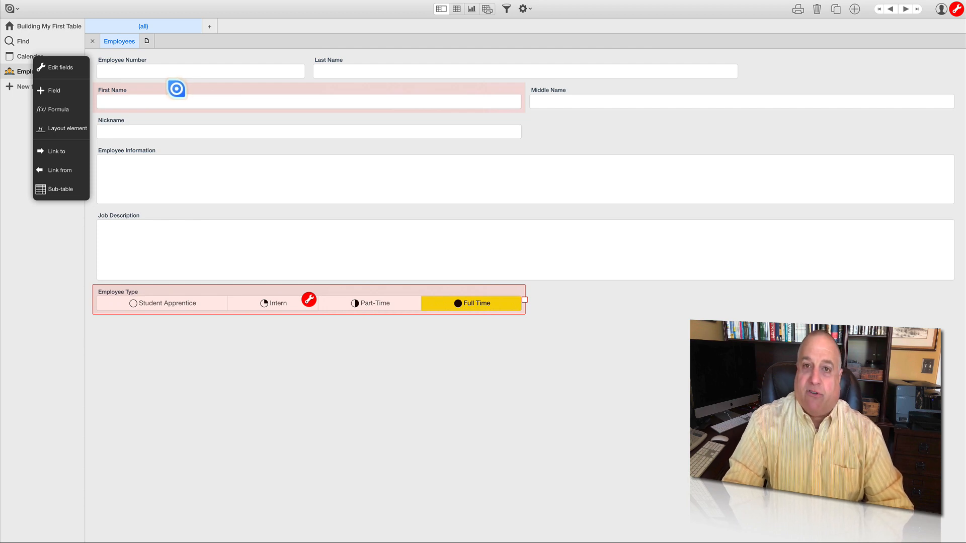
# - Open the First Name field's settings from the form and examine its Required options without choosing another one
pyautogui.click(176, 89)
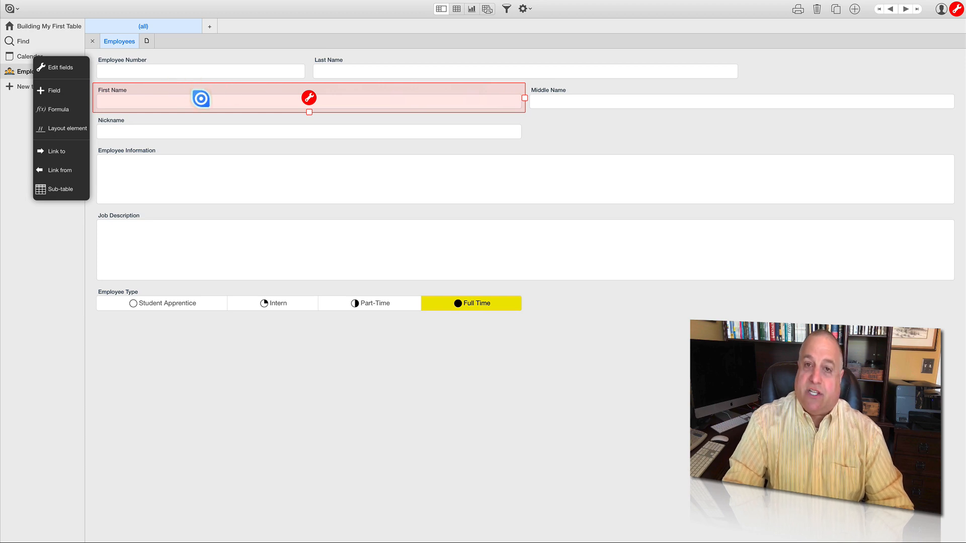
pyautogui.click(306, 100)
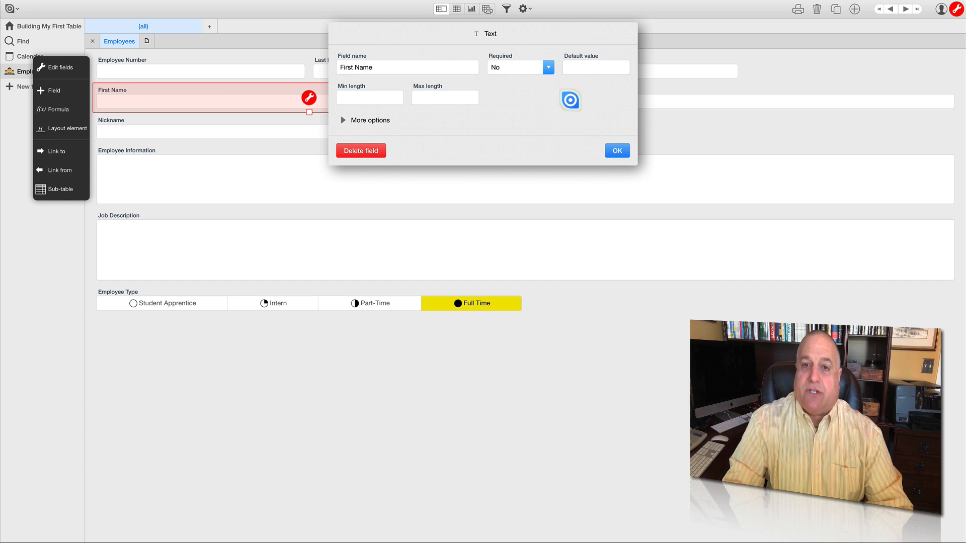
pyautogui.click(547, 69)
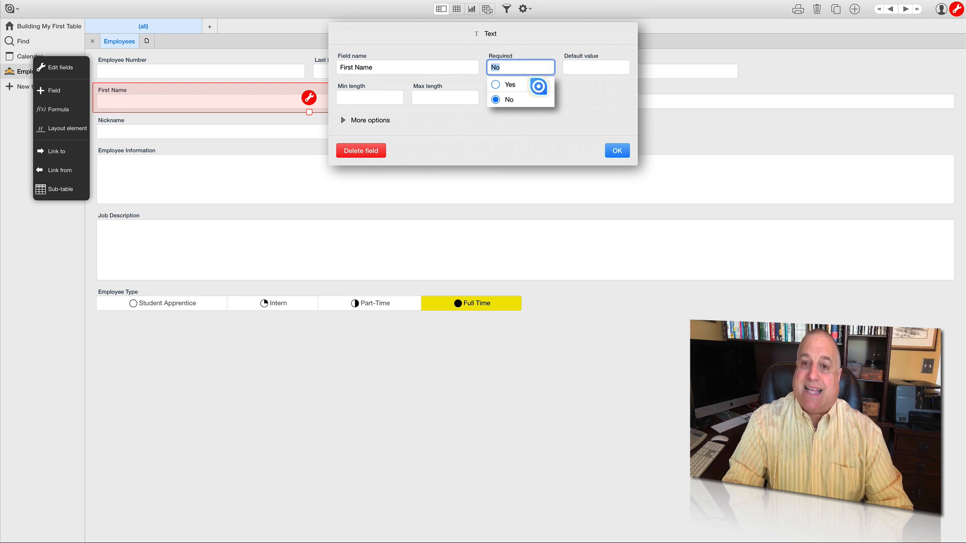
pyautogui.click(566, 85)
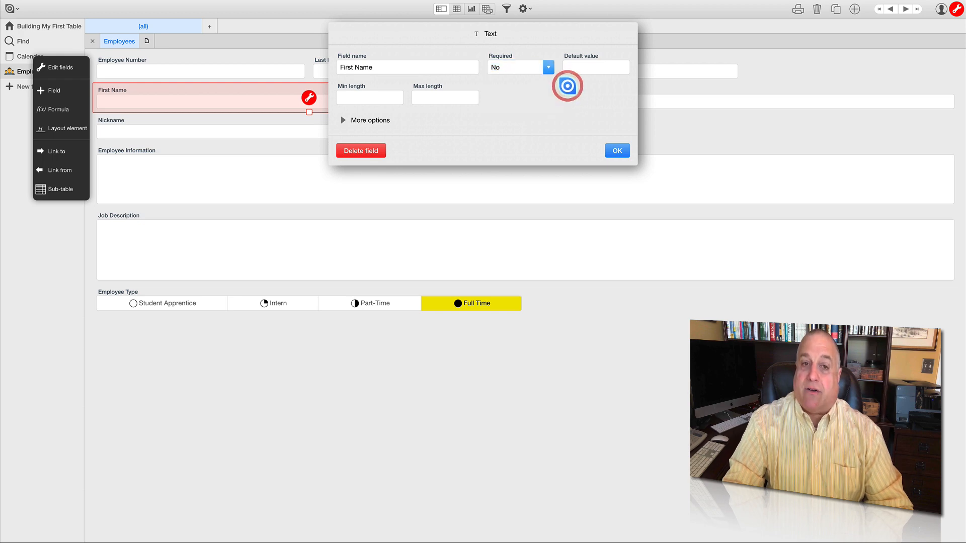
# - Try a minimum length of 3 and a maximum of 25 on First Name, clear both limits and close its settings
pyautogui.click(373, 97)
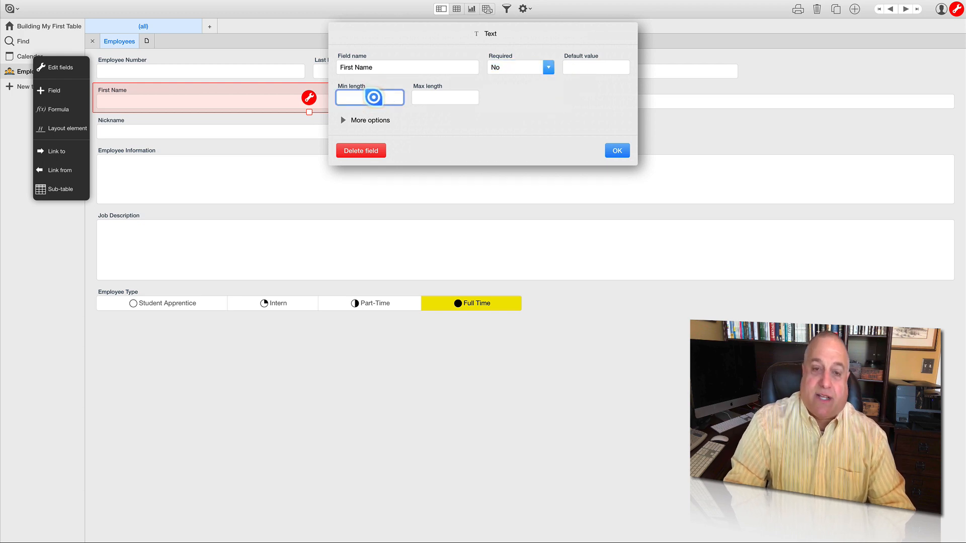
pyautogui.write('3')
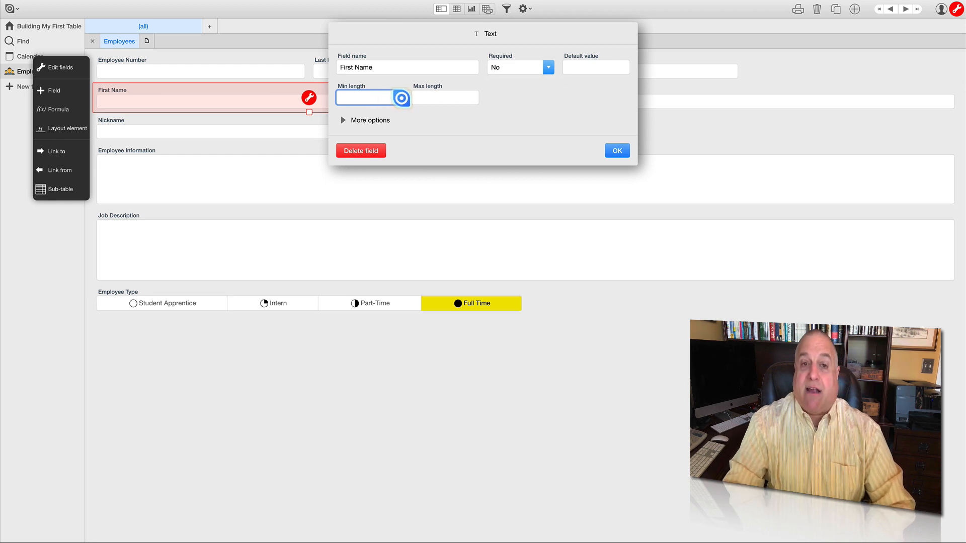
pyautogui.click(429, 98)
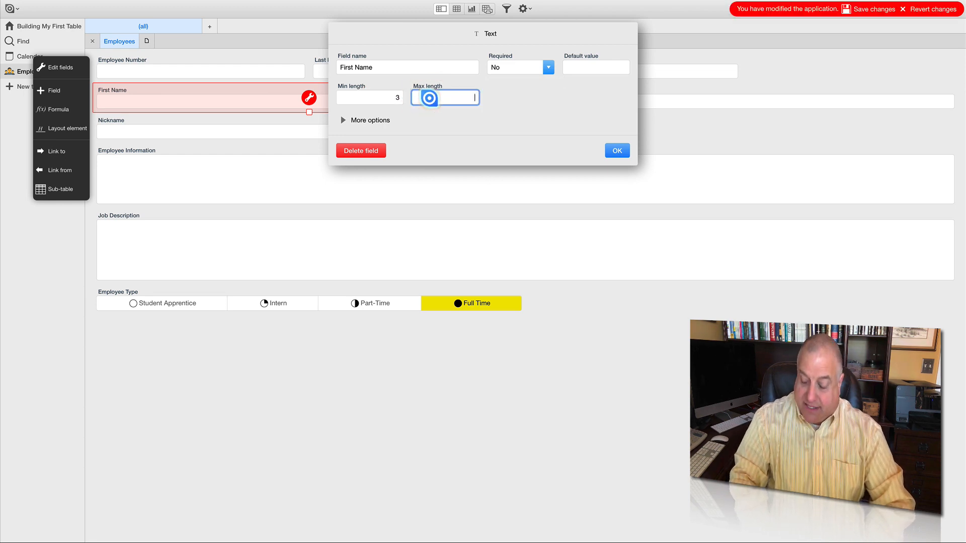
pyautogui.write('25')
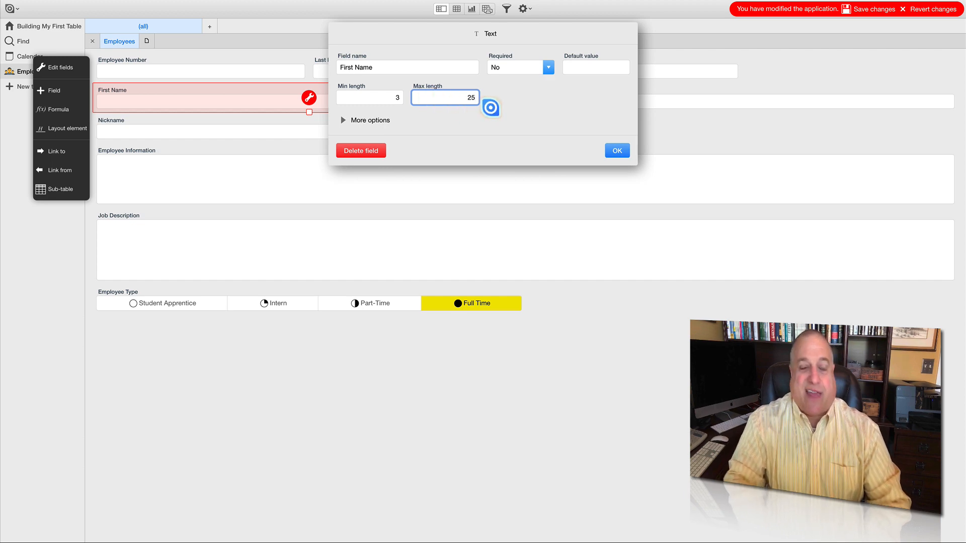
pyautogui.press('BackSpace')
pyautogui.press('BackSpace')
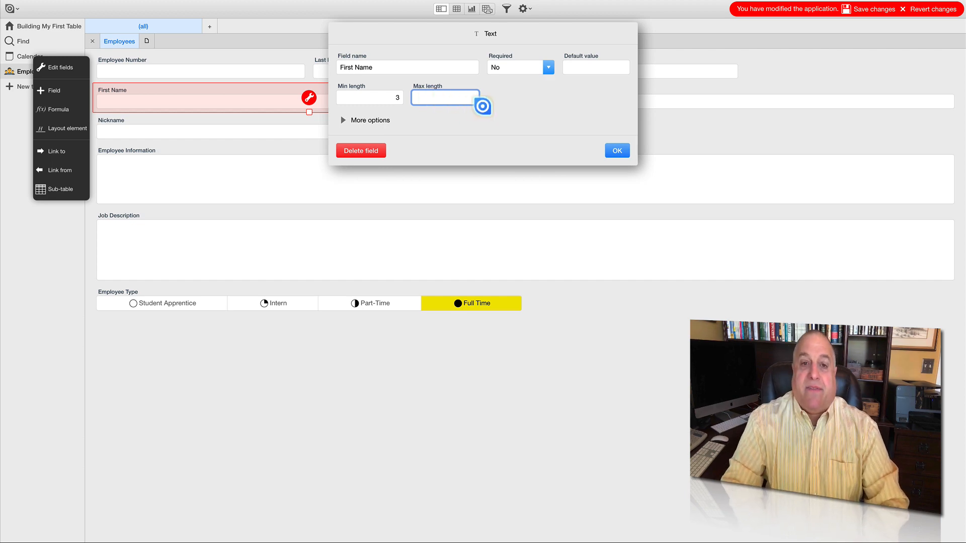
pyautogui.click(386, 101)
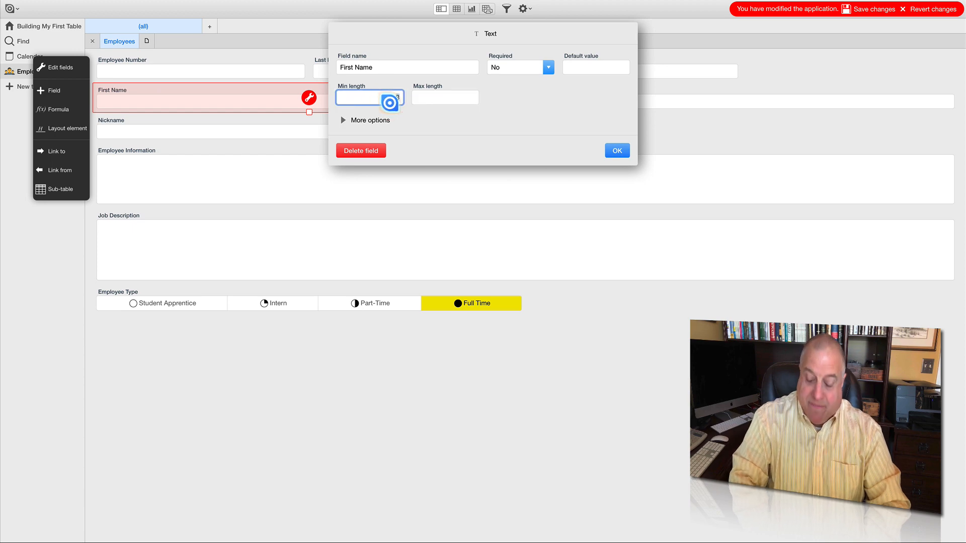
pyautogui.press('Tab')
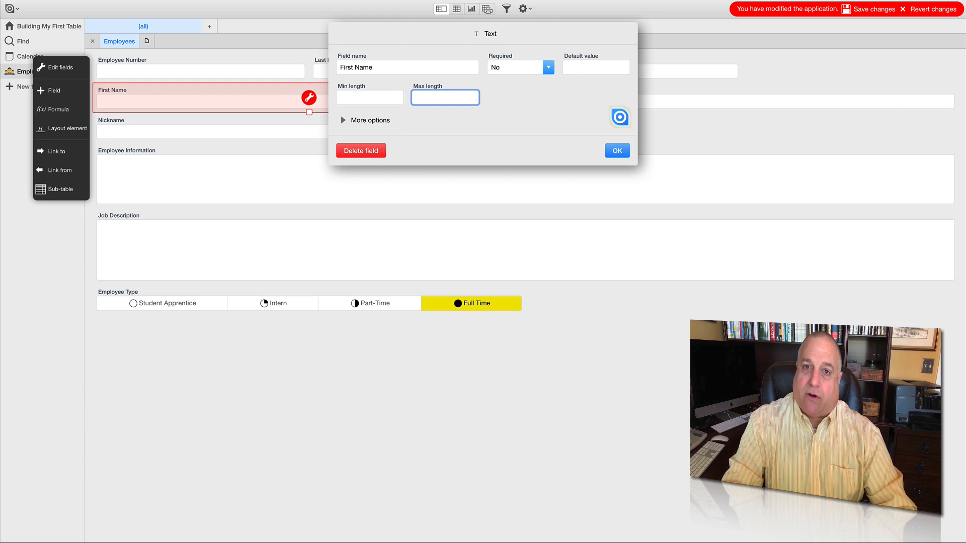
pyautogui.click(617, 150)
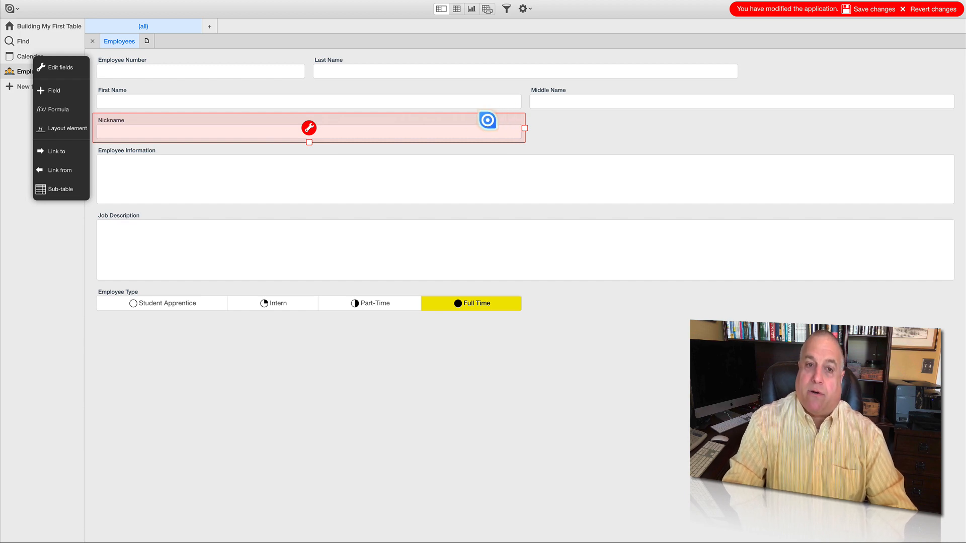
# - Delete the Nickname field from the Employees form and save the application changes
pyautogui.click(307, 128)
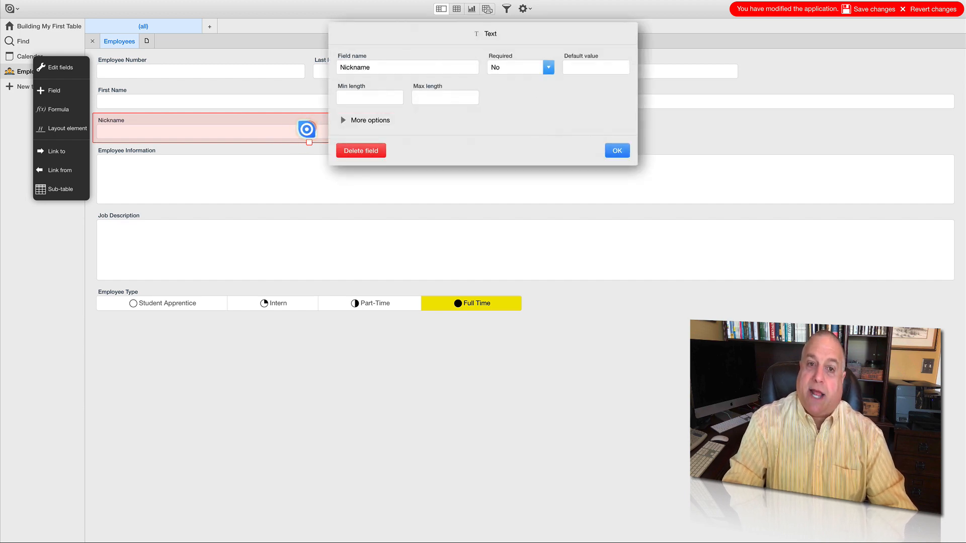
pyautogui.click(350, 151)
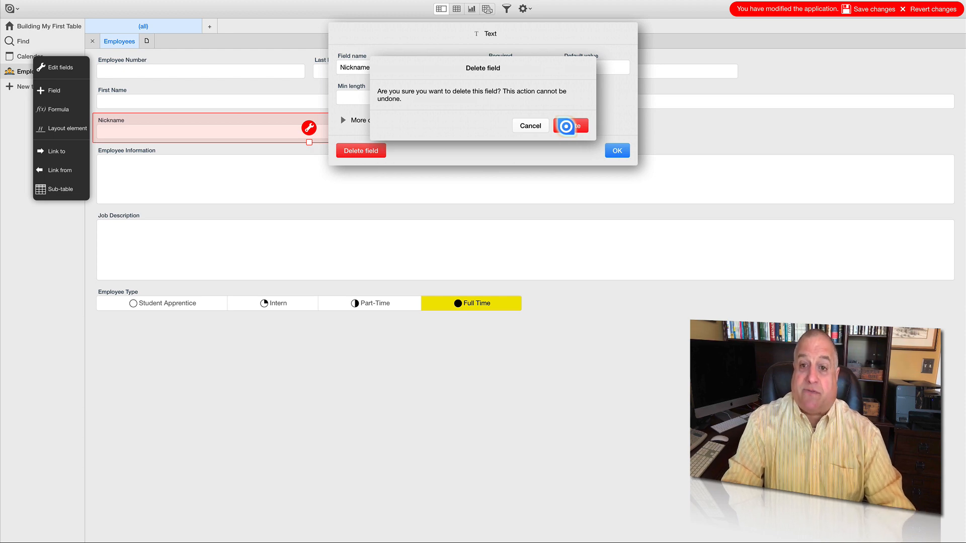
pyautogui.click(566, 127)
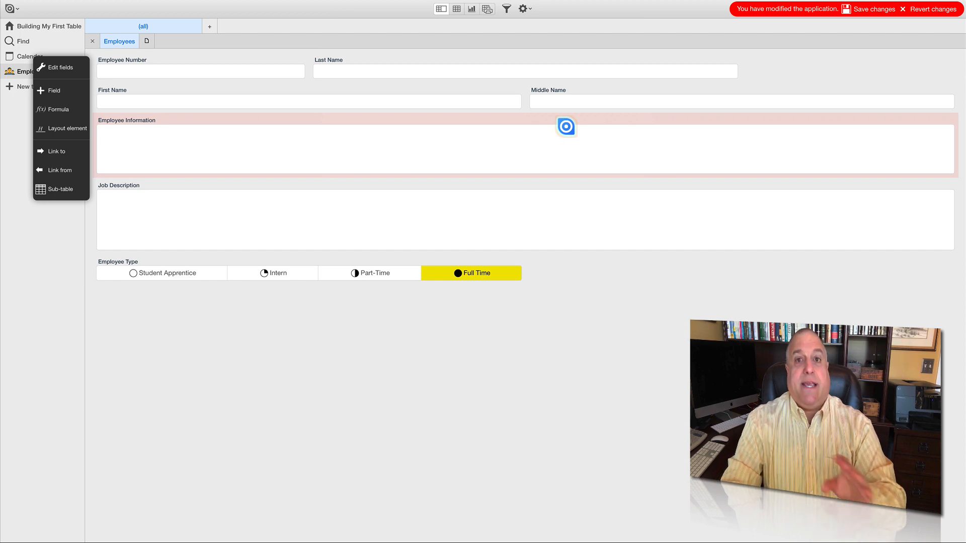
pyautogui.click(865, 10)
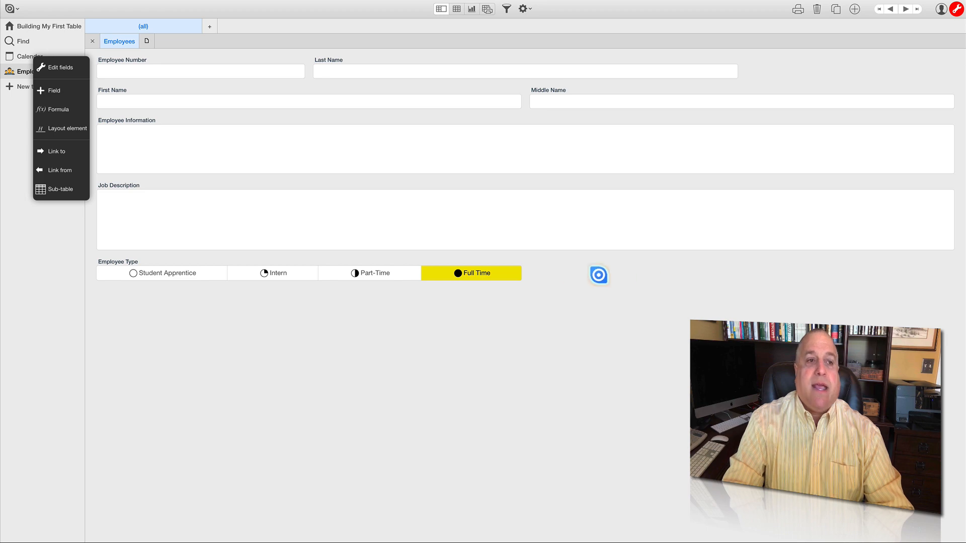
# - Add a Multiple choice field named Employee Options below Employee Type in the Employees table's field list
pyautogui.click(521, 10)
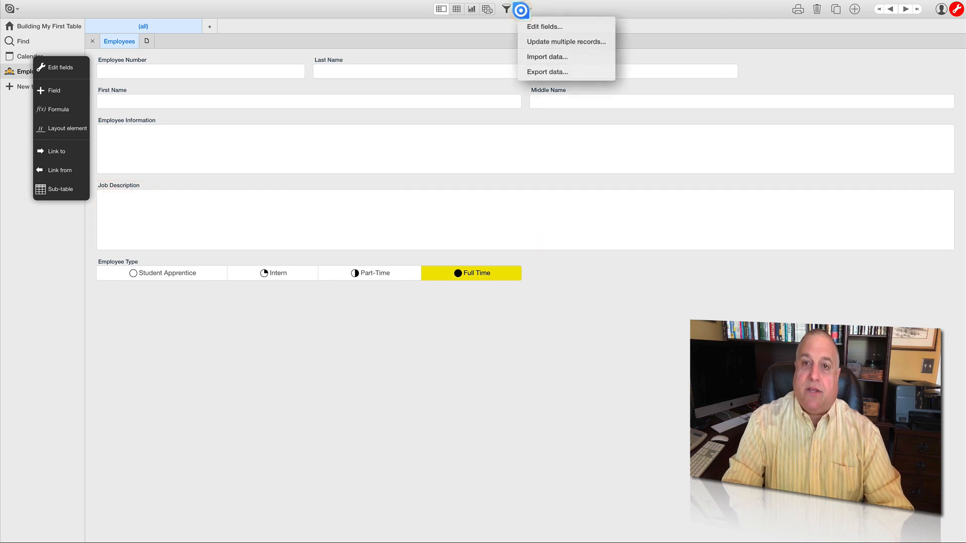
pyautogui.click(521, 26)
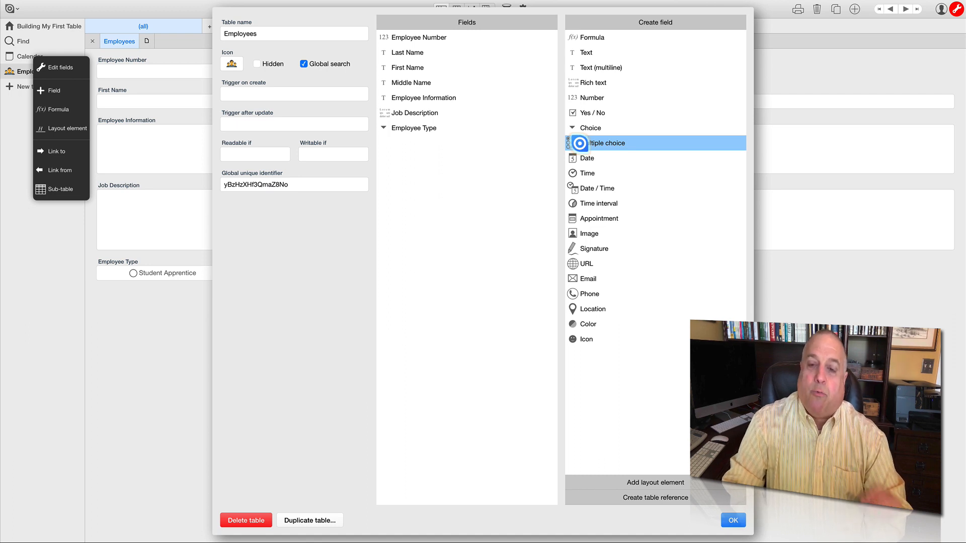
pyautogui.moveTo(579, 143); pyautogui.dragTo(403, 150)
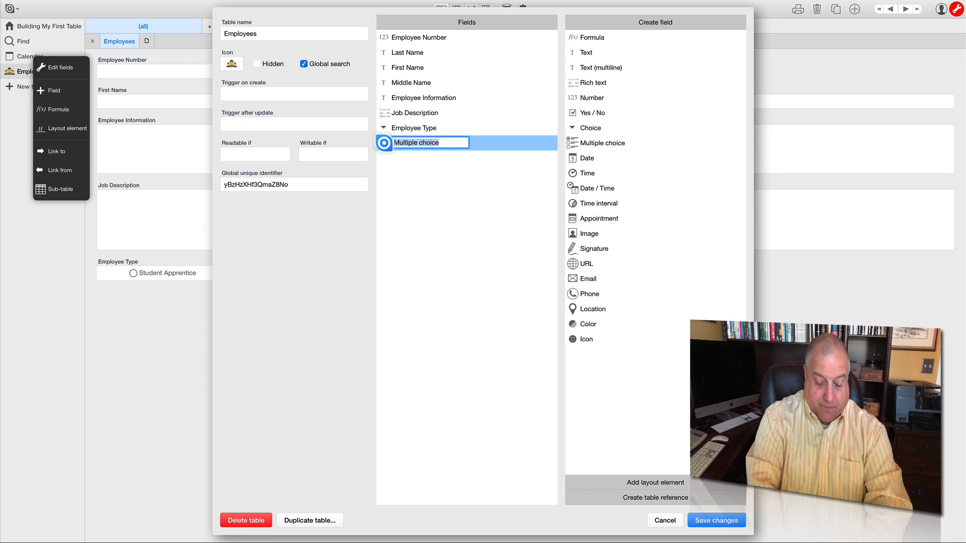
pyautogui.write('Oper')
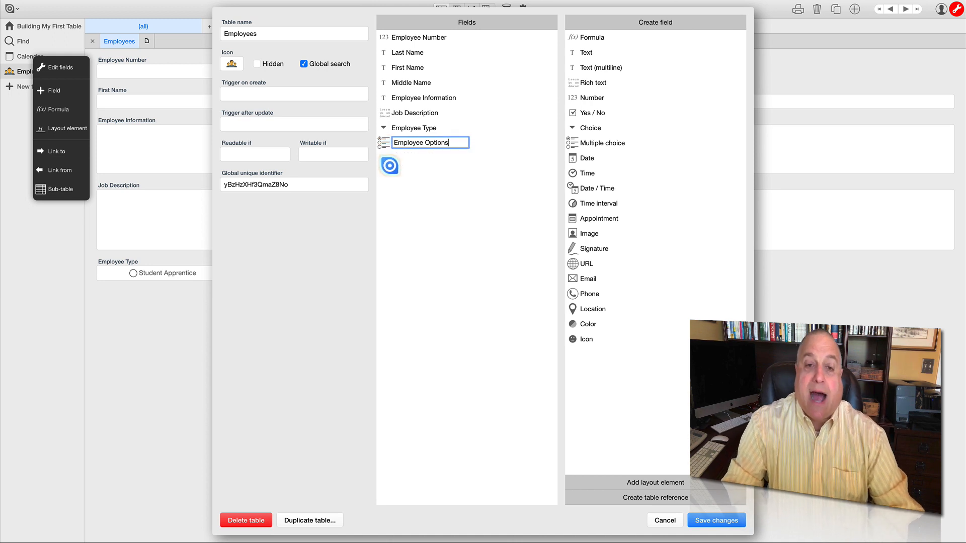
pyautogui.click(390, 166)
# - Add the choice value Assigned Parking Space with a car icon to the Employee Options field
pyautogui.doubleClick(383, 143)
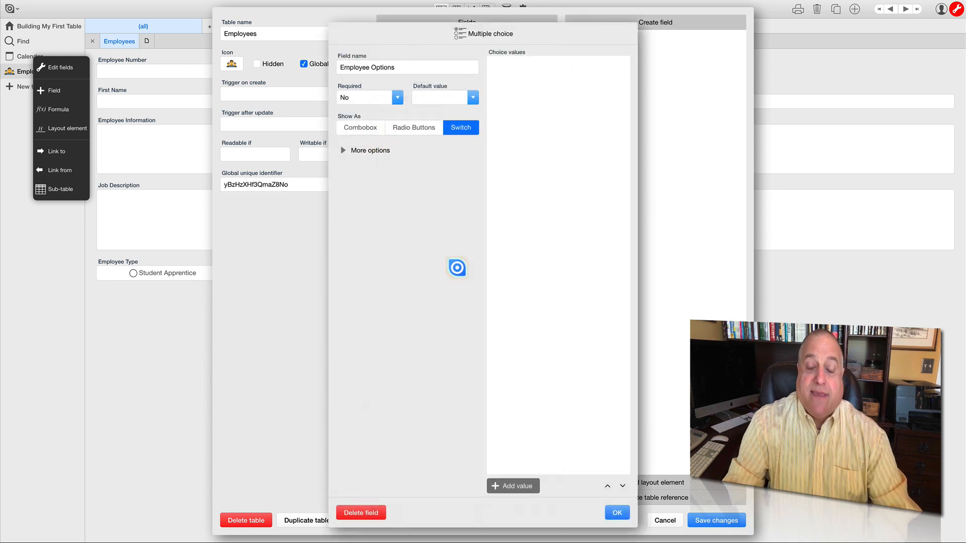
pyautogui.click(511, 485)
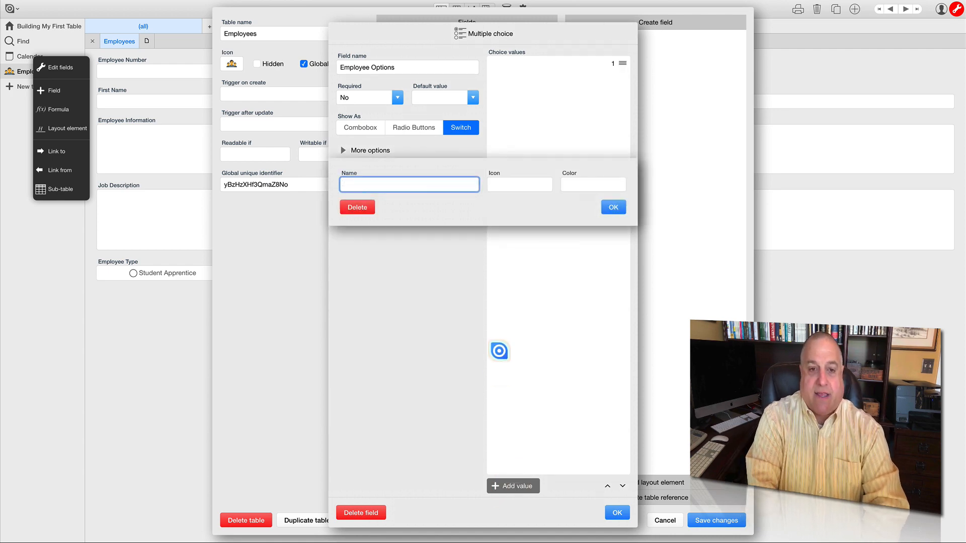
pyautogui.write('Assigned Parking Space')
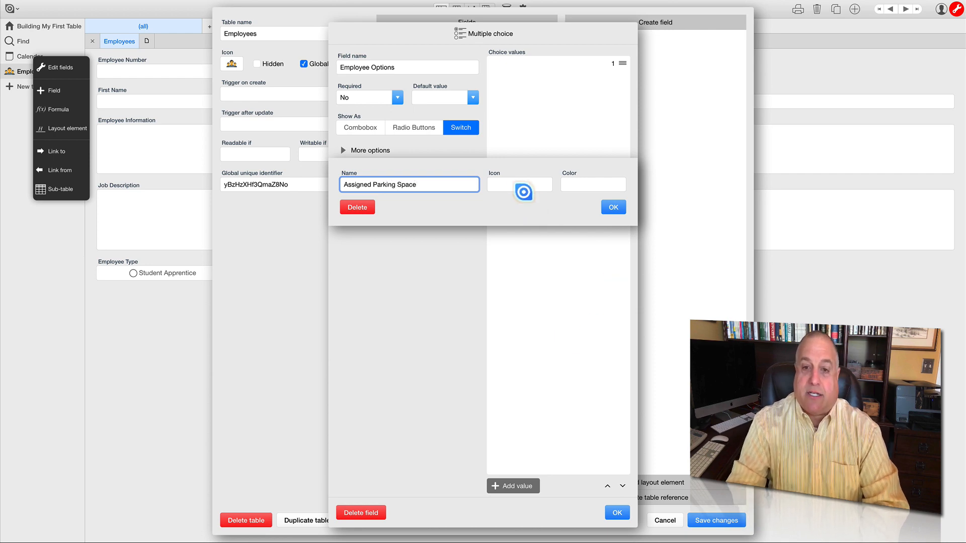
pyautogui.click(521, 185)
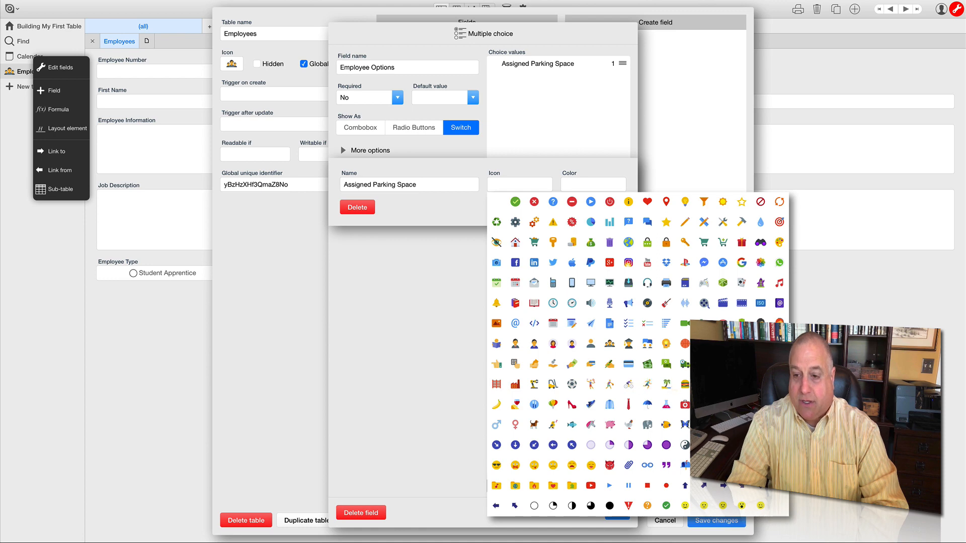
pyautogui.click(704, 363)
pyautogui.click(607, 204)
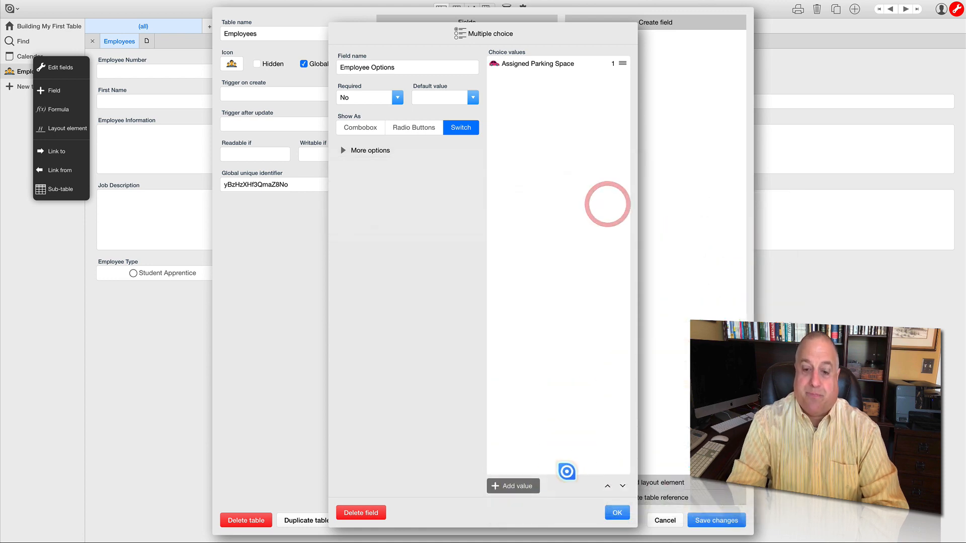
# - Add the choice value Keyed Access with an orange key icon to the Employee Options field
pyautogui.click(518, 486)
pyautogui.write('Keyed Access')
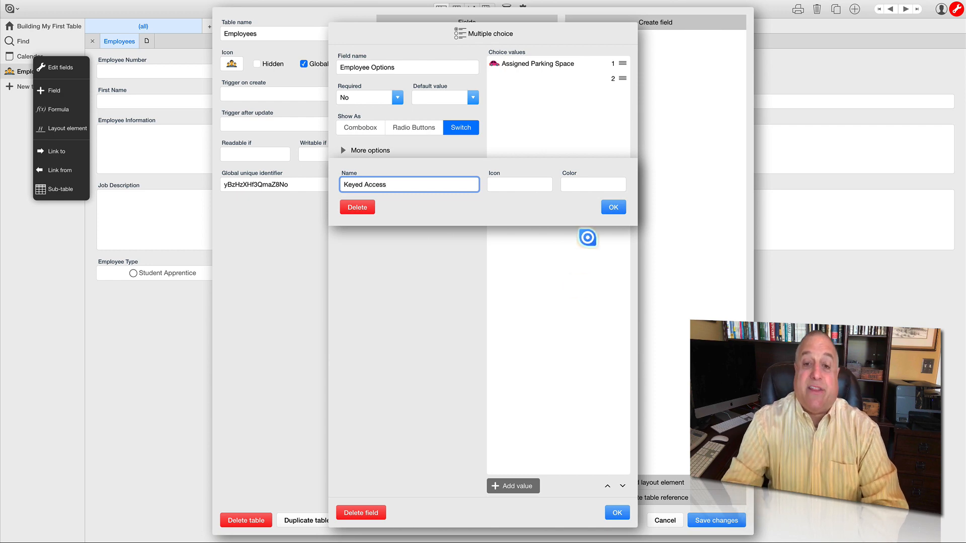
pyautogui.click(500, 186)
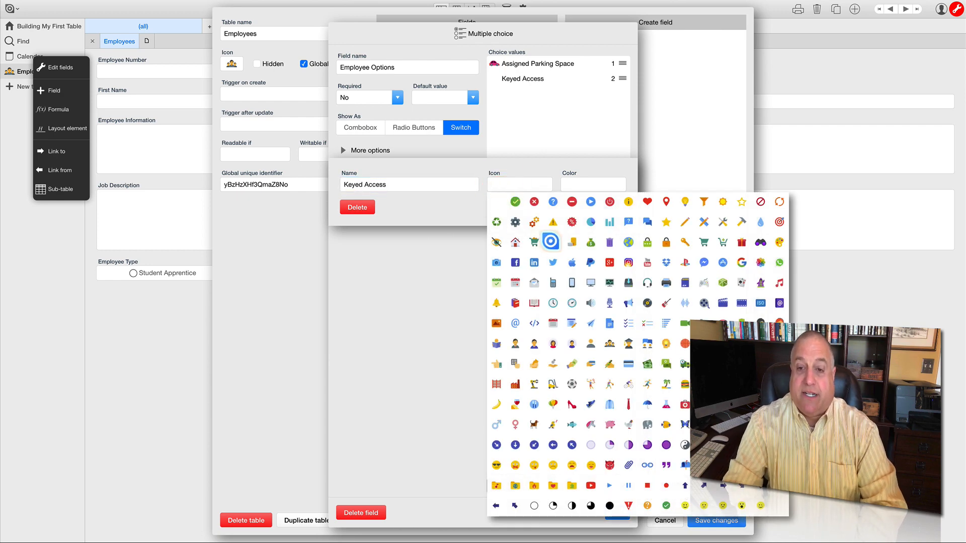
pyautogui.click(553, 242)
pyautogui.click(607, 205)
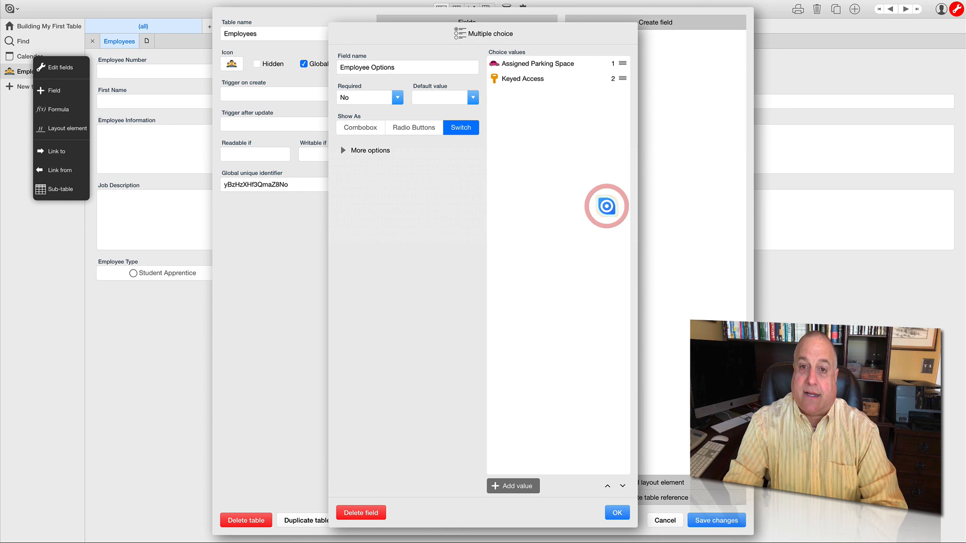
# - Add the choice value Rooftop Access with a factory icon to Employee Options and save the table changes
pyautogui.click(508, 485)
pyautogui.write('Rooftop Access')
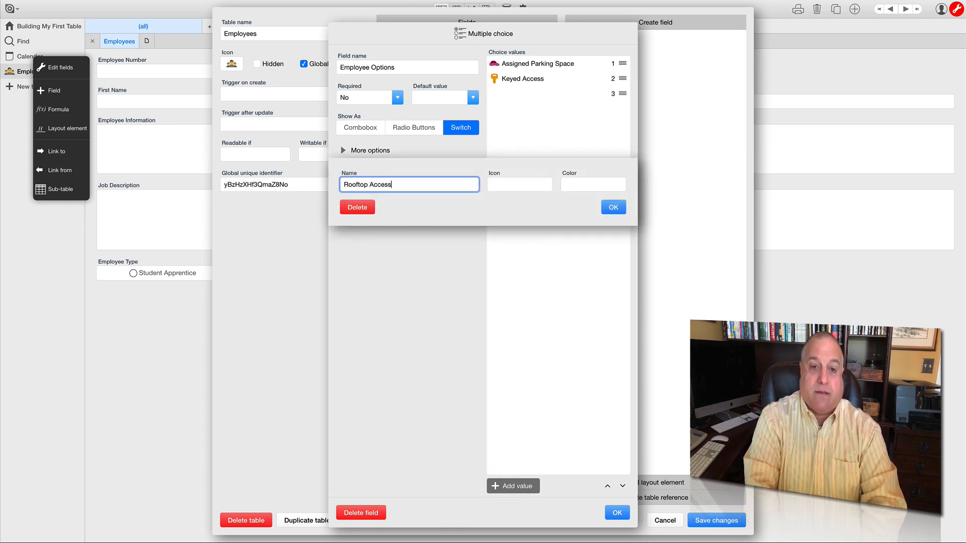
pyautogui.click(501, 186)
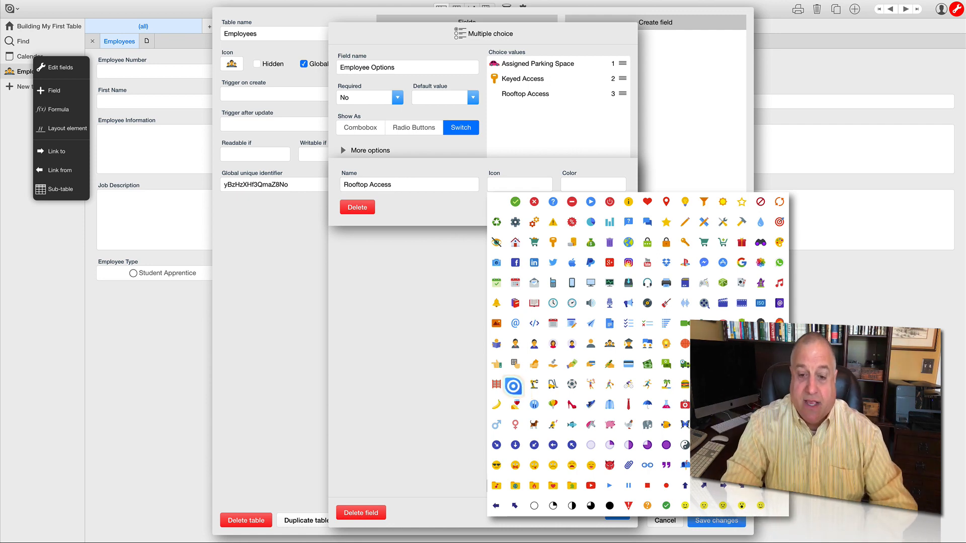
pyautogui.click(514, 385)
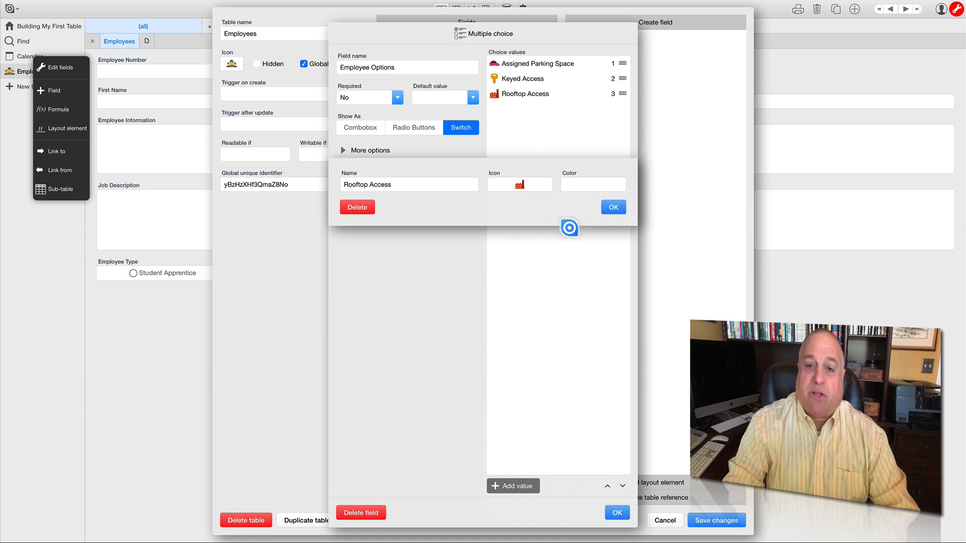
pyautogui.click(613, 208)
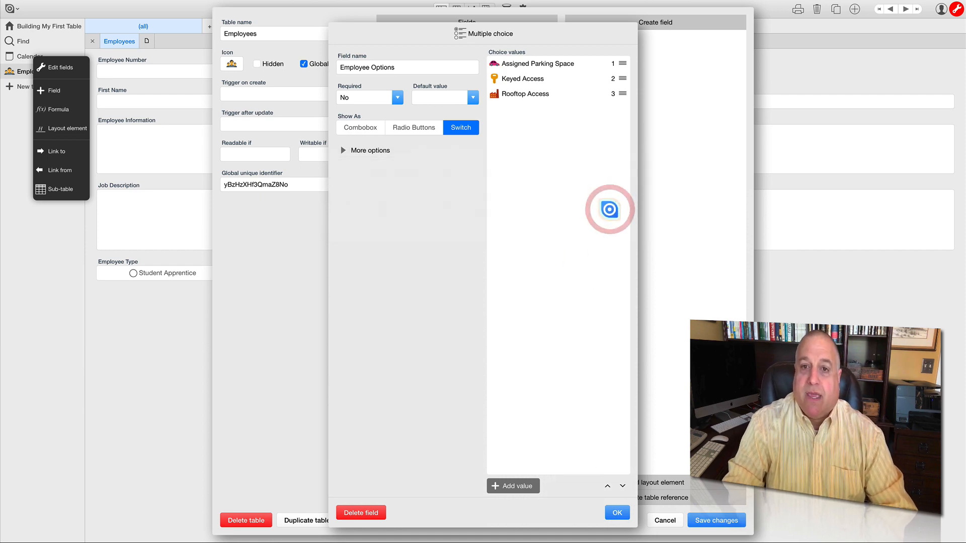
pyautogui.click(613, 509)
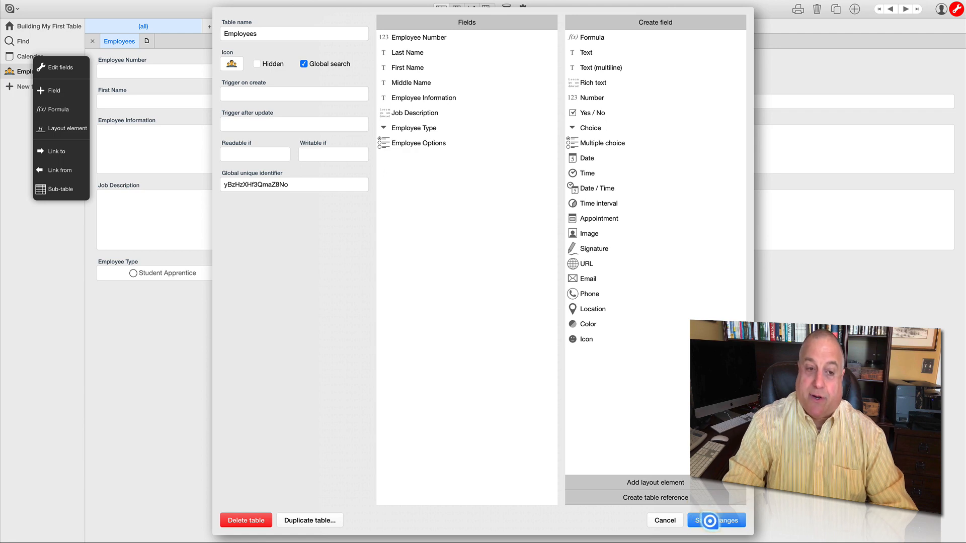
pyautogui.click(709, 521)
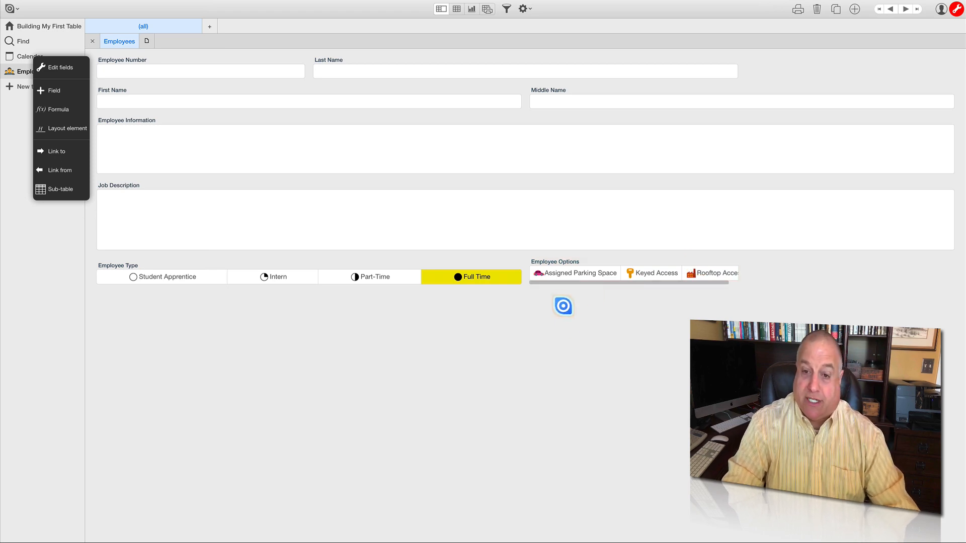
# - Widen the Employee Options field on the form so all three choices fit, and save the application changes
pyautogui.click(567, 260)
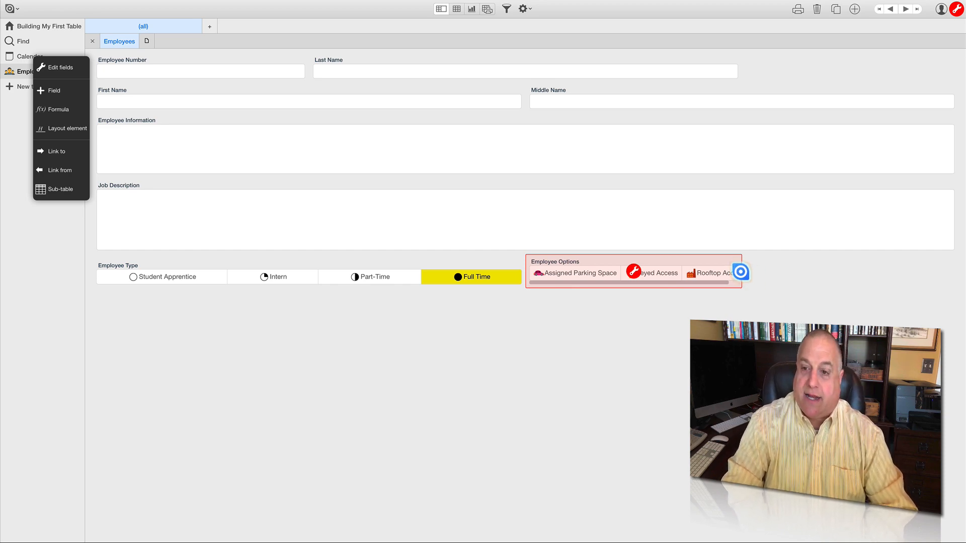
pyautogui.moveTo(740, 272); pyautogui.dragTo(903, 265)
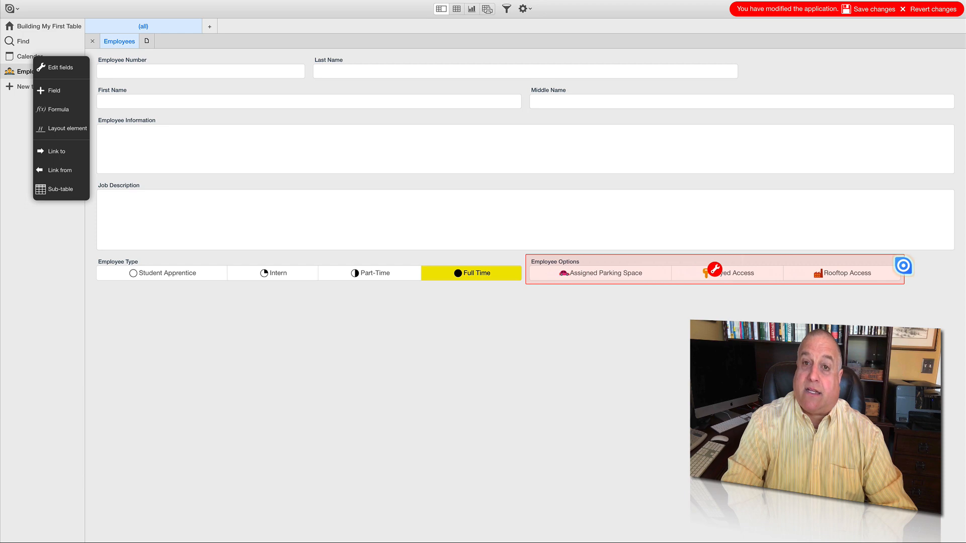
pyautogui.click(867, 9)
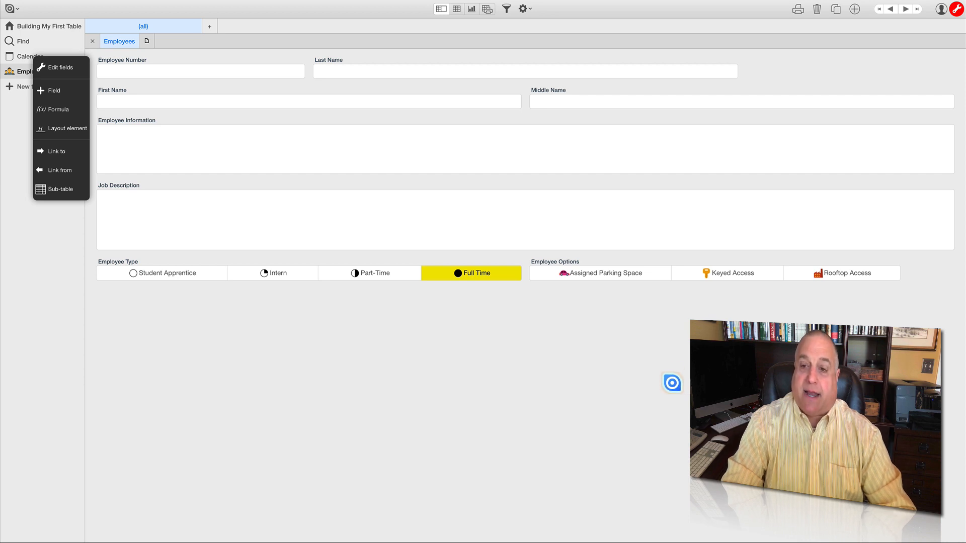
# - Select Keyed Access and Rooftop Access under Employee Options and set Employee Type to Student Apprentice
pyautogui.click(691, 277)
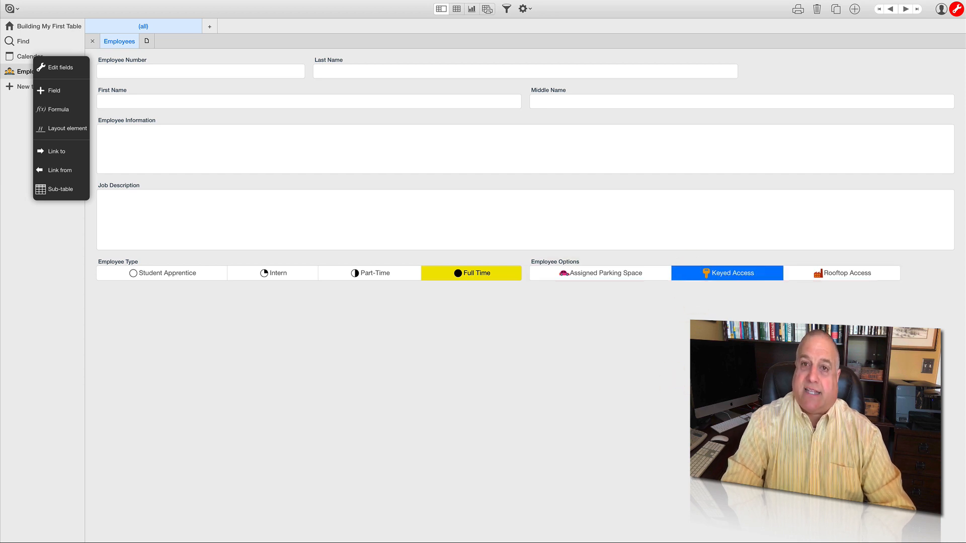
pyautogui.click(795, 277)
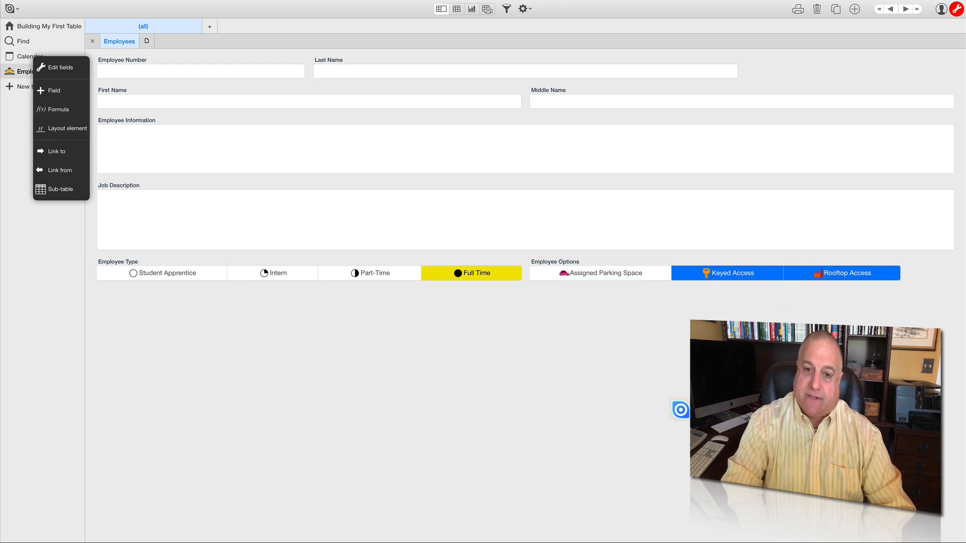
pyautogui.click(371, 273)
pyautogui.click(295, 273)
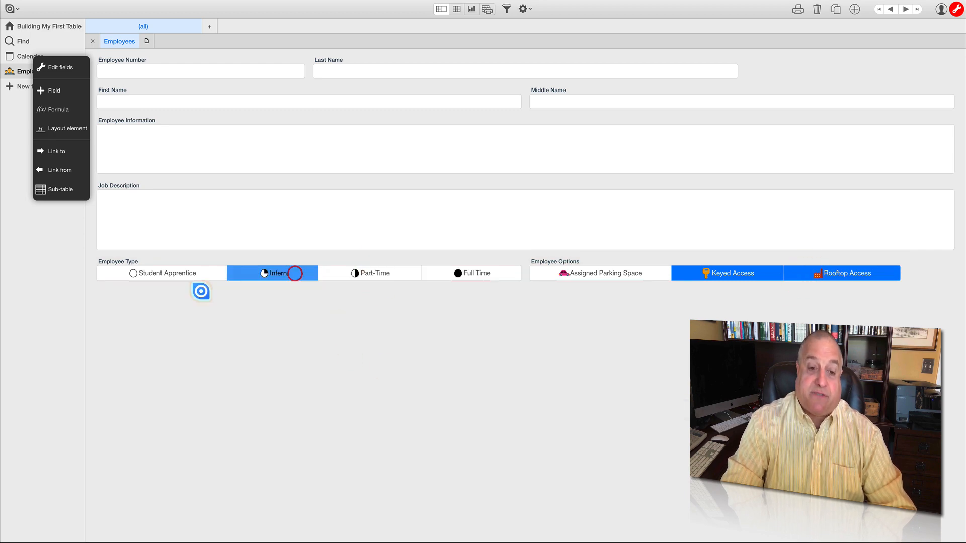
pyautogui.click(192, 274)
# - Try switching the Employee Options choices on and off, leaving only Keyed Access and Rooftop Access selected
pyautogui.click(556, 273)
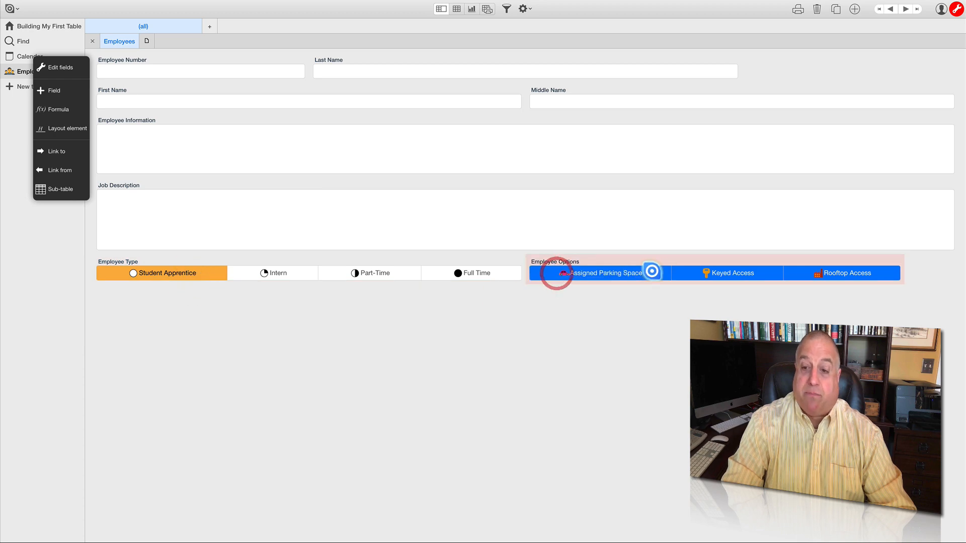
pyautogui.click(683, 272)
pyautogui.click(797, 272)
pyautogui.click(703, 272)
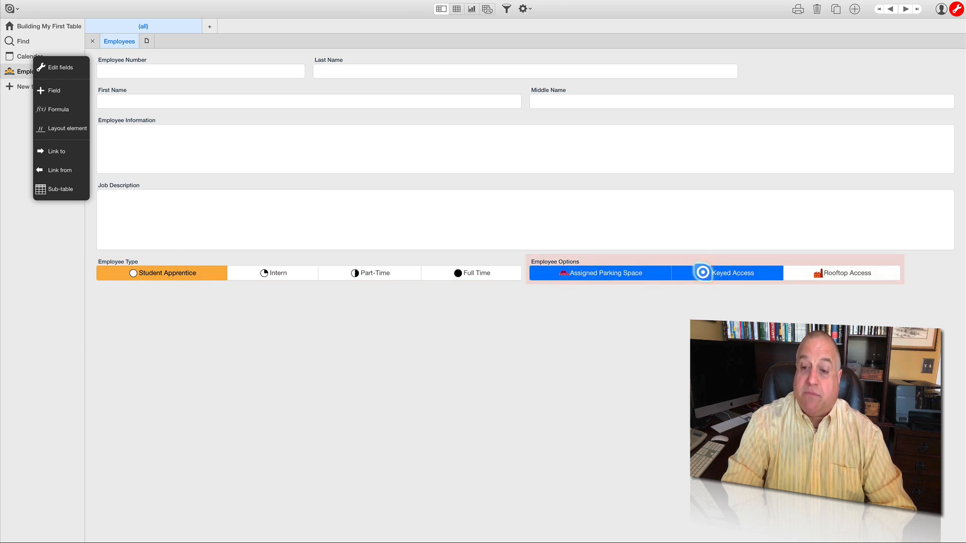
pyautogui.click(639, 273)
pyautogui.click(797, 272)
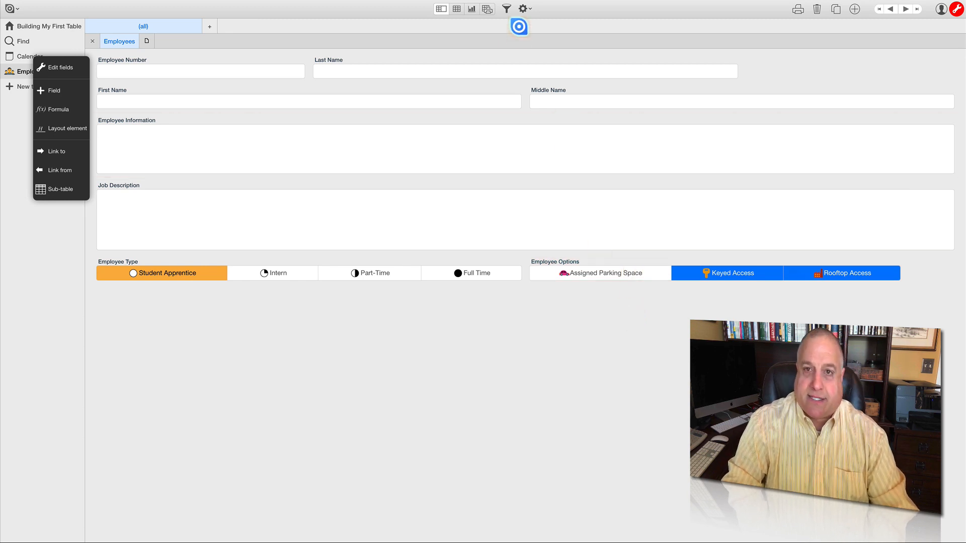
# - Add a Date field and a Time field below Employee Options in the Employees table's field list
pyautogui.click(522, 8)
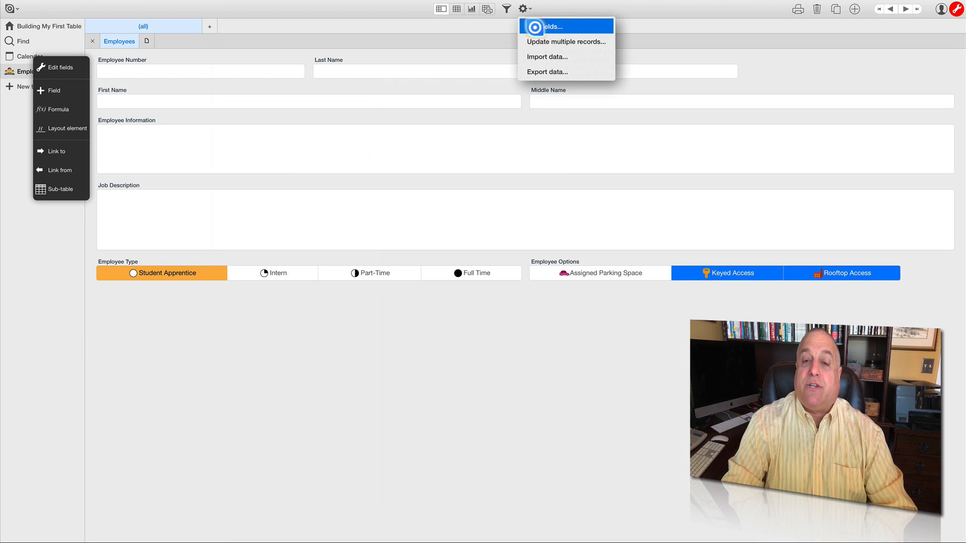
pyautogui.click(538, 26)
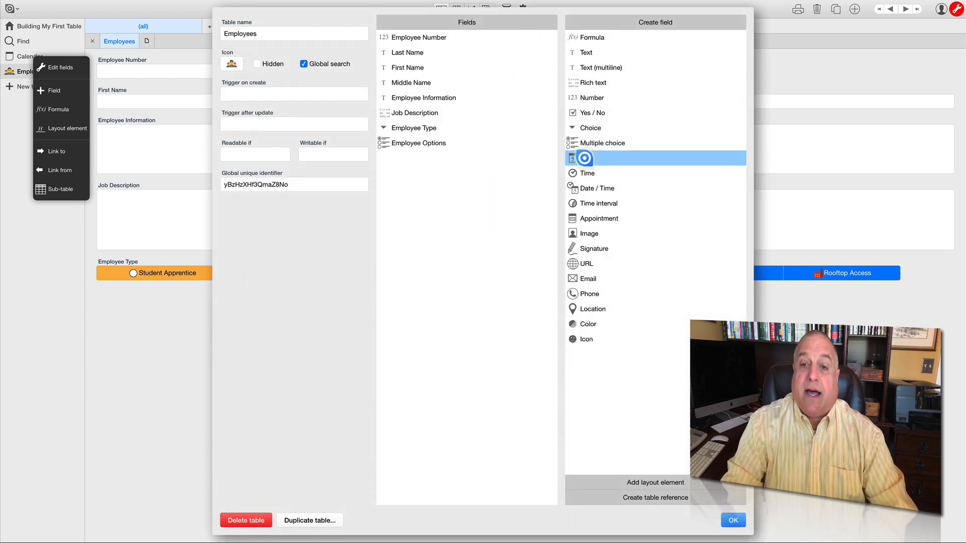
pyautogui.moveTo(583, 157); pyautogui.dragTo(409, 187)
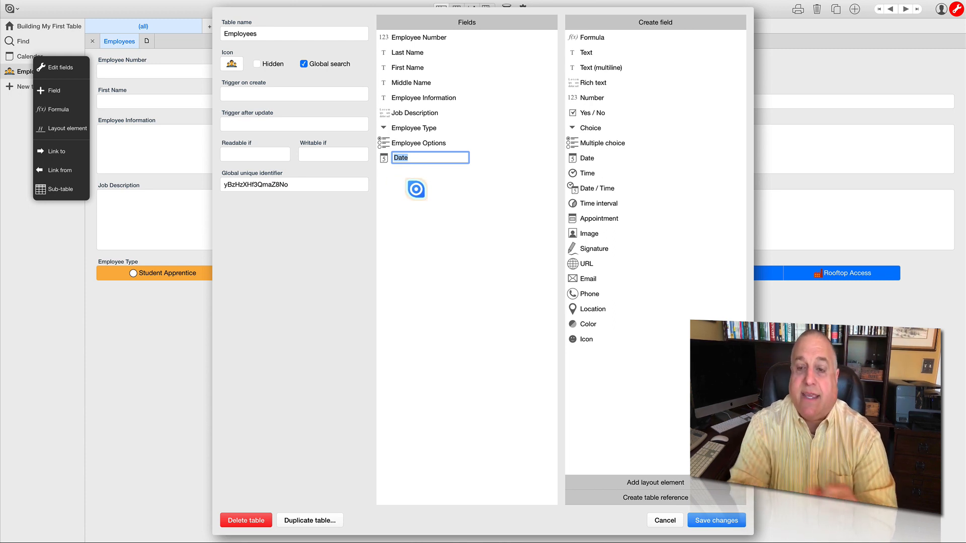
pyautogui.moveTo(576, 173); pyautogui.dragTo(423, 193)
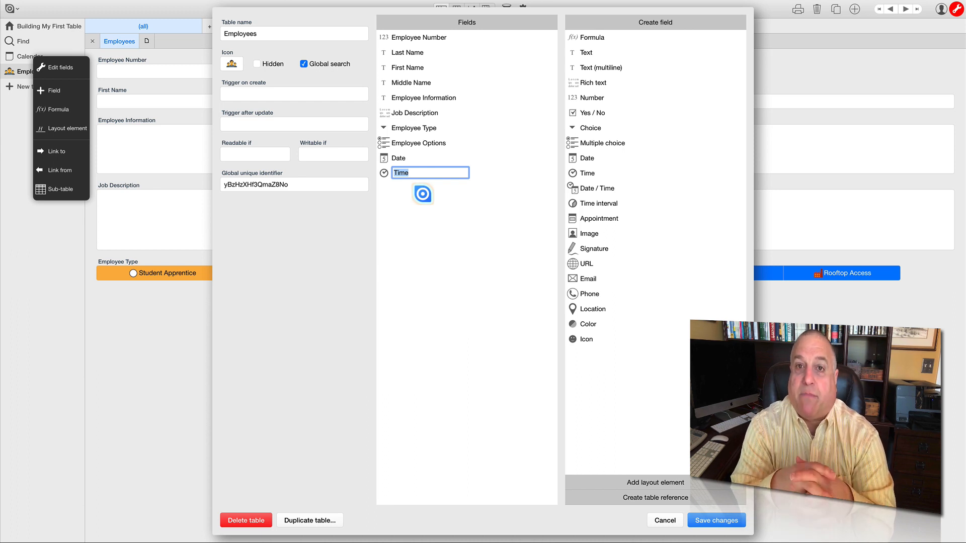
# - Rename the new Date field as Employee Hire Date
pyautogui.click(407, 158)
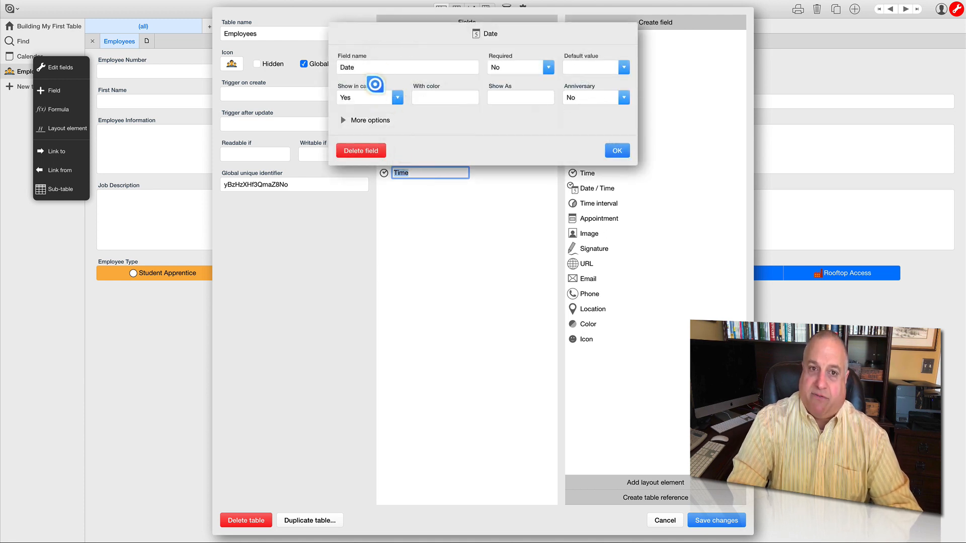
pyautogui.click(363, 66)
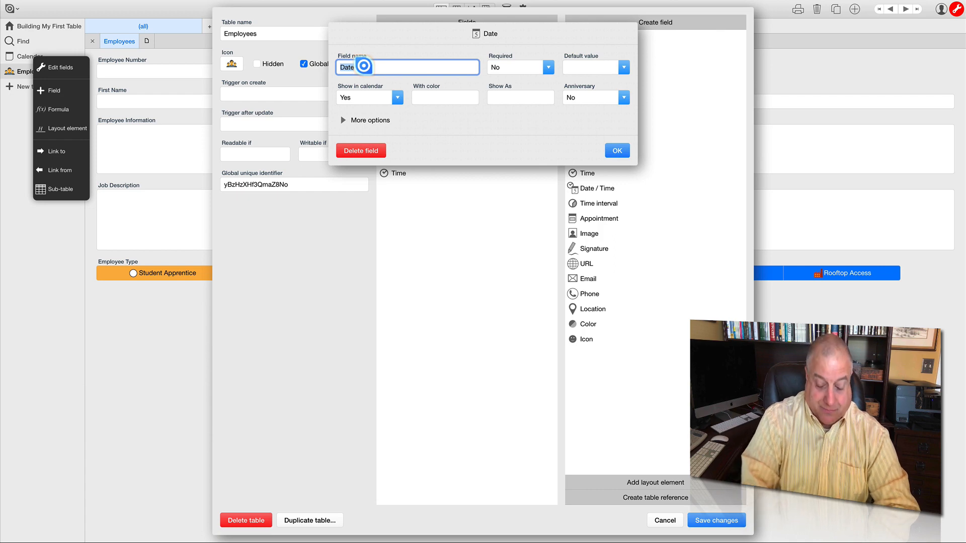
pyautogui.write('Employee Hire')
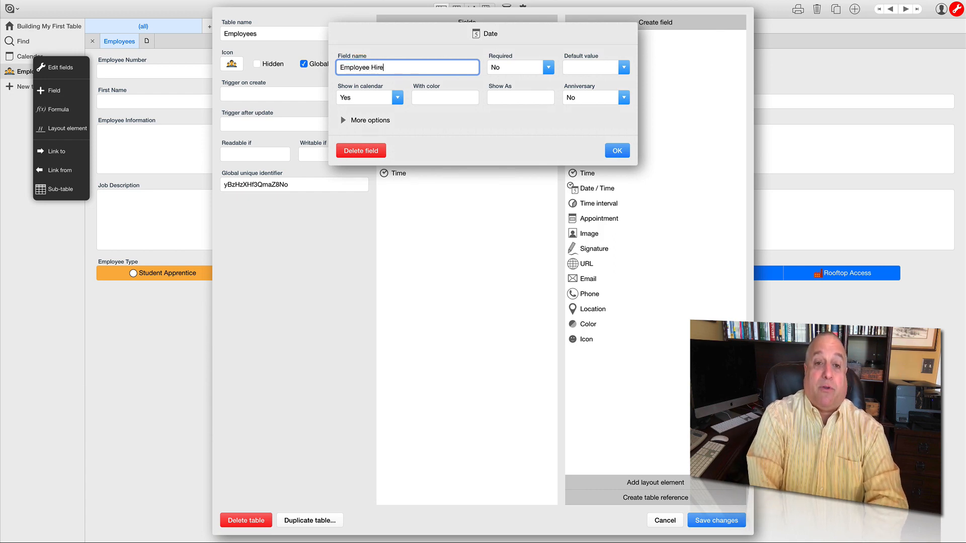
pyautogui.click(617, 150)
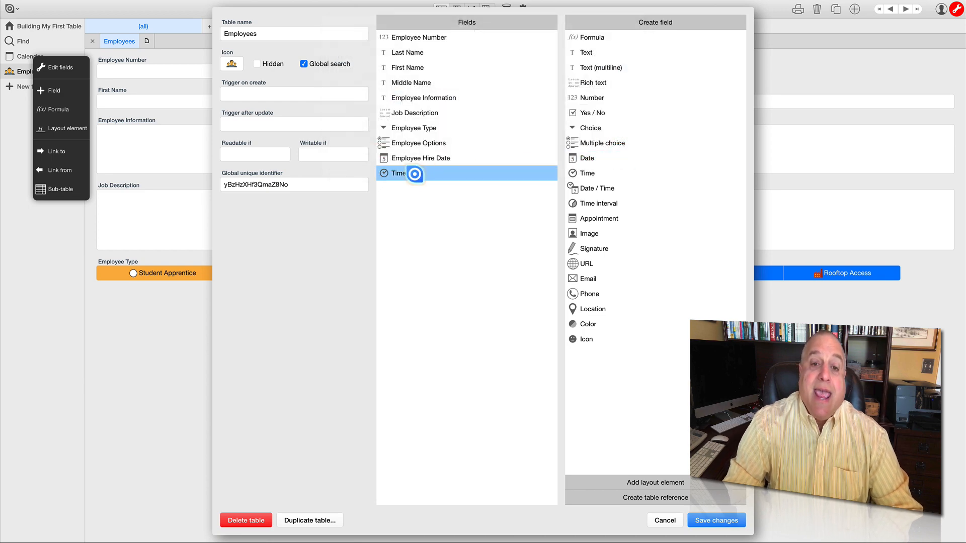
# - Rename the new Time field as Start Time
pyautogui.click(403, 174)
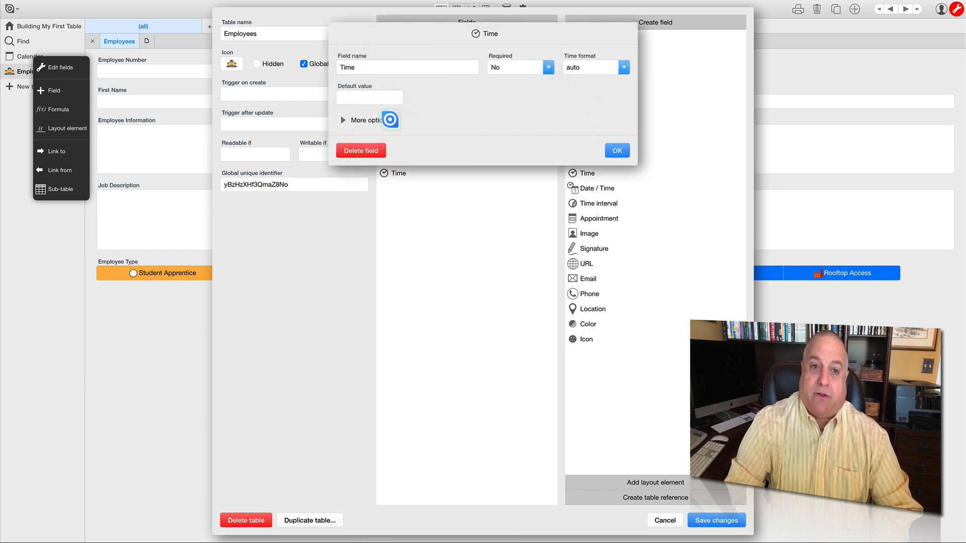
pyautogui.doubleClick(356, 67)
pyautogui.write('Start')
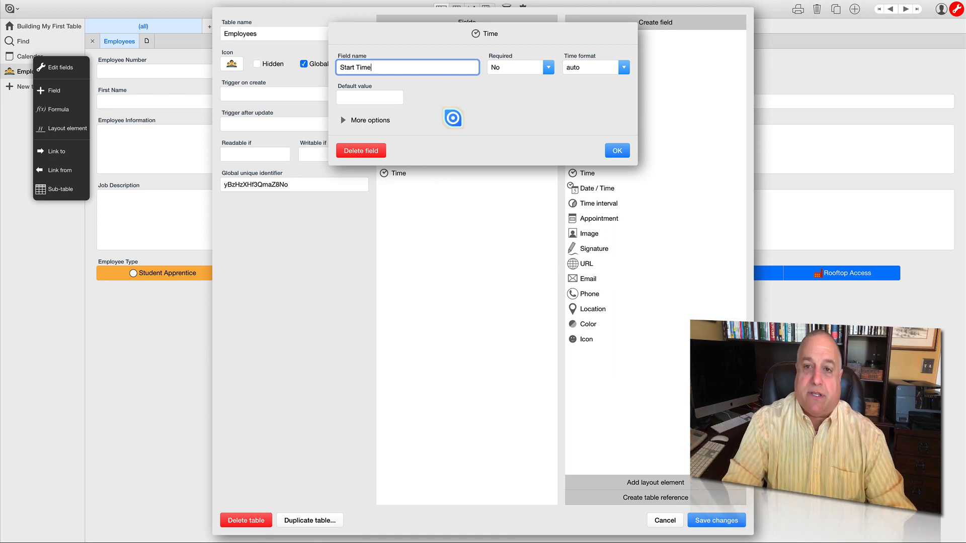
pyautogui.click(452, 118)
pyautogui.click(386, 120)
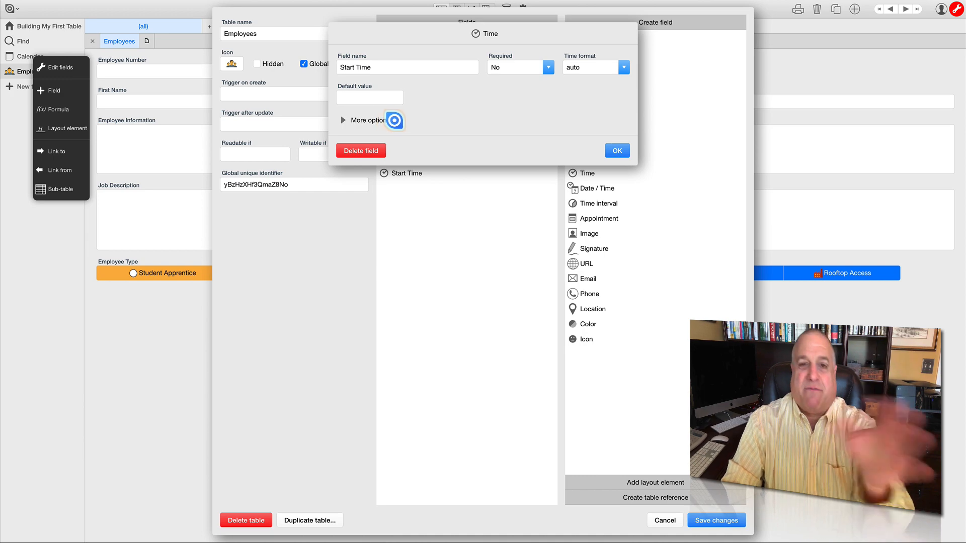
# - Set the Start Time field's time format to 9:42 AM and confirm its settings
pyautogui.click(625, 68)
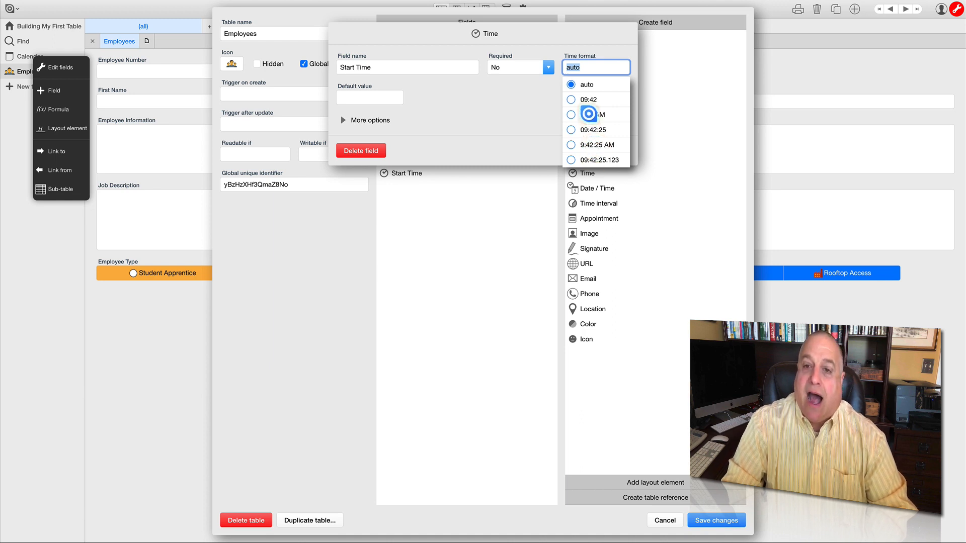
pyautogui.click(593, 114)
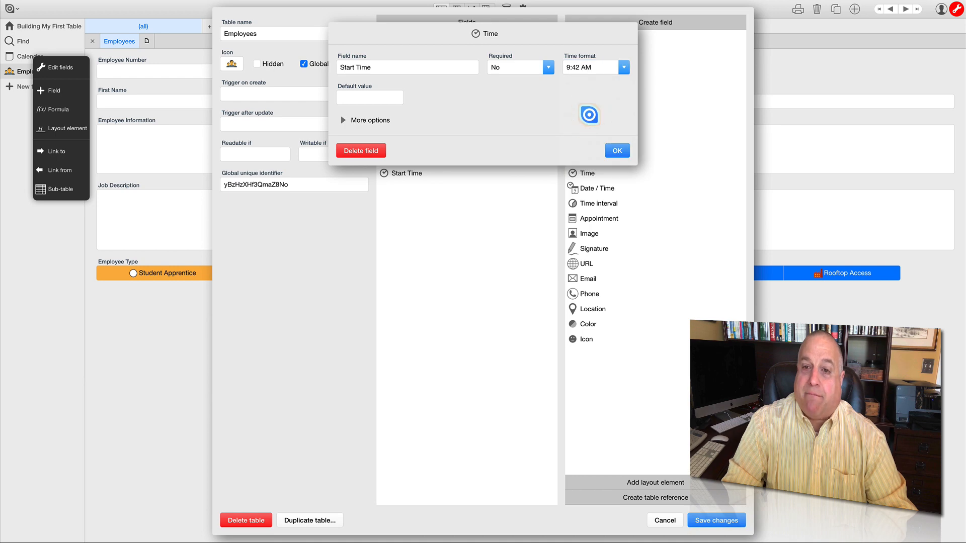
pyautogui.click(616, 150)
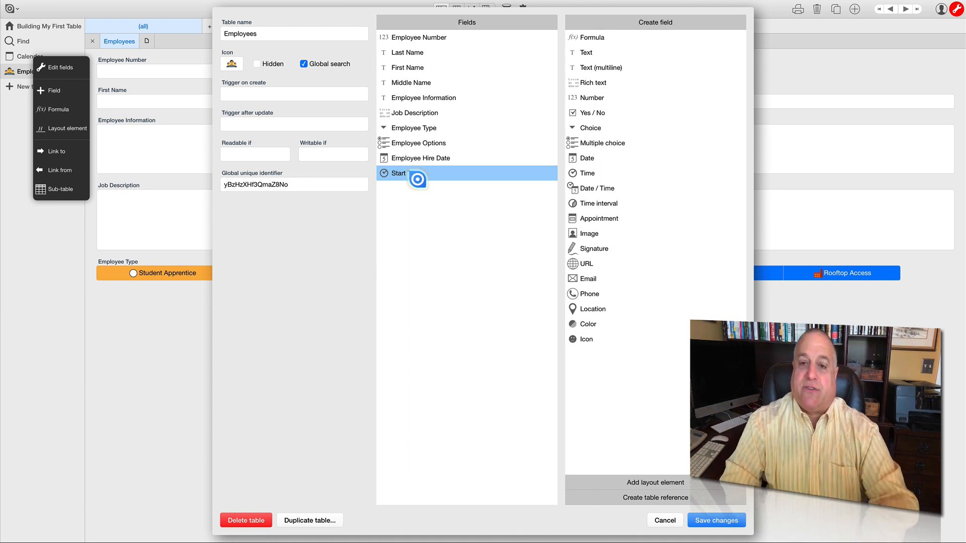
pyautogui.write('Time')
pyautogui.press('Return')
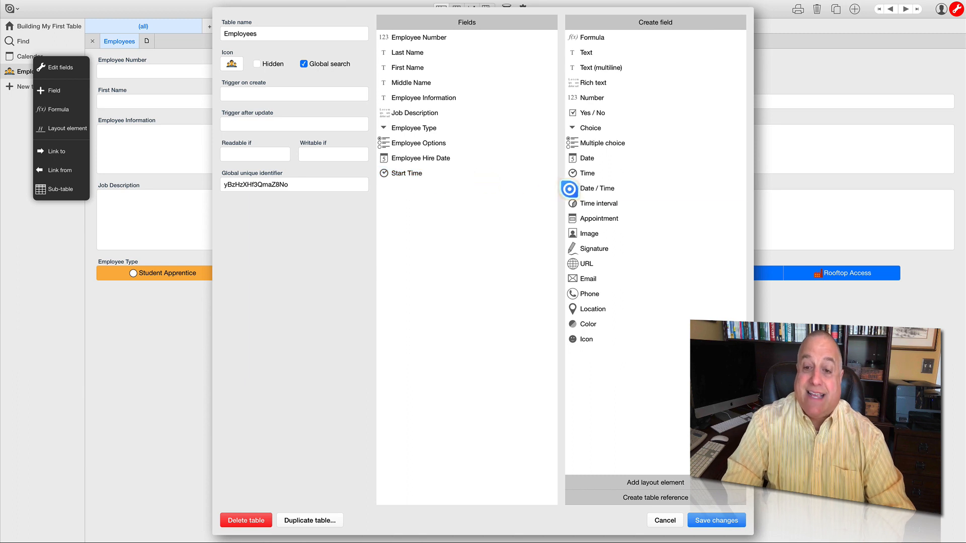
# - Add a Date / Time field below Start Time in the Employees table and name it 90 Day Review
pyautogui.moveTo(569, 189); pyautogui.dragTo(591, 189)
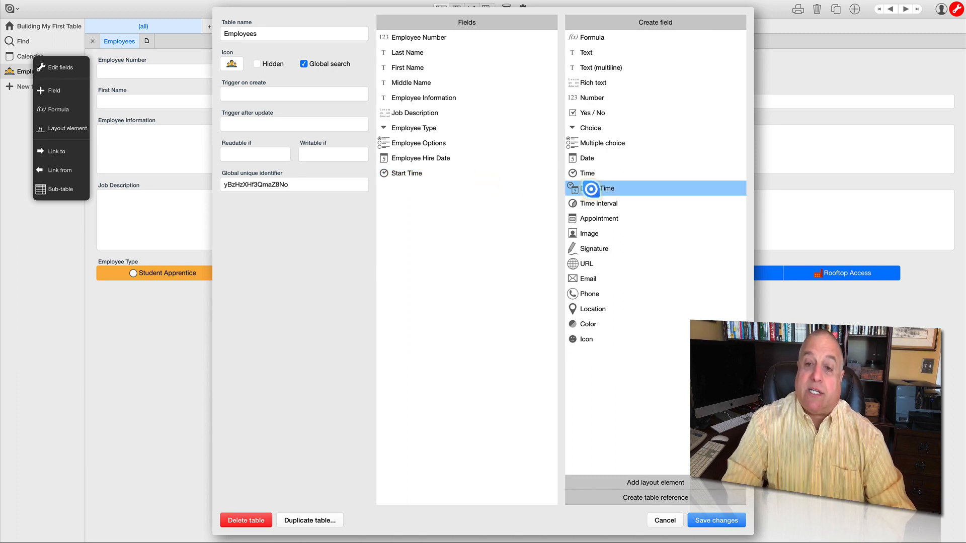
pyautogui.moveTo(591, 188); pyautogui.dragTo(412, 201)
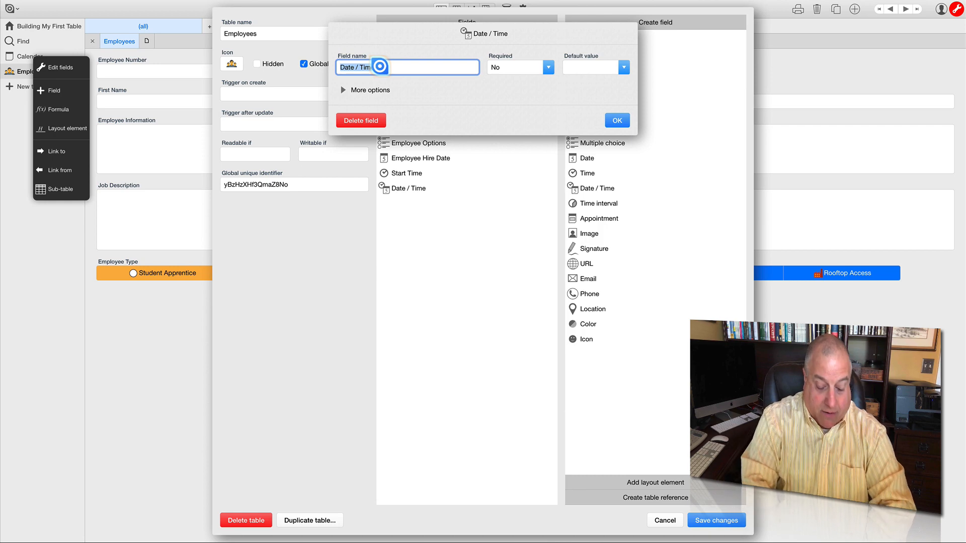
pyautogui.write('90 Day')
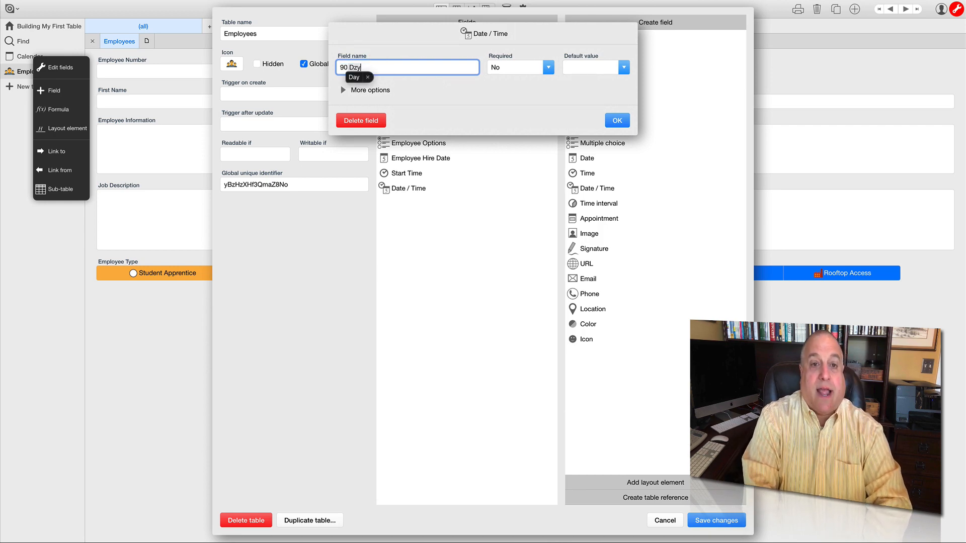
pyautogui.write(' Review')
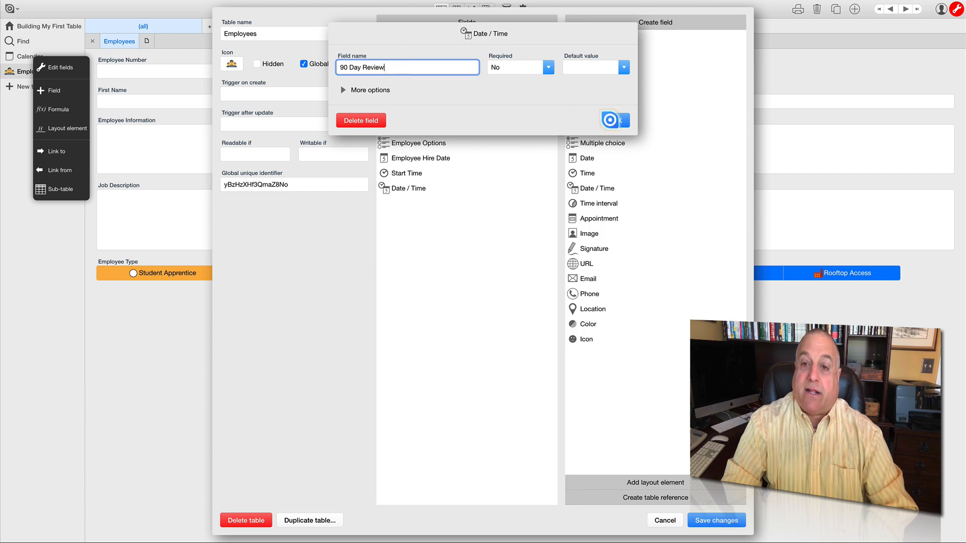
pyautogui.click(615, 120)
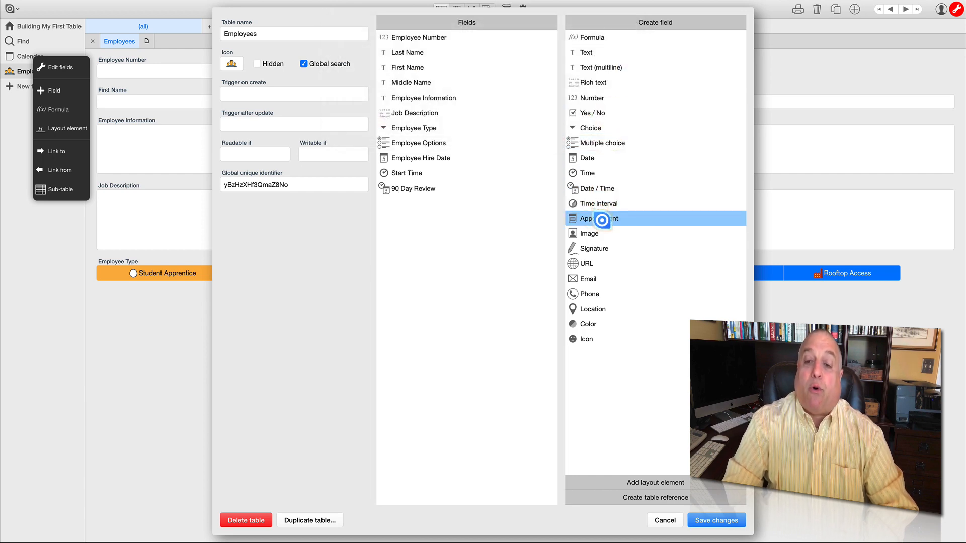
# - Add an Appointment field below 90 Day Review and name it Annual Review
pyautogui.moveTo(602, 220); pyautogui.dragTo(423, 221)
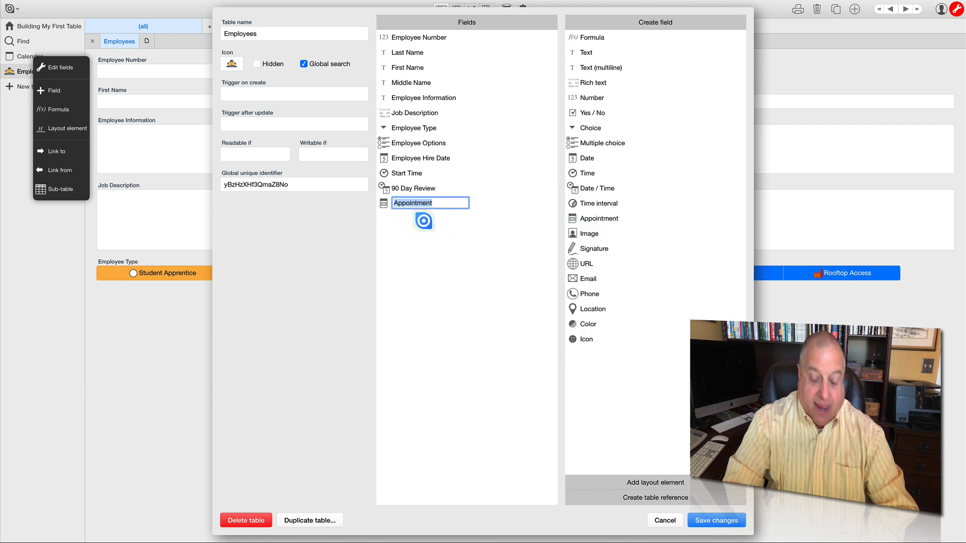
pyautogui.write('Annual Review')
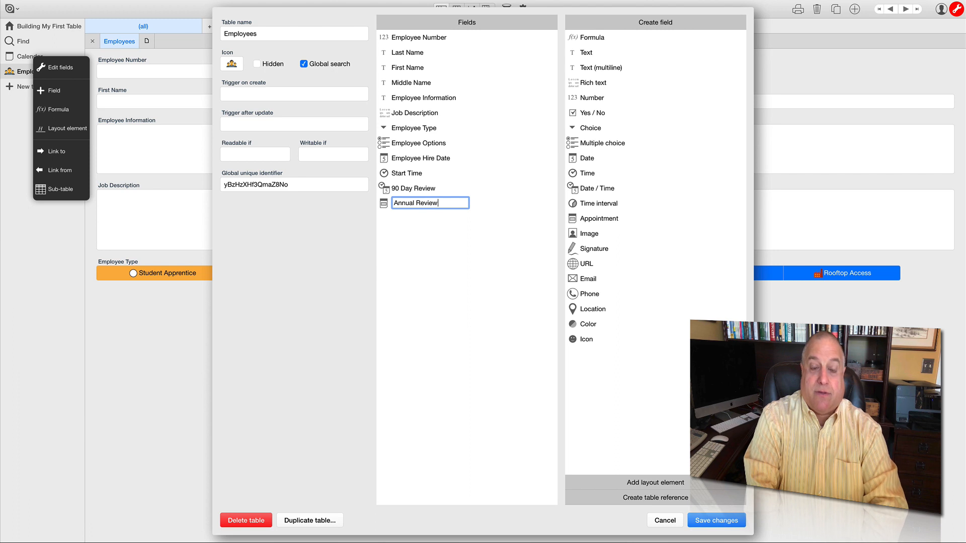
pyautogui.press('Return')
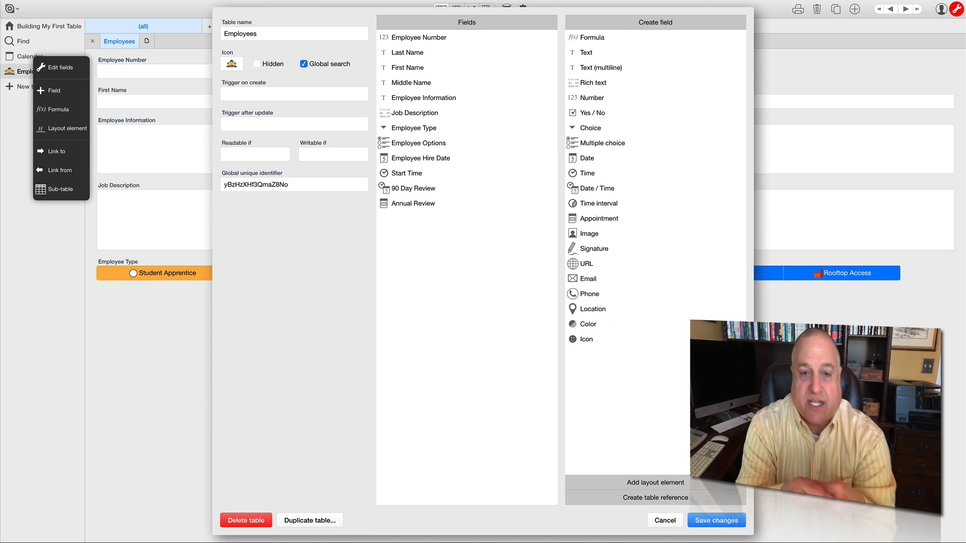
pyautogui.click(431, 208)
pyautogui.moveTo(430, 209); pyautogui.dragTo(434, 258)
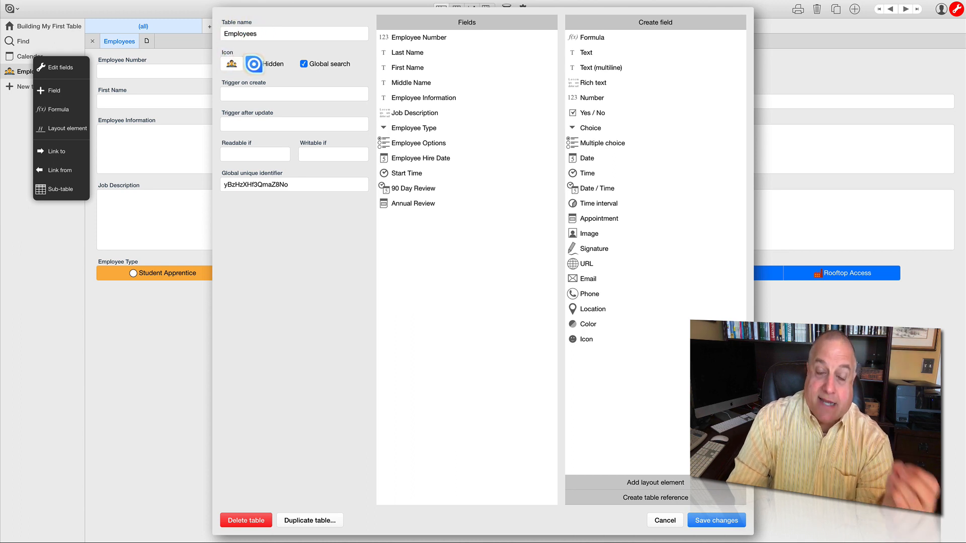
pyautogui.click(307, 65)
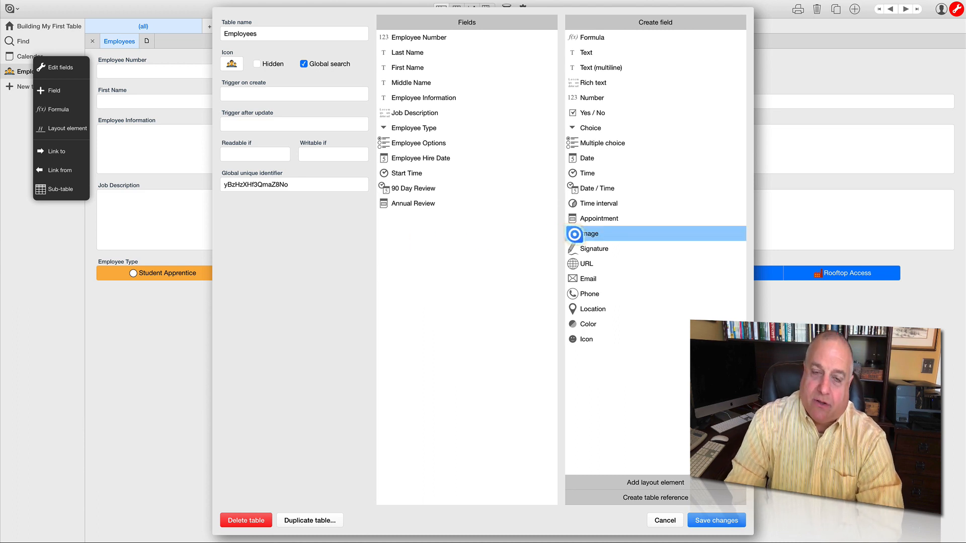
# - Add an Image field below Annual Review and name it Employee Photo
pyautogui.moveTo(574, 234); pyautogui.dragTo(429, 236)
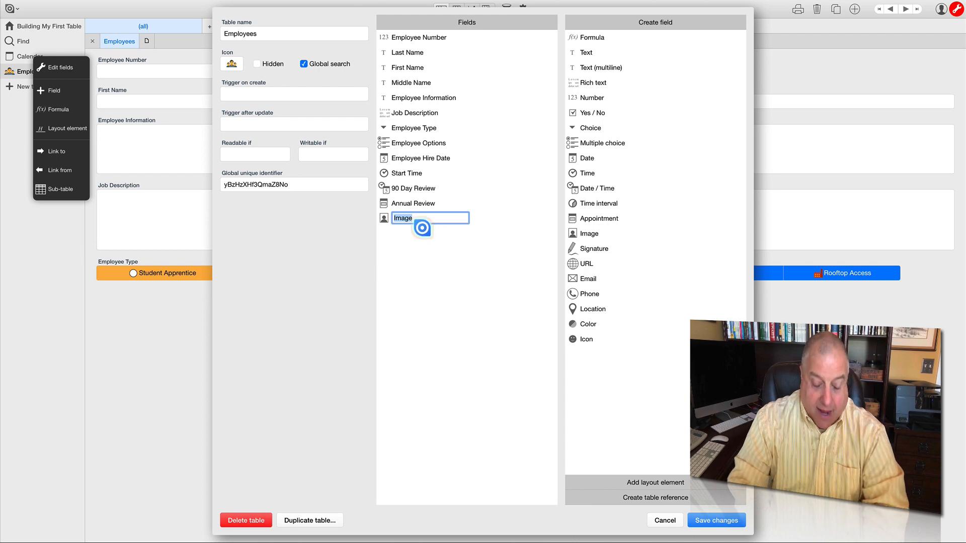
pyautogui.write('Employee')
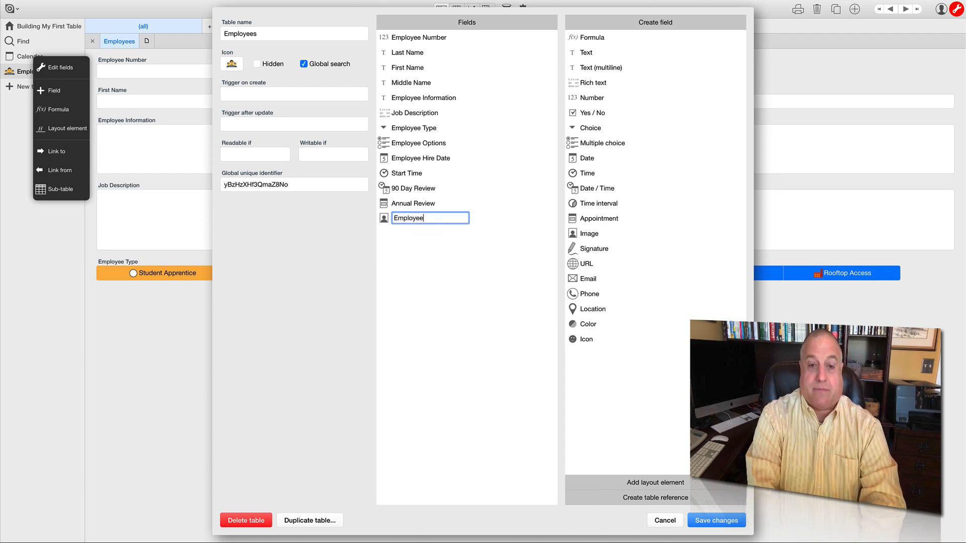
pyautogui.write(' Photo')
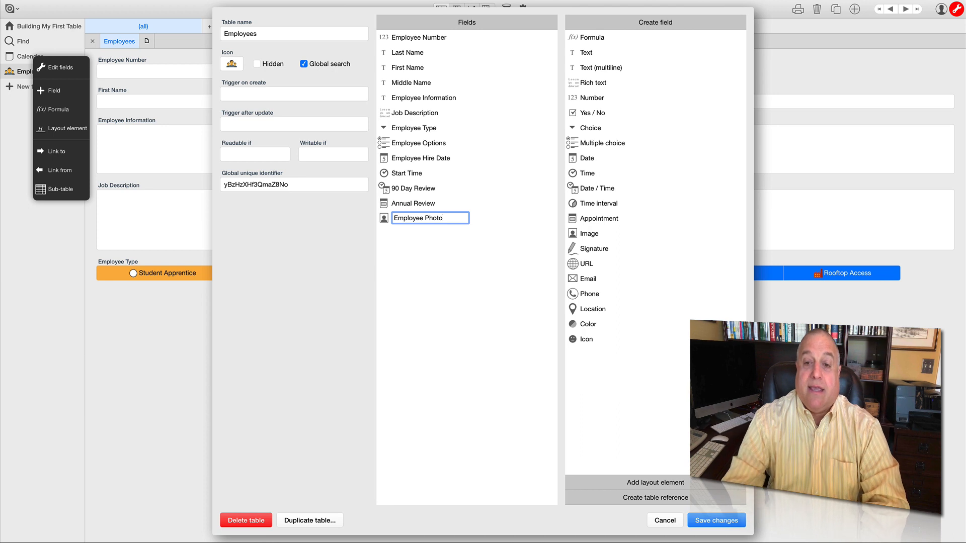
pyautogui.click(439, 252)
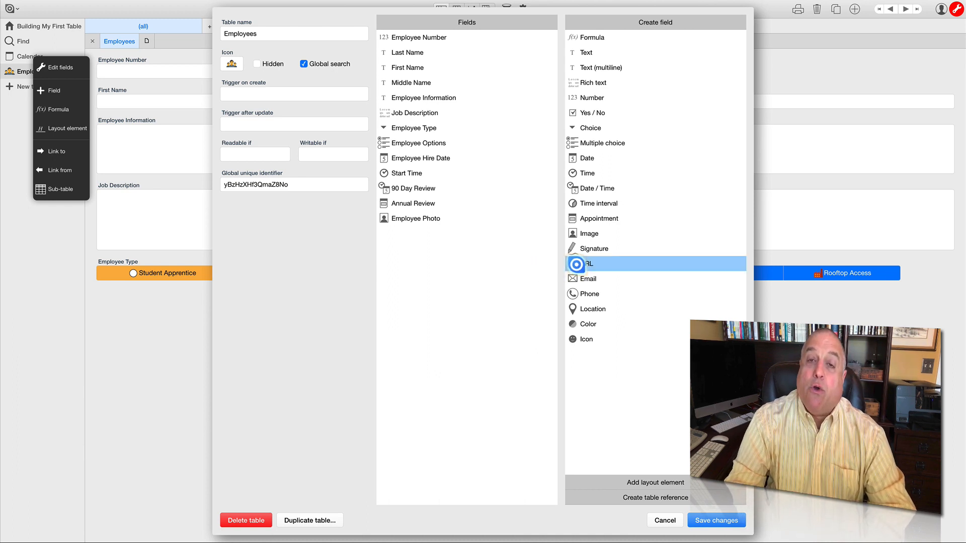
# - Add a URL field below Employee Photo and name it Website
pyautogui.moveTo(576, 264); pyautogui.dragTo(400, 248)
pyautogui.write('Website')
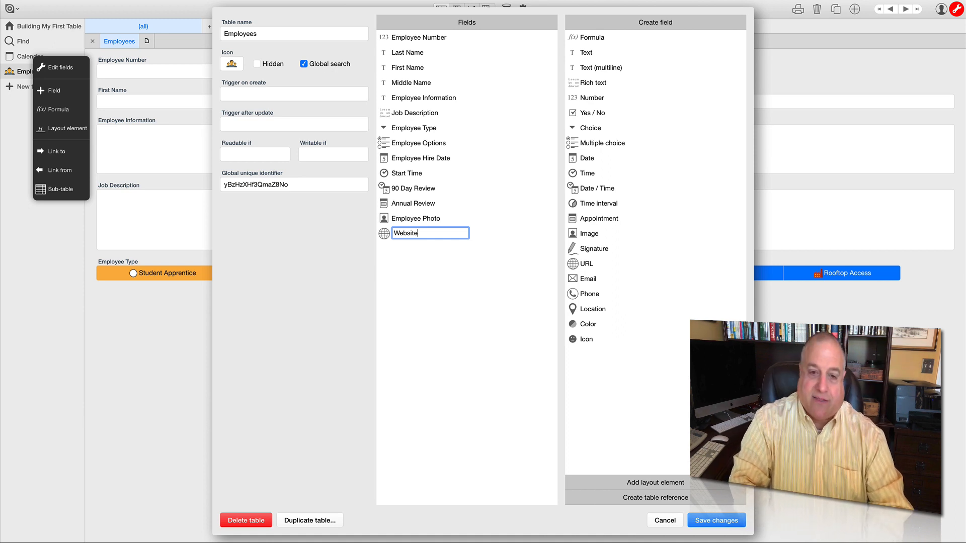
pyautogui.press('Return')
# - Add two Email fields and two Phone fields below Website in the Employees table's field list
pyautogui.click(573, 264)
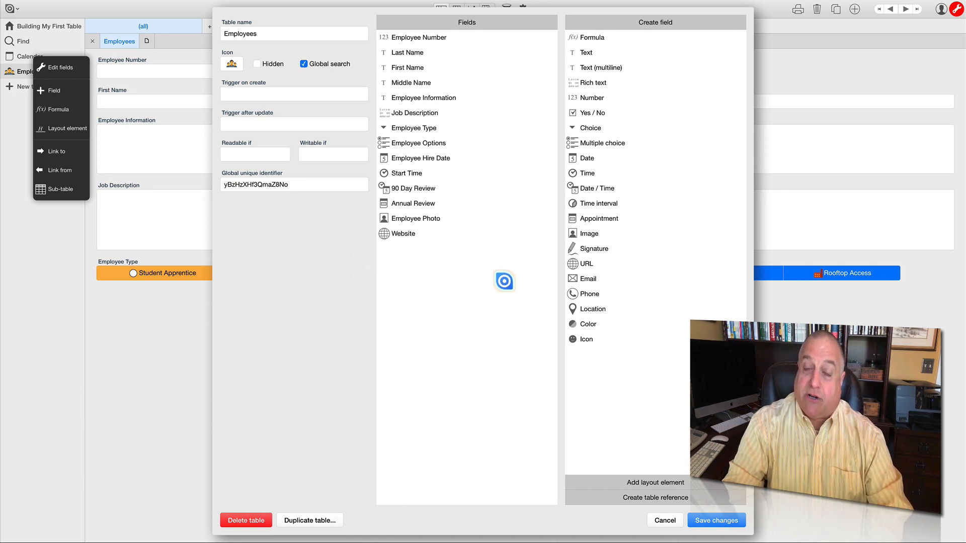
pyautogui.moveTo(571, 278); pyautogui.dragTo(423, 285)
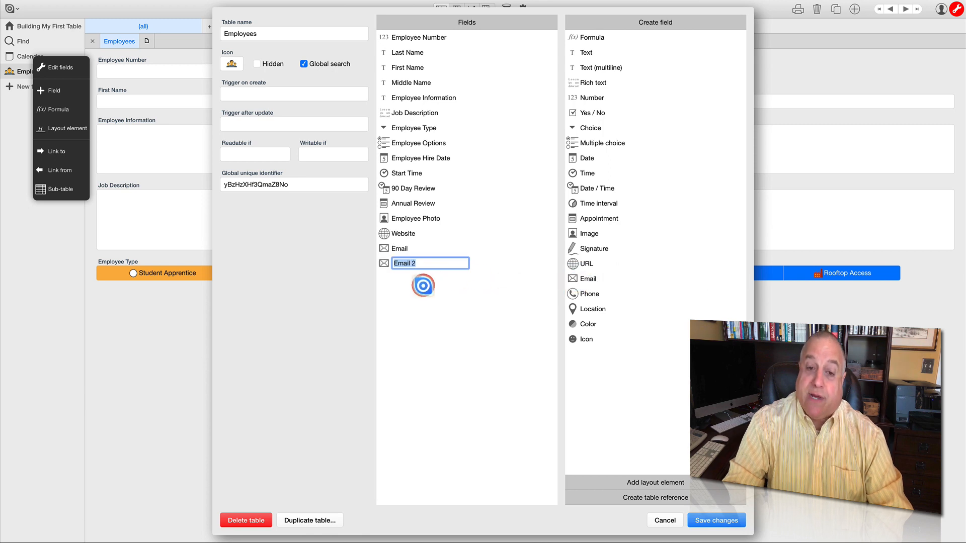
pyautogui.moveTo(578, 295); pyautogui.dragTo(402, 306)
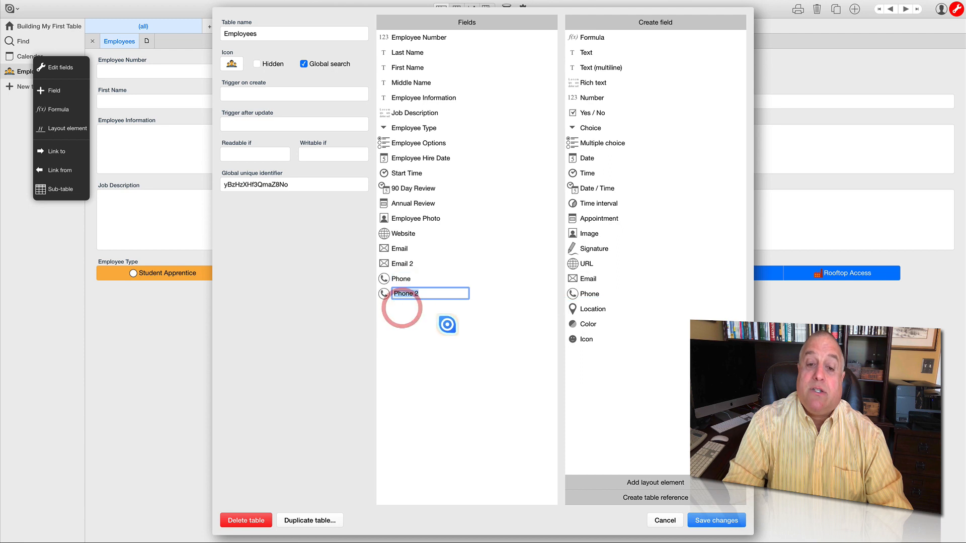
# - Rename the first Email field as Work Email and make it required
pyautogui.click(394, 248)
pyautogui.doubleClick(371, 66)
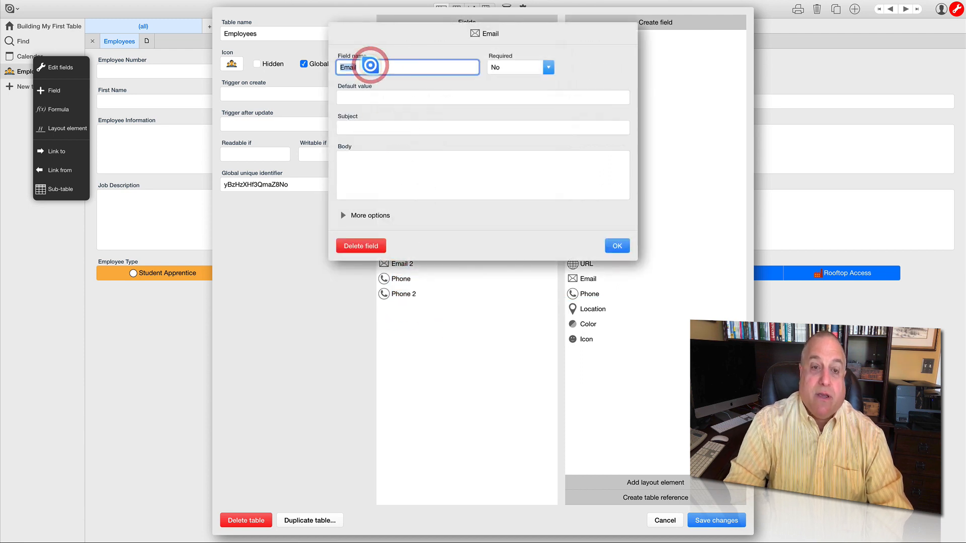
pyautogui.write('Work E')
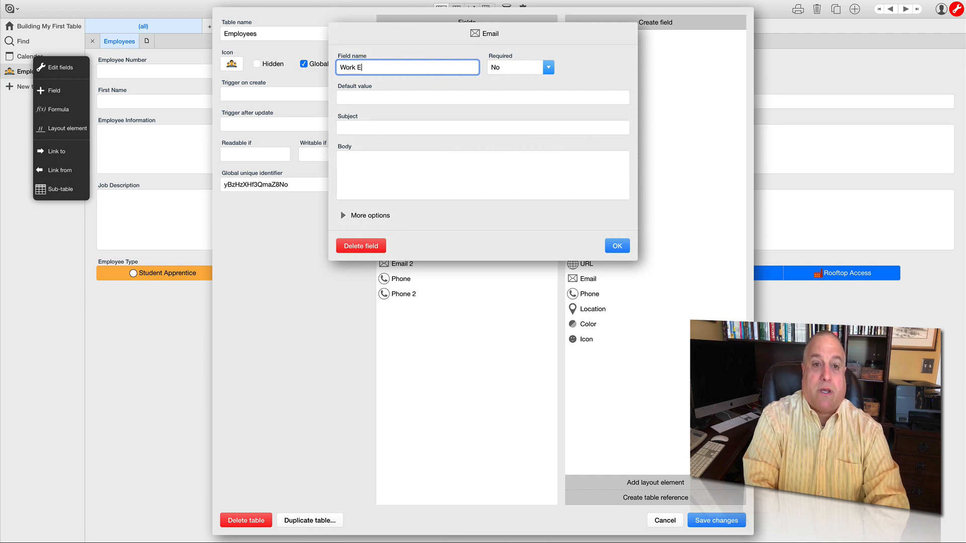
pyautogui.write('mail')
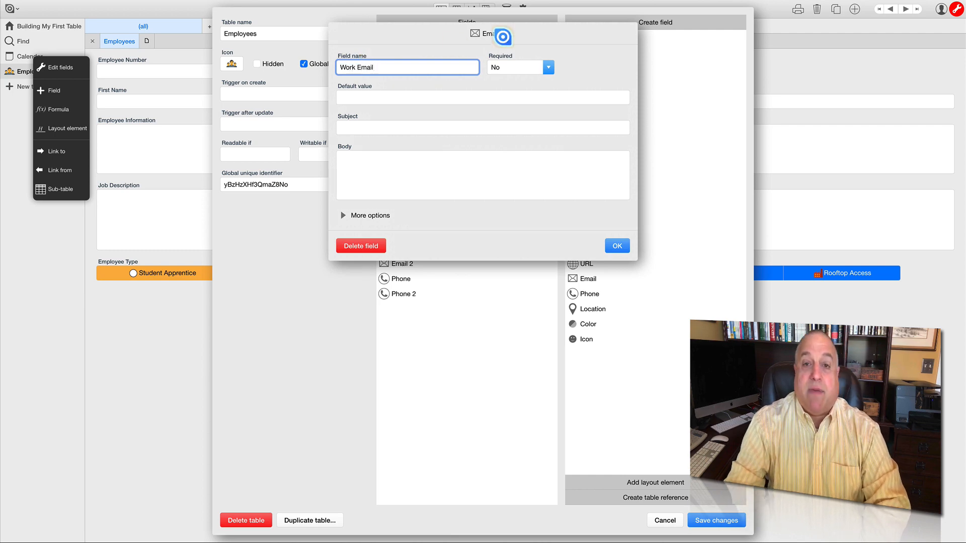
pyautogui.click(548, 67)
pyautogui.click(517, 85)
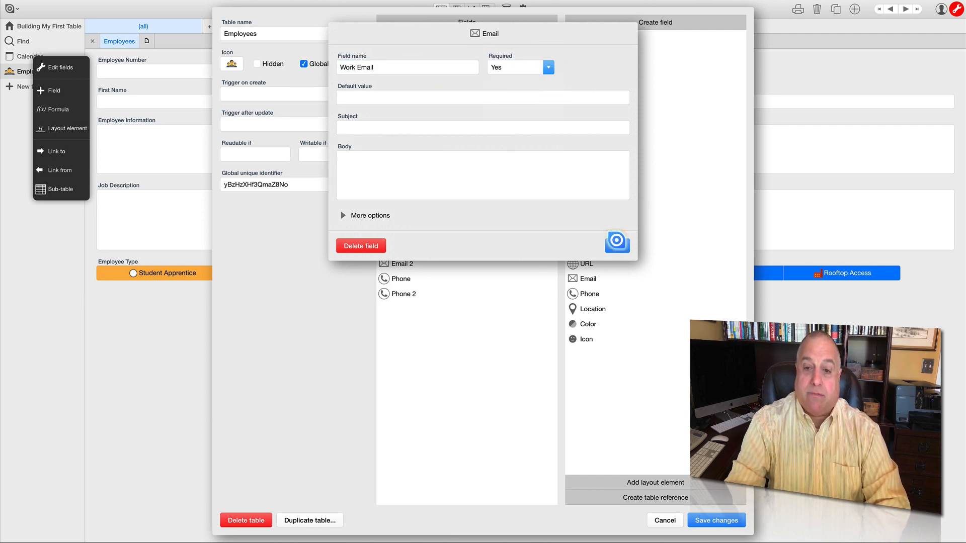
pyautogui.click(617, 245)
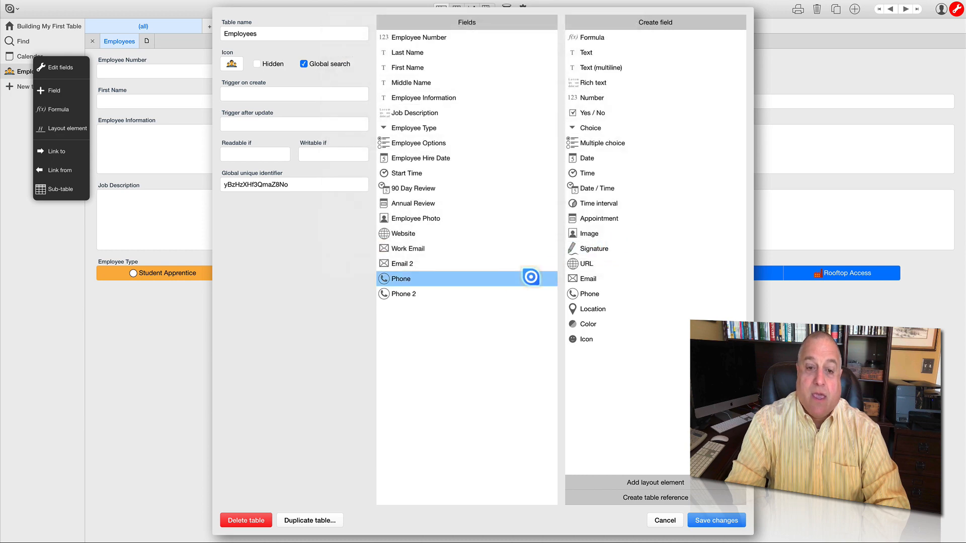
# - Rename the second Email field as Personal Email and confirm its settings
pyautogui.click(407, 264)
pyautogui.click(362, 67)
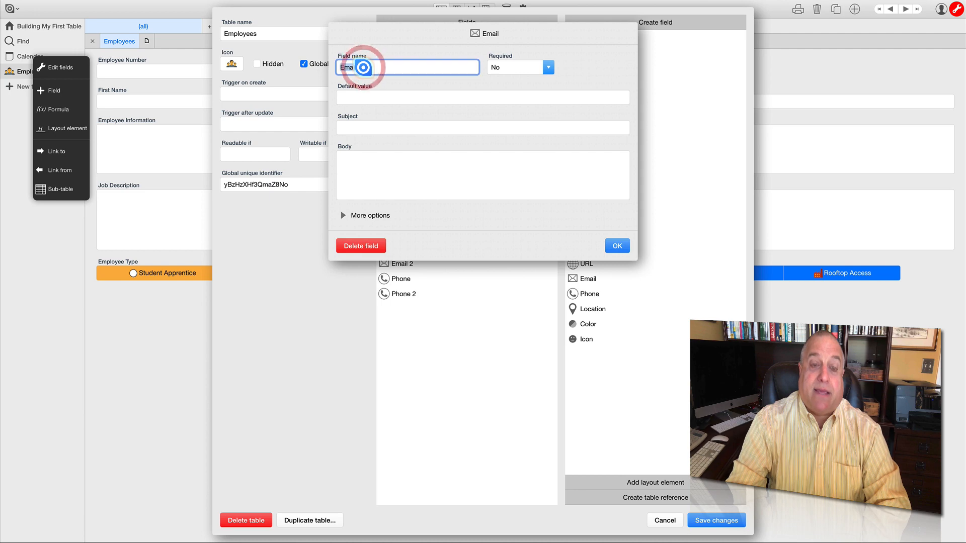
pyautogui.write('Personal Em')
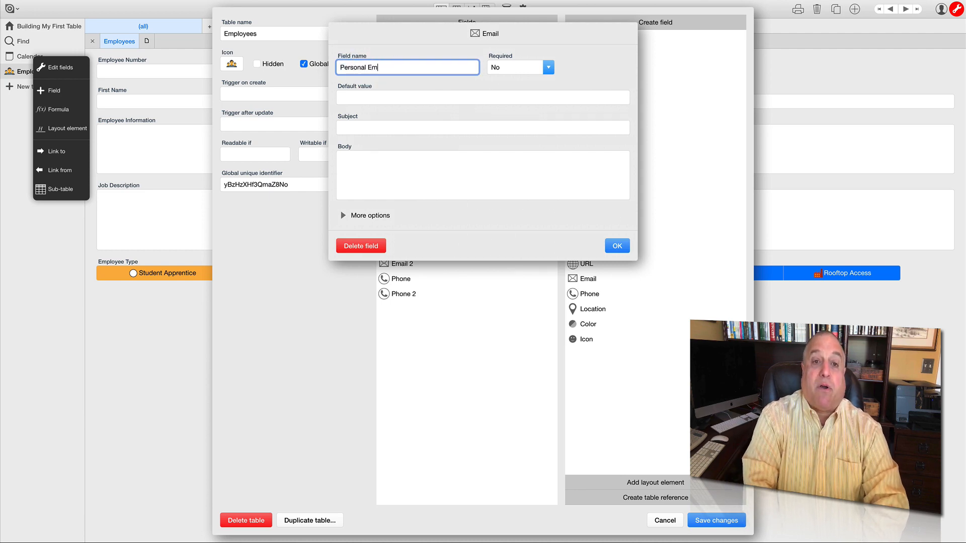
pyautogui.write('ail')
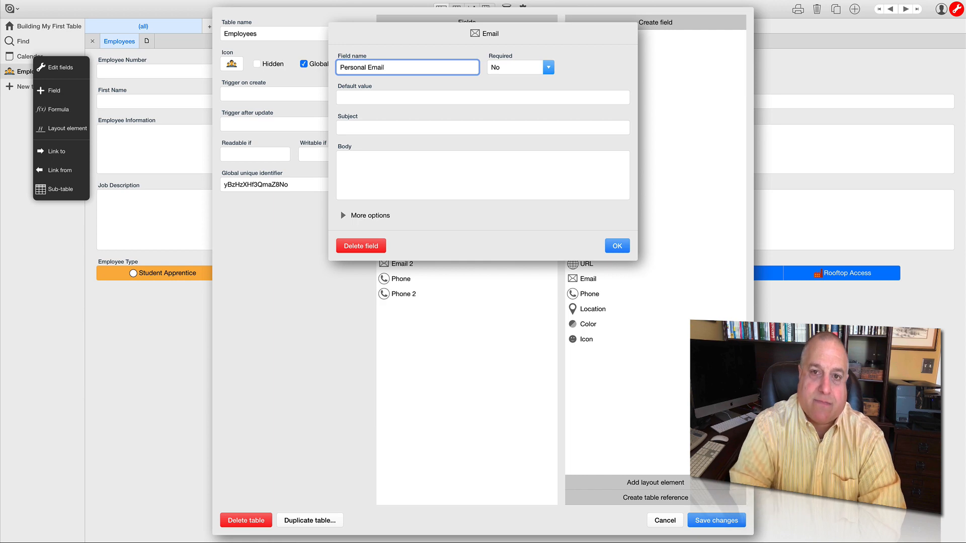
pyautogui.click(611, 245)
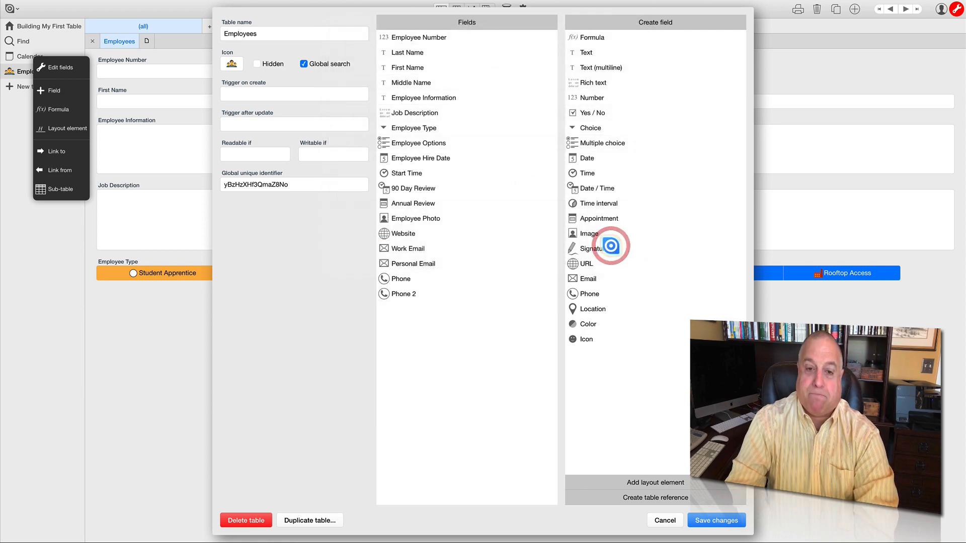
# - Rename the first Phone field as Office Phone and make it required
pyautogui.click(411, 278)
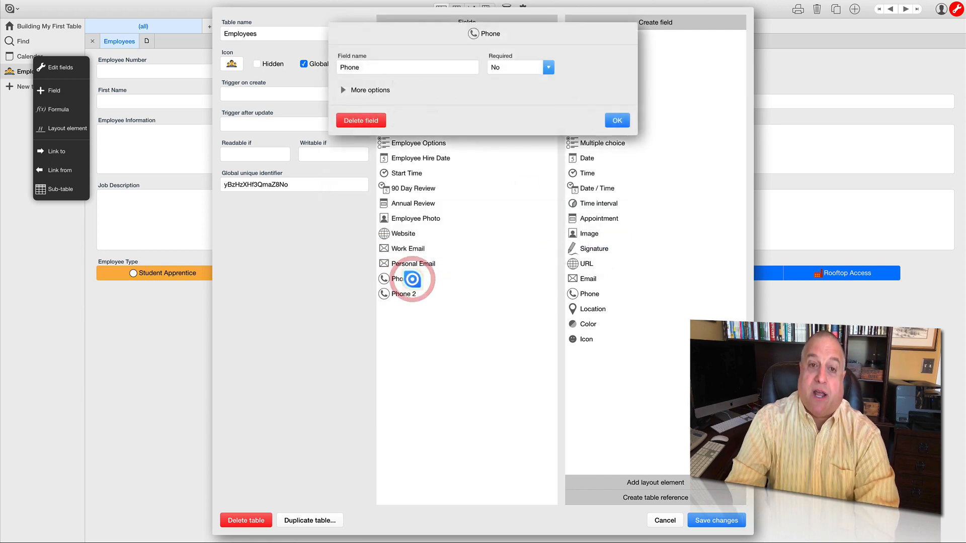
pyautogui.doubleClick(363, 67)
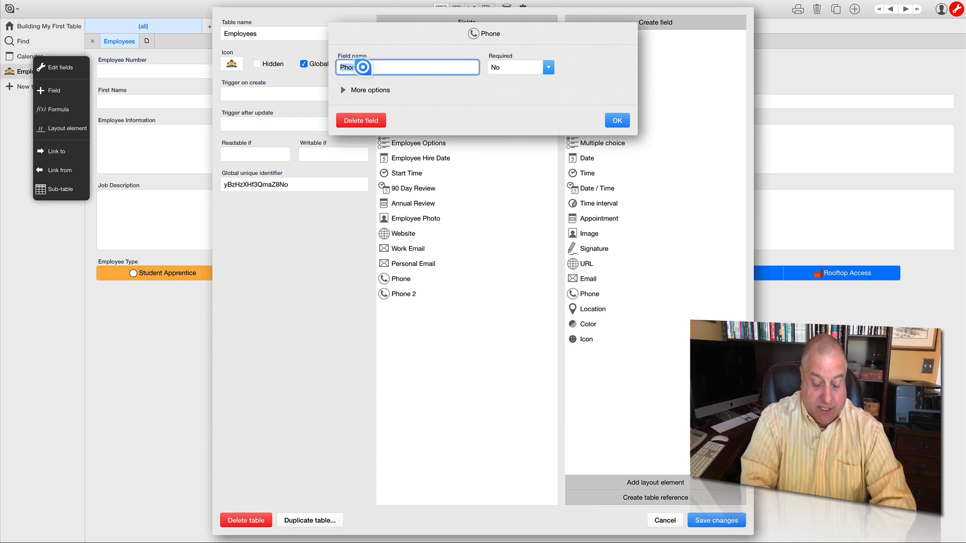
pyautogui.write('Office P')
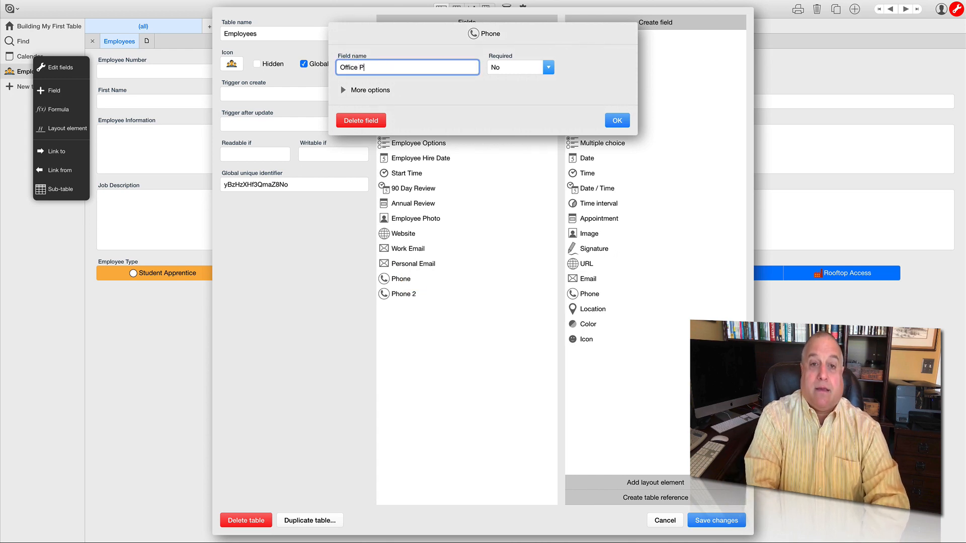
pyautogui.write('hone')
pyautogui.click(548, 68)
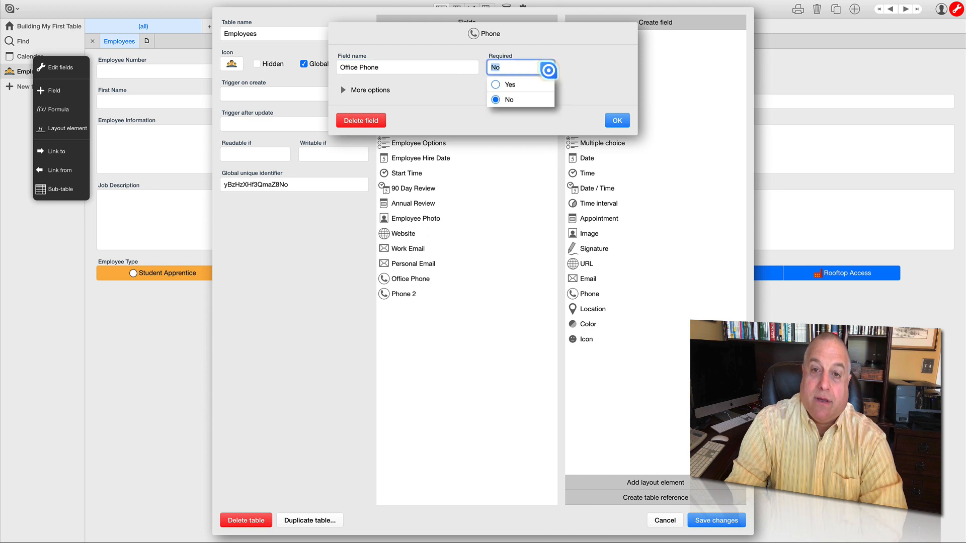
pyautogui.click(510, 84)
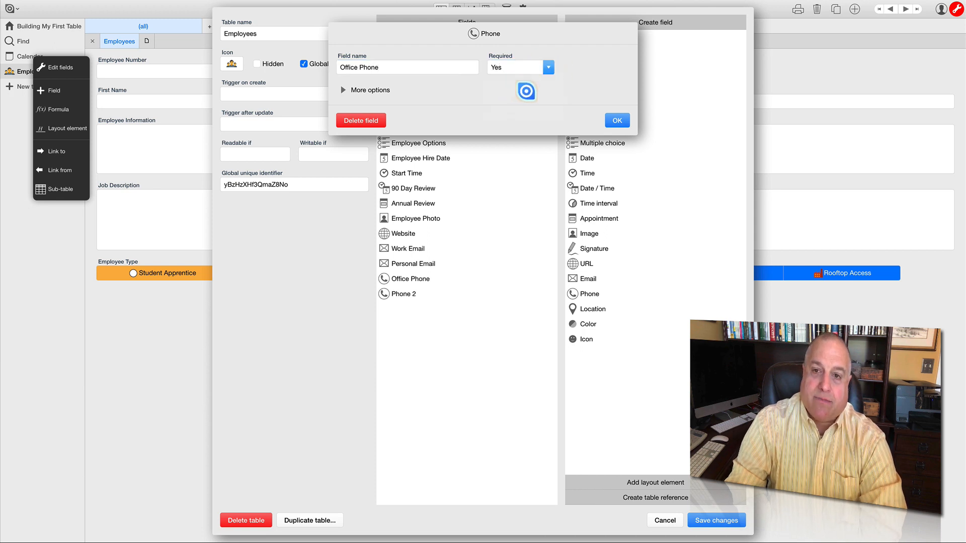
pyautogui.click(616, 120)
# - Rename the second Phone field as Cell Phone and confirm its settings
pyautogui.click(407, 294)
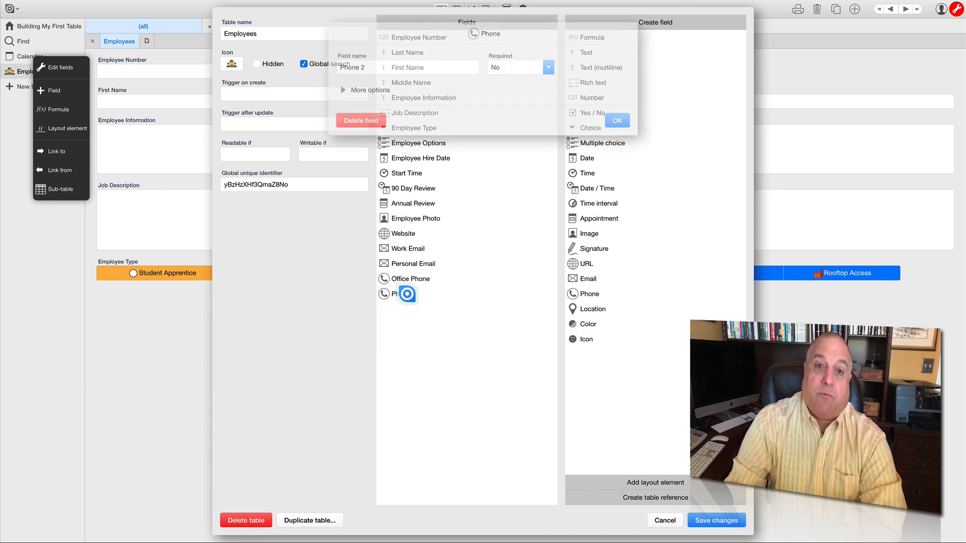
pyautogui.tripleClick(366, 67)
pyautogui.write('C')
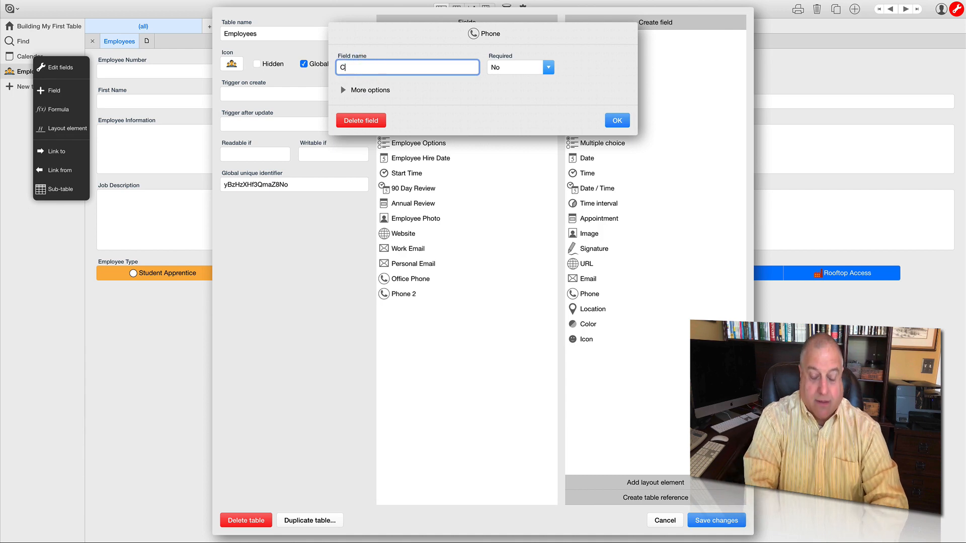
pyautogui.write('ell PHone')
pyautogui.write('hon')
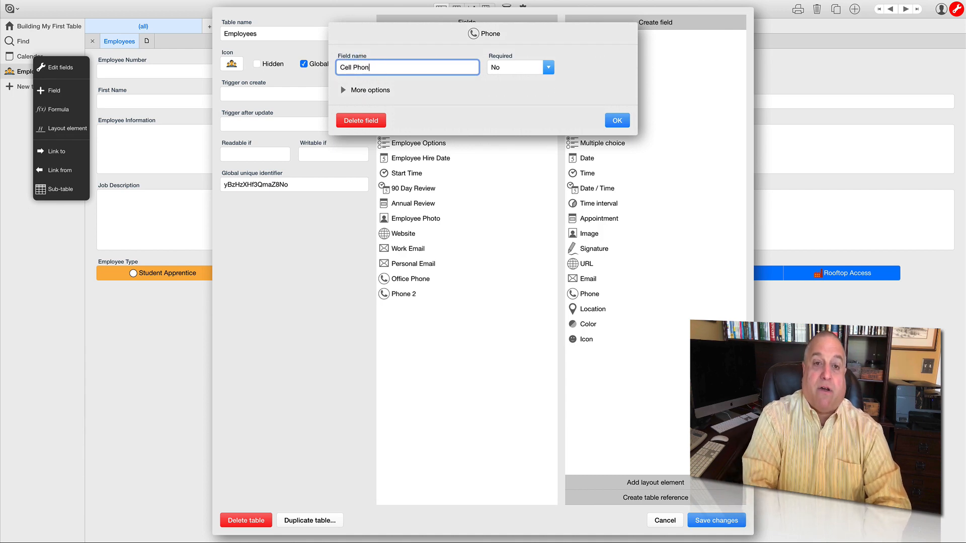
pyautogui.click(617, 120)
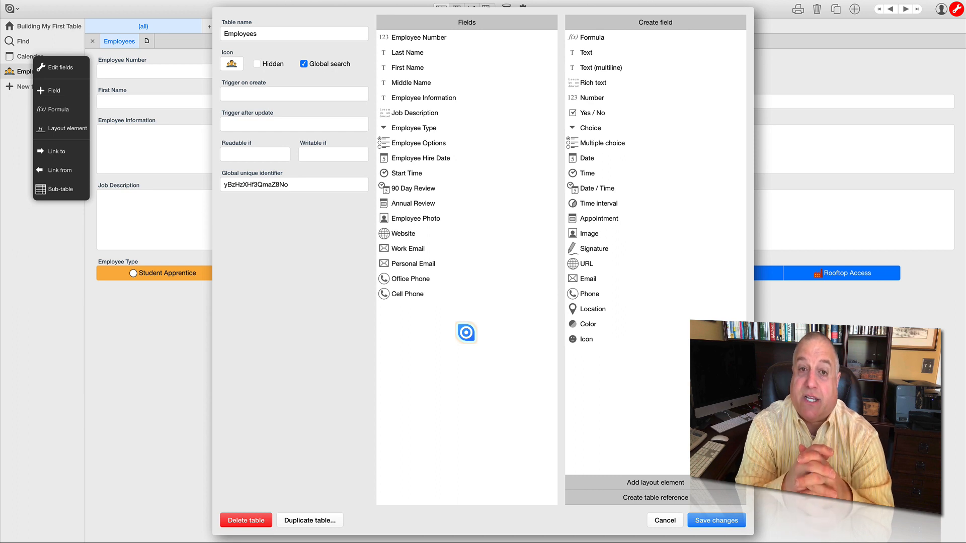
# - Examine the Last Name field's settings, including its additional options, and close them unchanged
pyautogui.click(406, 53)
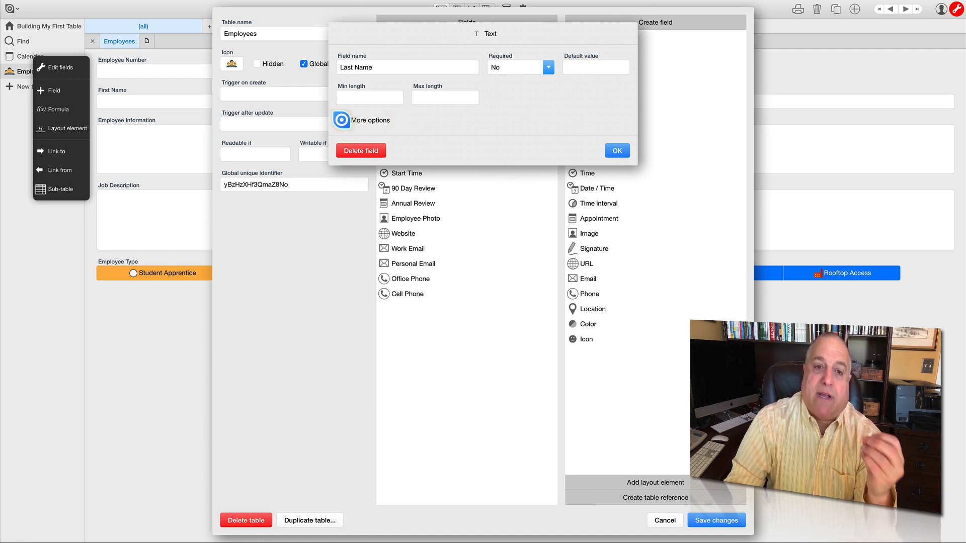
pyautogui.click(341, 120)
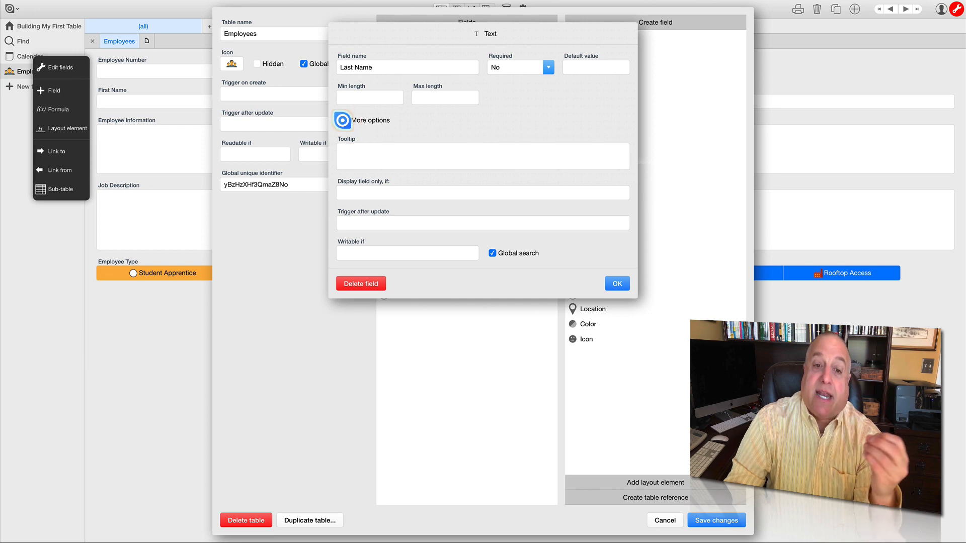
pyautogui.click(342, 120)
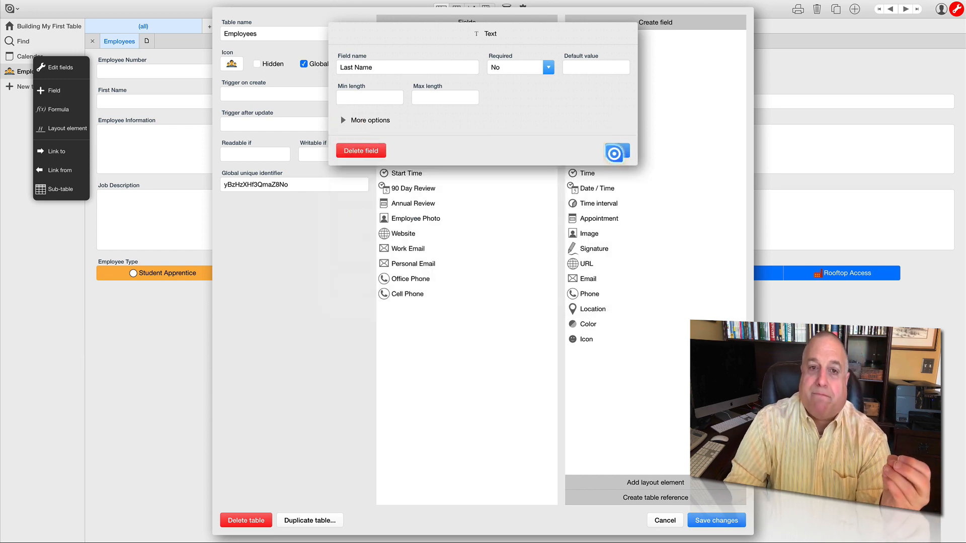
pyautogui.click(615, 152)
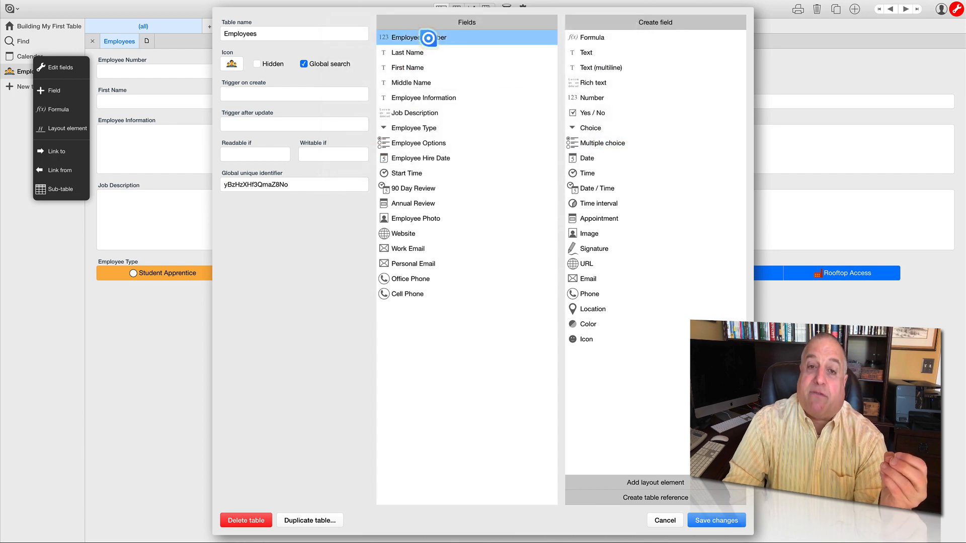
# - Set the Employee Number field's minimum to 10000 and its maximum to 99999
pyautogui.click(428, 38)
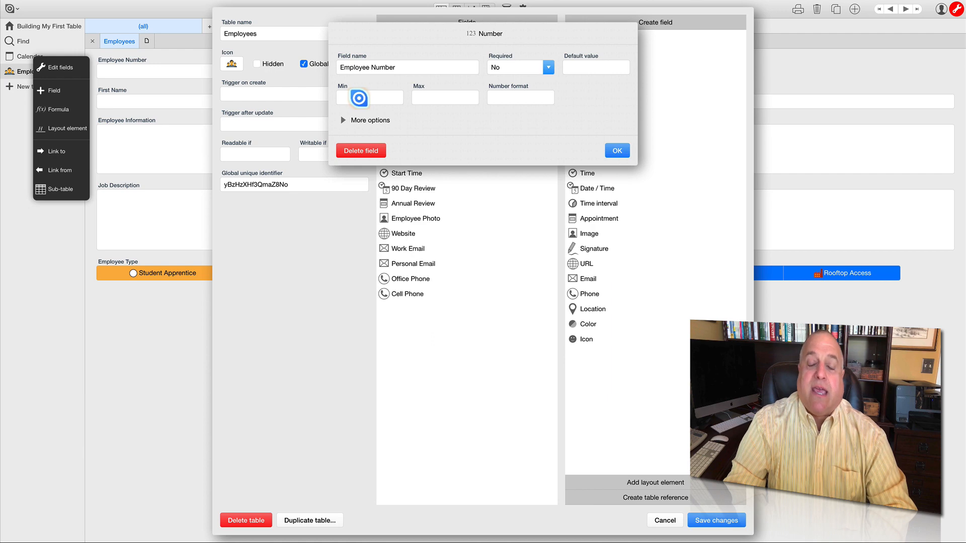
pyautogui.click(359, 98)
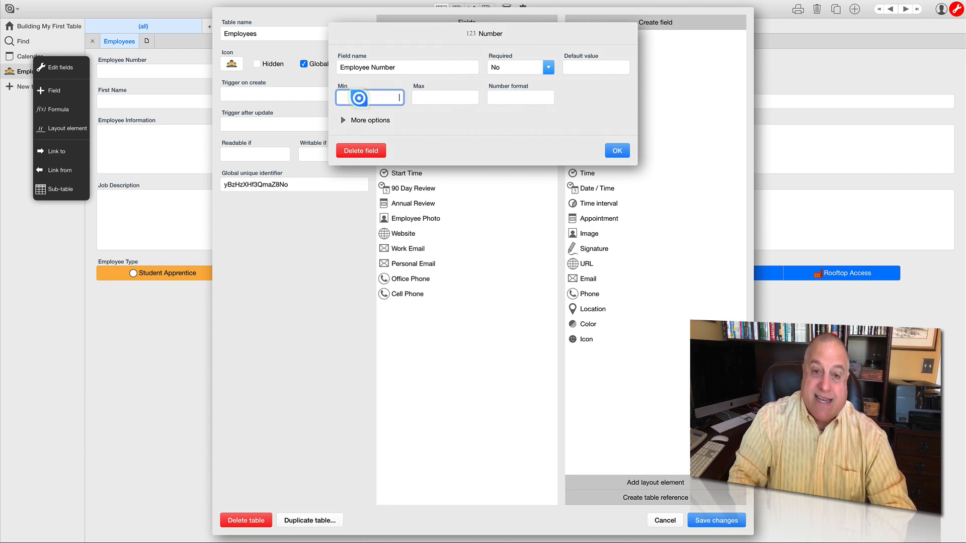
pyautogui.write('10000')
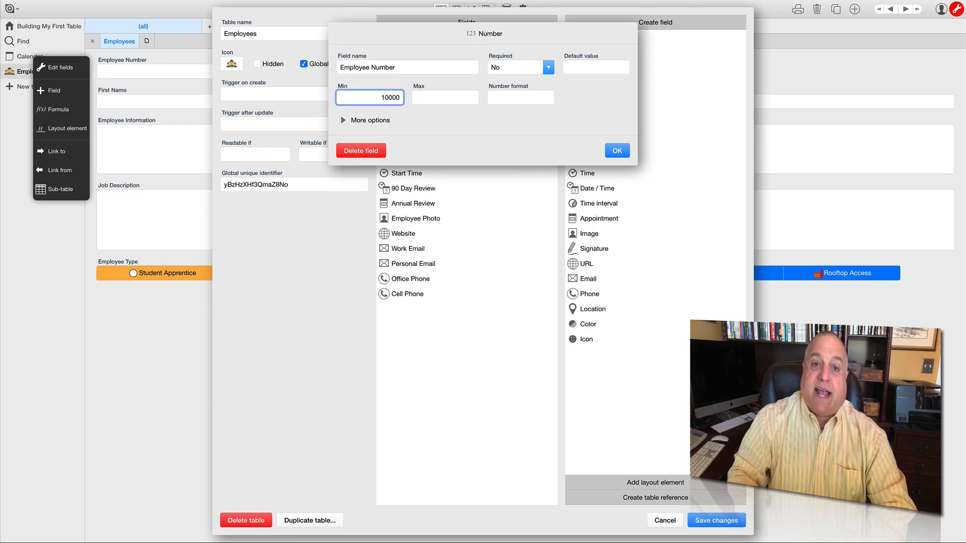
pyautogui.click(434, 96)
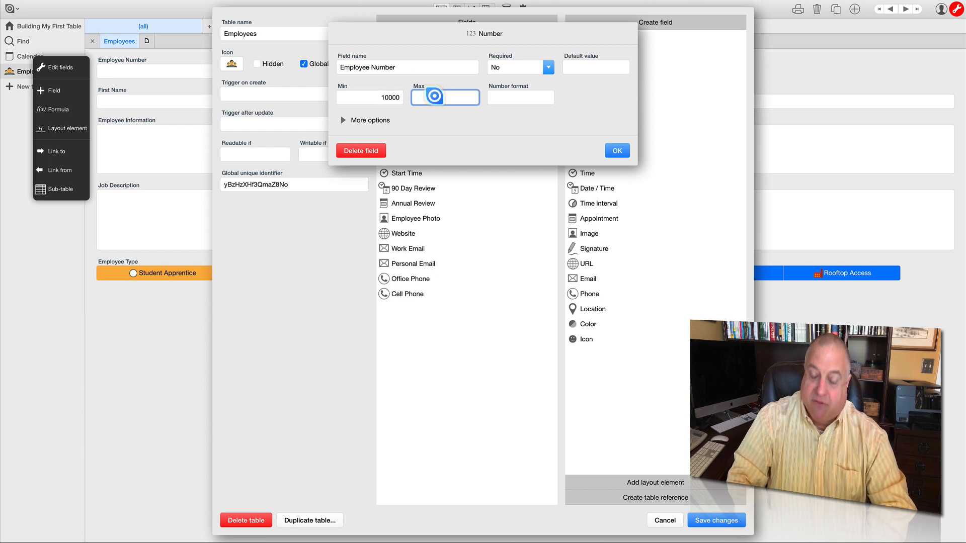
pyautogui.write('99999')
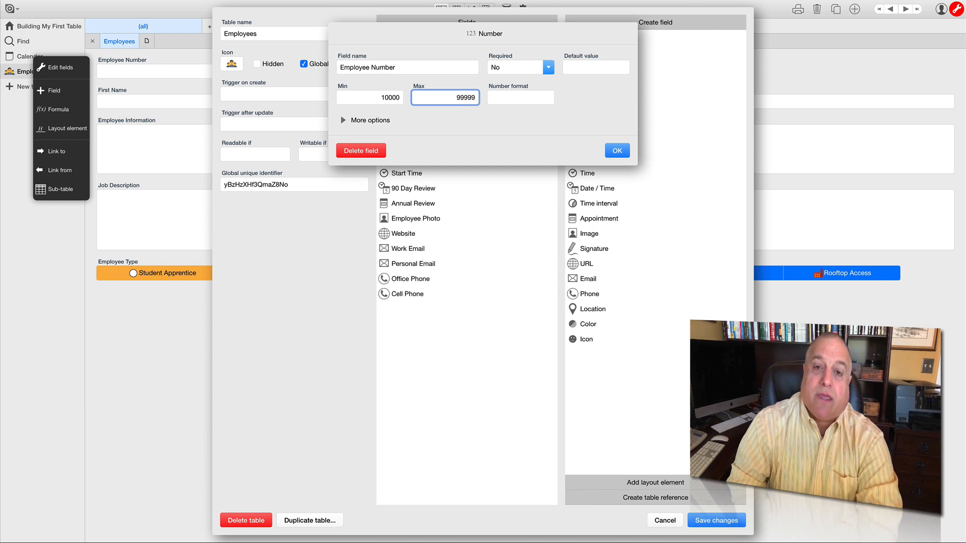
pyautogui.click(450, 116)
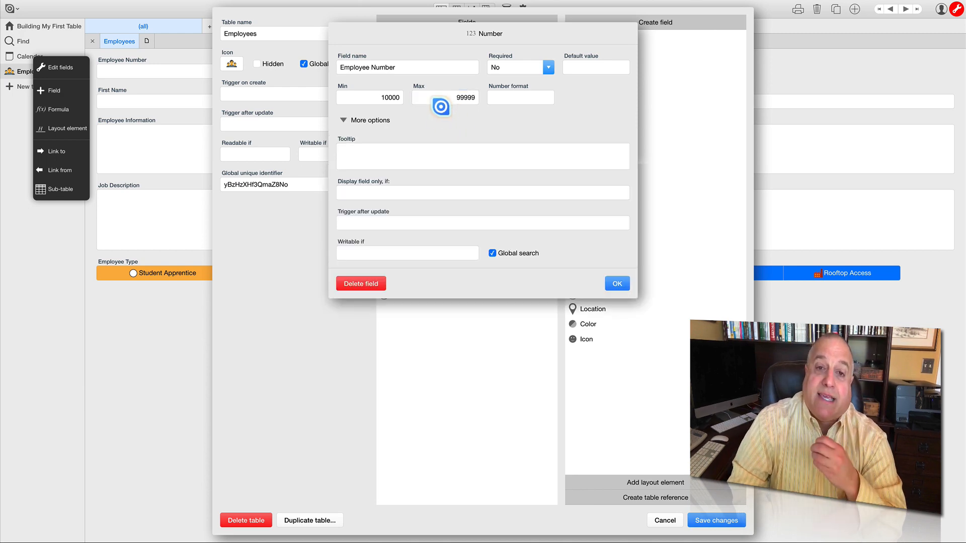
pyautogui.click(365, 120)
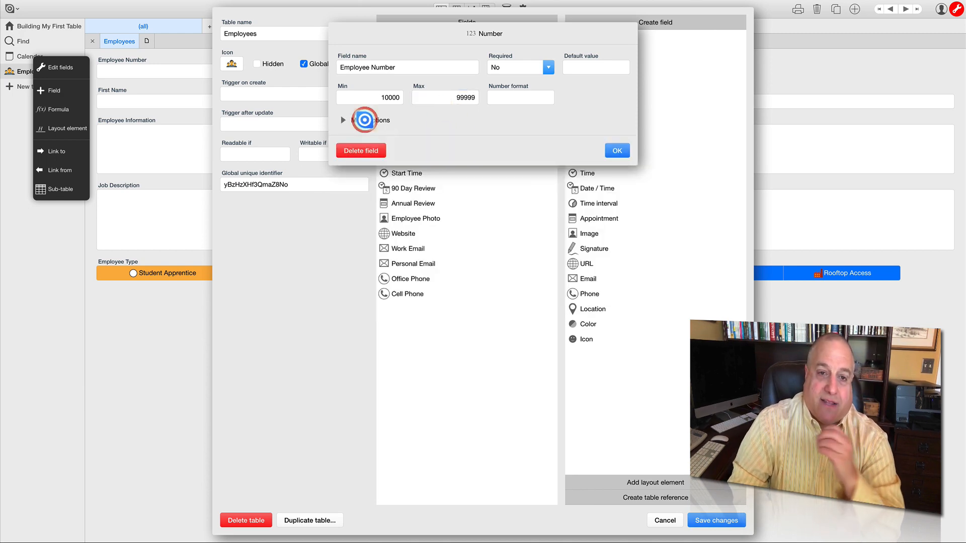
# - Set # as the prefix in the Employee Number field's number format
pyautogui.click(520, 98)
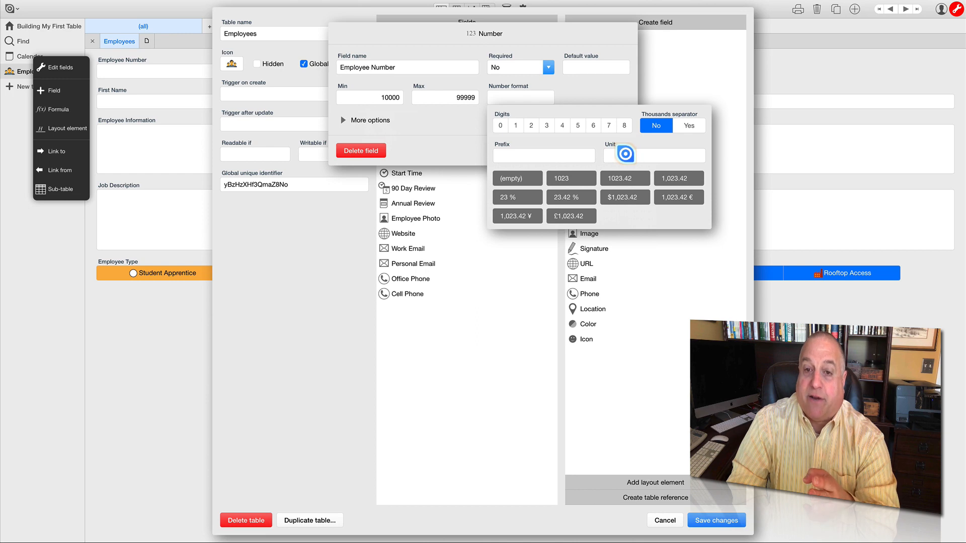
pyautogui.click(544, 157)
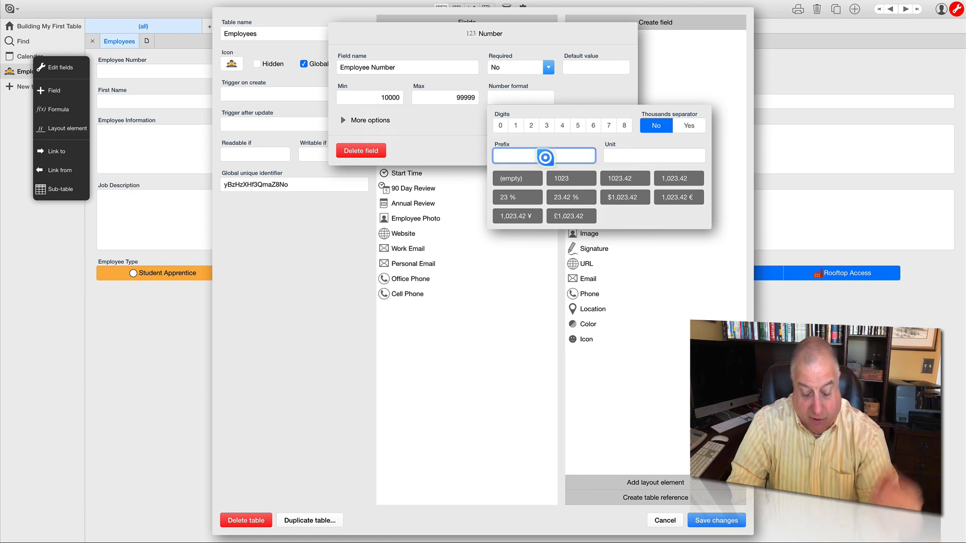
pyautogui.write('#')
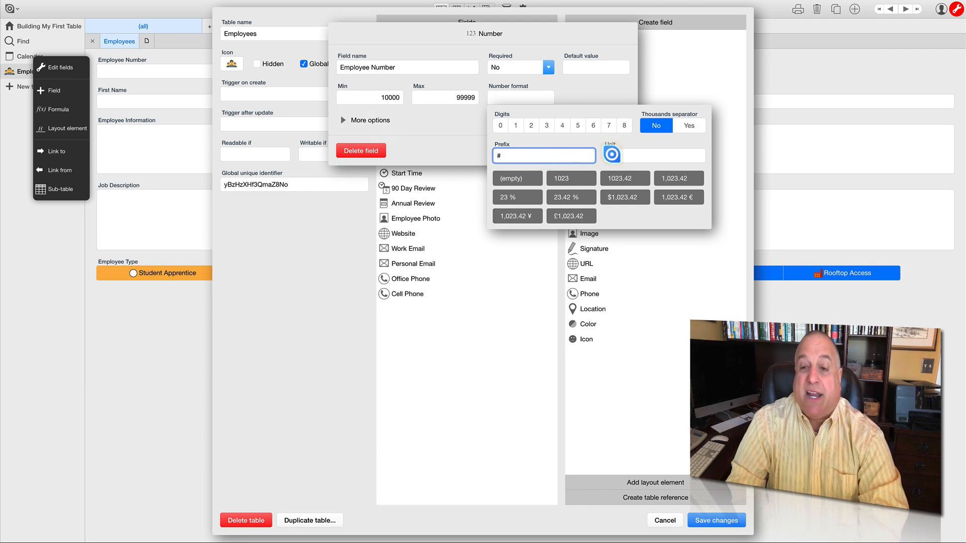
# - Try Hrs as the unit in the Employee Number field's number format and clear it again
pyautogui.click(611, 154)
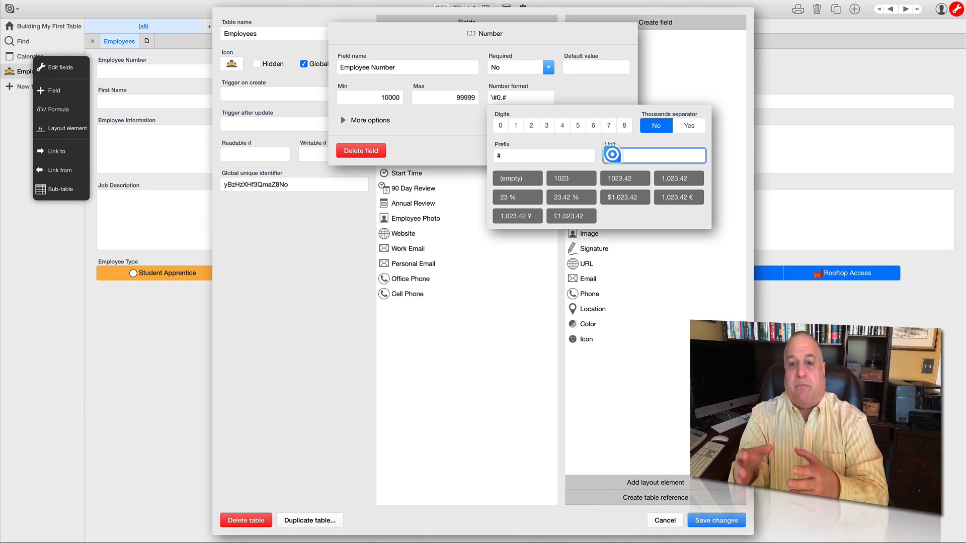
pyautogui.write('Hrs')
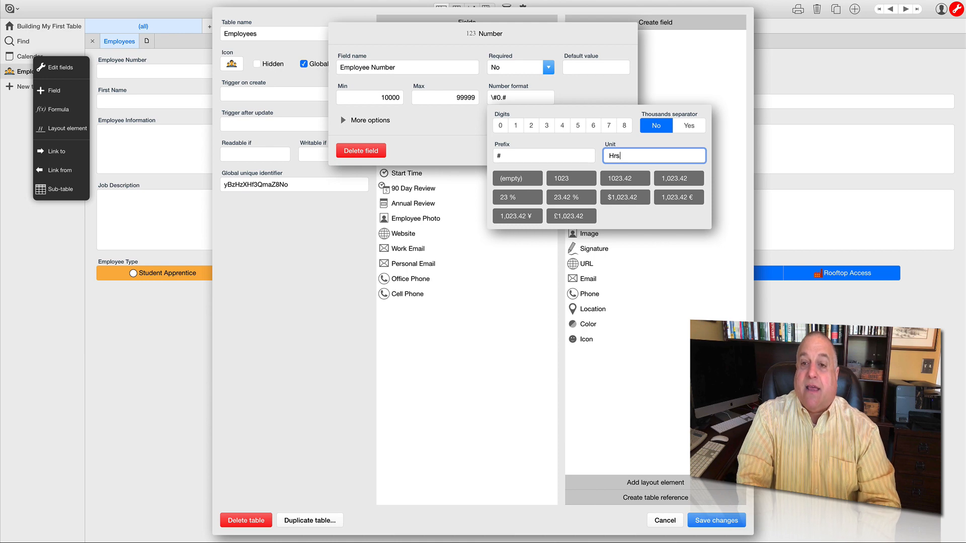
pyautogui.press('BackSpace')
pyautogui.press('BackSpace')
pyautogui.press('BackSpace')
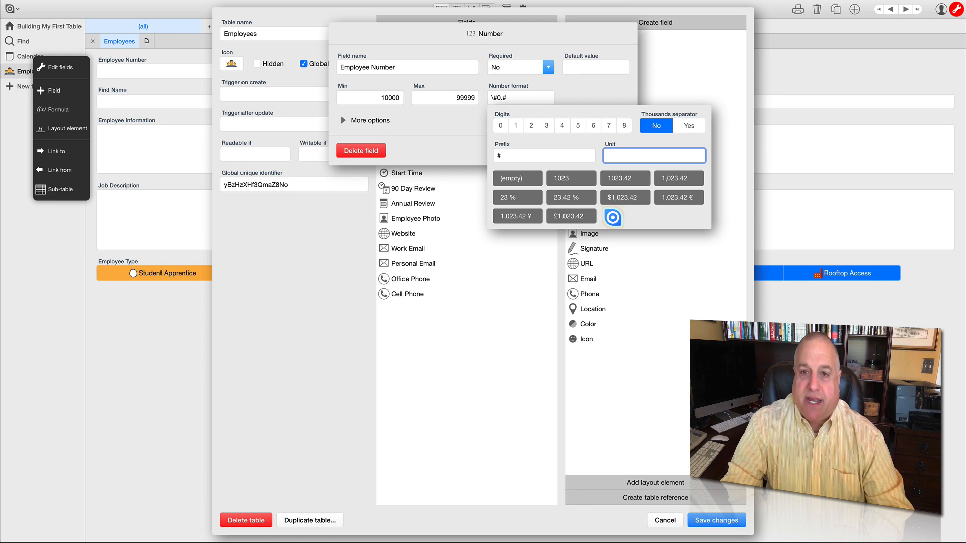
# - Keep # as the number format's prefix with an empty unit and confirm the Employee Number field's settings
pyautogui.click(502, 155)
pyautogui.write('#')
pyautogui.click(610, 155)
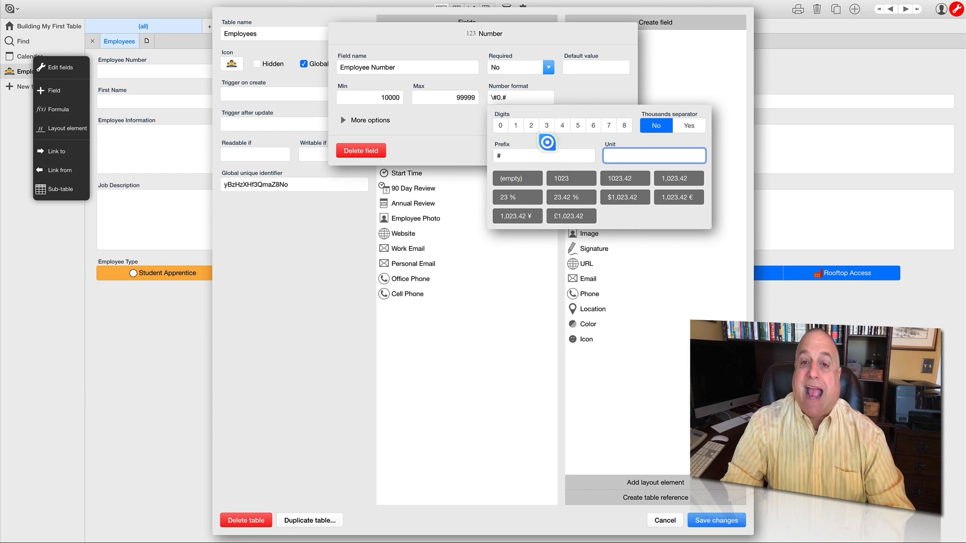
pyautogui.click(464, 149)
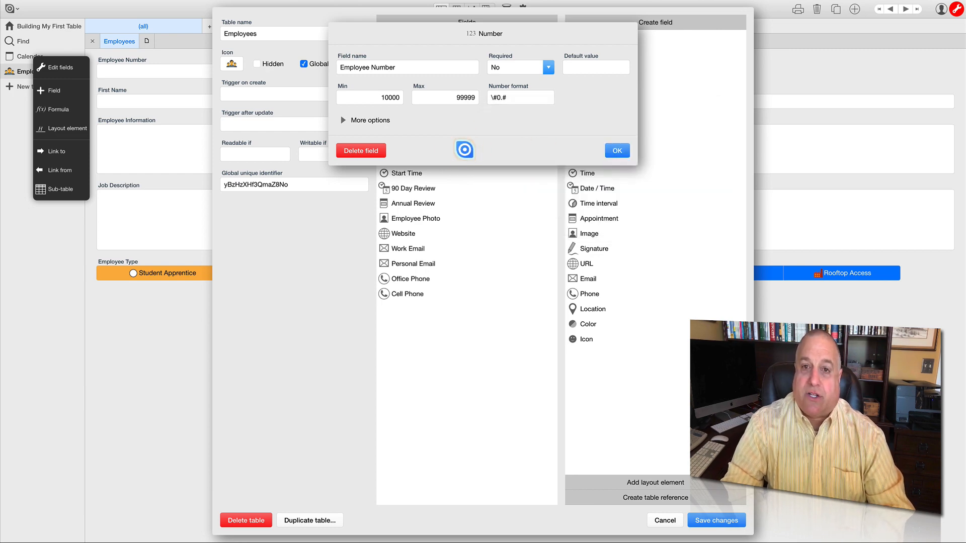
pyautogui.click(616, 150)
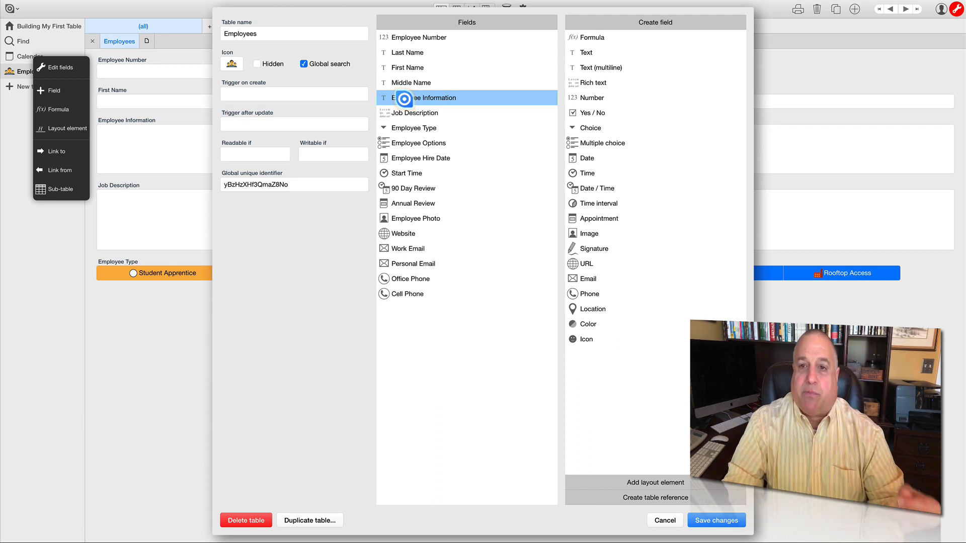
# - Review the settings of the Employee Information, Job Description, Employee Type and Employee Options fields one after another
pyautogui.click(404, 99)
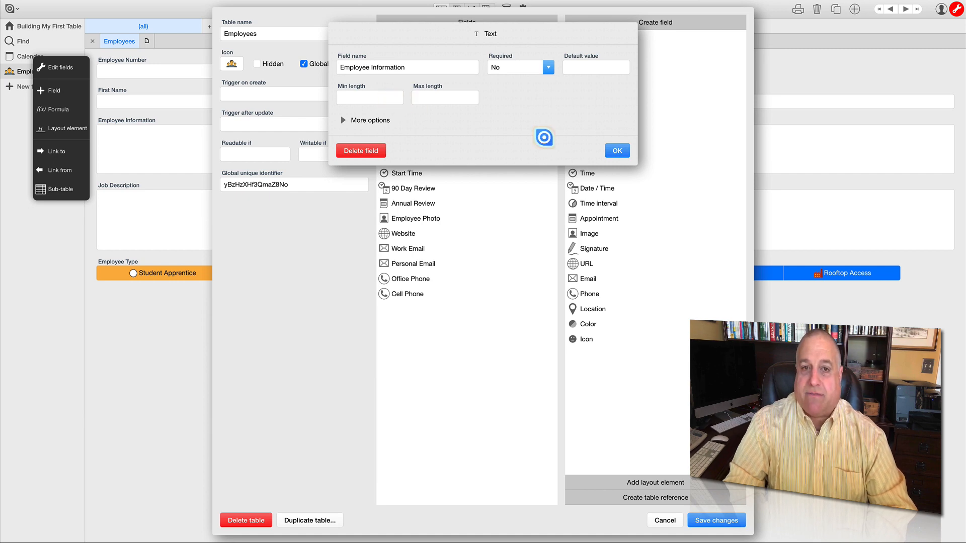
pyautogui.click(617, 150)
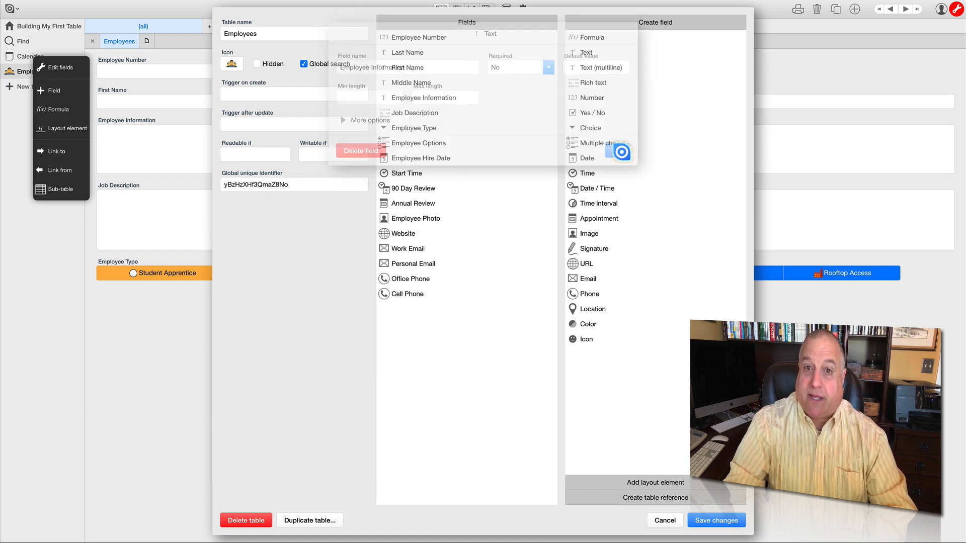
pyautogui.click(430, 114)
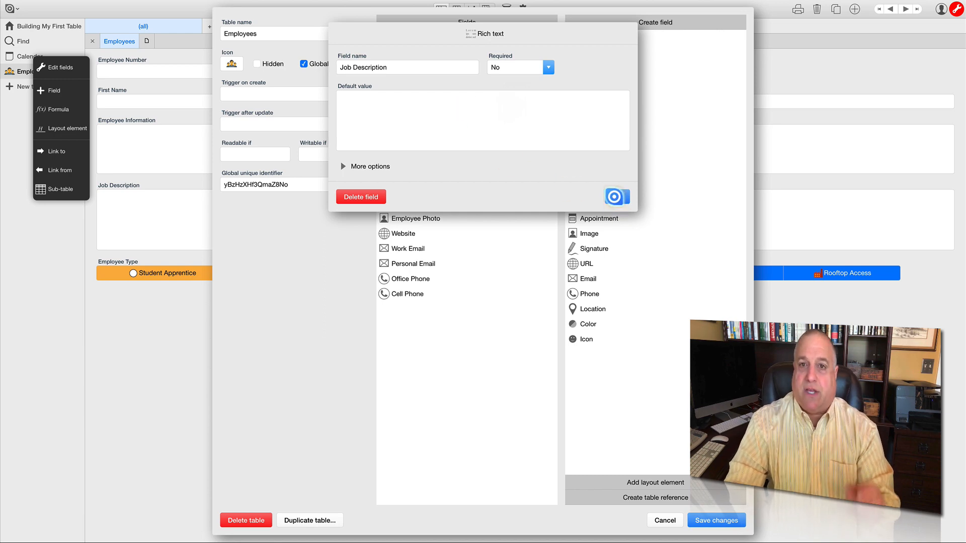
pyautogui.click(614, 197)
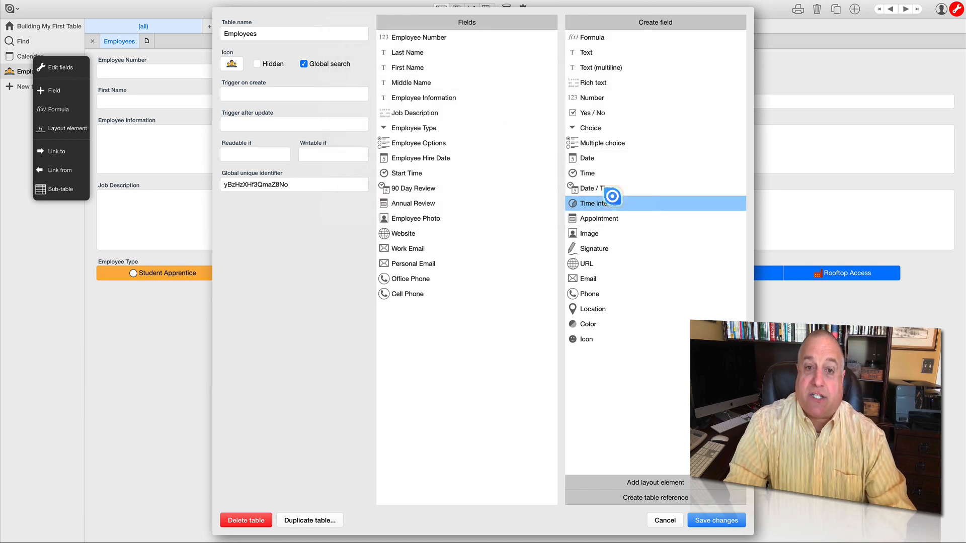
pyautogui.click(429, 127)
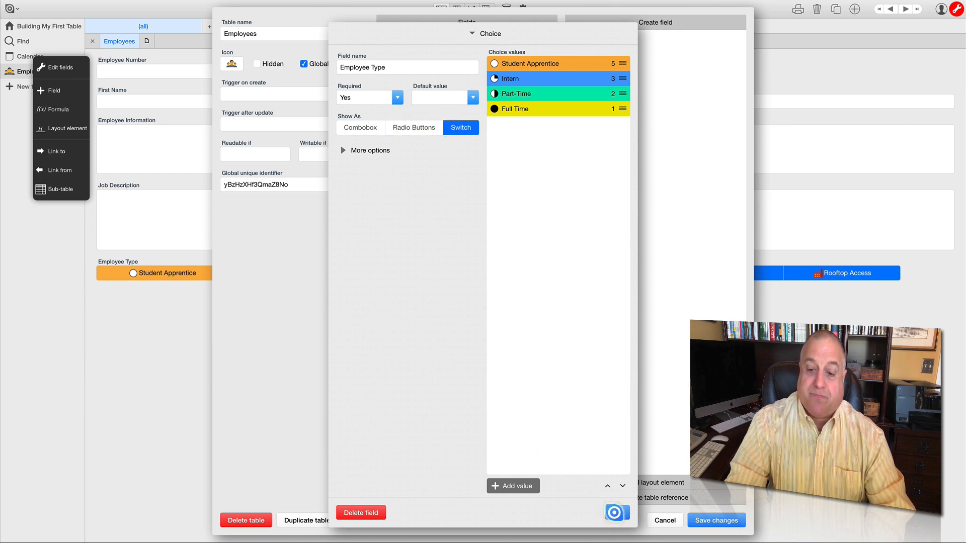
pyautogui.click(615, 513)
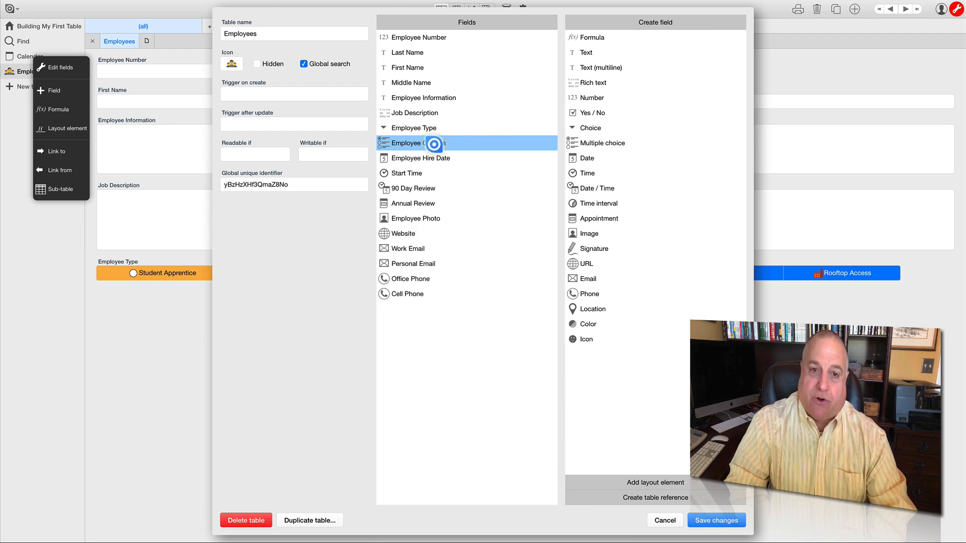
pyautogui.click(434, 144)
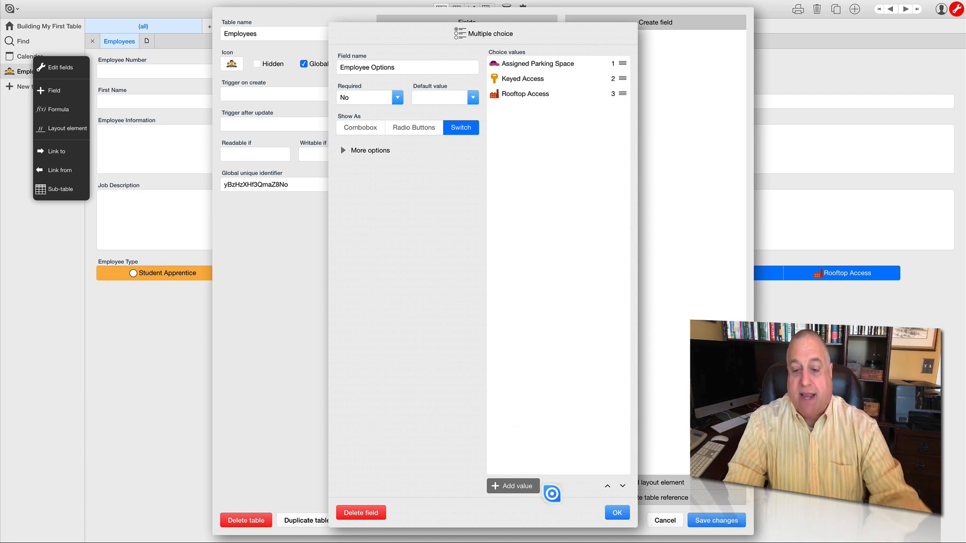
pyautogui.click(617, 513)
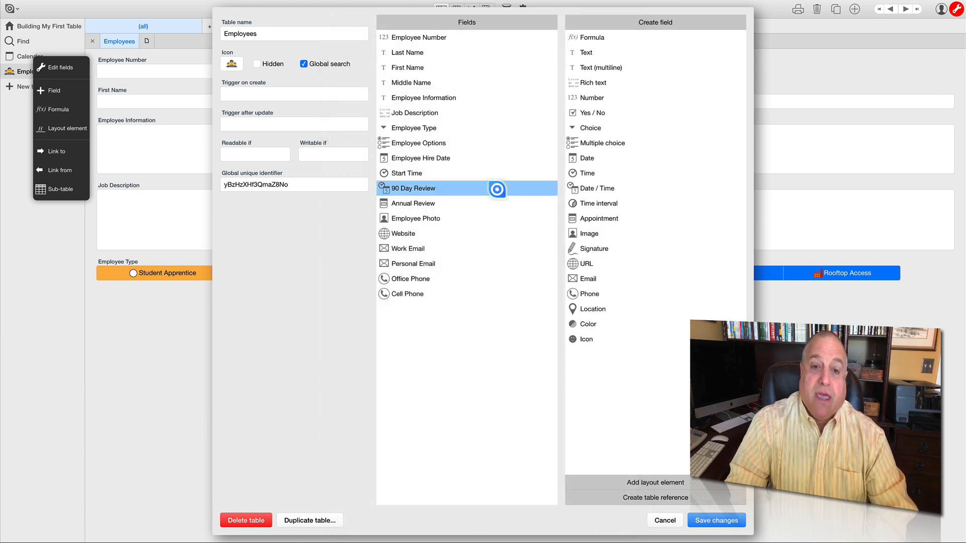
# - Review the Employee Hire Date field's calendar and anniversary settings and the Start Time field's time format
pyautogui.click(448, 159)
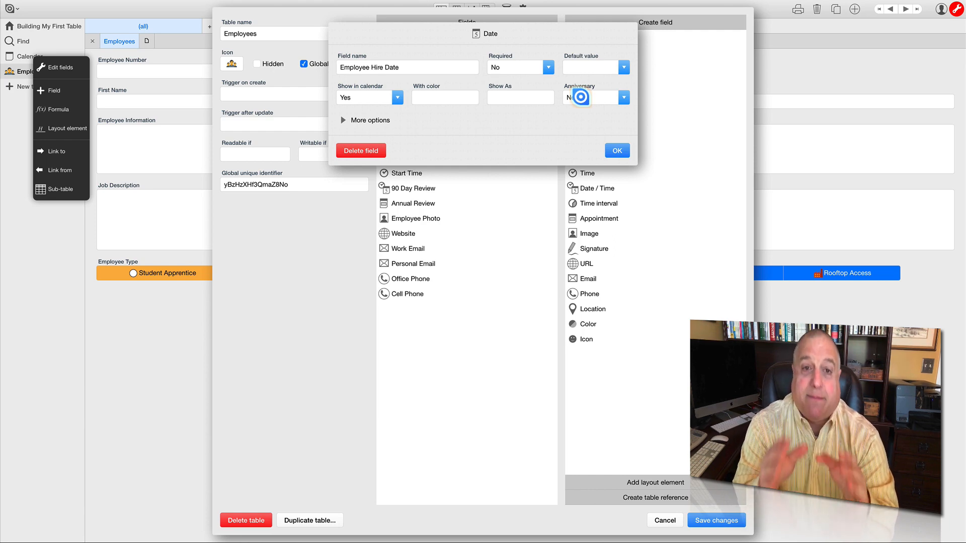
pyautogui.click(616, 150)
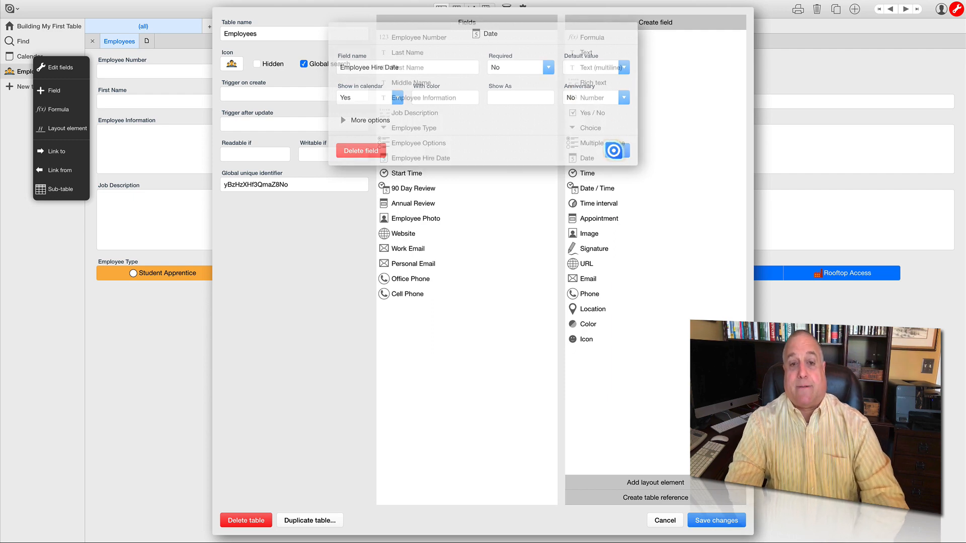
pyautogui.click(401, 174)
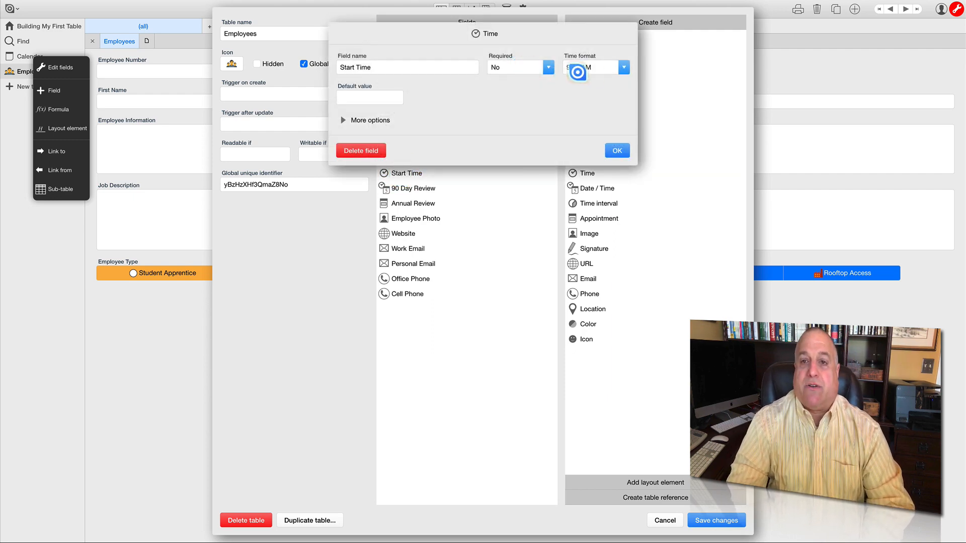
pyautogui.click(623, 67)
pyautogui.click(509, 98)
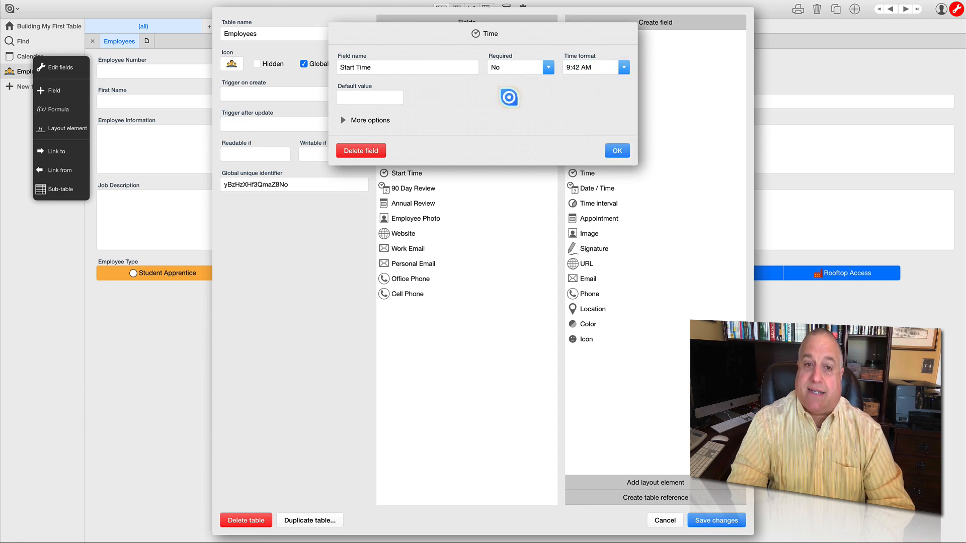
pyautogui.click(617, 150)
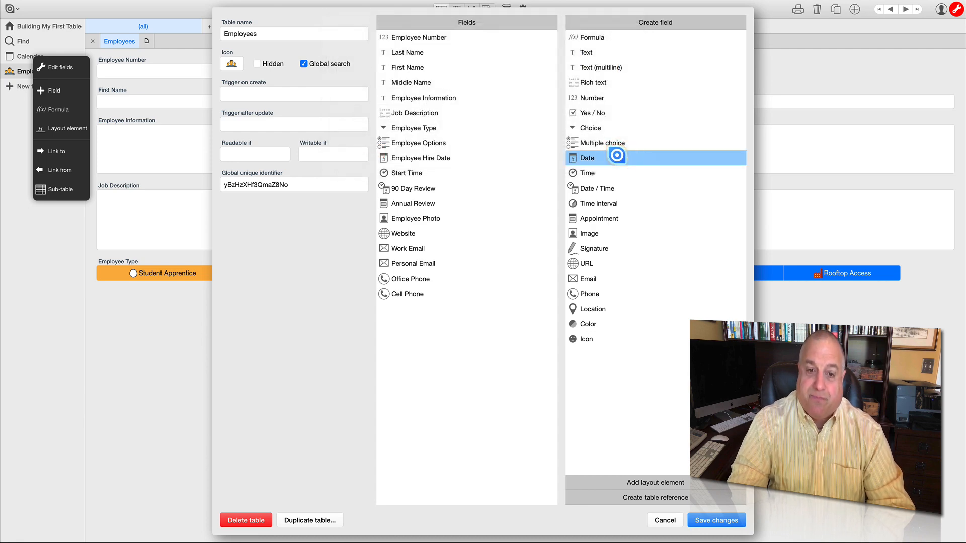
# - Examine the file handling choices of the Employee Photo field and keep Any file
pyautogui.click(431, 224)
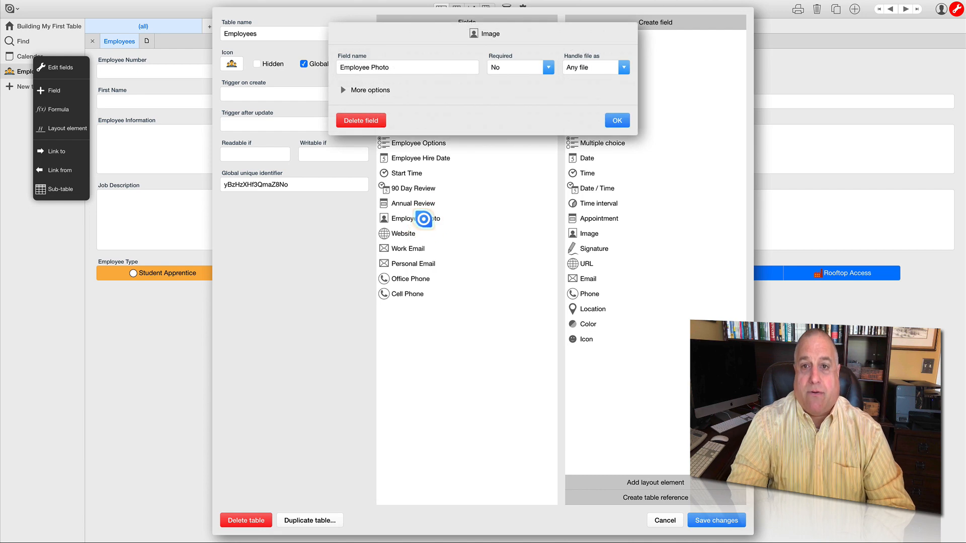
pyautogui.click(623, 67)
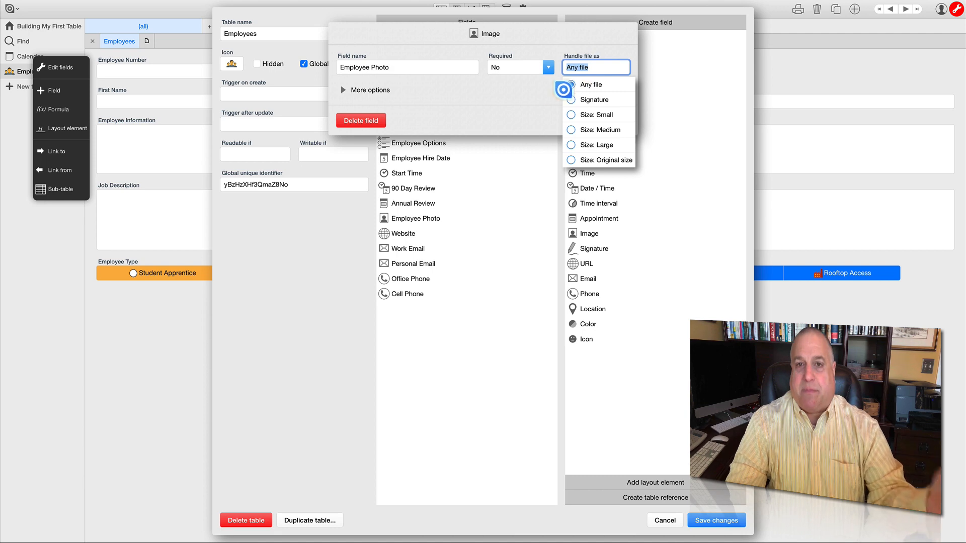
pyautogui.click(533, 103)
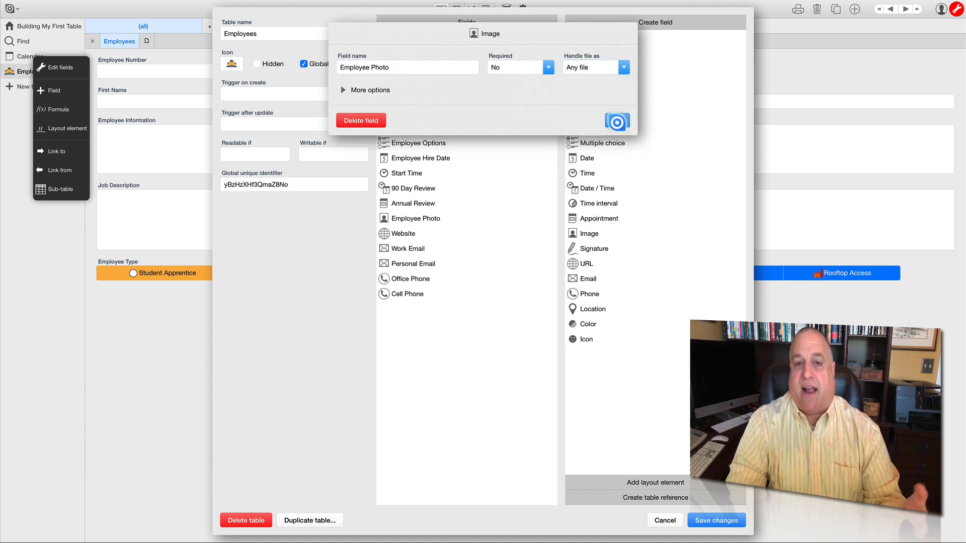
pyautogui.click(617, 122)
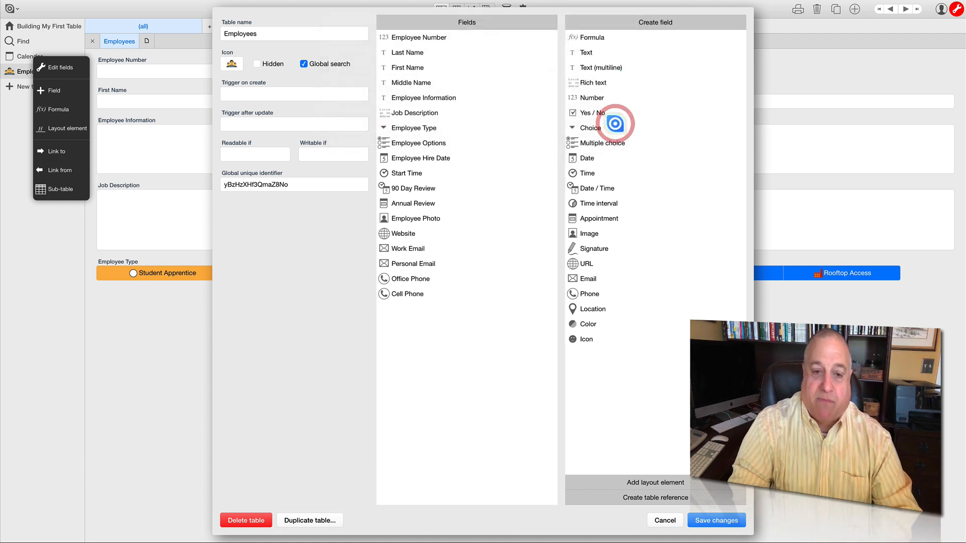
# - Check the Website field's Required options, keep No and close the field's settings
pyautogui.click(439, 236)
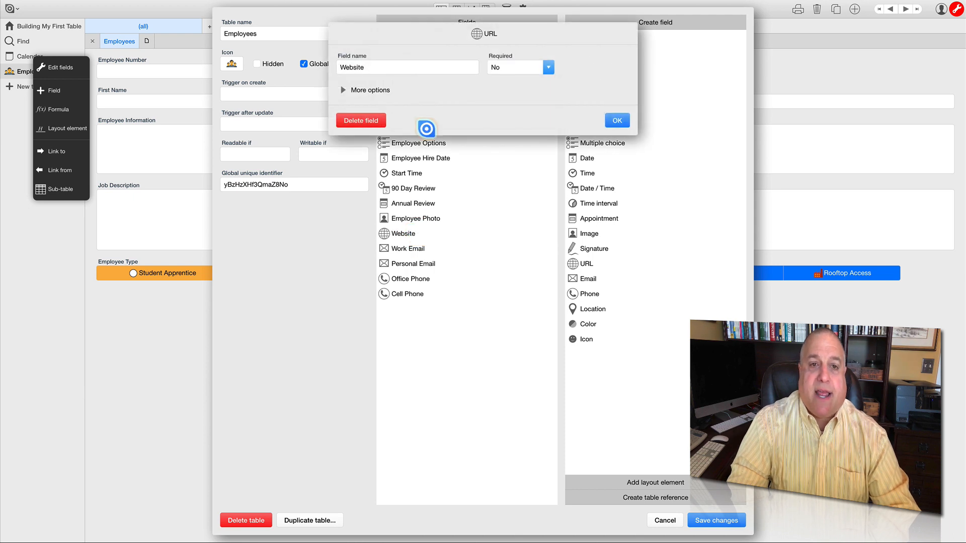
pyautogui.click(513, 68)
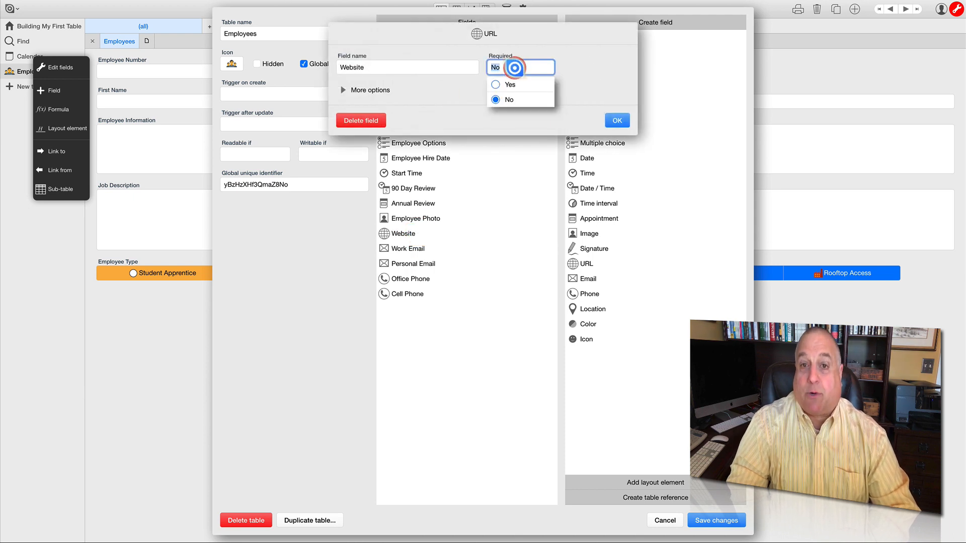
pyautogui.click(498, 99)
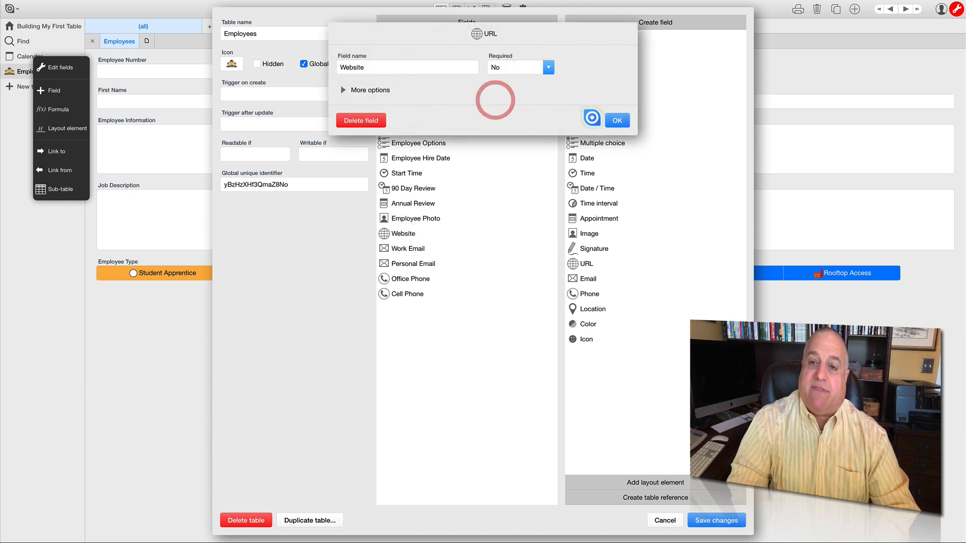
pyautogui.click(613, 123)
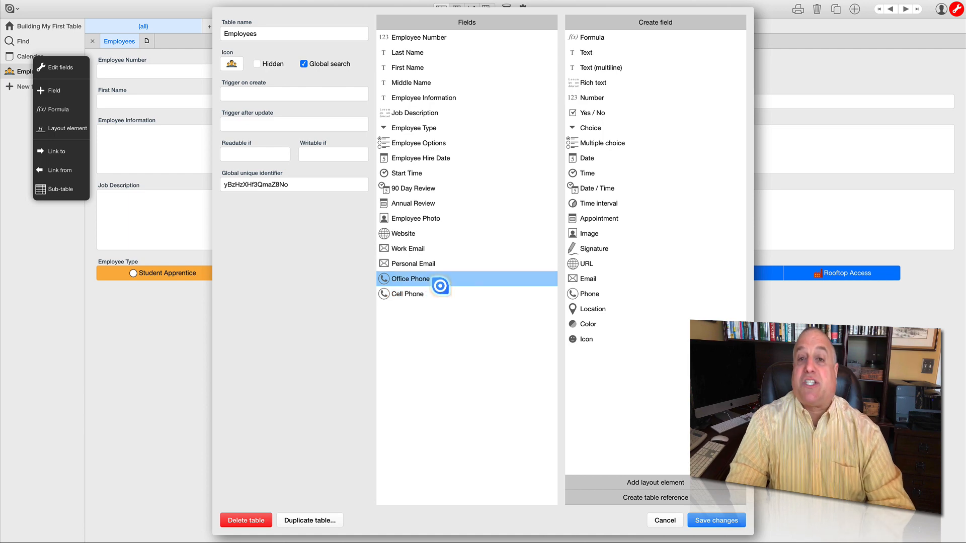
# - Give the Work Email field the subject "From The Company" and the body "The Following email content is confidential for employees only."
pyautogui.click(416, 250)
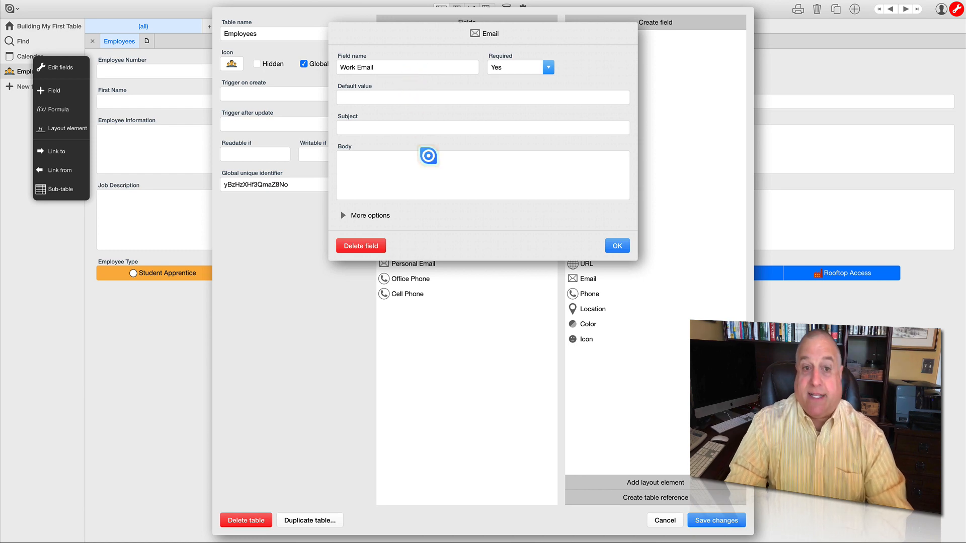
pyautogui.click(403, 130)
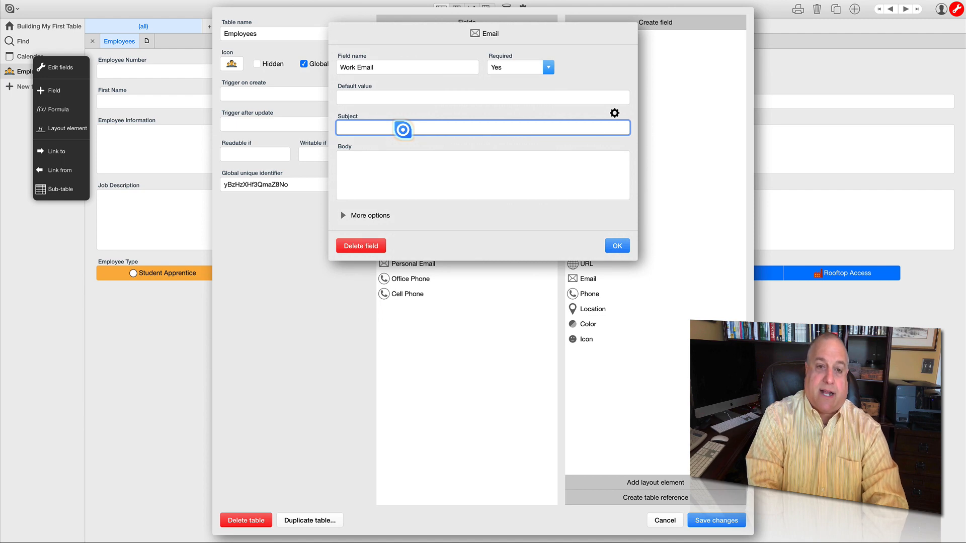
pyautogui.write('Frmo')
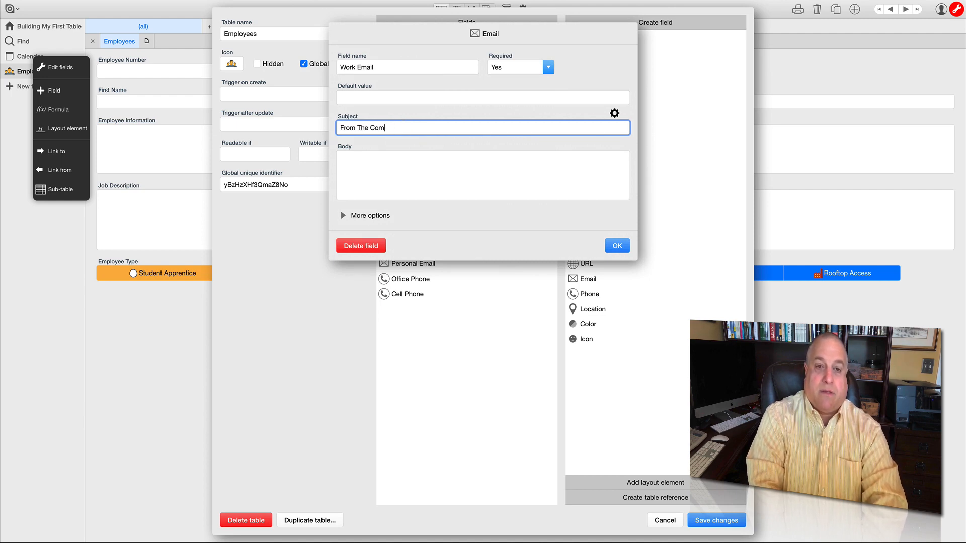
pyautogui.click(378, 165)
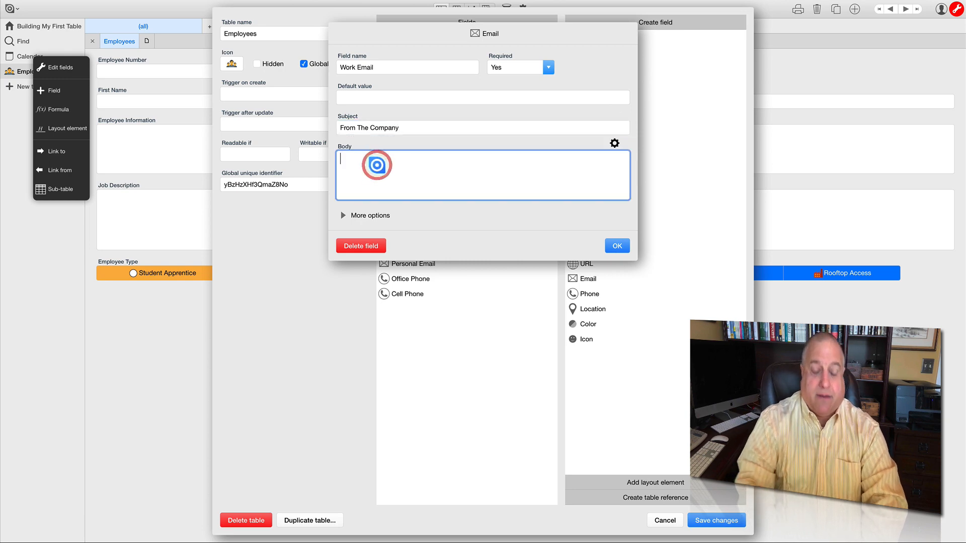
pyautogui.write('T')
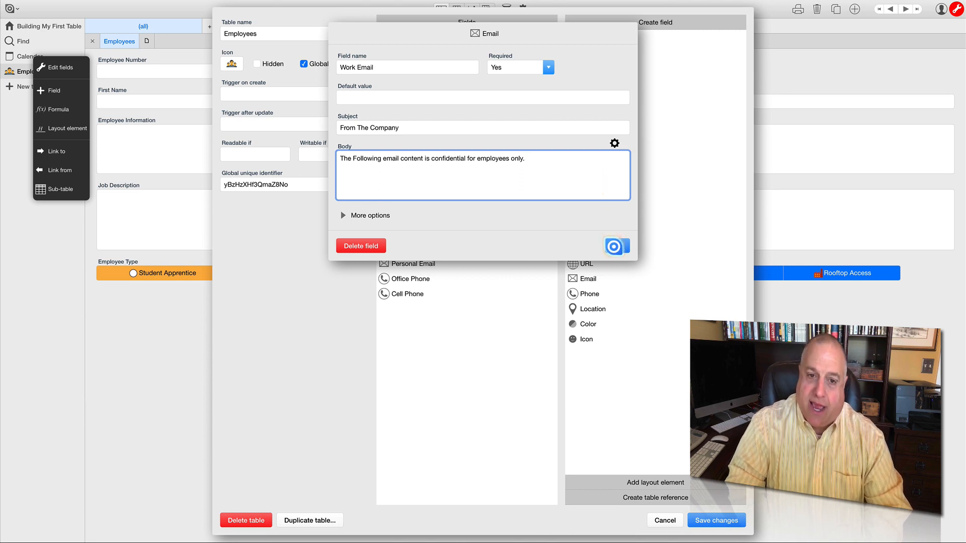
pyautogui.click(614, 246)
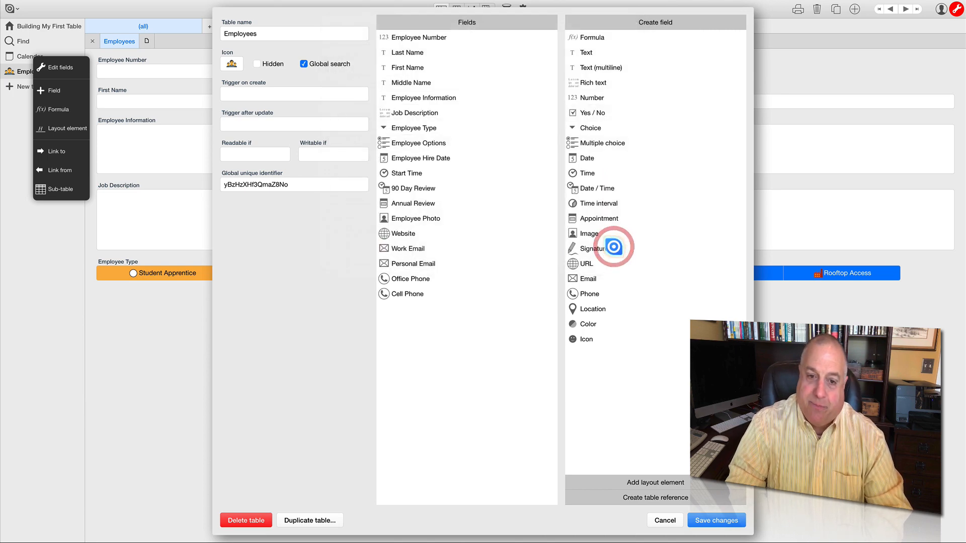
# - Review the Office Phone field's Required setting and save the Employees table's field changes
pyautogui.click(422, 279)
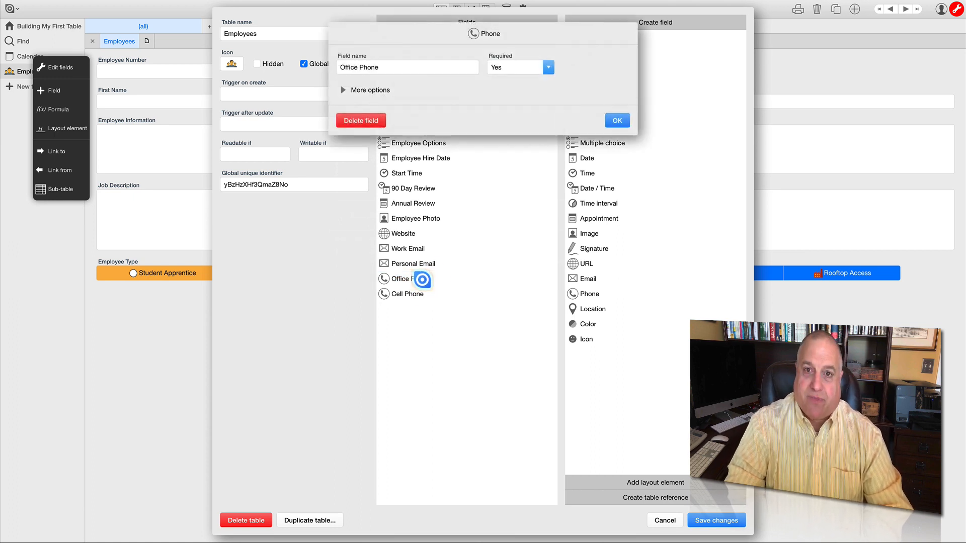
pyautogui.click(509, 79)
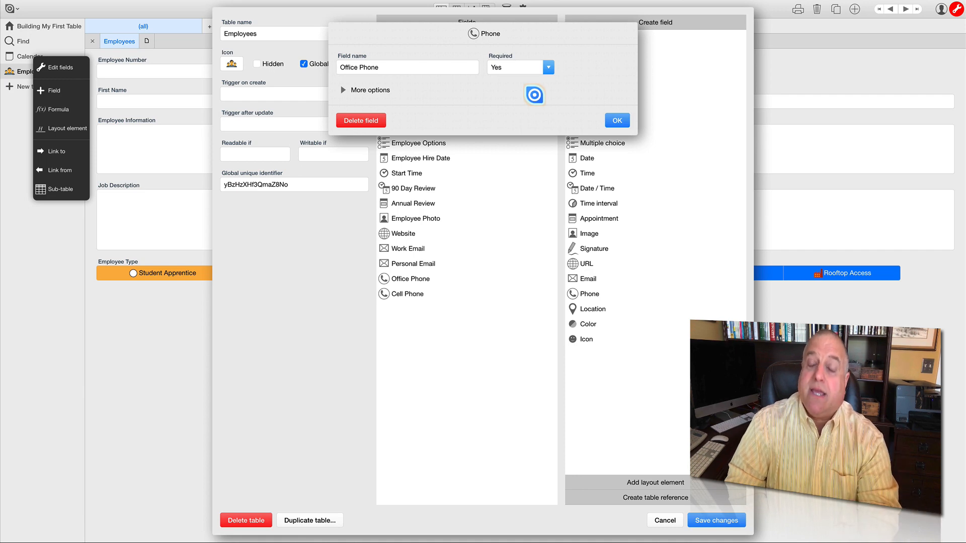
pyautogui.click(614, 119)
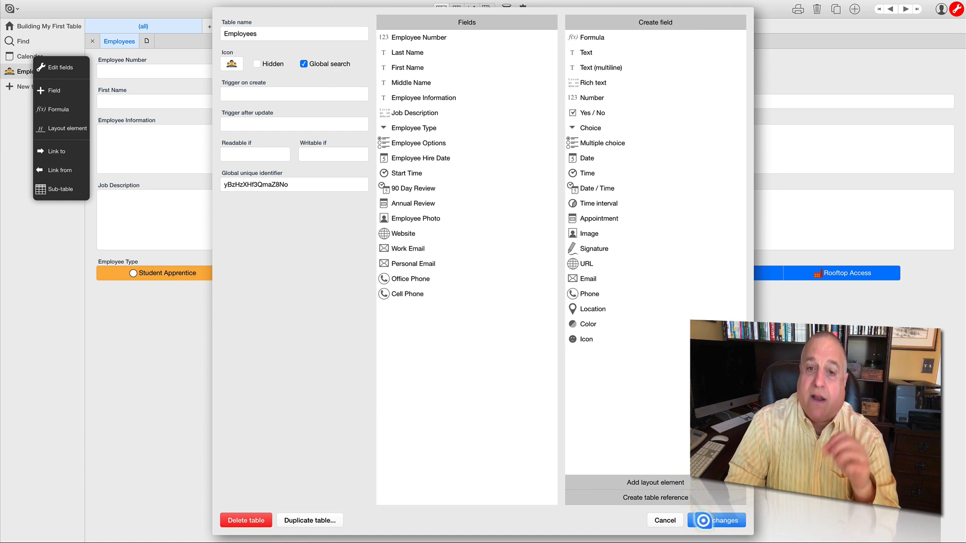
pyautogui.click(703, 520)
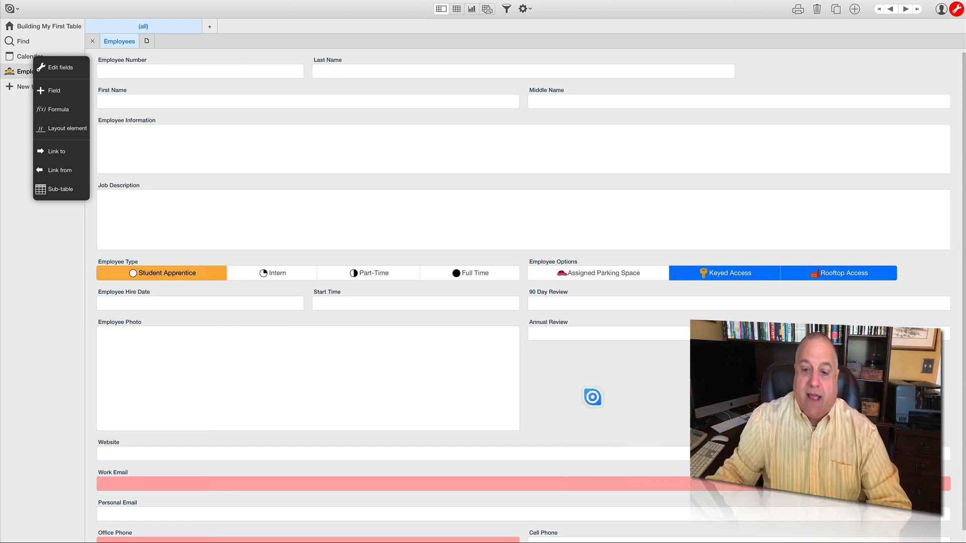
# - Narrow the Employee Photo field to about a quarter of its width and move it to the form's upper-left corner, beside Employee Number
pyautogui.scroll(-1, 592, 397)
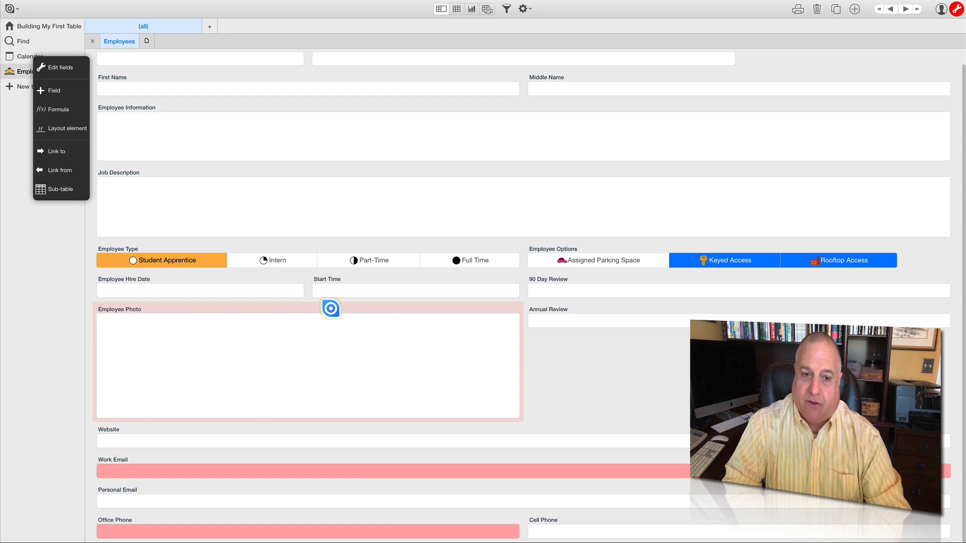
pyautogui.click(331, 308)
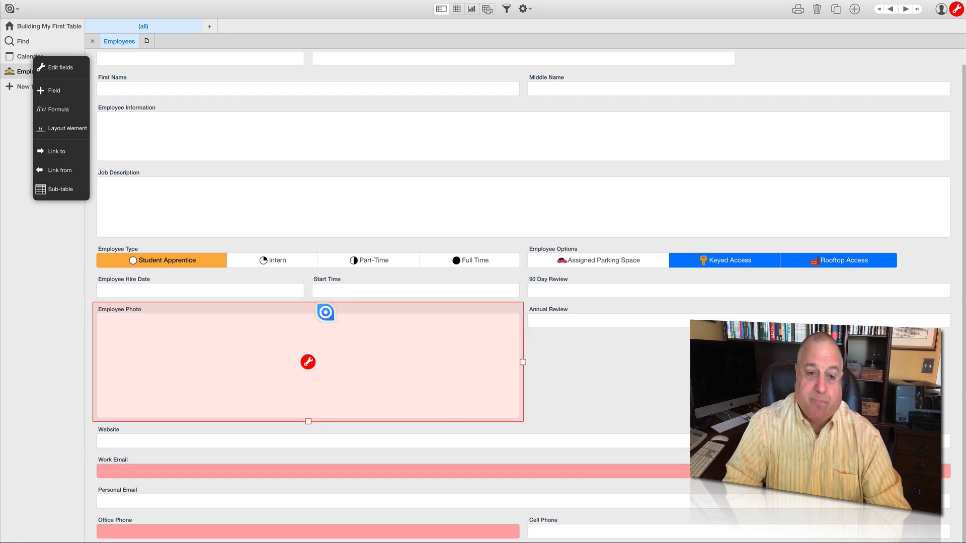
pyautogui.moveTo(524, 360); pyautogui.dragTo(202, 374)
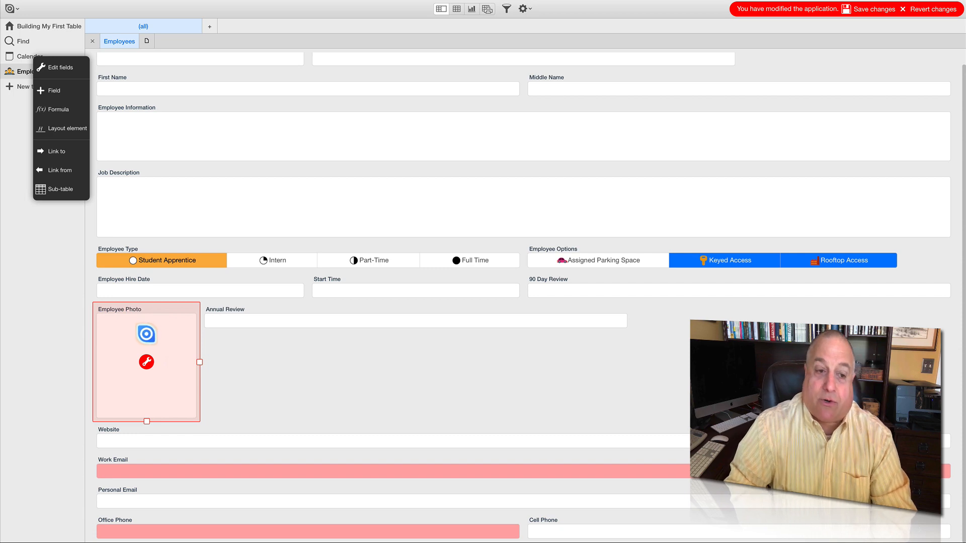
pyautogui.moveTo(146, 393); pyautogui.dragTo(139, 130)
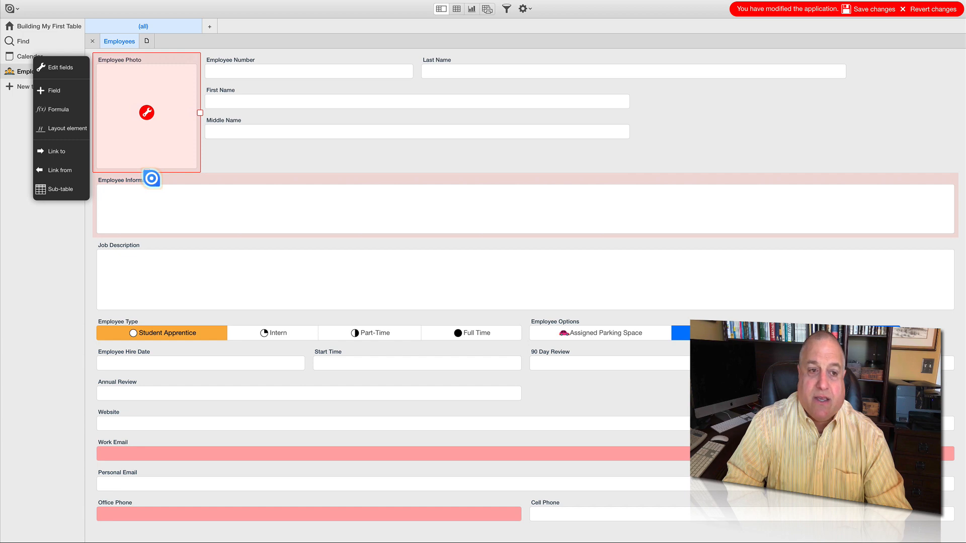
# - Narrow Employee Information to Middle Name's width so it sits beneath it, and narrow Job Description to fit beside Employee Information
pyautogui.click(151, 179)
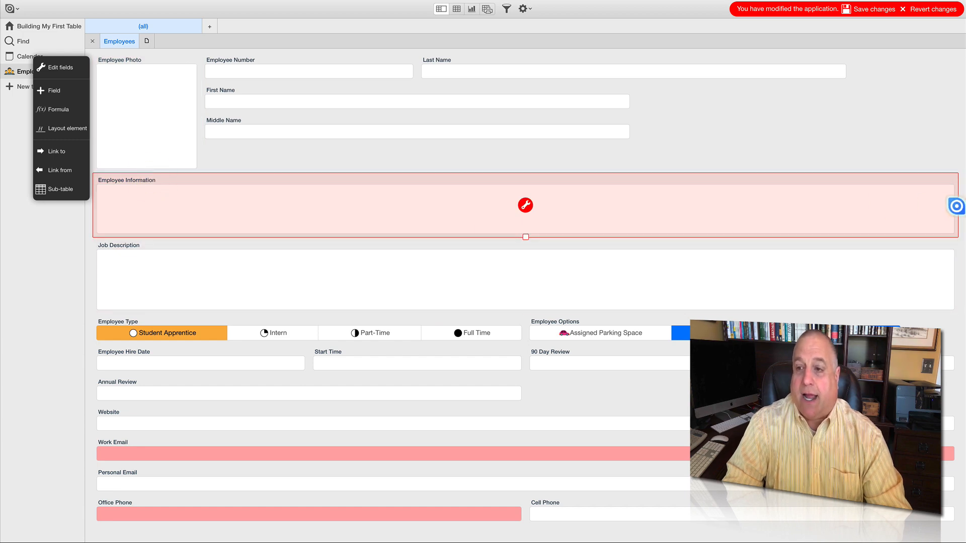
pyautogui.moveTo(956, 205); pyautogui.dragTo(501, 218)
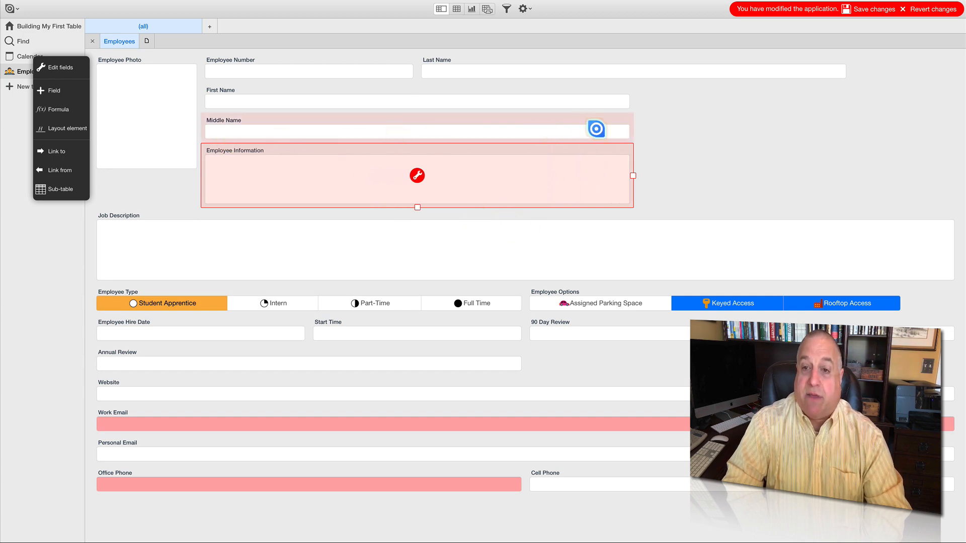
pyautogui.click(336, 213)
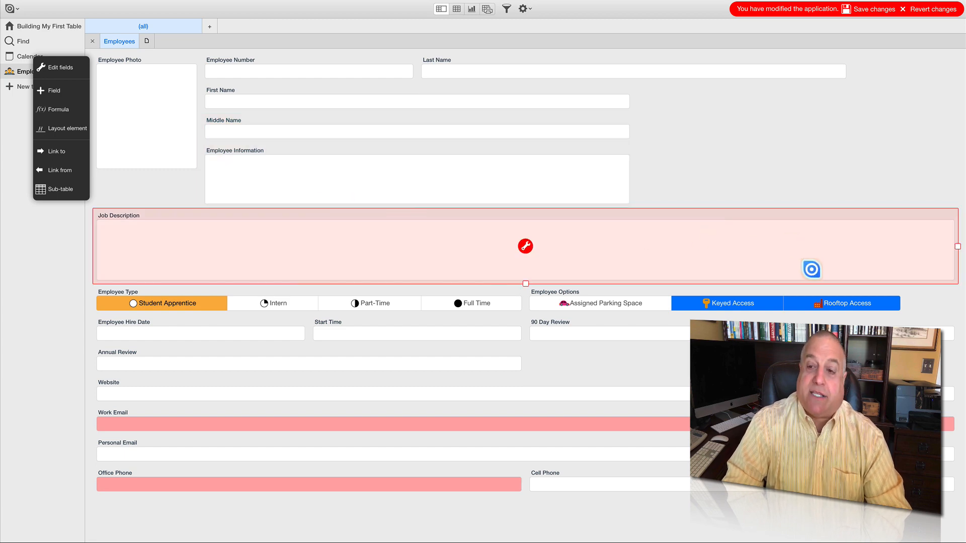
pyautogui.moveTo(955, 246); pyautogui.dragTo(426, 229)
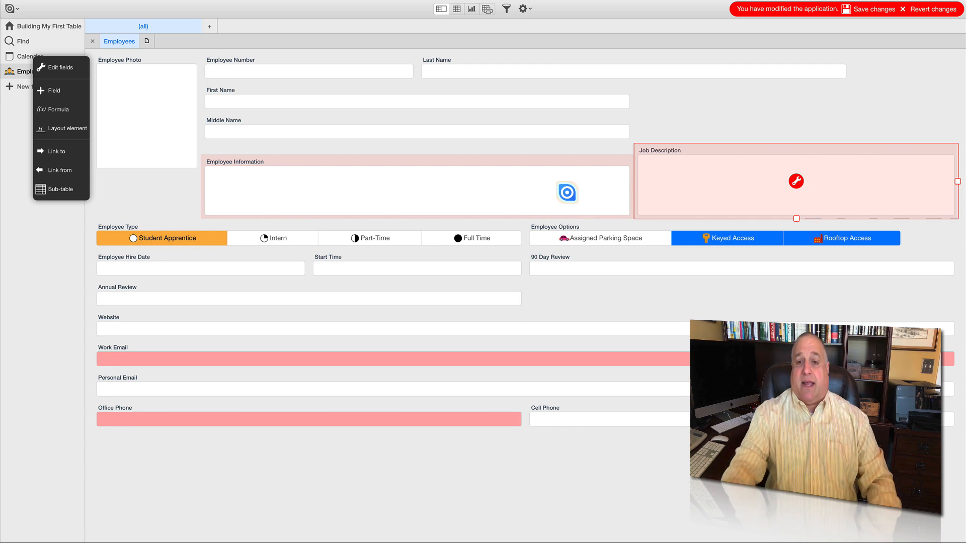
# - Increase the Employee Information field's height to match Job Description and save the form layout changes
pyautogui.click(537, 160)
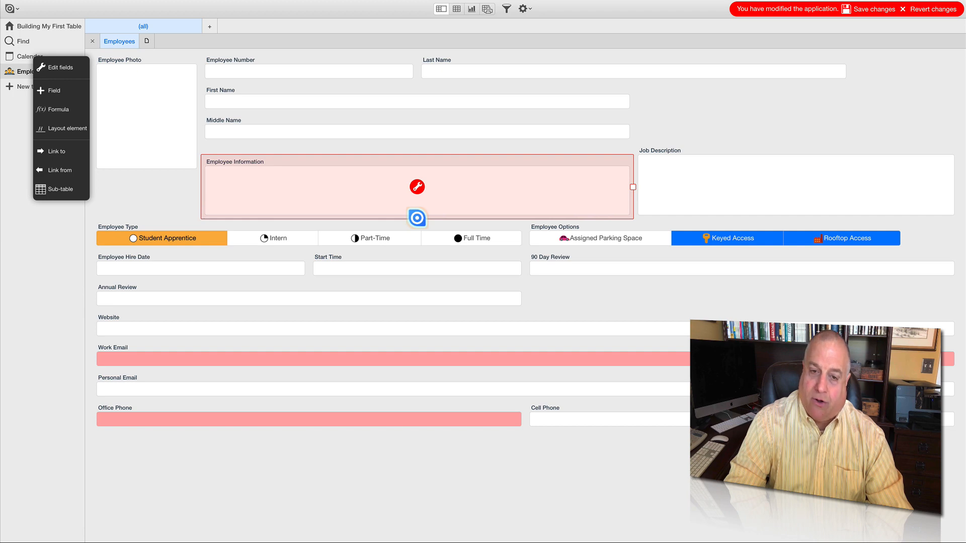
pyautogui.moveTo(416, 218); pyautogui.dragTo(416, 225)
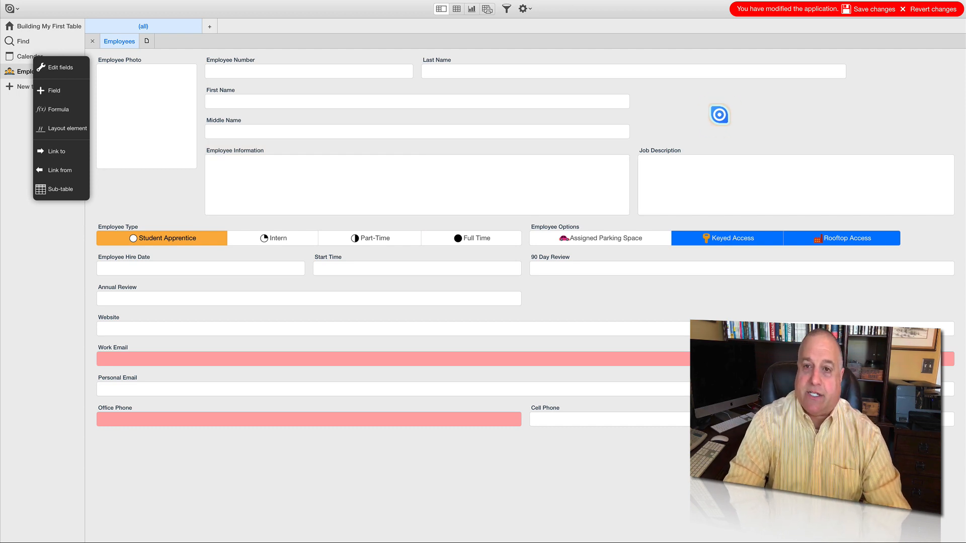
pyautogui.click(860, 8)
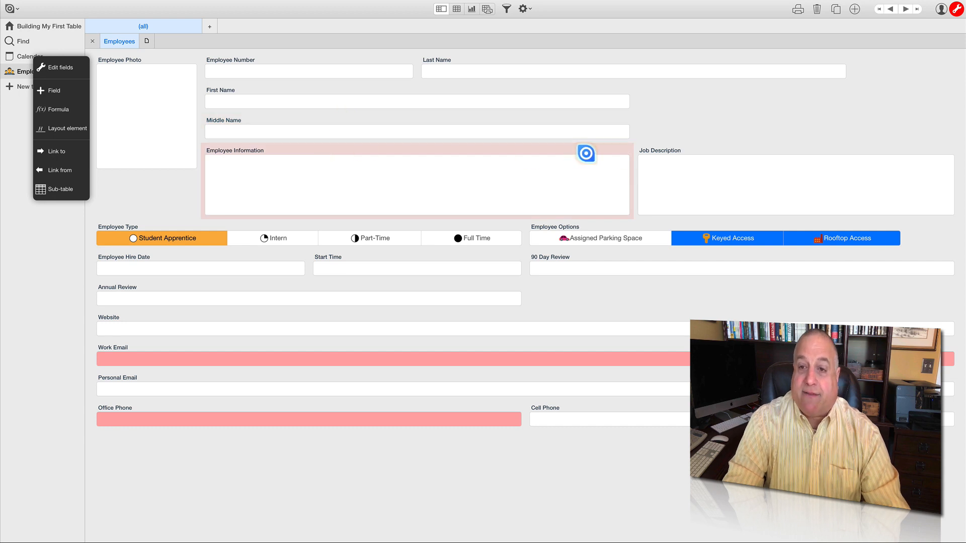
# - Fill the Employee Information field with five lines of random text, from ";ljkasdl;adsjf" to ";oaisdjfopiajf"
pyautogui.click(417, 189)
pyautogui.write(';')
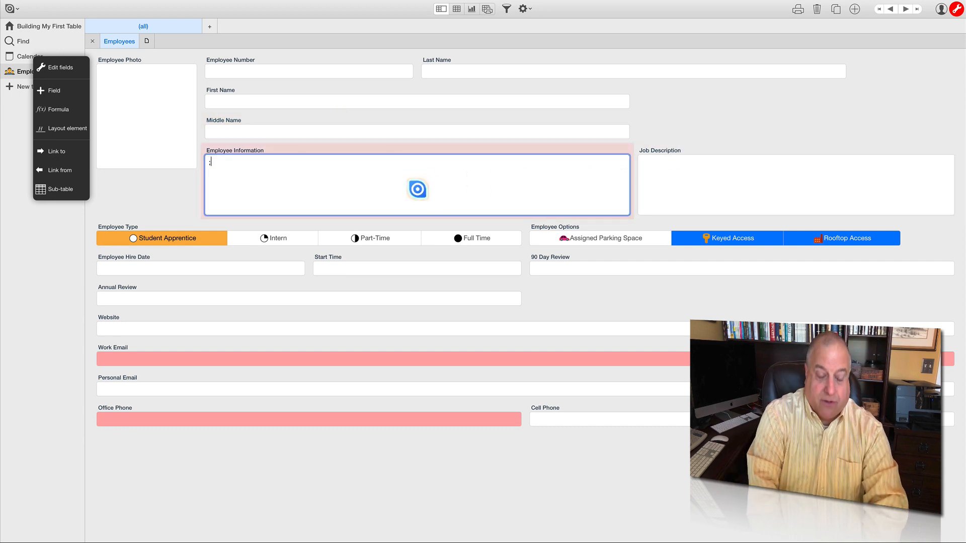
pyautogui.write('ljkasdl;adsjf')
pyautogui.press('Return')
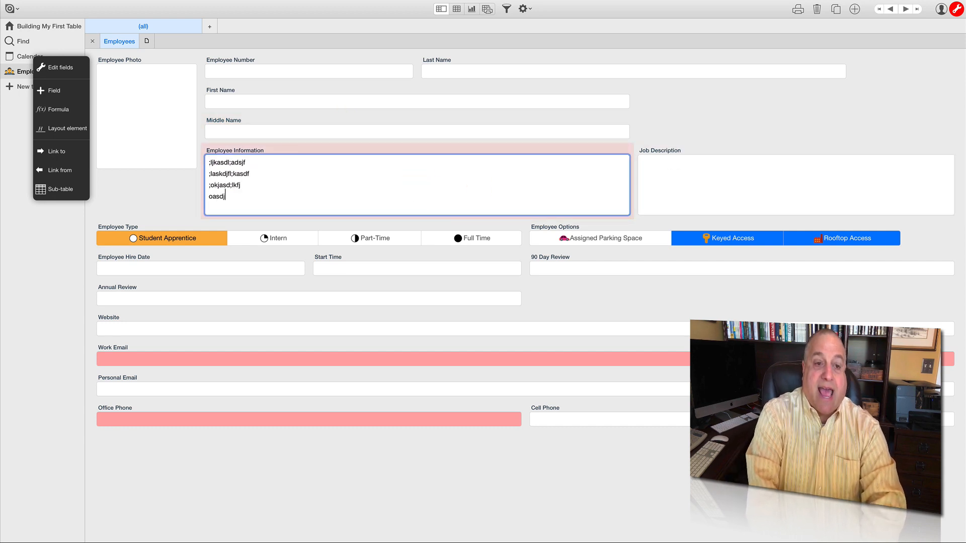
pyautogui.write(';oaisdjfopiajf')
pyautogui.press('Return')
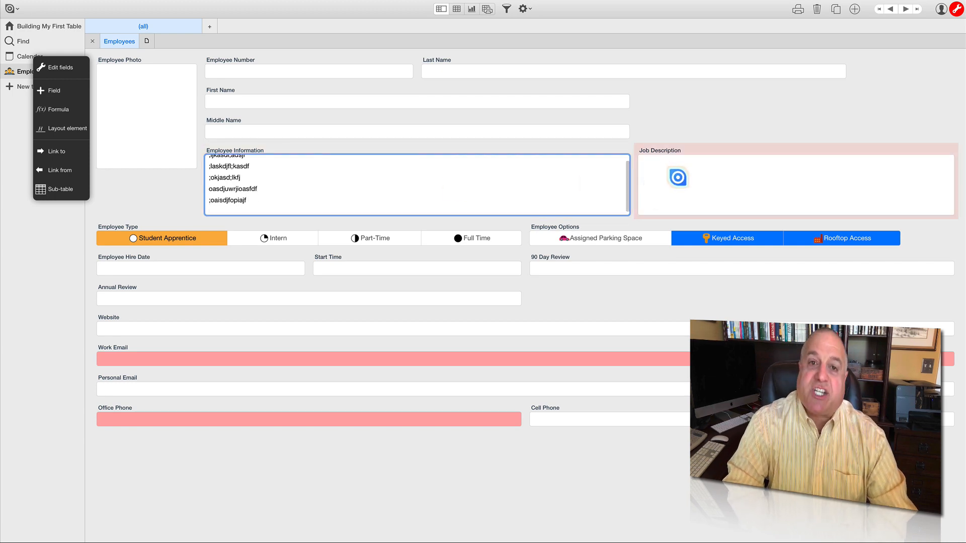
# - Open the Job Description field's rich text editor to view its formatting options and close it without entering text
pyautogui.click(676, 181)
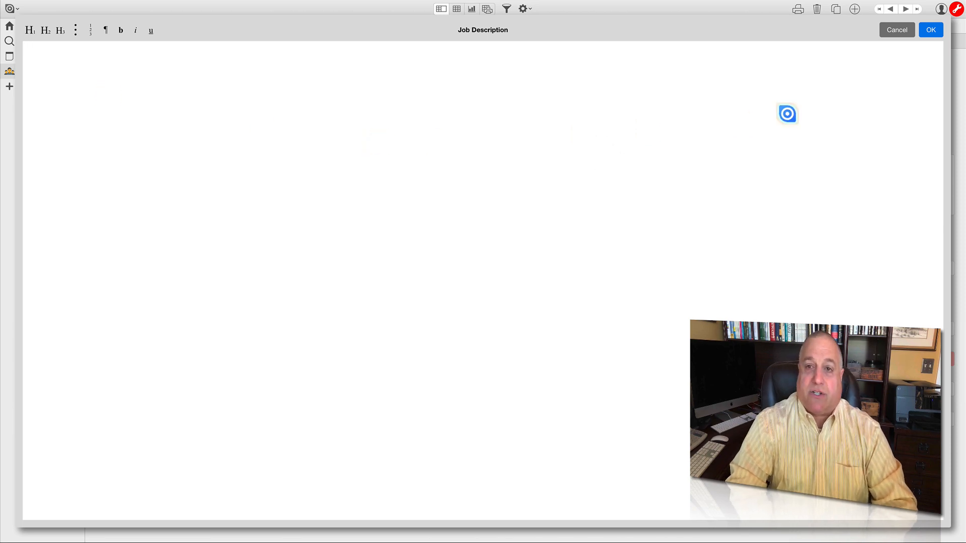
pyautogui.click(930, 30)
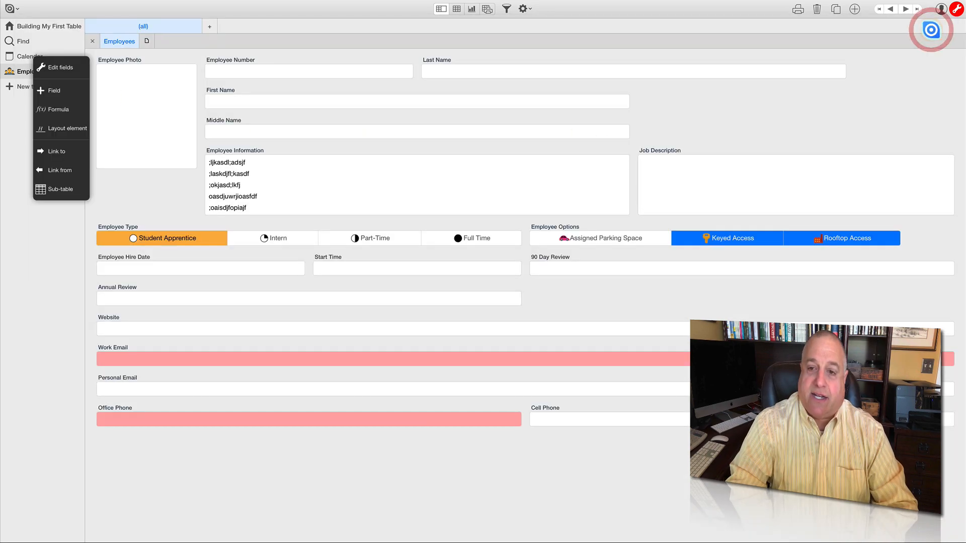
# - Try the Employee Type choices Intern, Part-Time and Full Time, and return the field to Student Apprentice
pyautogui.click(282, 240)
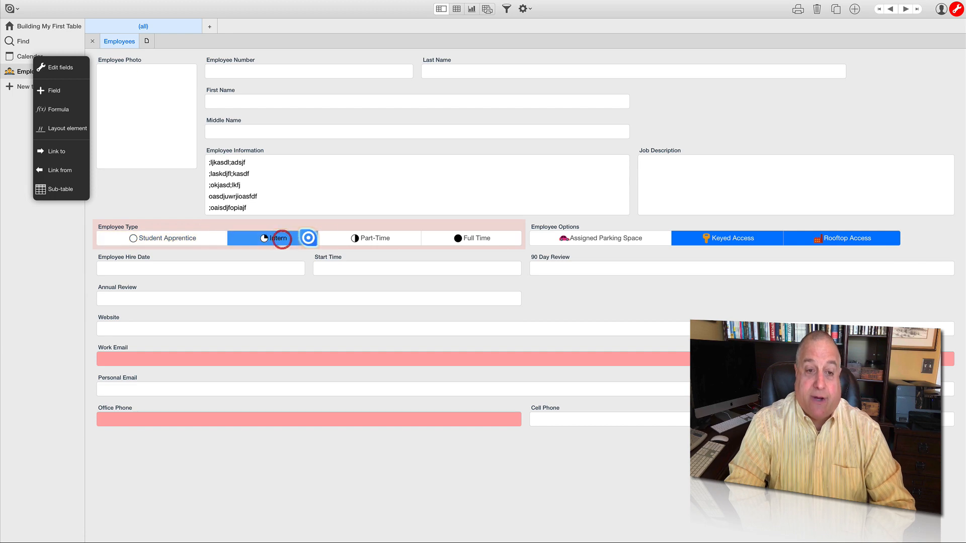
pyautogui.click(349, 238)
pyautogui.click(443, 238)
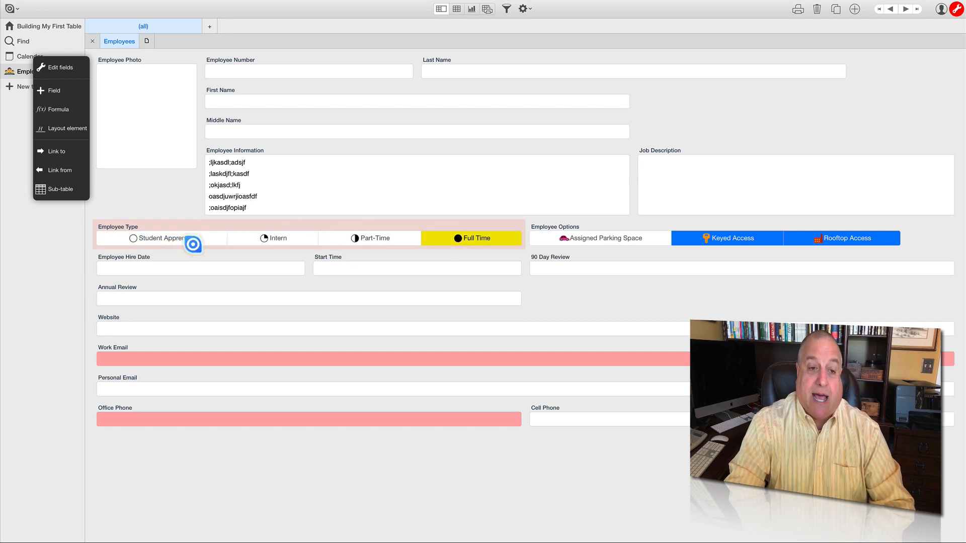
pyautogui.click(200, 241)
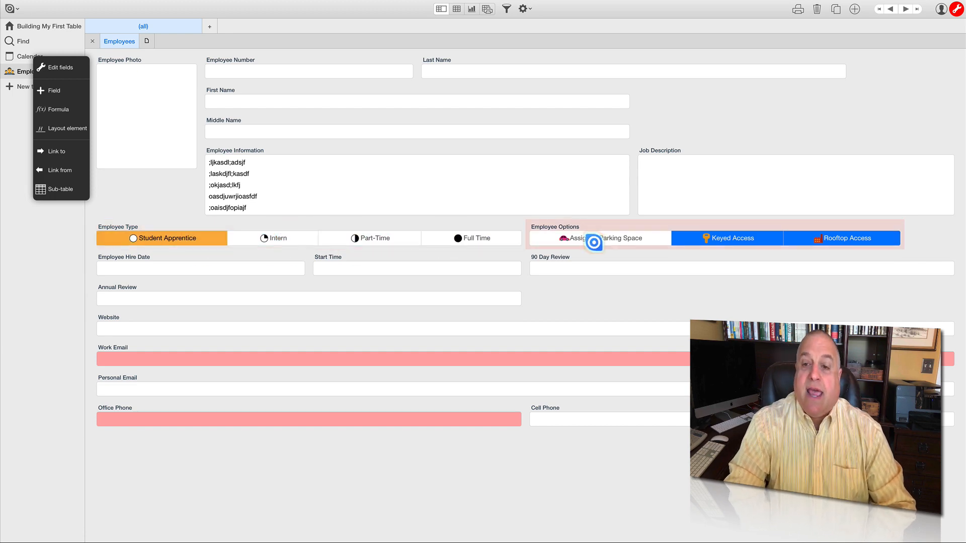
# - Toggle the Employee Options so that Assigned Parking Space and Rooftop Access are selected and Keyed Access is cleared
pyautogui.click(596, 241)
pyautogui.click(812, 238)
pyautogui.click(759, 240)
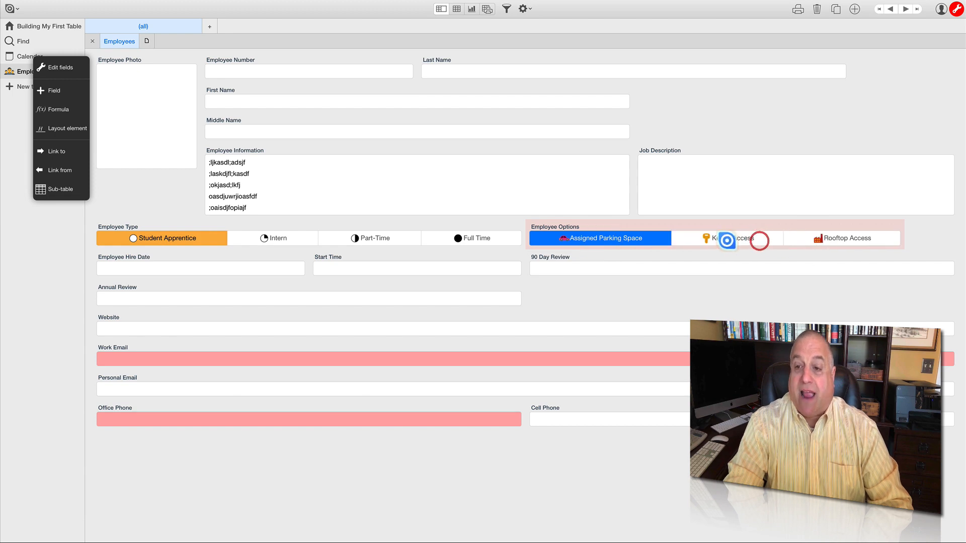
pyautogui.click(679, 239)
pyautogui.click(806, 240)
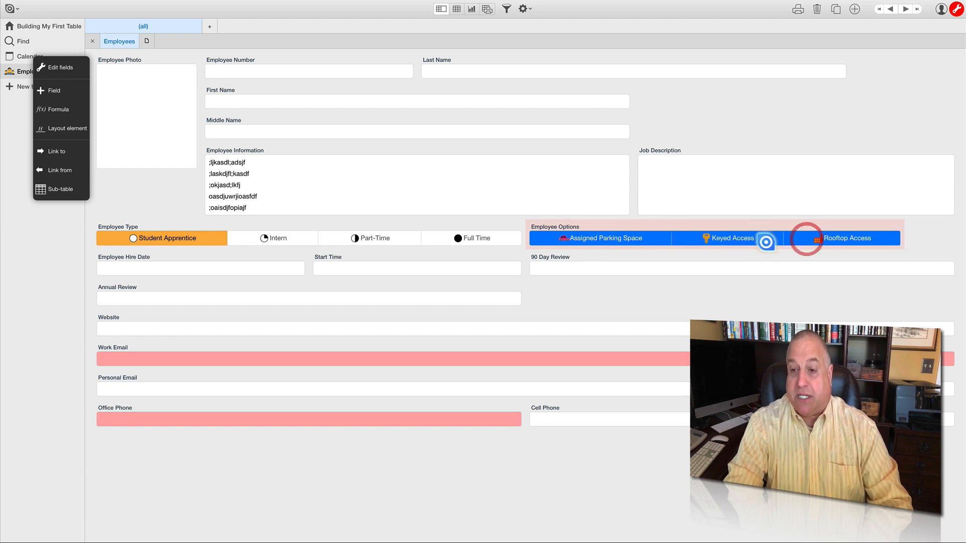
pyautogui.click(734, 243)
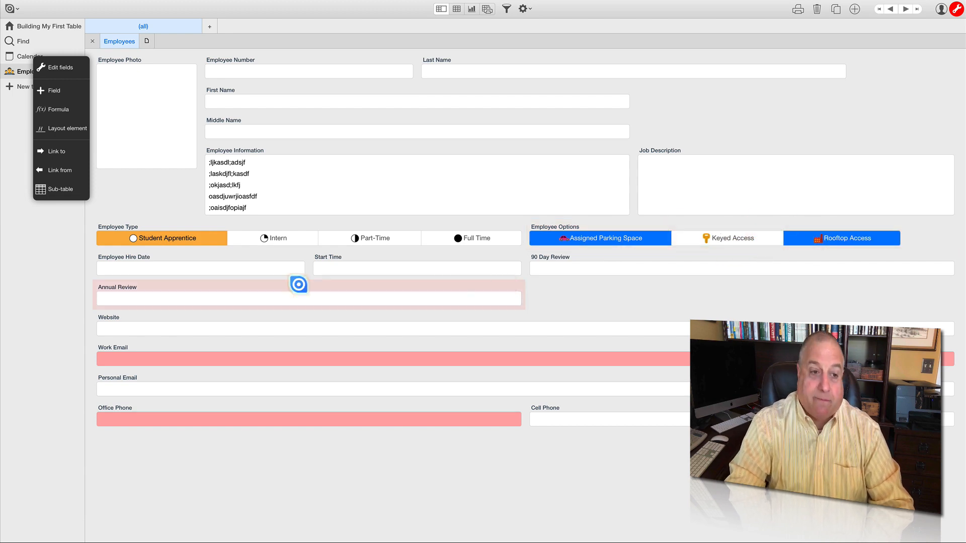
pyautogui.click(224, 272)
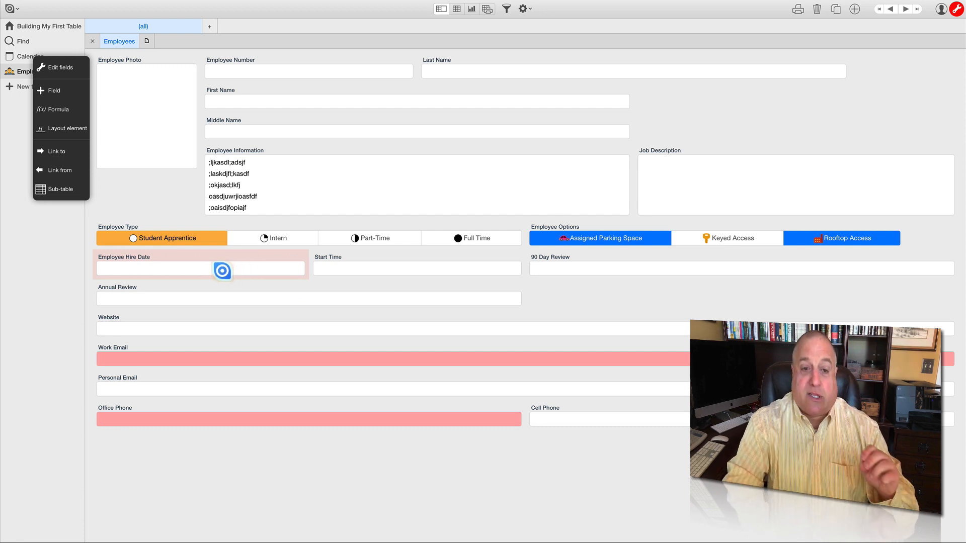
pyautogui.click(222, 271)
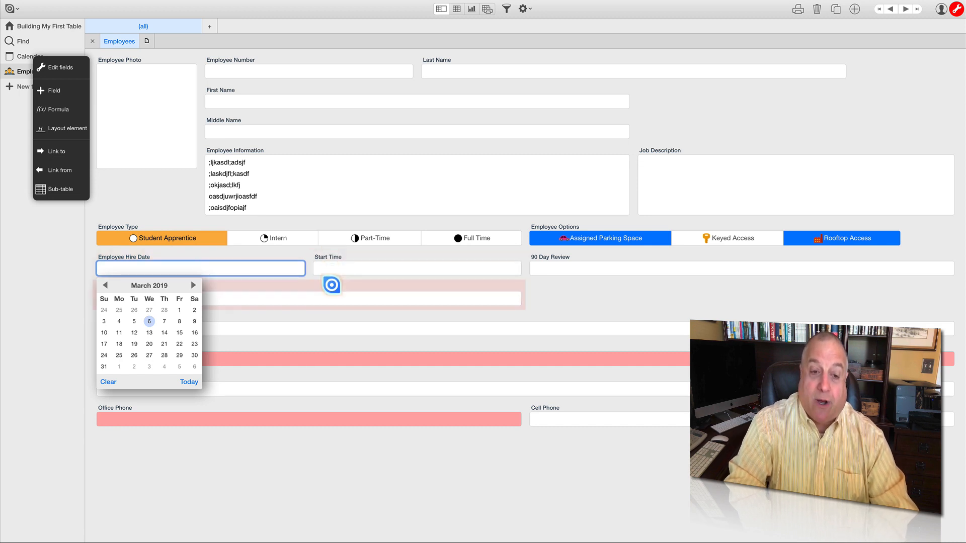
pyautogui.click(556, 299)
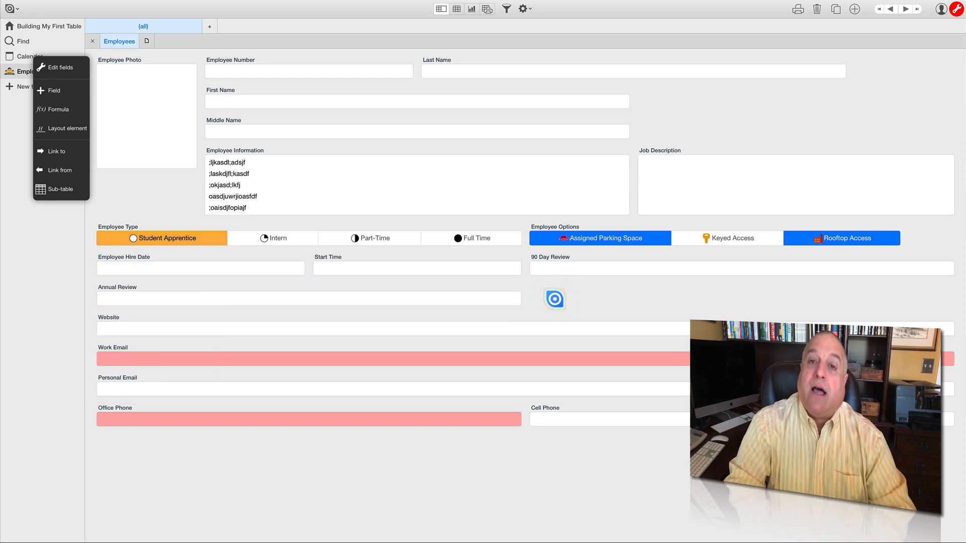
pyautogui.click(400, 268)
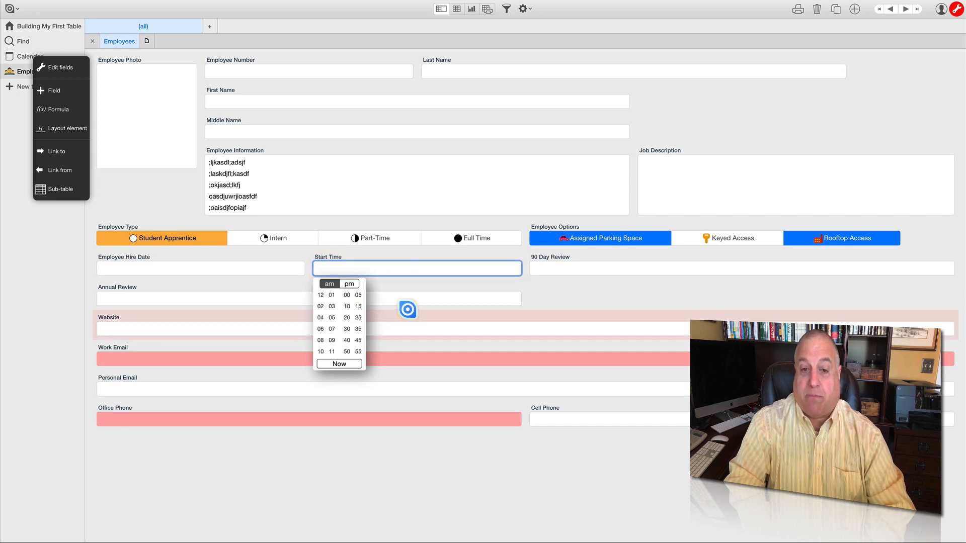
pyautogui.click(579, 285)
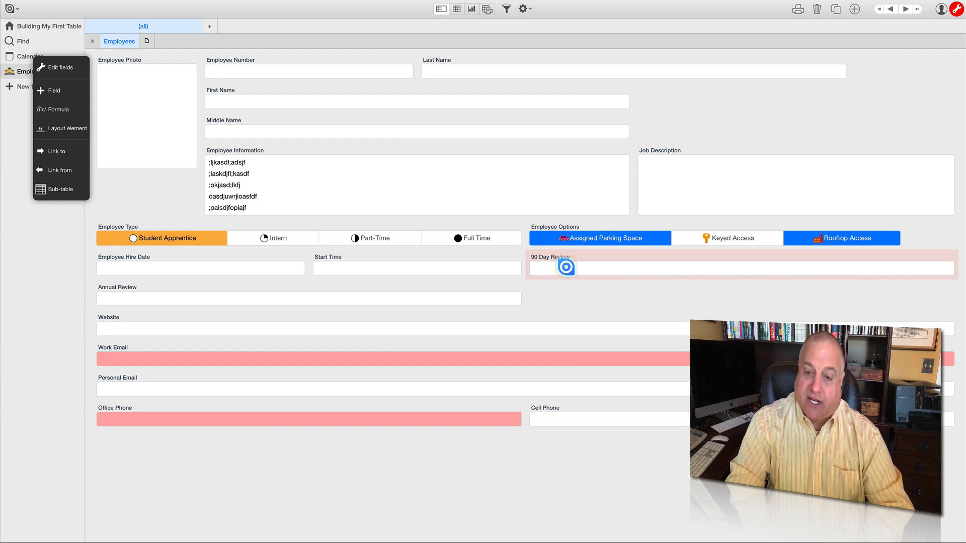
# - Set the 90 Day Review field to Jun 12, 2019, 2:21 PM
pyautogui.click(566, 267)
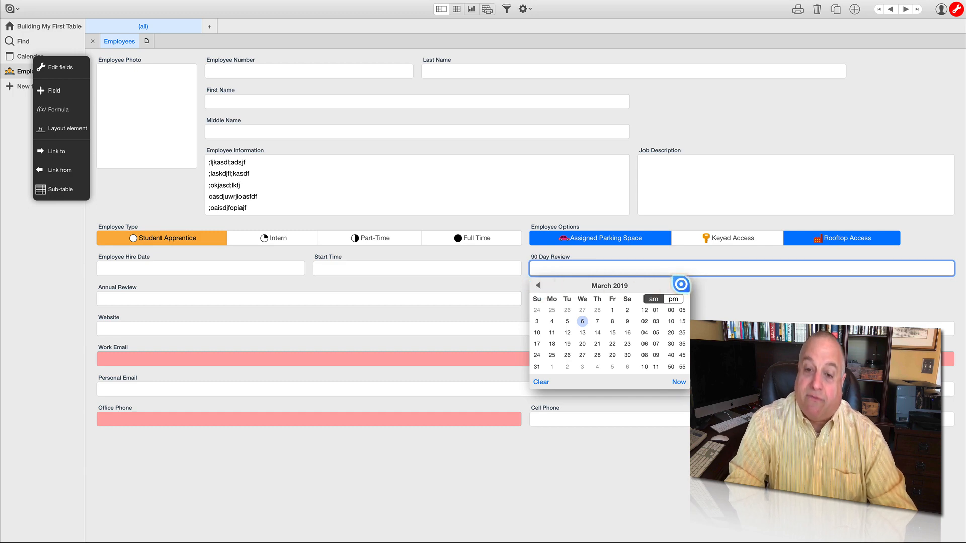
pyautogui.click(680, 285)
pyautogui.click(681, 285)
pyautogui.click(680, 285)
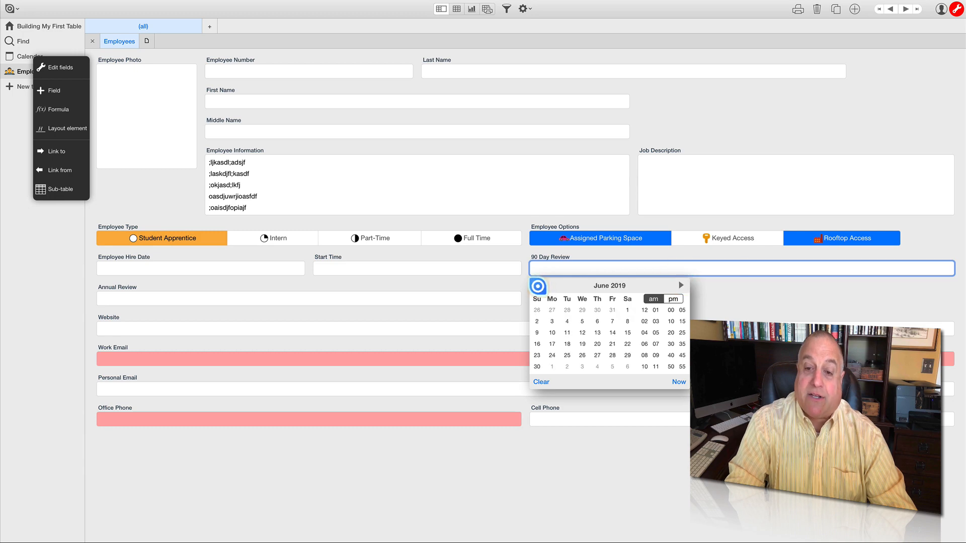
pyautogui.click(537, 287)
pyautogui.click(537, 286)
pyautogui.click(537, 286)
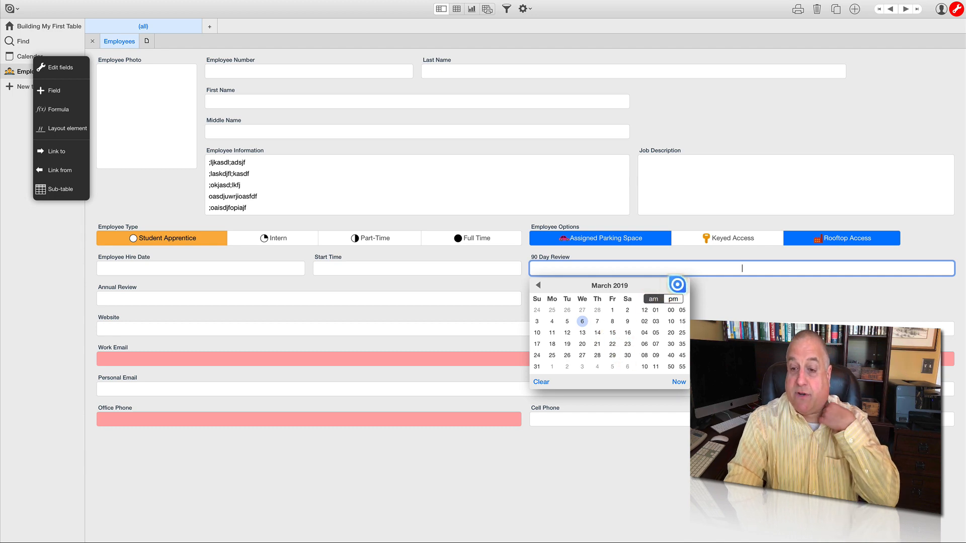
pyautogui.click(681, 285)
pyautogui.click(681, 285)
pyautogui.click(681, 285)
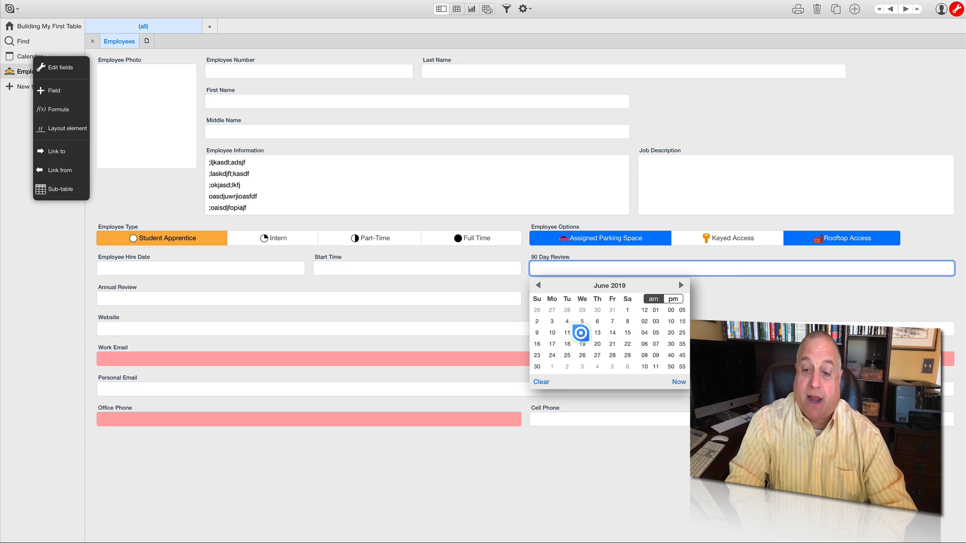
pyautogui.click(581, 333)
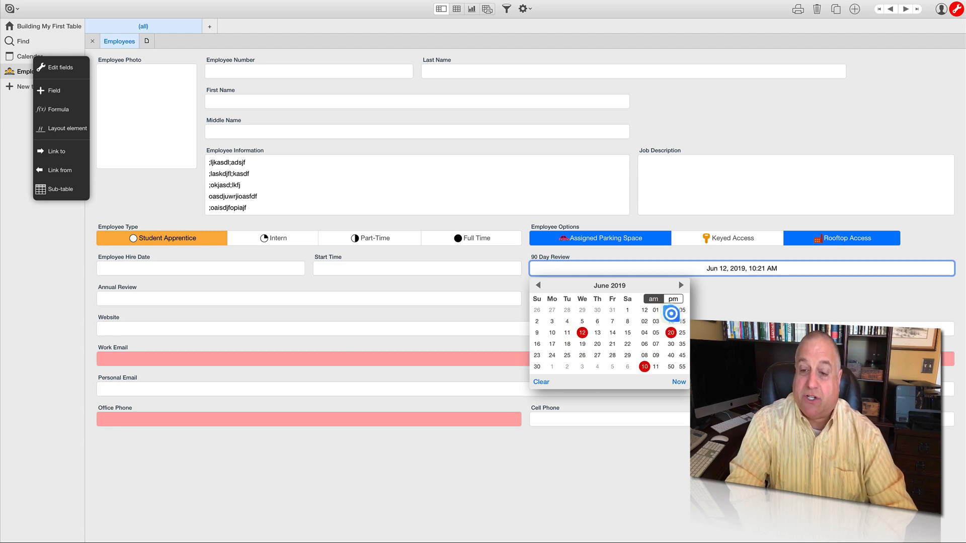
pyautogui.click(644, 321)
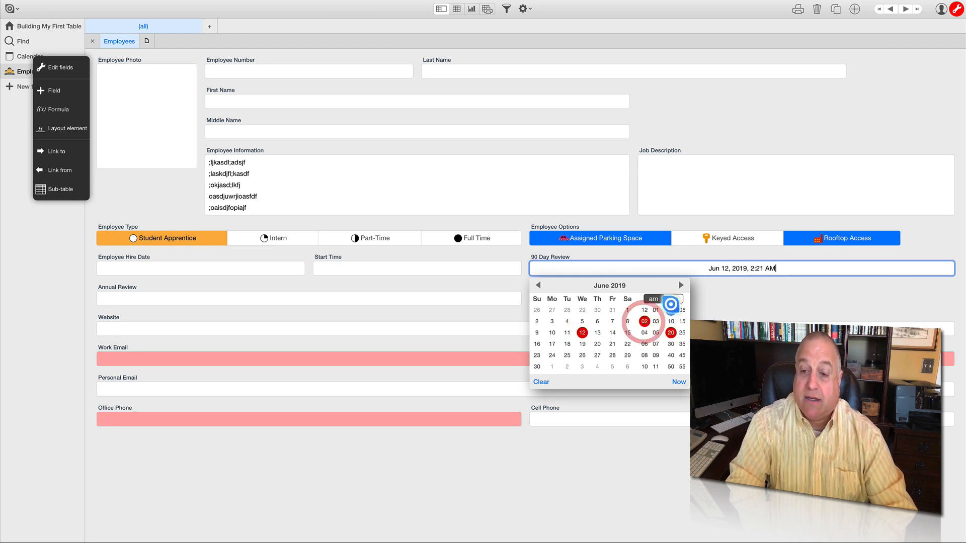
pyautogui.click(673, 298)
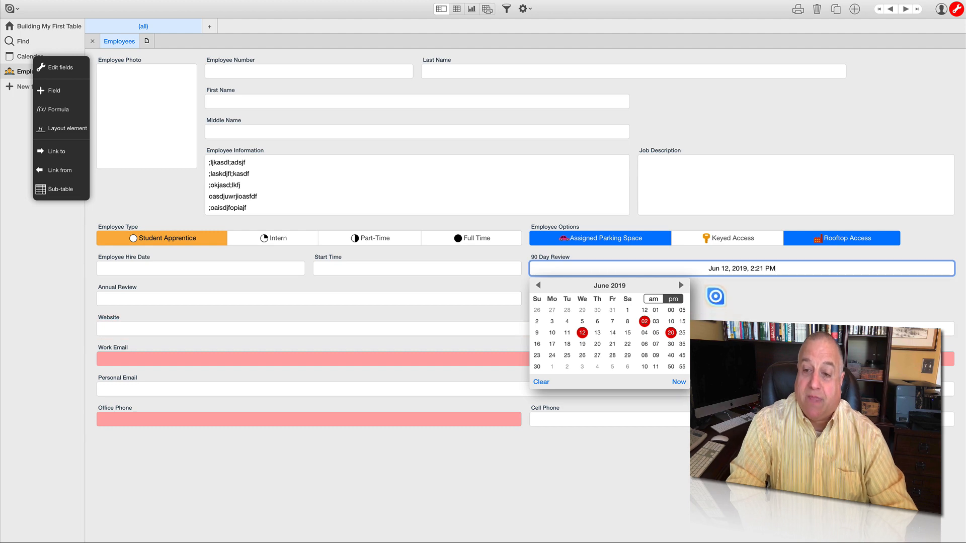
pyautogui.click(715, 296)
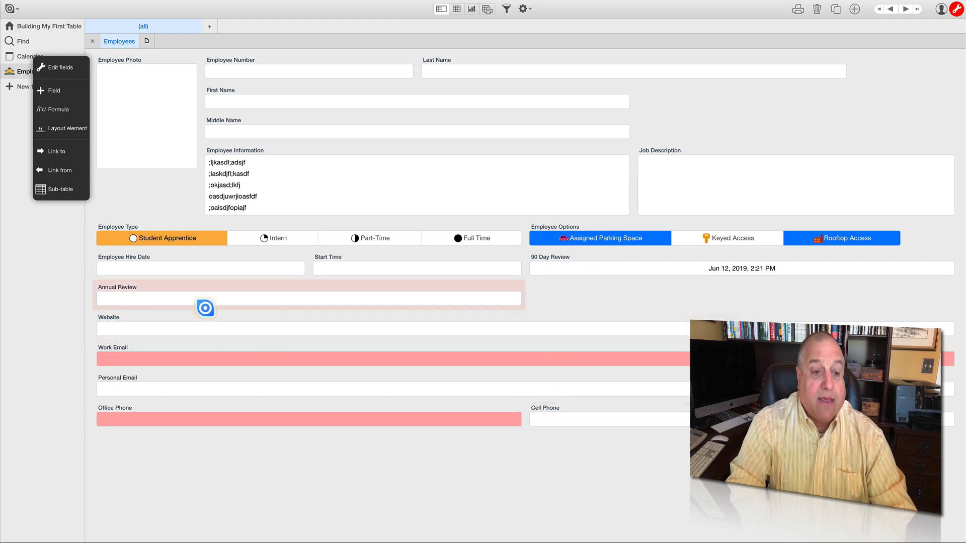
# - Compare the Annual Review's start and end picker with the 90 Day Review's date and time picker, leaving both values alone
pyautogui.click(204, 300)
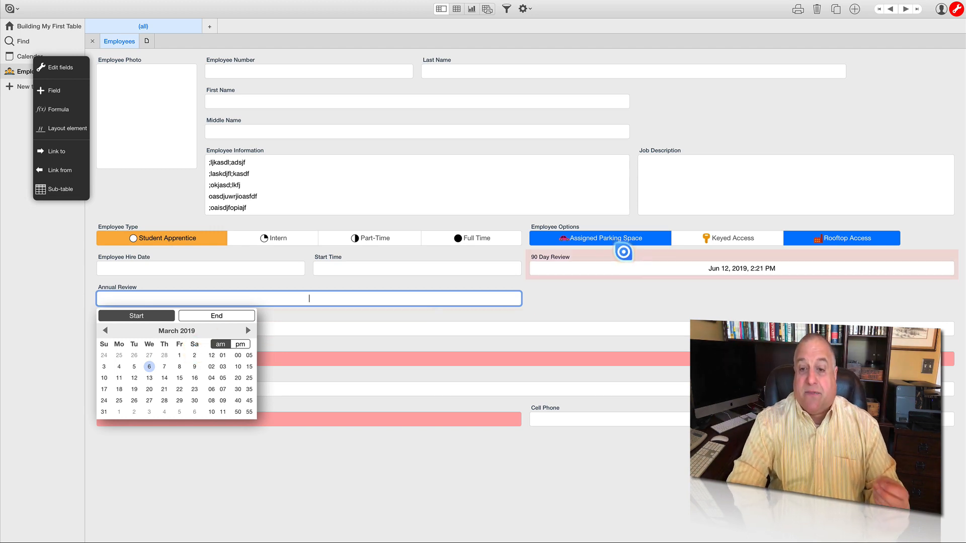
pyautogui.click(613, 256)
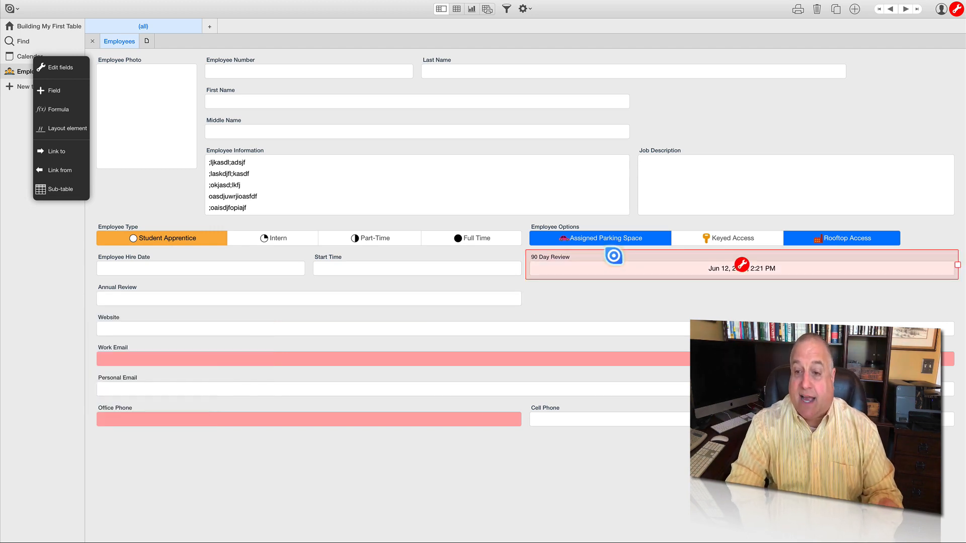
pyautogui.click(672, 301)
pyautogui.click(667, 272)
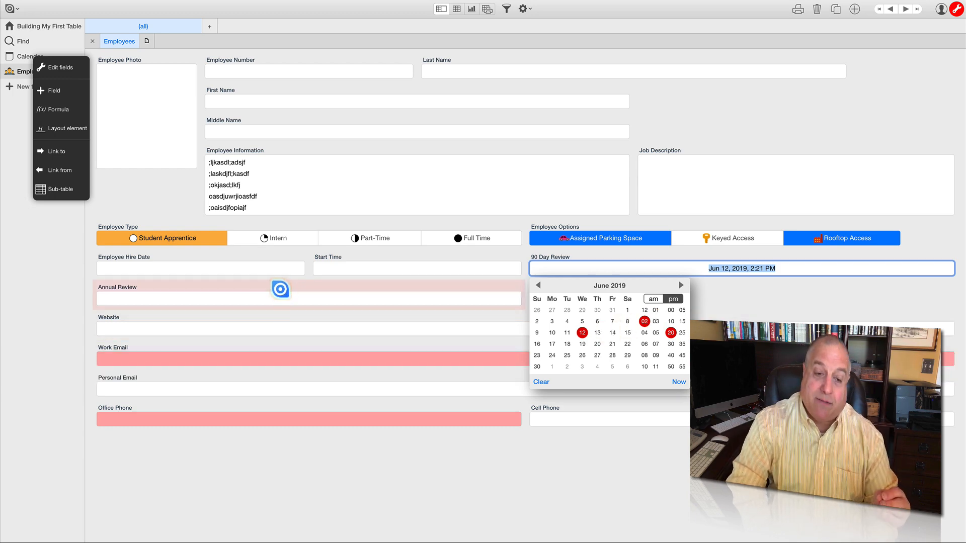
pyautogui.click(280, 289)
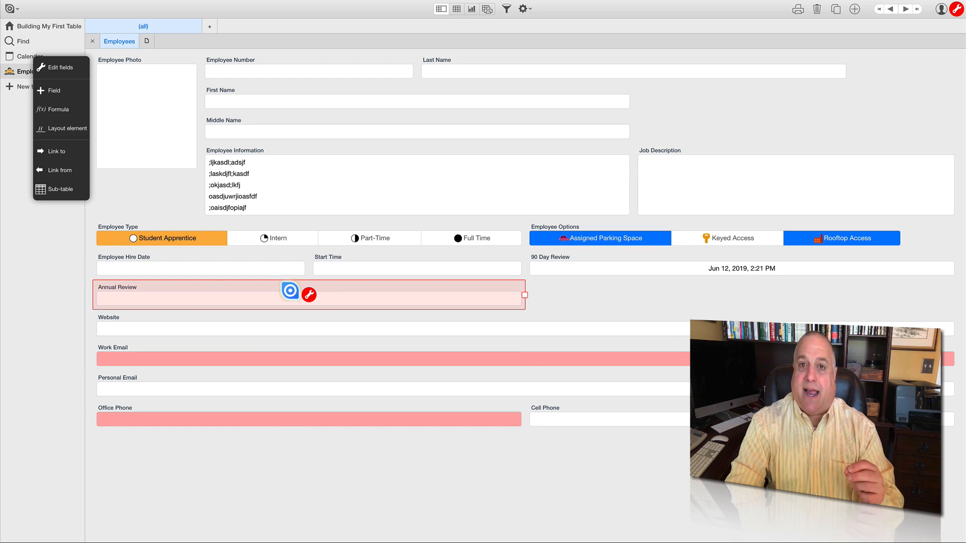
# - View the Annual Review appointment field's settings and close them without making changes
pyautogui.click(306, 295)
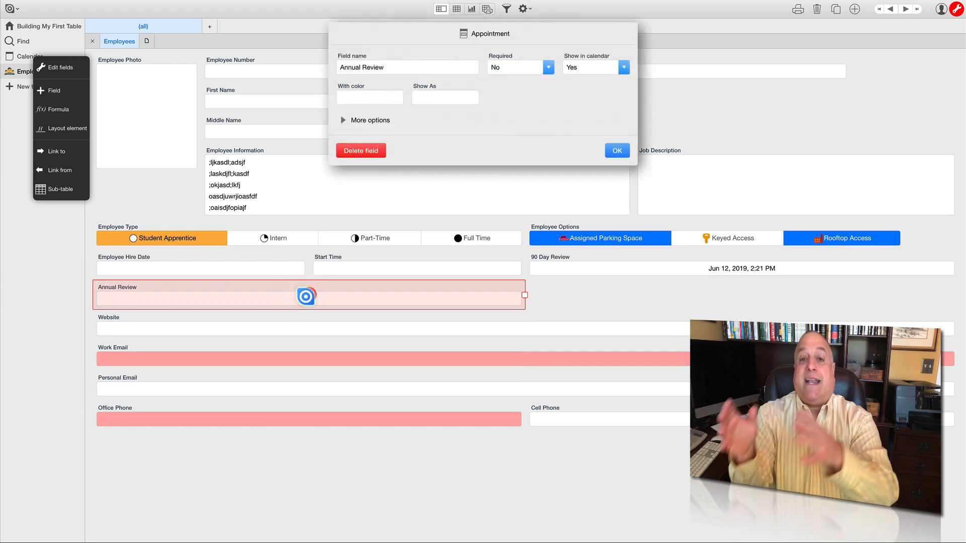
pyautogui.click(573, 293)
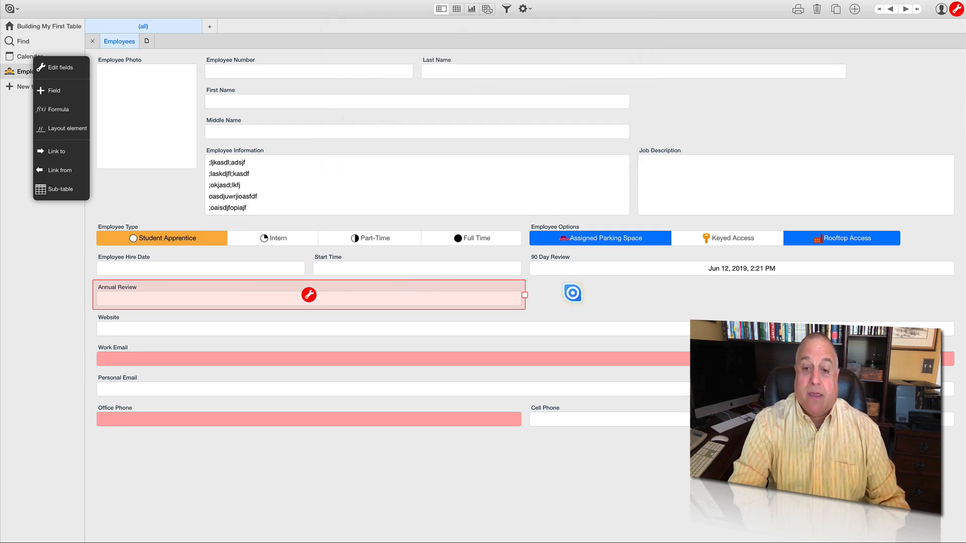
pyautogui.click(573, 293)
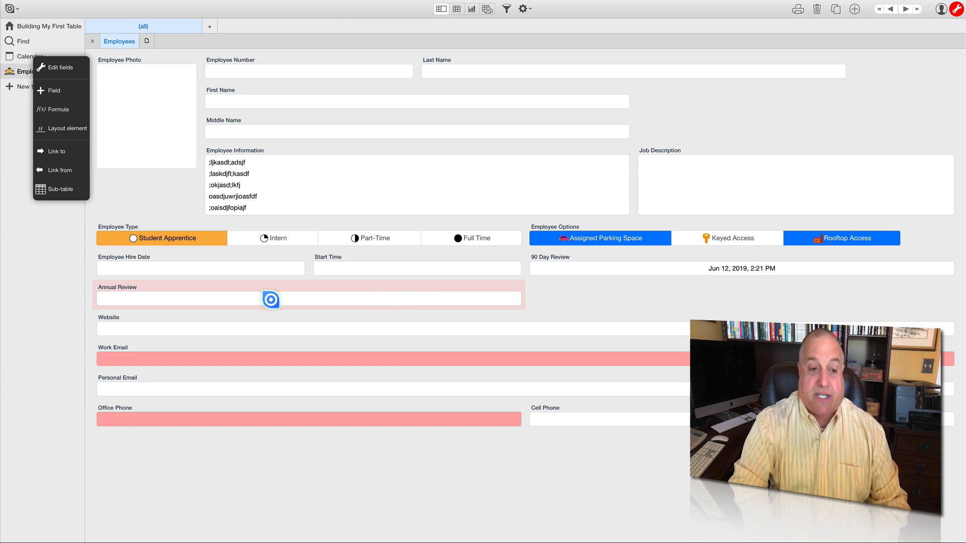
# - Set the Annual Review appointment's start to Mar 16, 2020, 4:22 PM
pyautogui.click(172, 298)
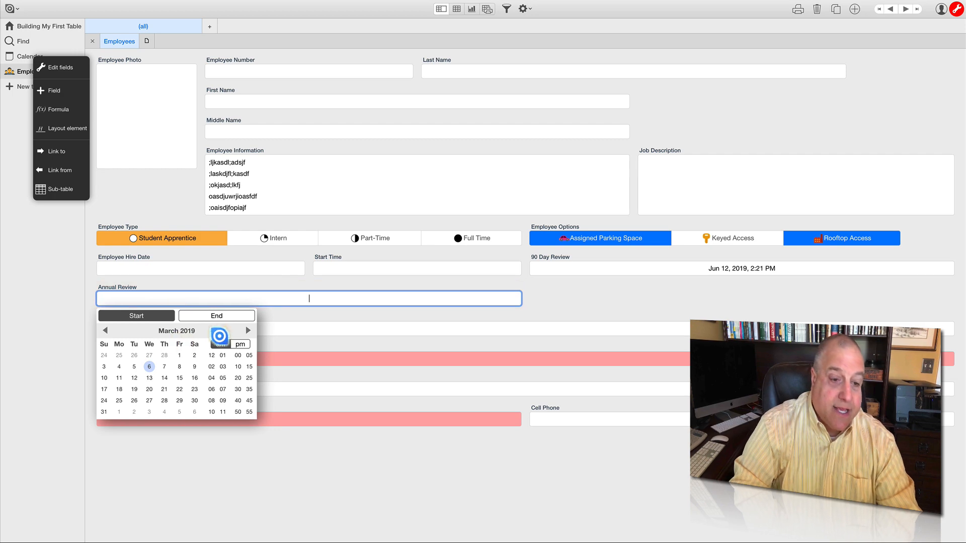
pyautogui.click(247, 331)
pyautogui.tripleClick(247, 331)
pyautogui.tripleClick(247, 330)
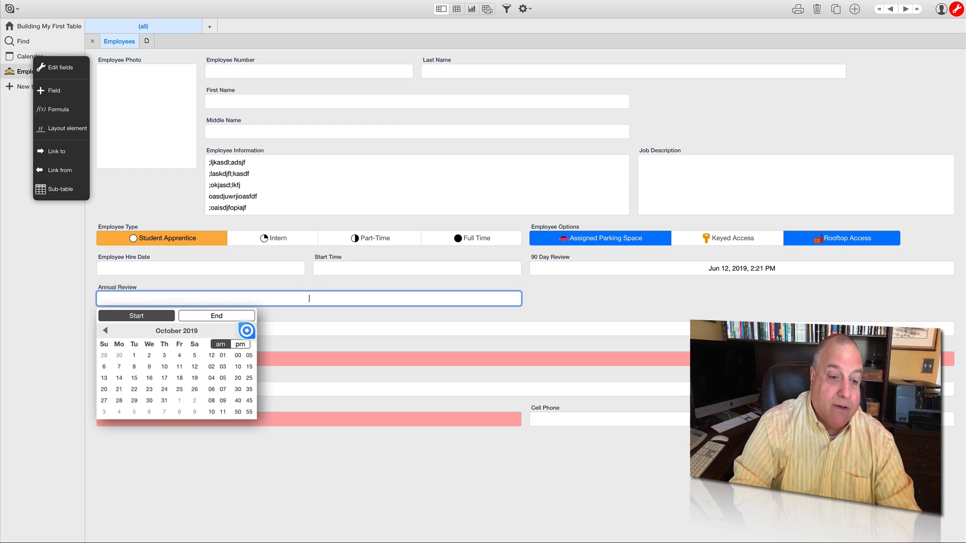
pyautogui.doubleClick(246, 330)
pyautogui.click(246, 330)
pyautogui.click(246, 330)
pyautogui.click(246, 330)
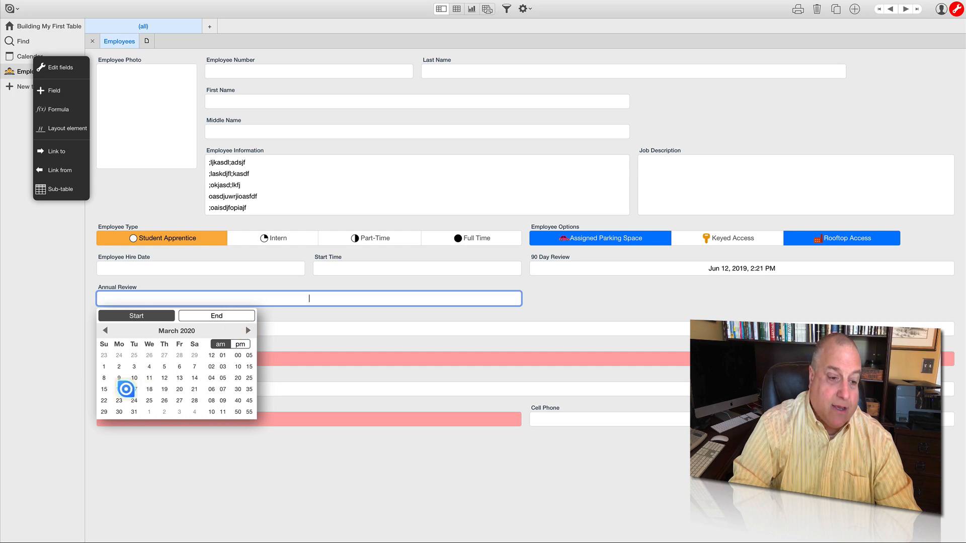
pyautogui.click(121, 389)
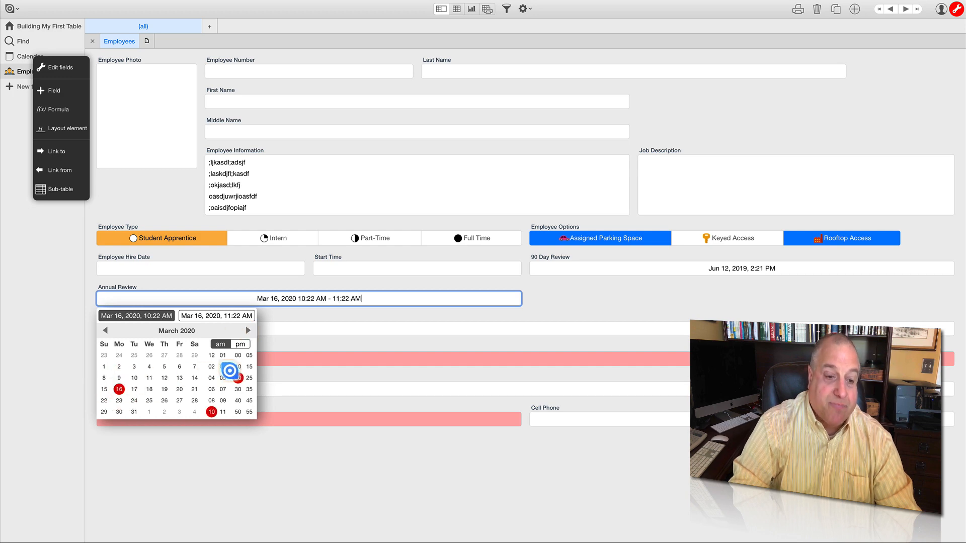
pyautogui.click(211, 378)
pyautogui.click(240, 345)
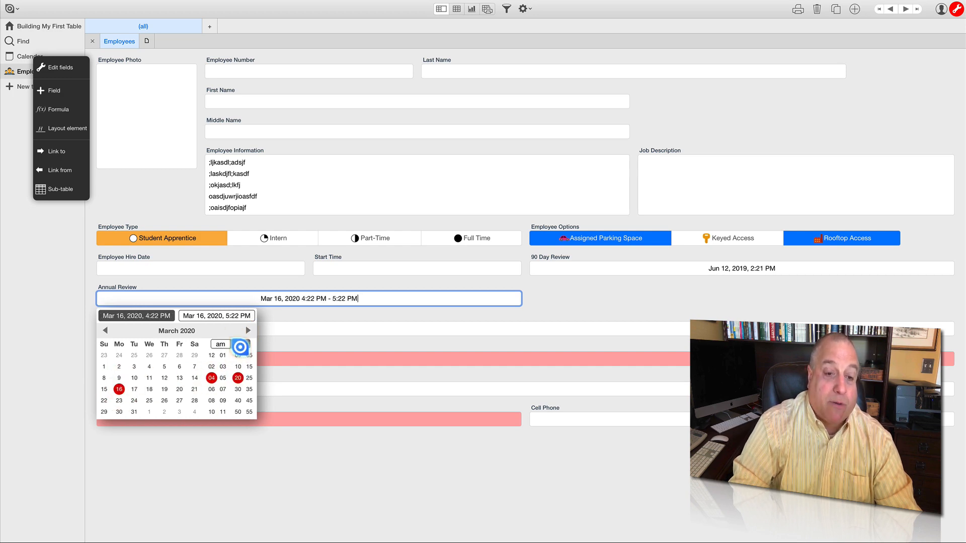
# - Set the Annual Review appointment's end time to 6:00 PM on Mar 16, 2020
pyautogui.click(221, 317)
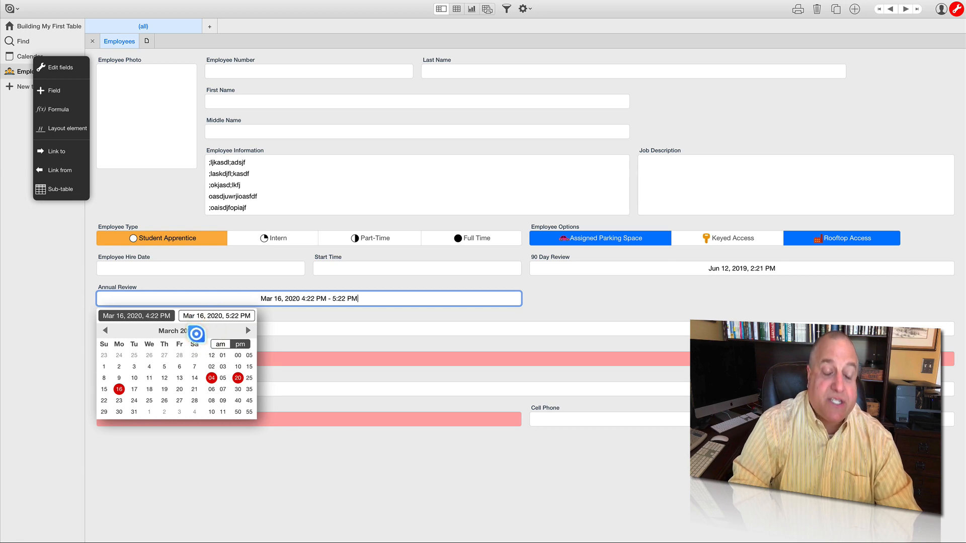
pyautogui.click(212, 318)
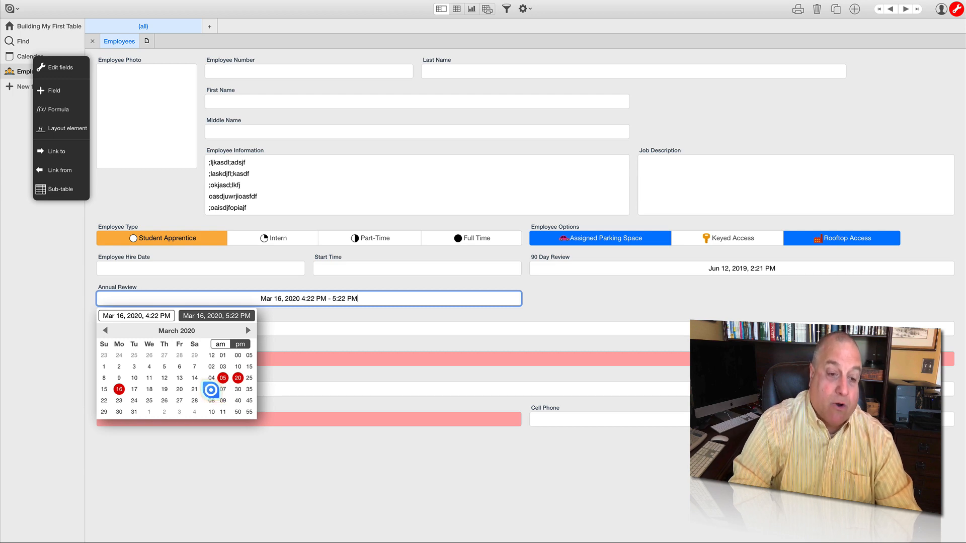
pyautogui.click(211, 390)
pyautogui.click(238, 355)
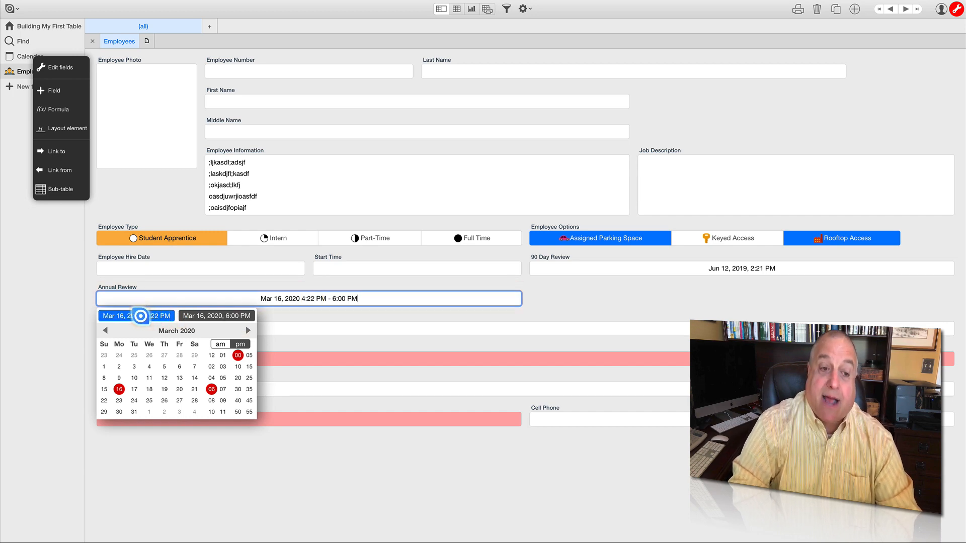
# - Adjust the Annual Review appointment on Mar 16, 2020 to run from 4:00 PM to 5:00 PM
pyautogui.click(140, 316)
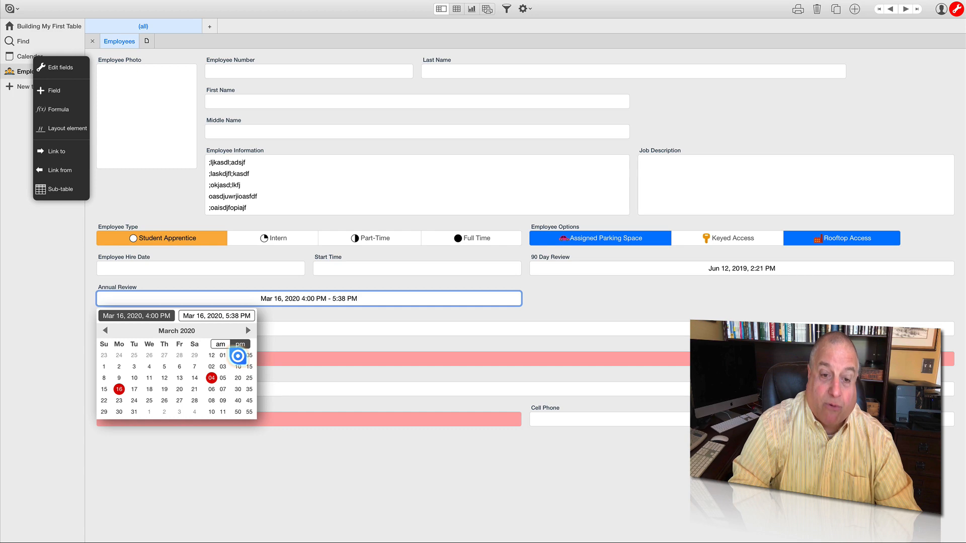
pyautogui.click(219, 316)
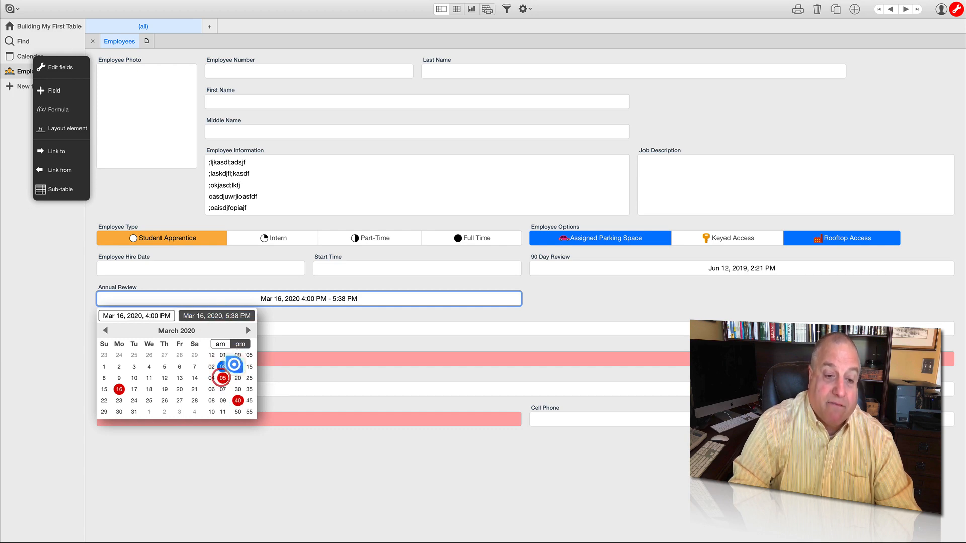
pyautogui.click(239, 355)
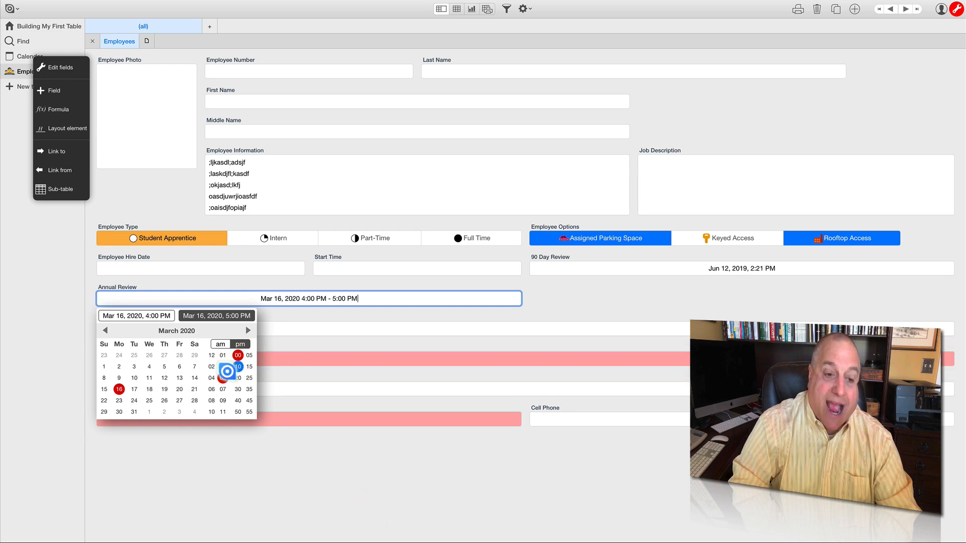
pyautogui.click(269, 468)
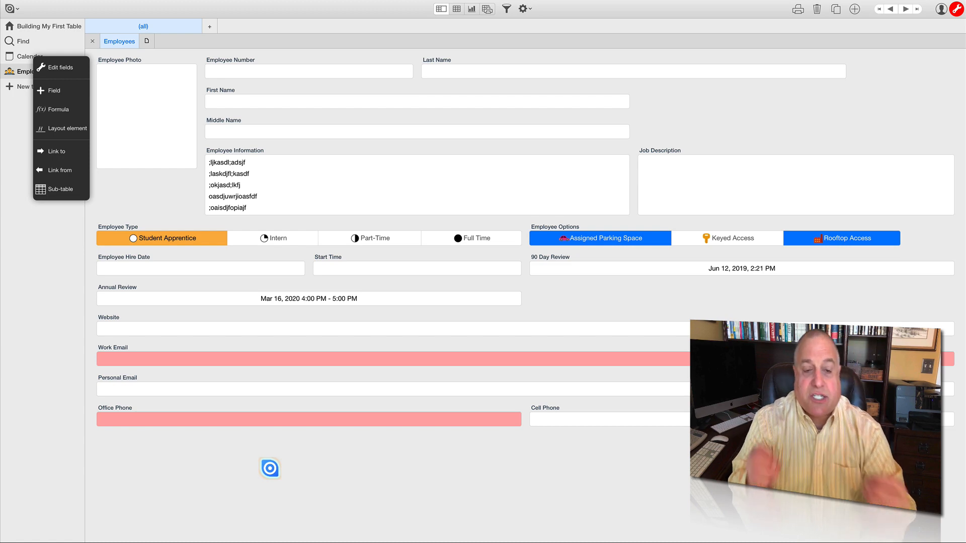
# - Compare the pickers of Employee Hire Date, Start Time, 90 Day Review and Annual Review without changing any value
pyautogui.click(259, 270)
pyautogui.click(338, 270)
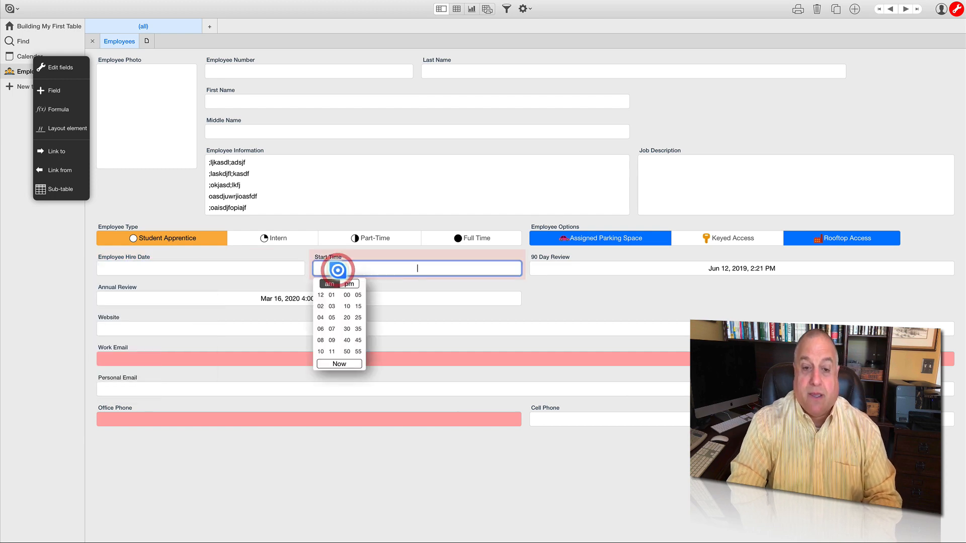
pyautogui.click(565, 269)
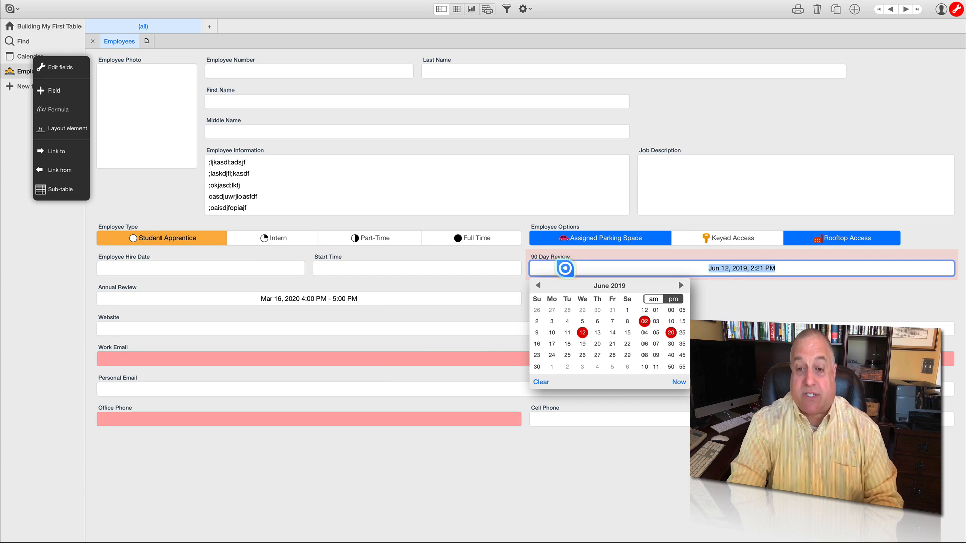
pyautogui.click(402, 298)
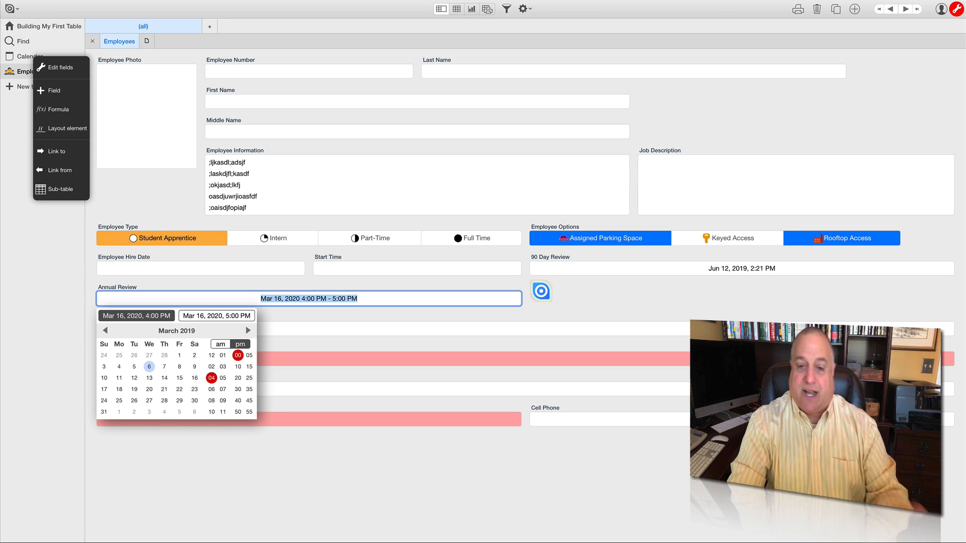
pyautogui.click(541, 290)
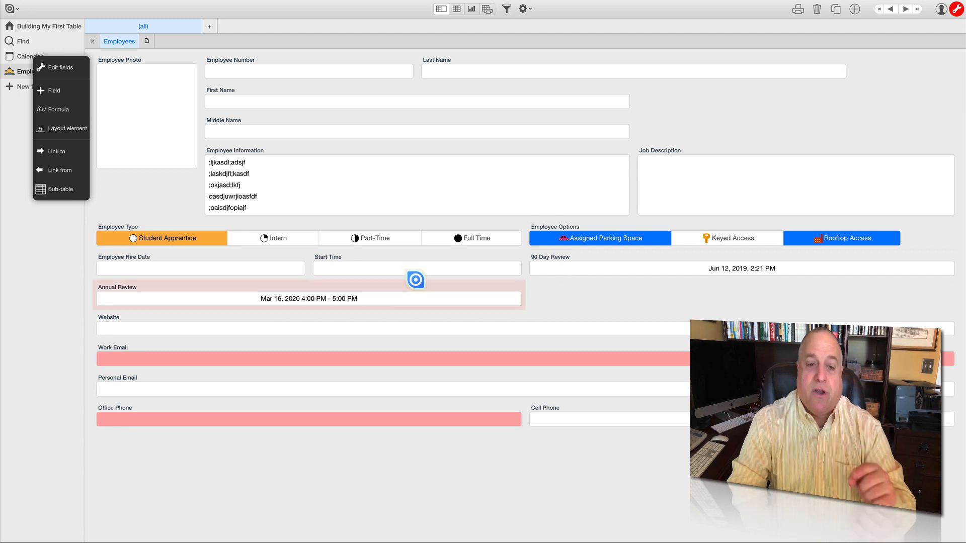
pyautogui.click(220, 268)
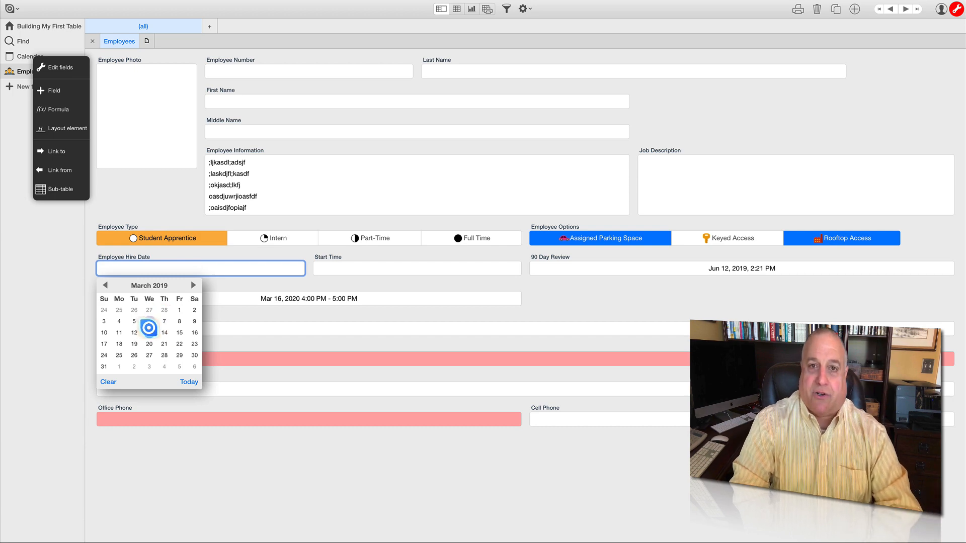
pyautogui.click(546, 292)
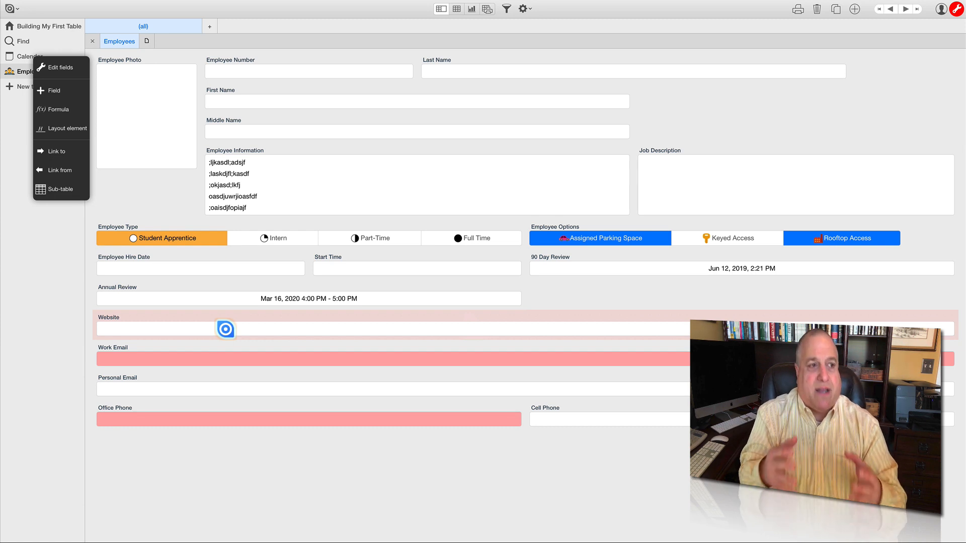
pyautogui.click(221, 330)
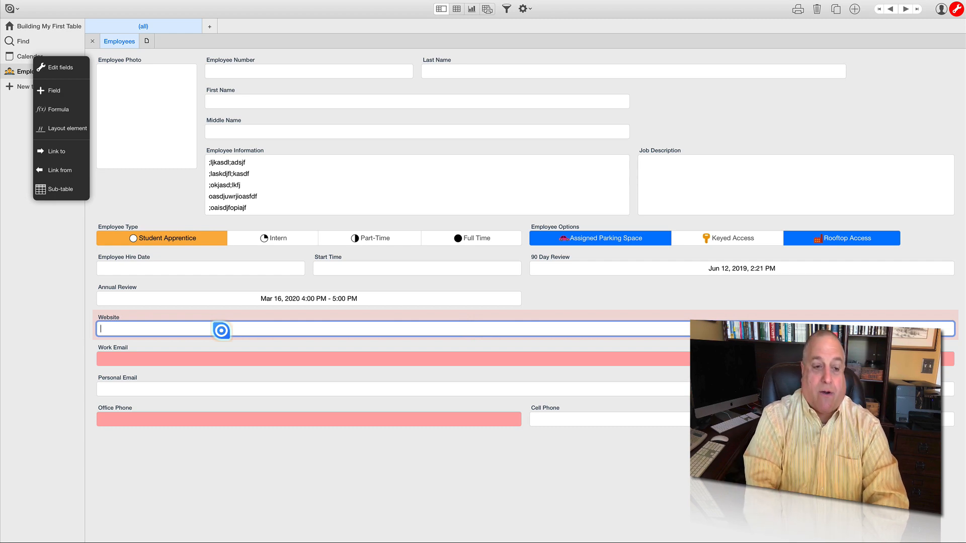
pyautogui.write('www')
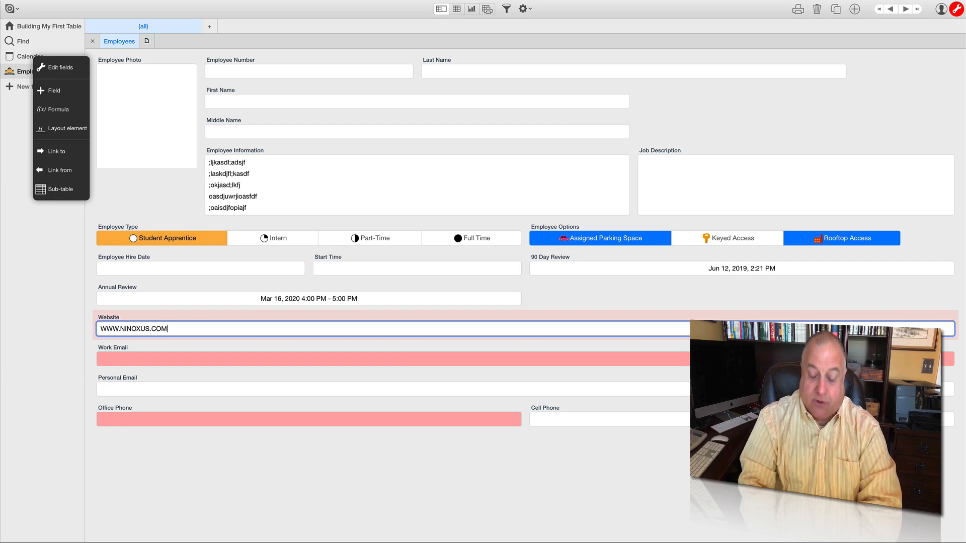
pyautogui.press('Return')
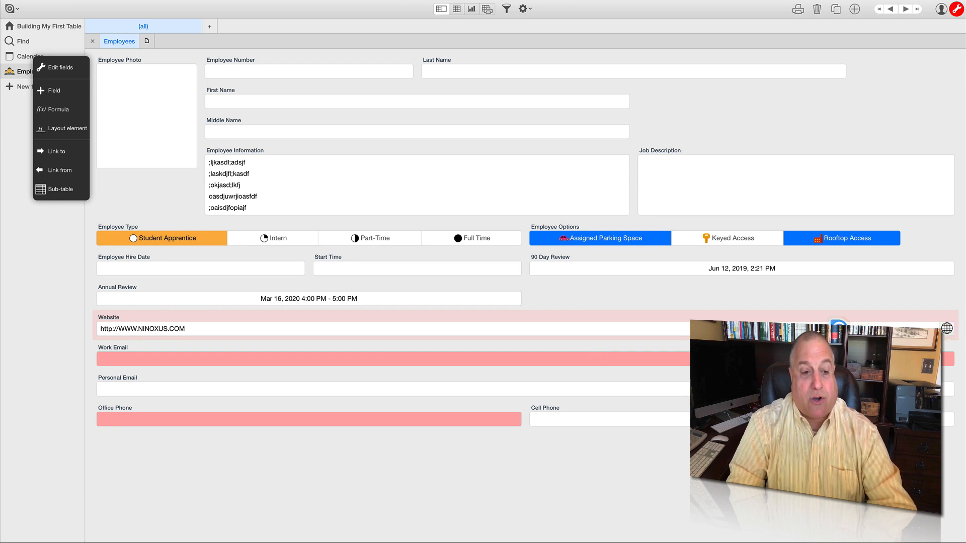
pyautogui.click(190, 330)
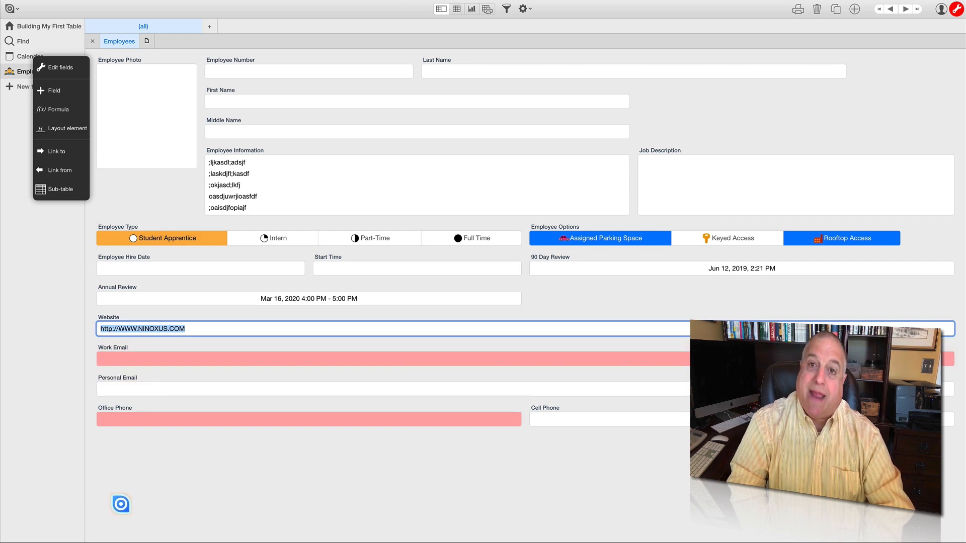
# - Fill in the required Work Email field with the employee's e-mail address
pyautogui.click(124, 361)
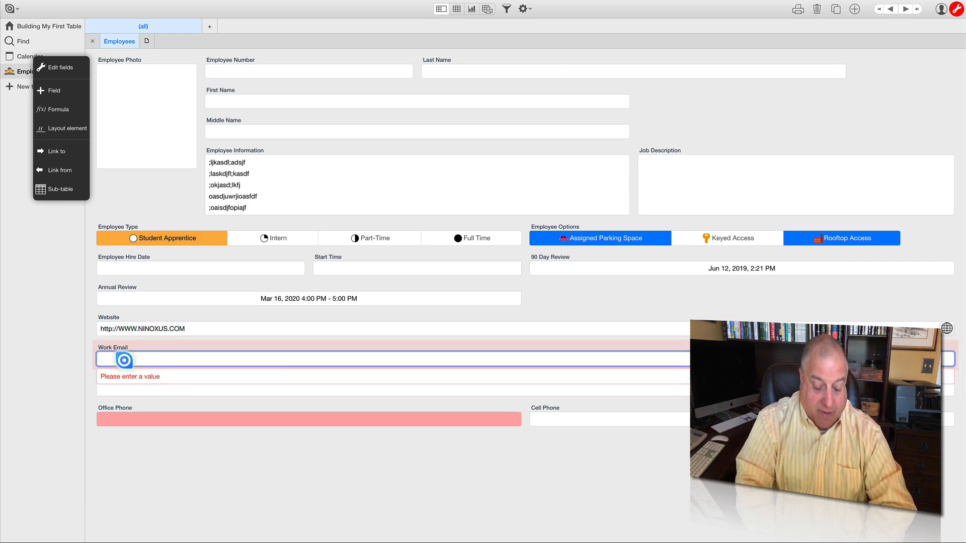
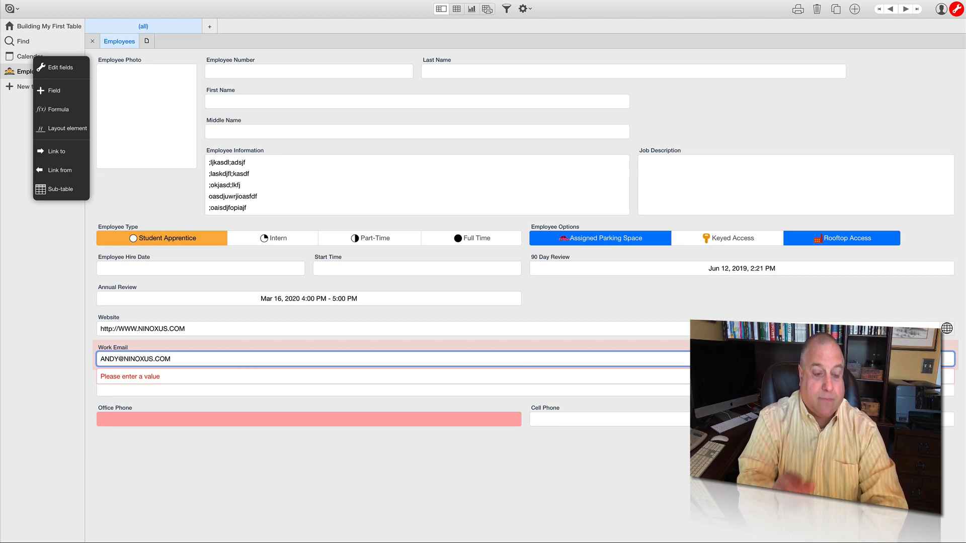
pyautogui.press('Return')
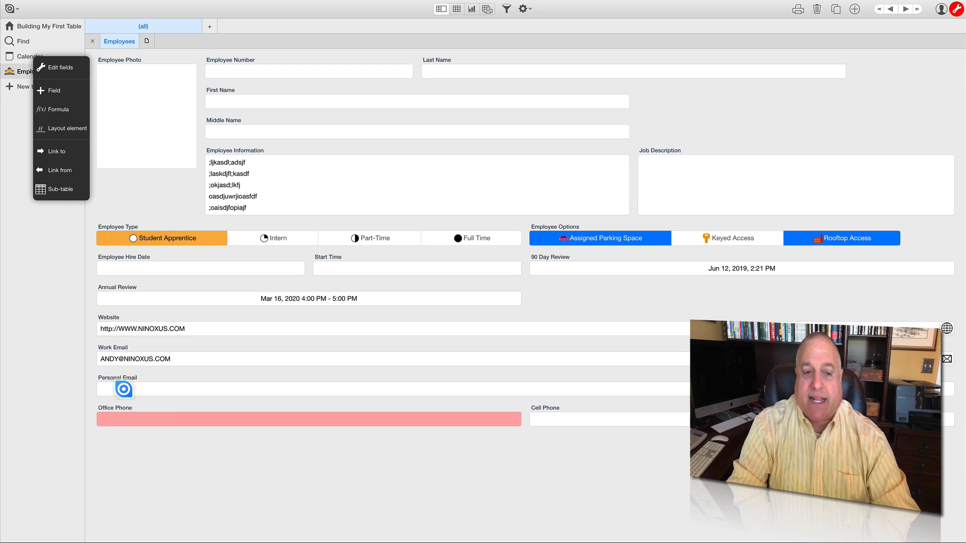
# - Fill in the required Office Phone field with a phone number that has its area code in parentheses
pyautogui.click(121, 421)
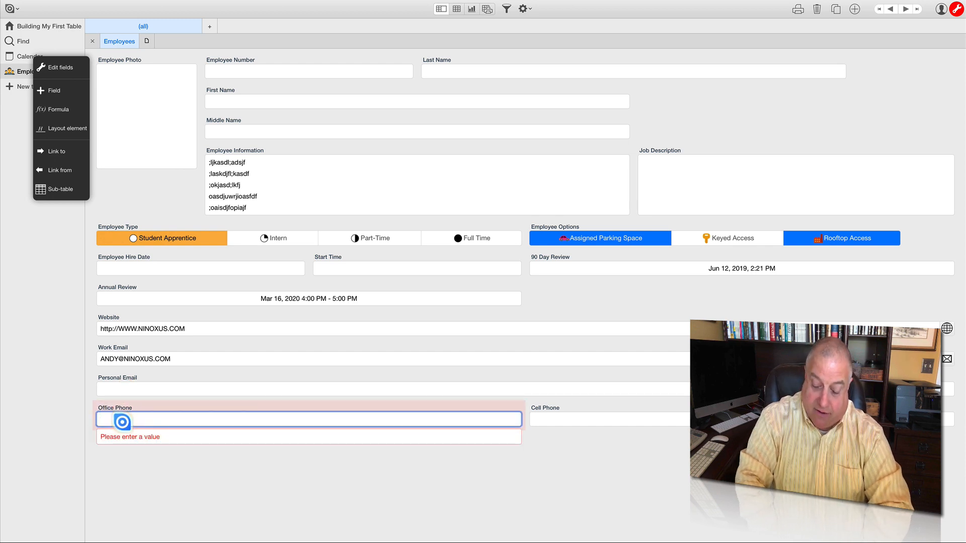
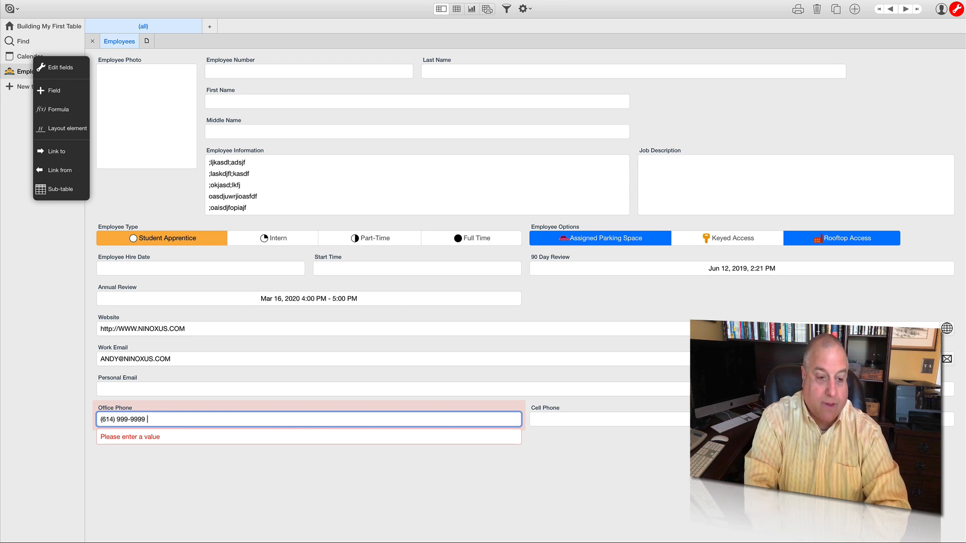
pyautogui.click(141, 491)
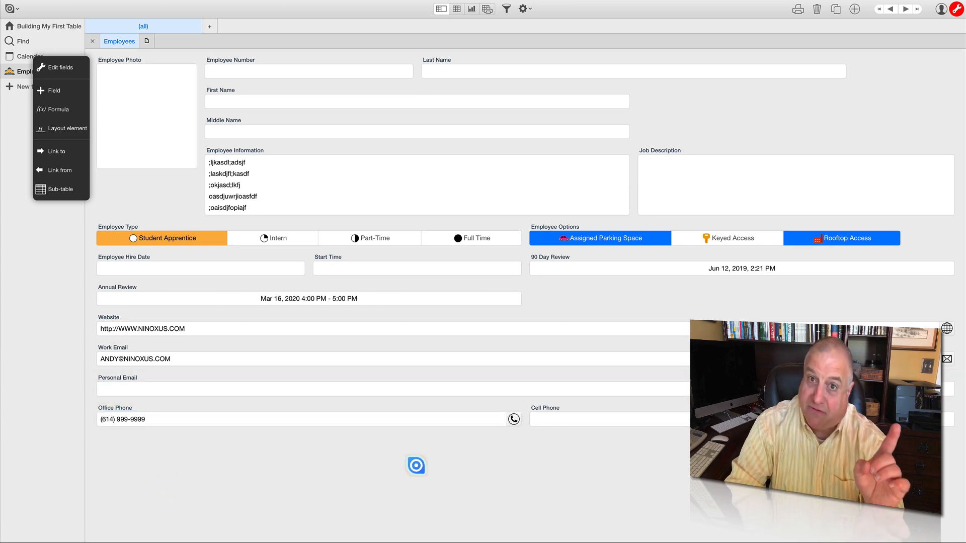
pyautogui.click(146, 422)
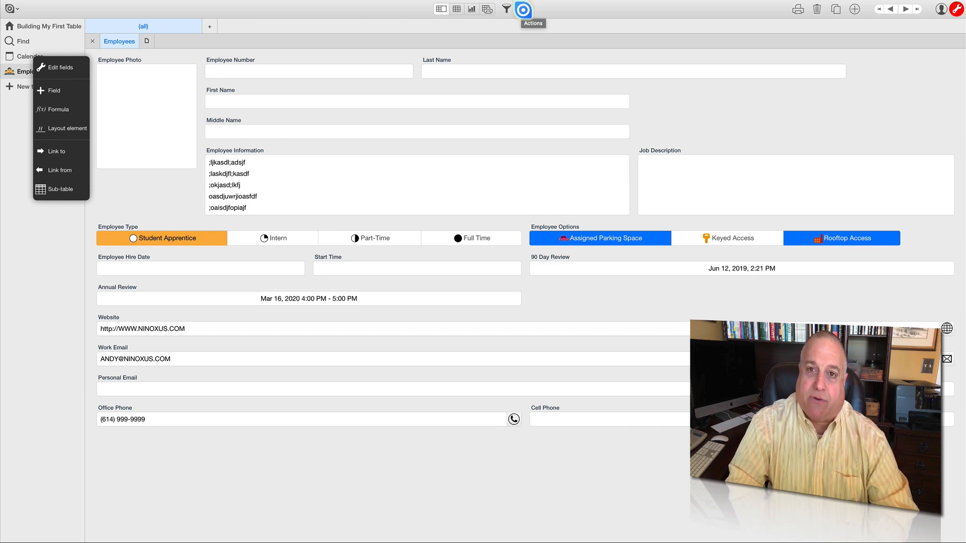
# - Open the Employees table's field settings and add a Location, a Color and an Icon field below Cell Phone
pyautogui.click(523, 10)
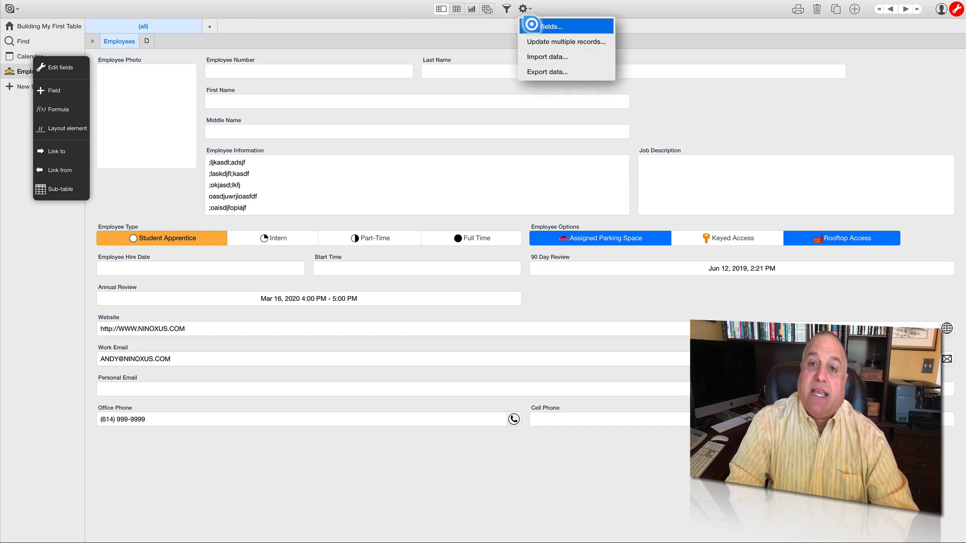
pyautogui.click(531, 25)
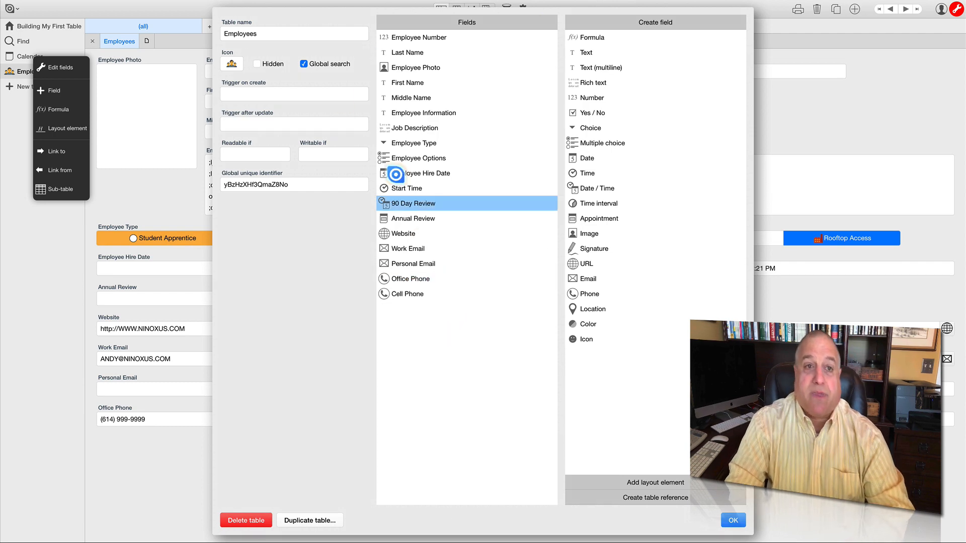
pyautogui.doubleClick(258, 32)
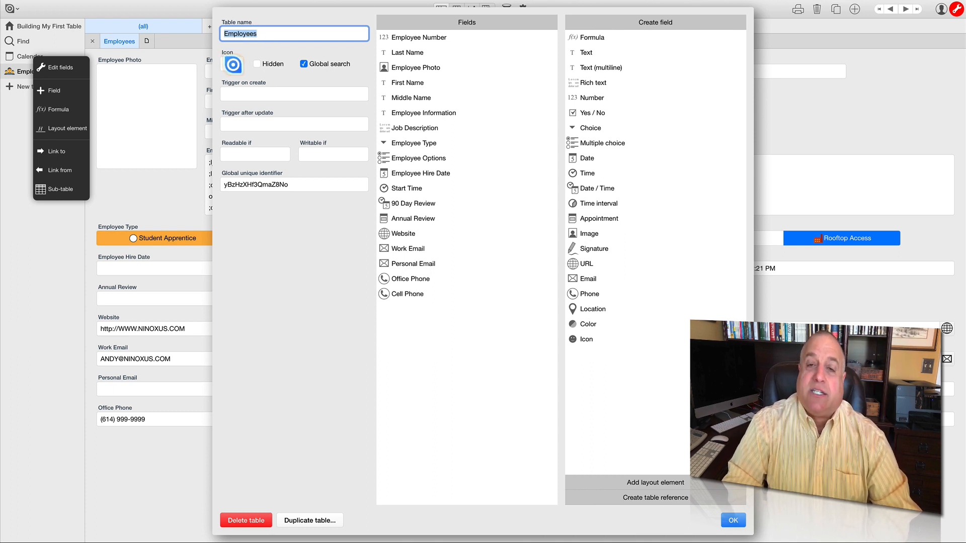
pyautogui.click(274, 51)
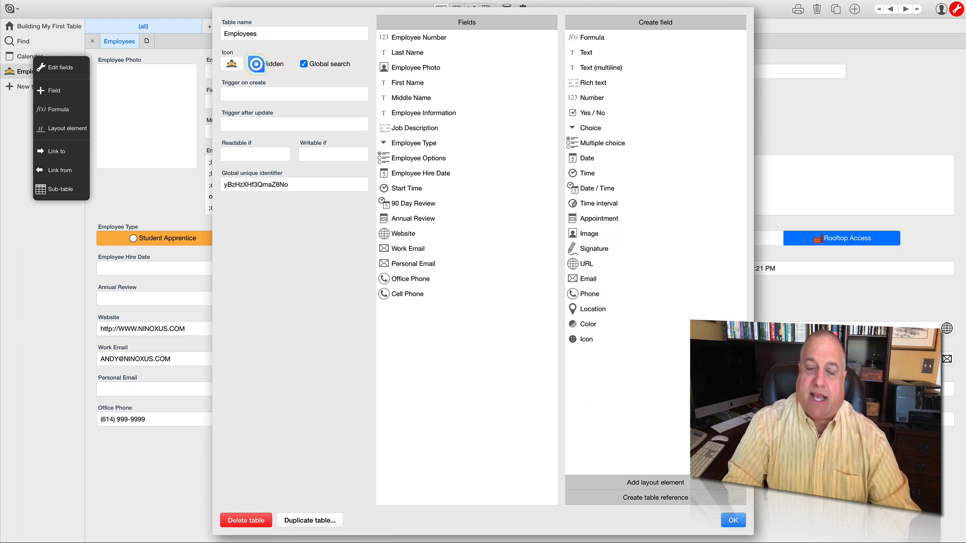
pyautogui.click(303, 64)
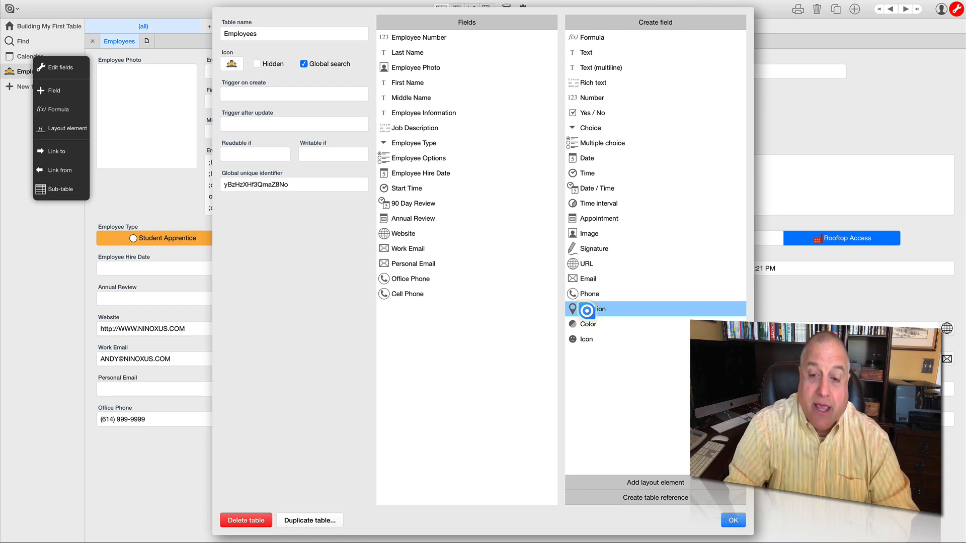
pyautogui.moveTo(586, 311); pyautogui.dragTo(412, 312)
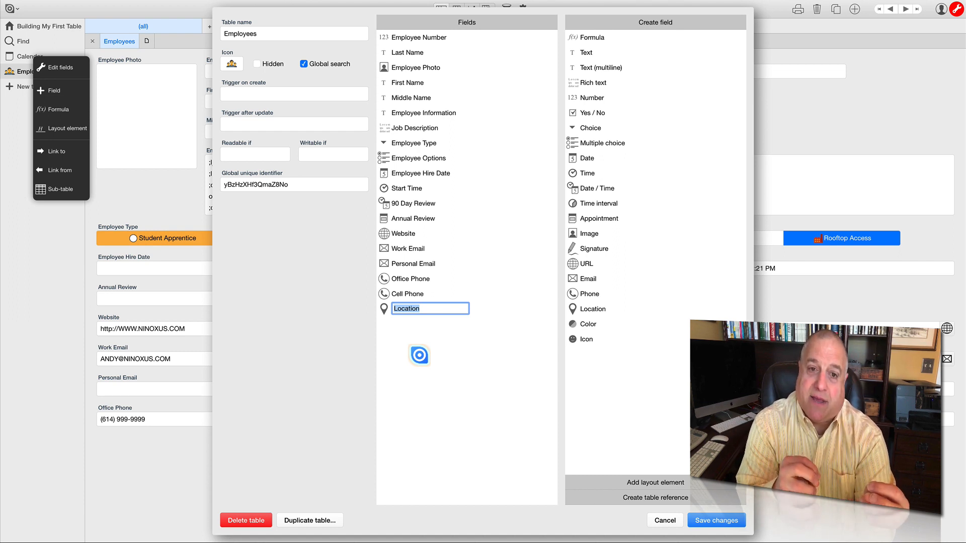
pyautogui.click(487, 352)
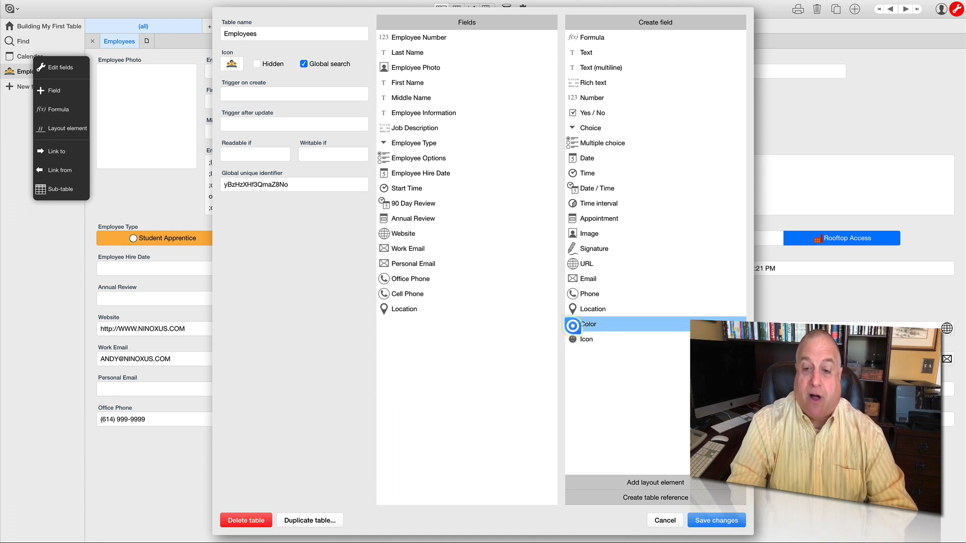
pyautogui.click(572, 325)
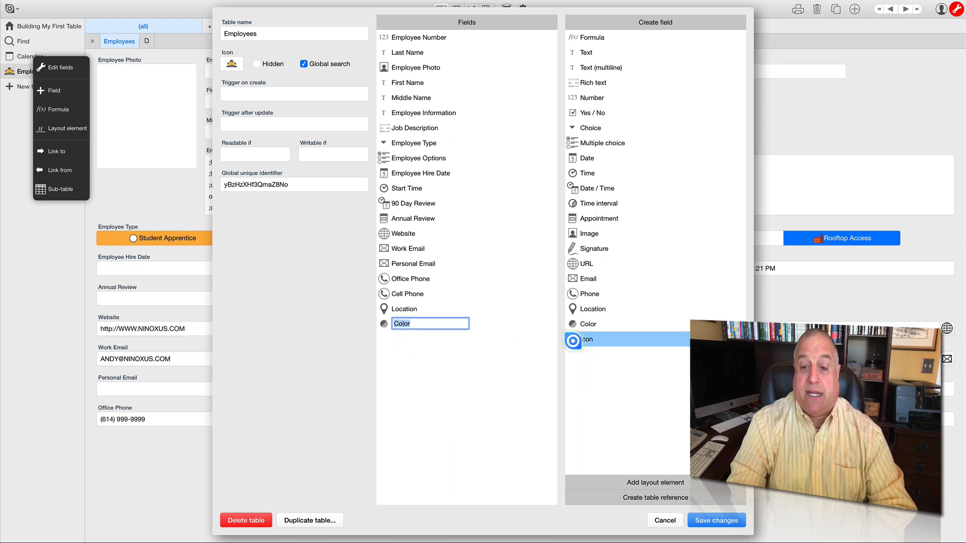
pyautogui.moveTo(573, 340); pyautogui.dragTo(403, 357)
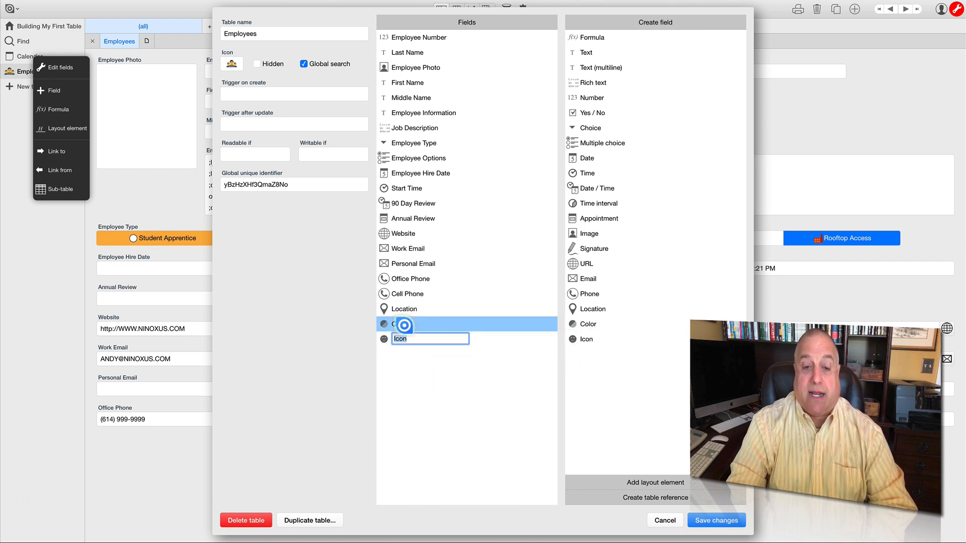
# - Rename the Color field to Employee Team Color and make it required
pyautogui.click(403, 326)
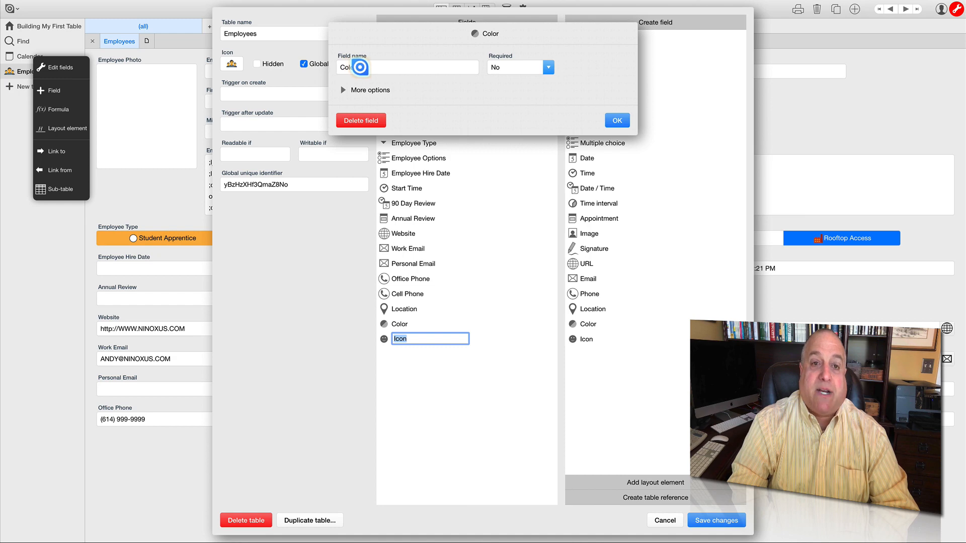
pyautogui.click(360, 66)
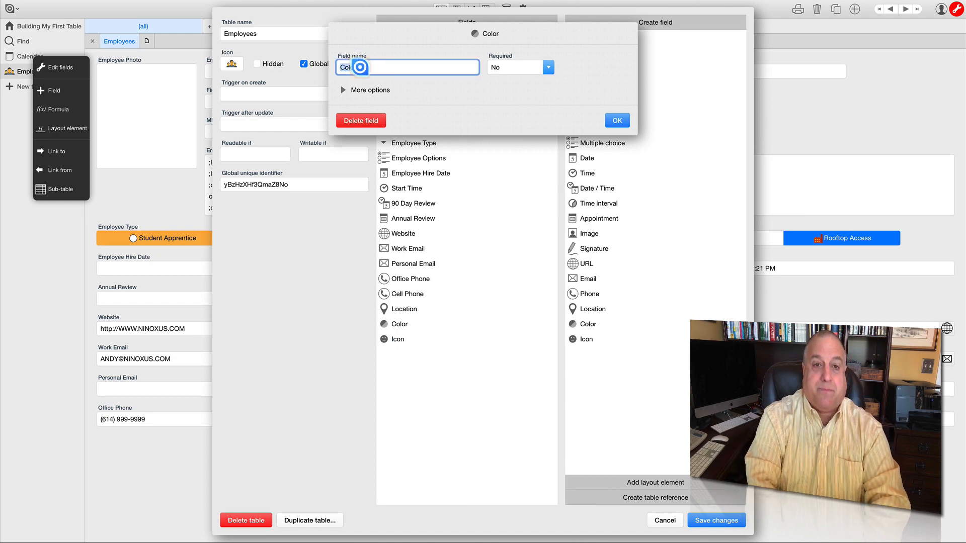
pyautogui.write('EMPL')
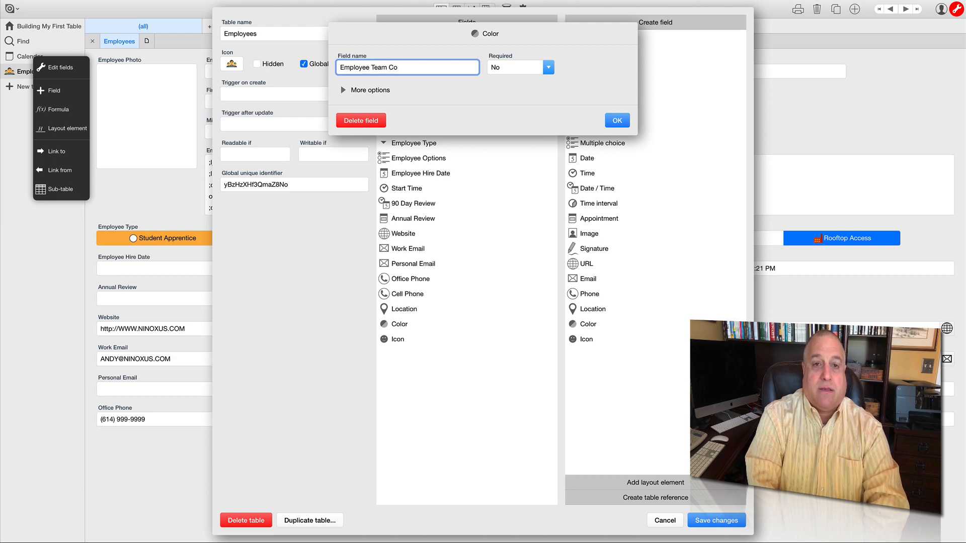
pyautogui.click(548, 67)
pyautogui.click(500, 88)
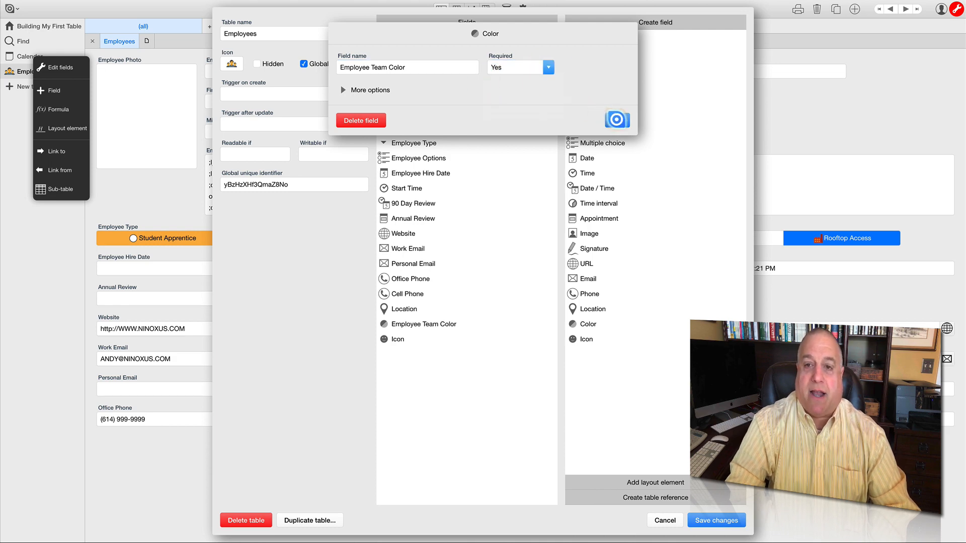
pyautogui.click(616, 119)
# - Rename the Icon field to Employee Team Mascot and save the table's field changes
pyautogui.click(399, 340)
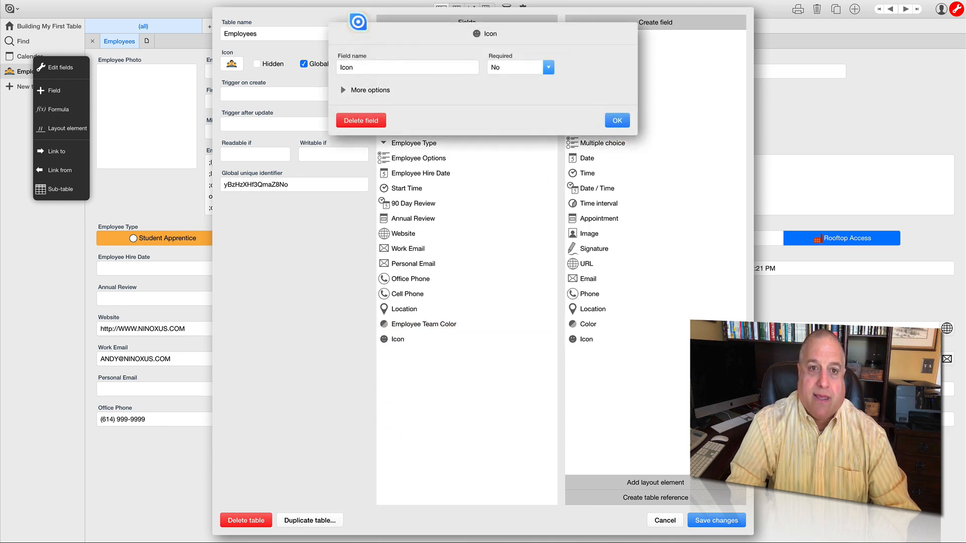
pyautogui.click(354, 67)
pyautogui.write('L')
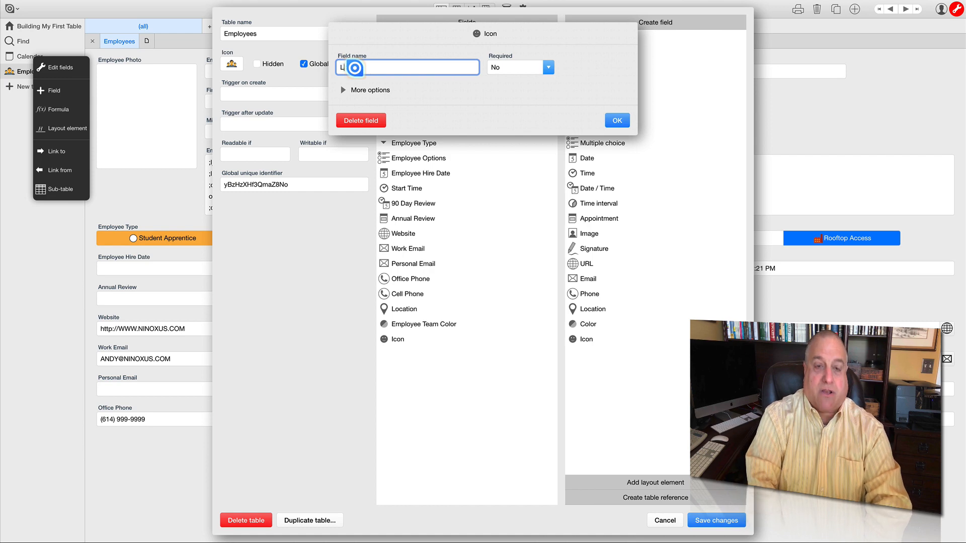
pyautogui.write('Employee Team Mascot')
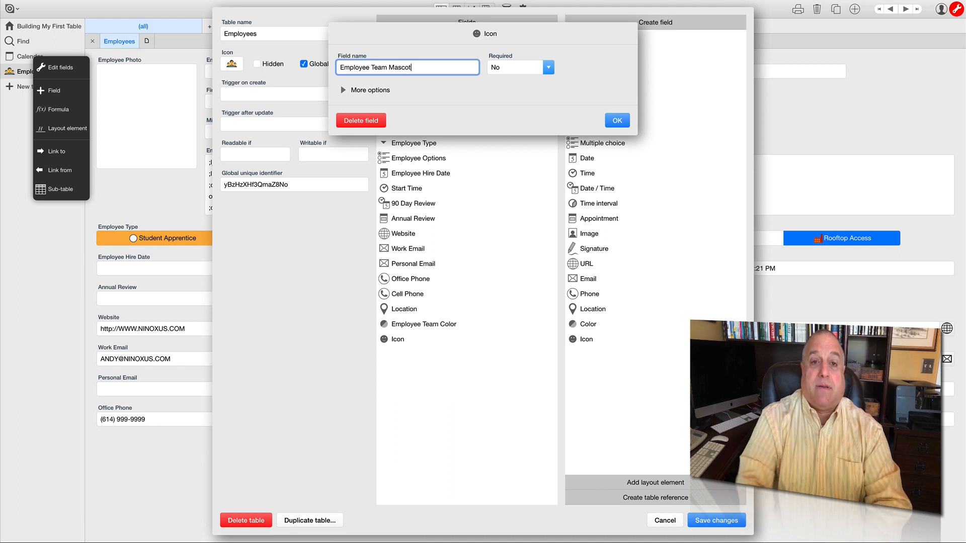
pyautogui.click(617, 120)
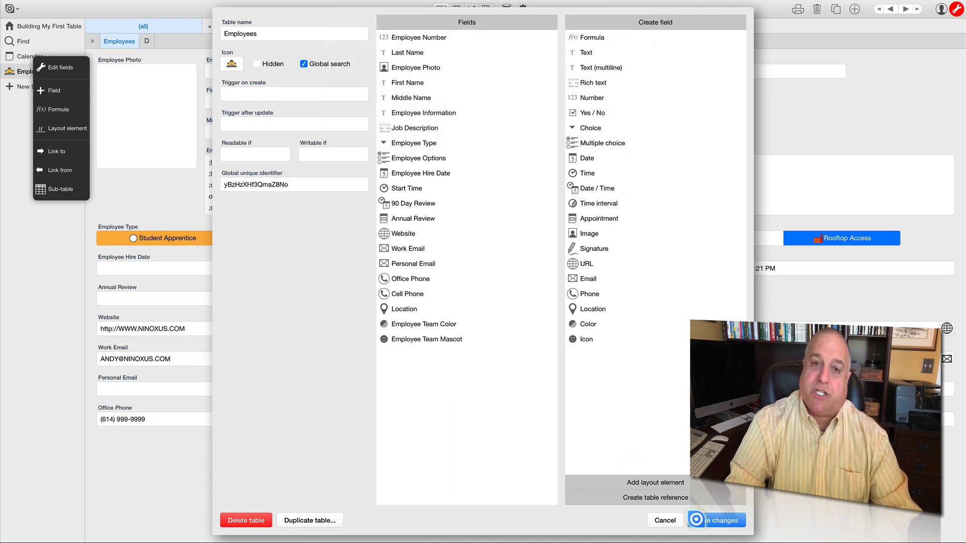
pyautogui.click(696, 519)
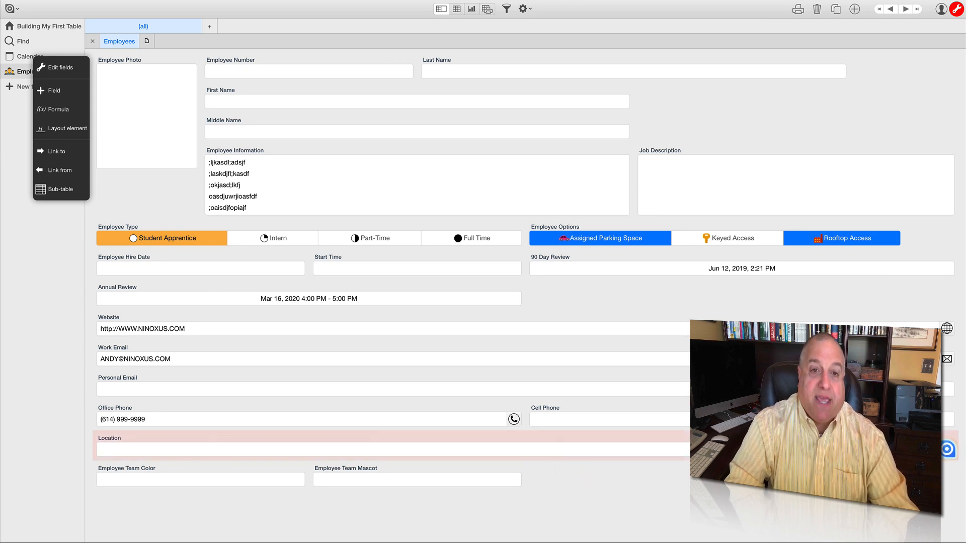
# - Examine the Location field's map, denying access to the current location, and dismiss it without saving a place
pyautogui.click(947, 449)
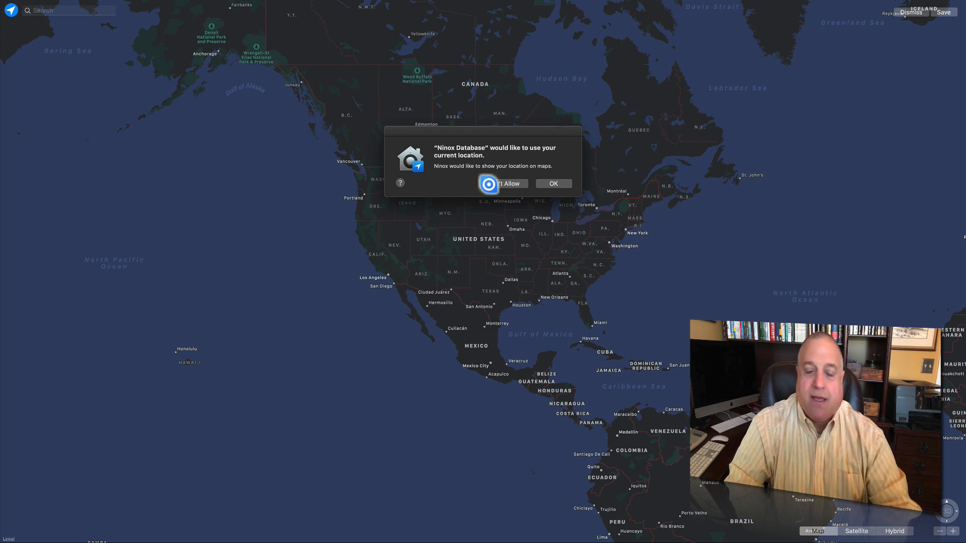
pyautogui.click(506, 184)
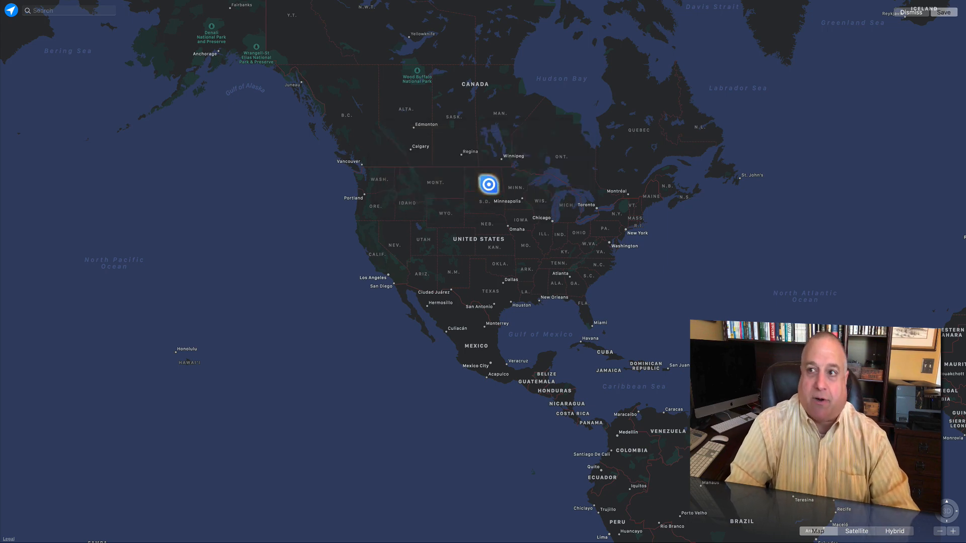
pyautogui.click(903, 13)
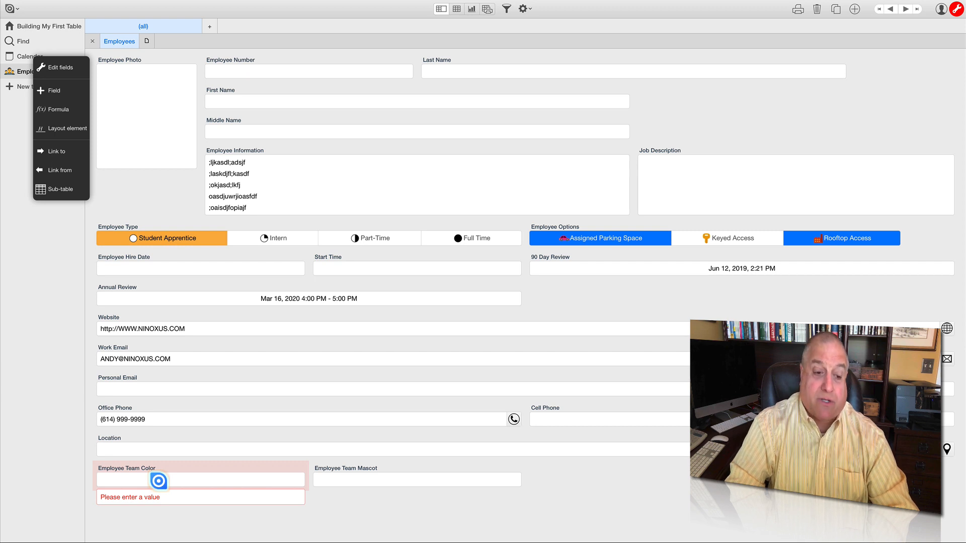
# - Compare the Presets, Palette and RGB color pickers of the Employee Team Color field without choosing a color
pyautogui.click(159, 481)
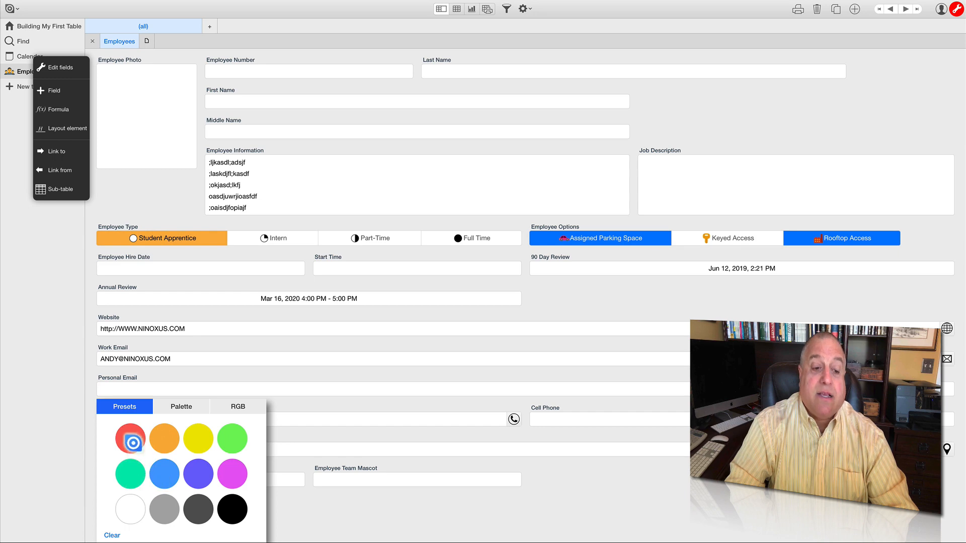
pyautogui.click(178, 408)
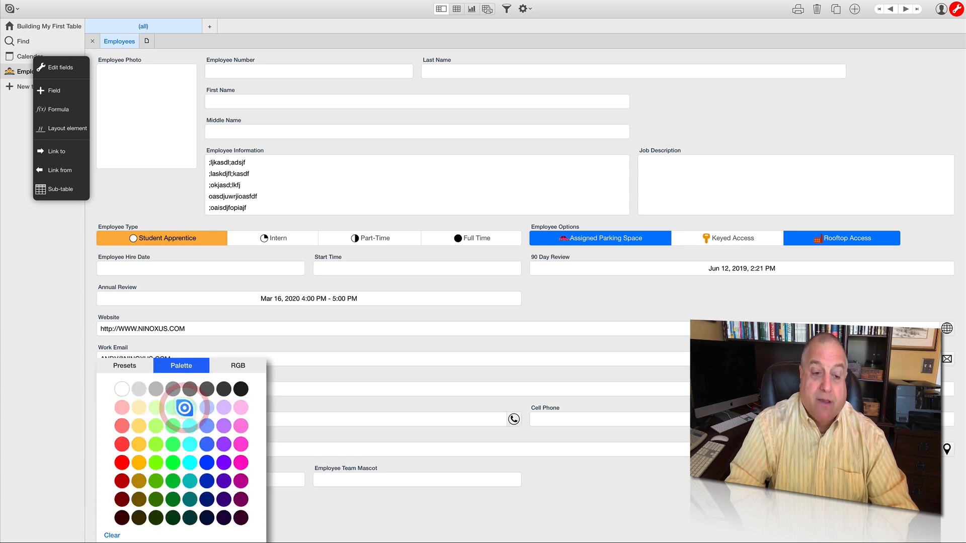
pyautogui.click(237, 366)
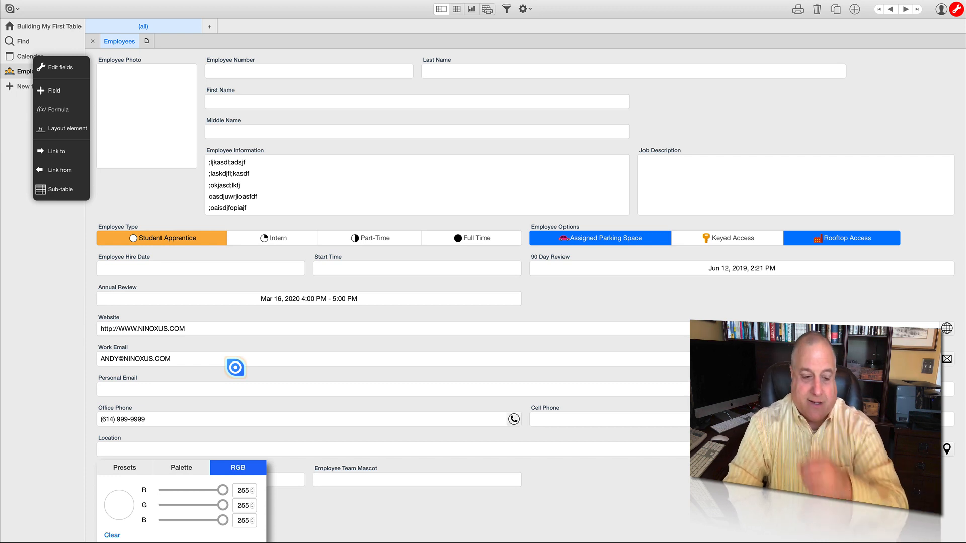
pyautogui.click(279, 511)
# - Set Employee Team Mascot to the soccer ball icon and narrow the field to about half its width
pyautogui.click(334, 481)
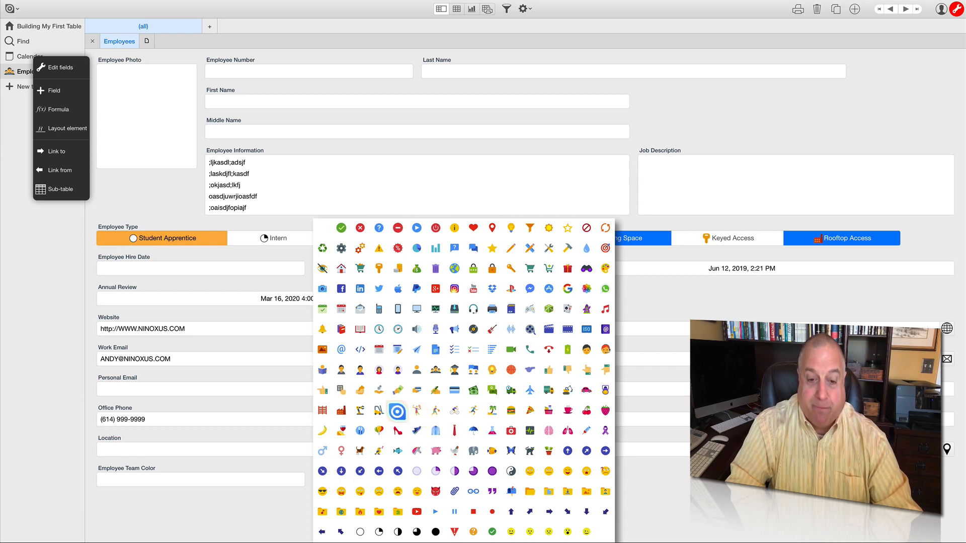
pyautogui.click(398, 410)
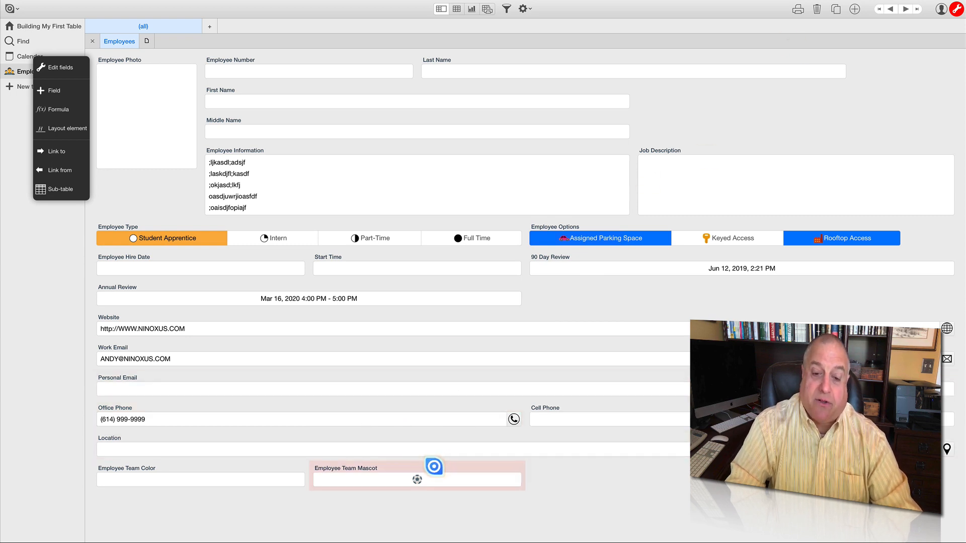
pyautogui.click(418, 468)
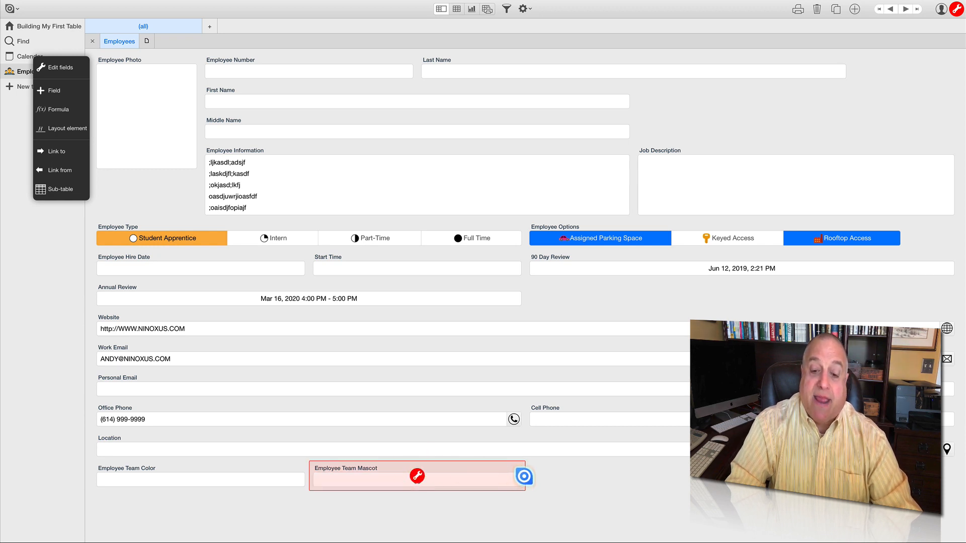
pyautogui.moveTo(524, 476); pyautogui.dragTo(417, 475)
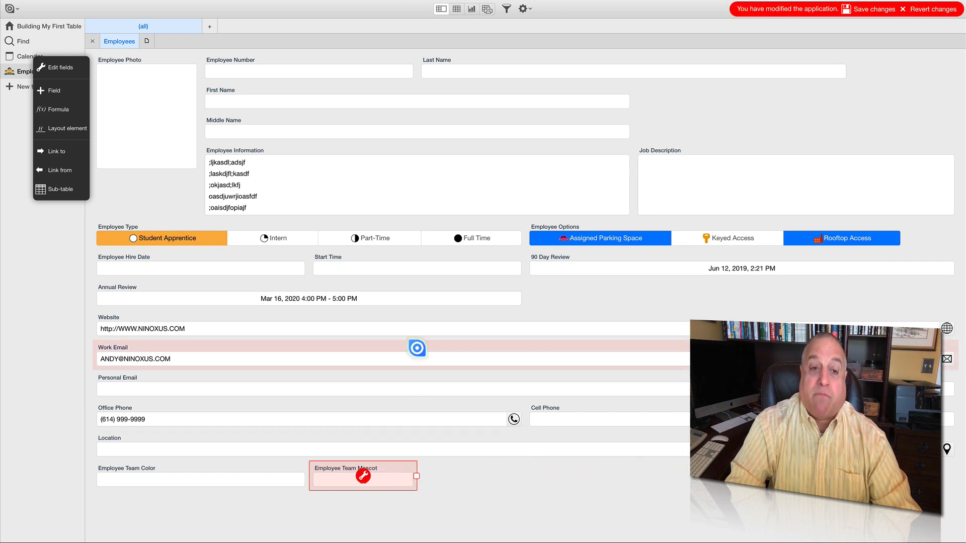
# - Narrow the Employee Team Color field to about half its width, leaving Employee Information at its present height
pyautogui.click(367, 150)
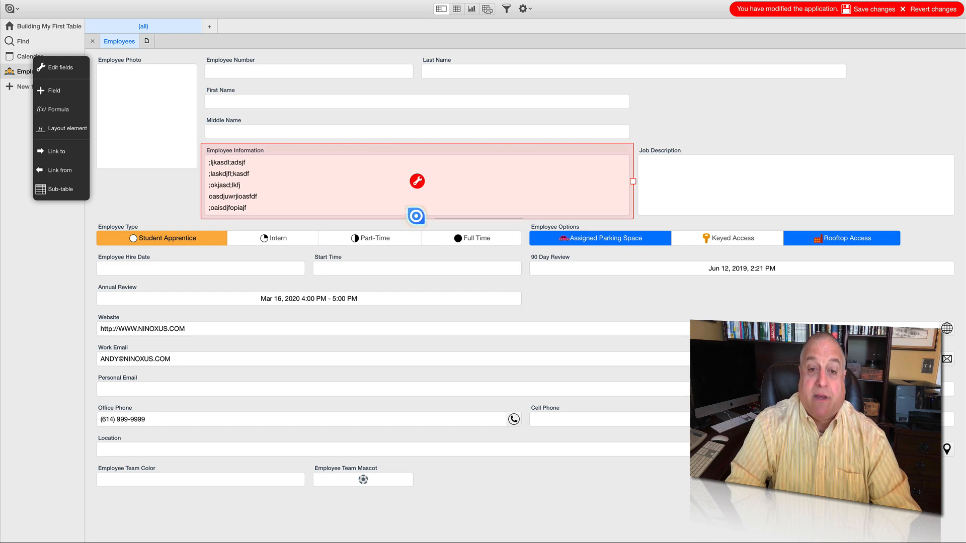
pyautogui.moveTo(416, 216)
pyautogui.mouseDown()
pyautogui.moveTo(416, 302)
pyautogui.moveTo(409, 200)
pyautogui.moveTo(409, 213)
pyautogui.mouseUp()
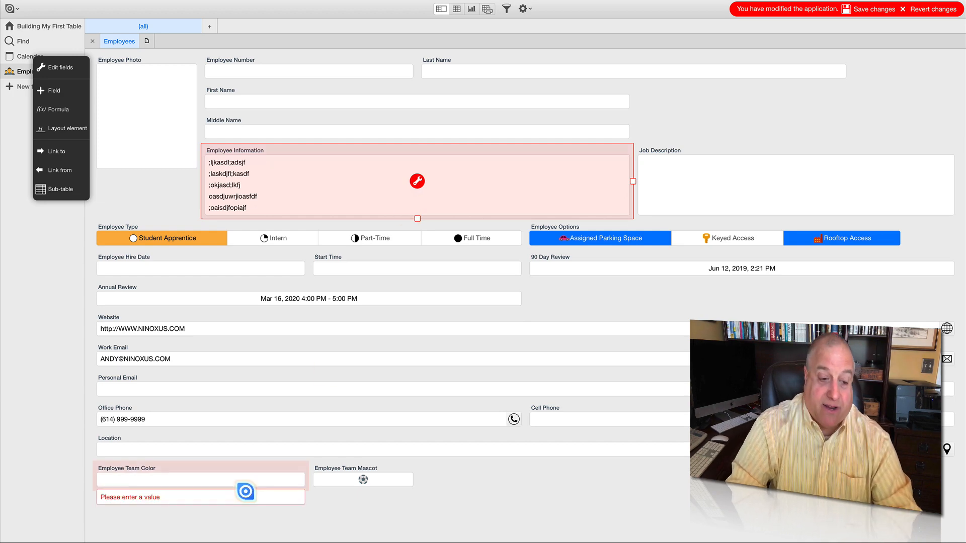
pyautogui.click(221, 465)
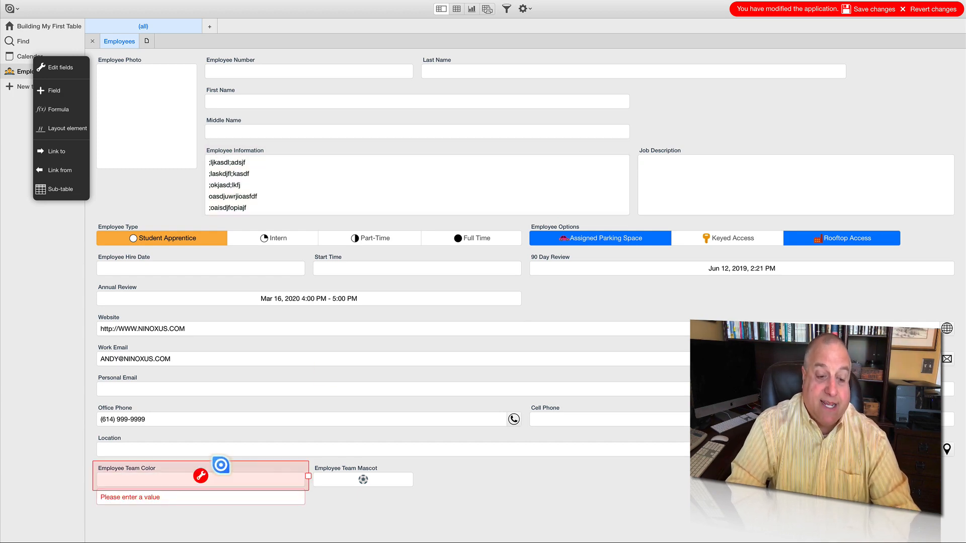
pyautogui.moveTo(297, 475); pyautogui.dragTo(164, 479)
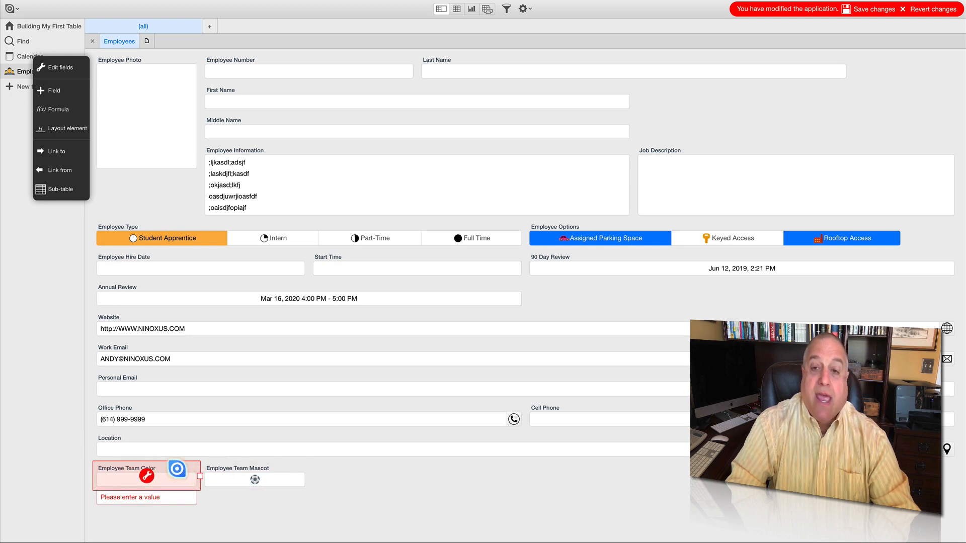
# - Move Employee Team Color beside First Name and Employee Team Mascot beside Middle Name, saving the layout and leaving edit mode
pyautogui.moveTo(177, 468); pyautogui.dragTo(620, 98)
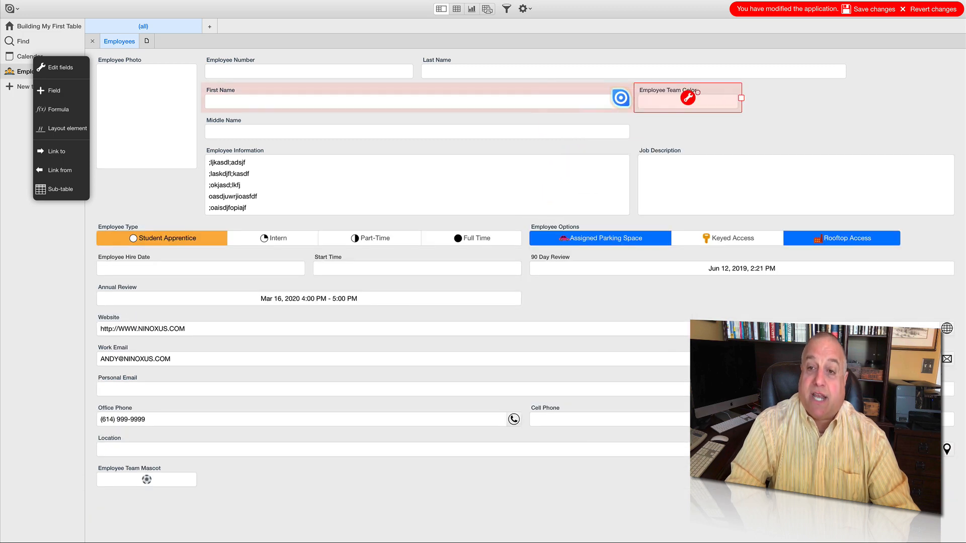
pyautogui.click(171, 467)
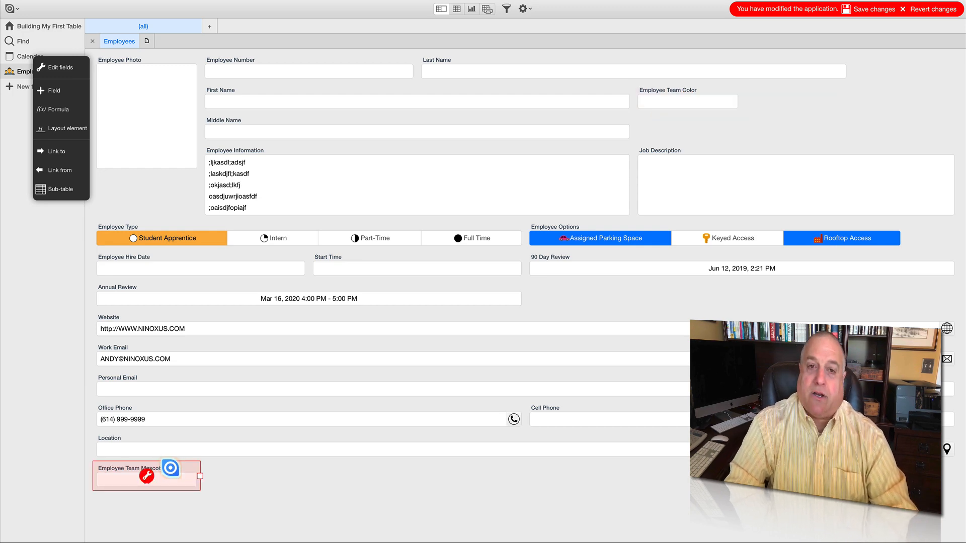
pyautogui.moveTo(170, 468); pyautogui.dragTo(713, 119)
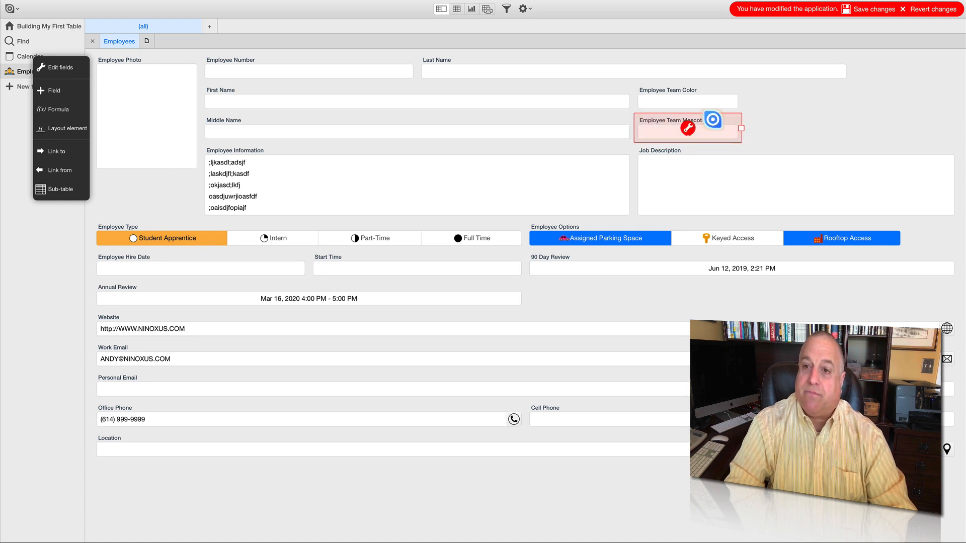
pyautogui.click(870, 9)
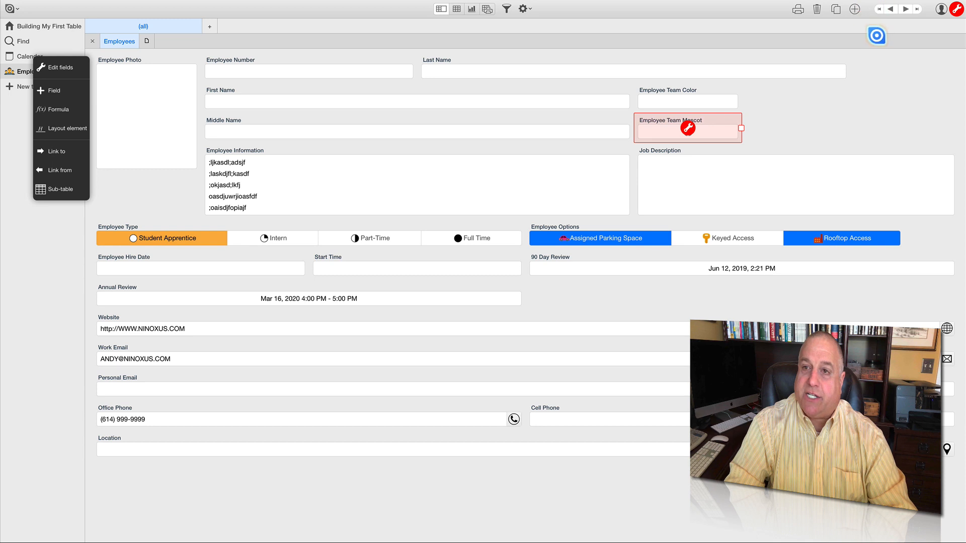
pyautogui.click(955, 9)
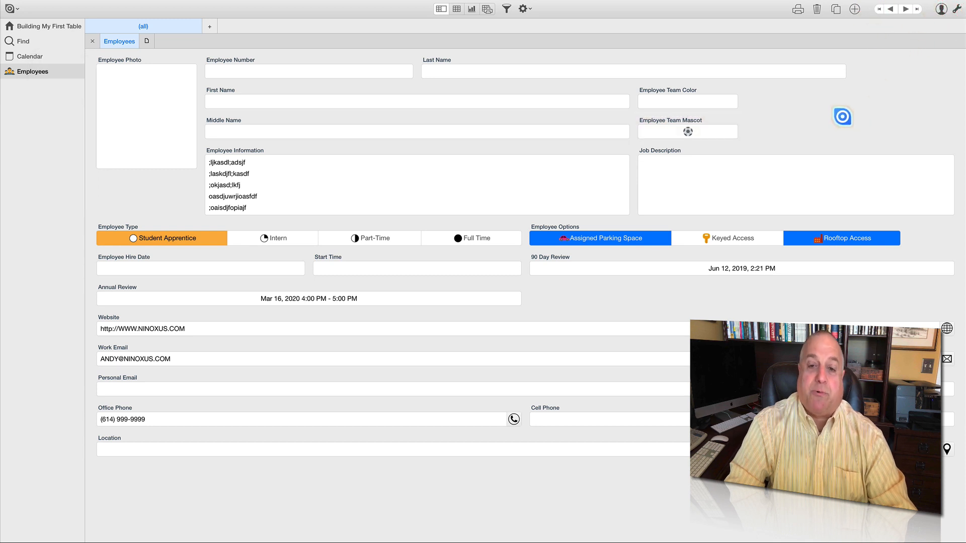